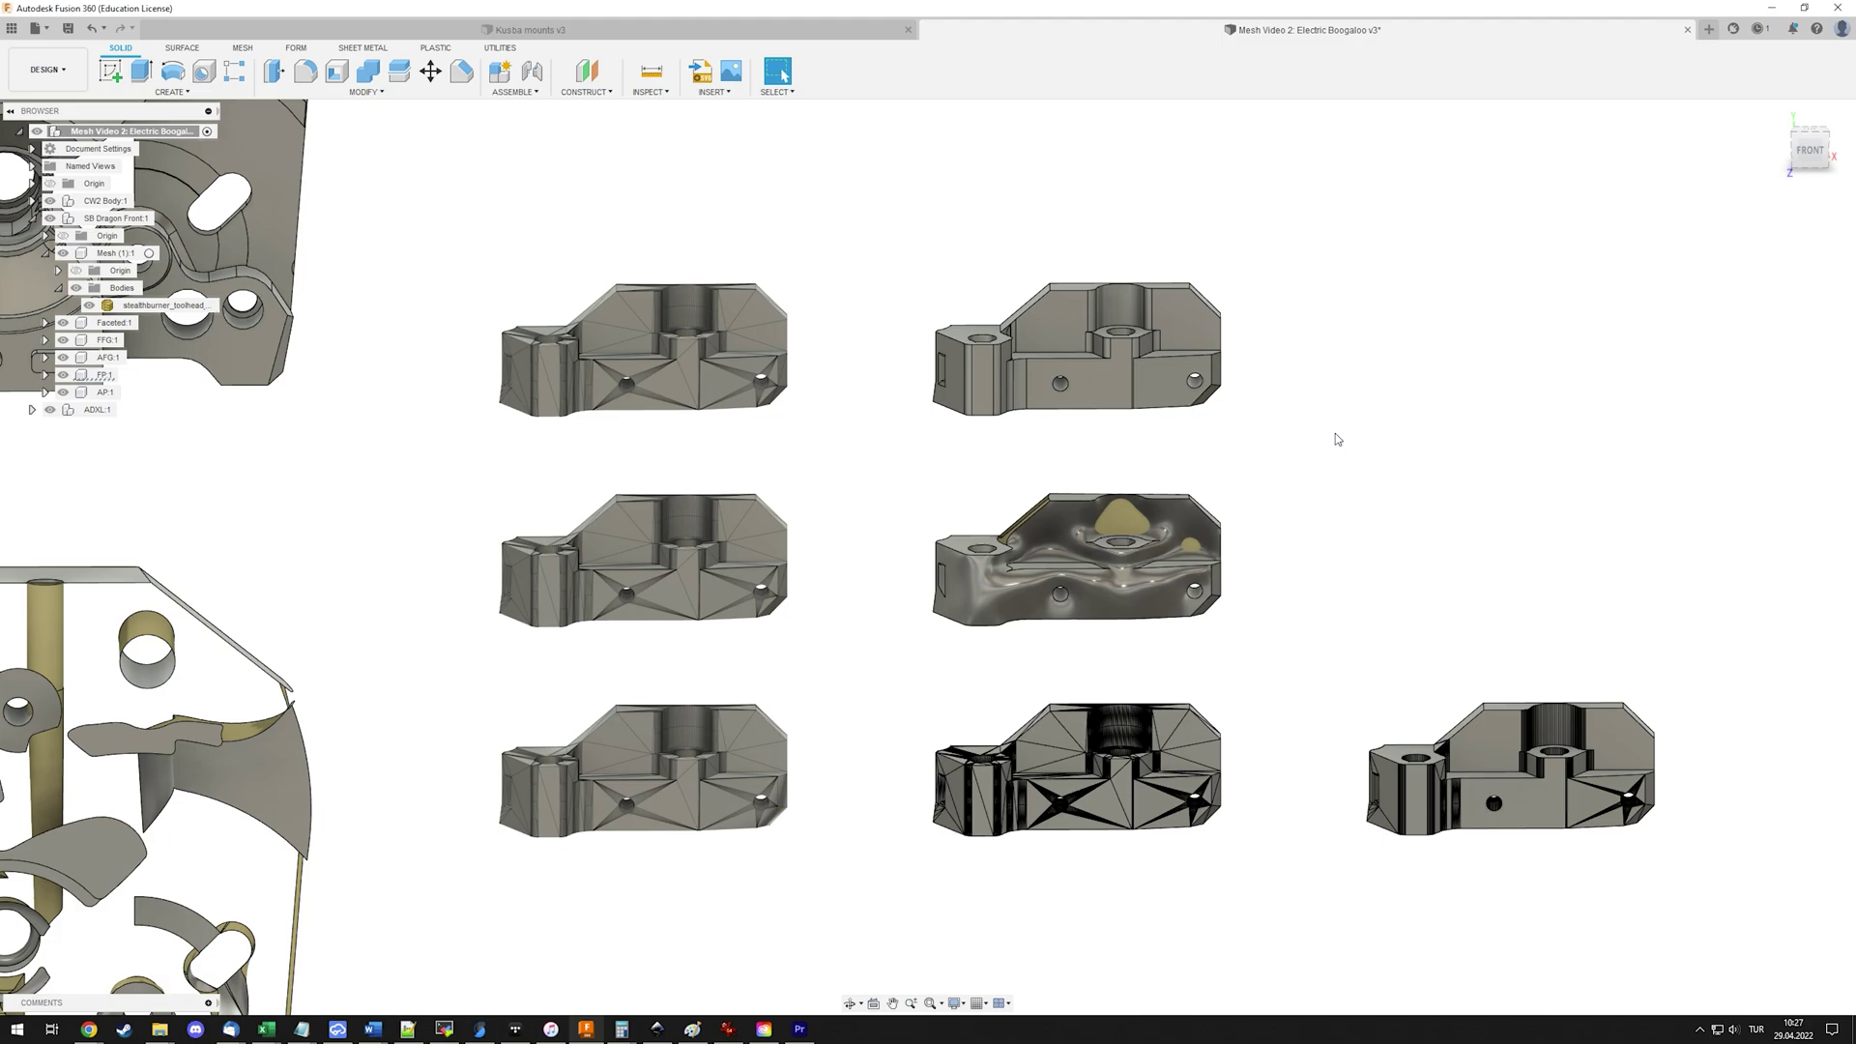
Compare the converted versions of the small bracket with each other and with the larger toolhead parts.
scroll(1096, 402, "down", 4)
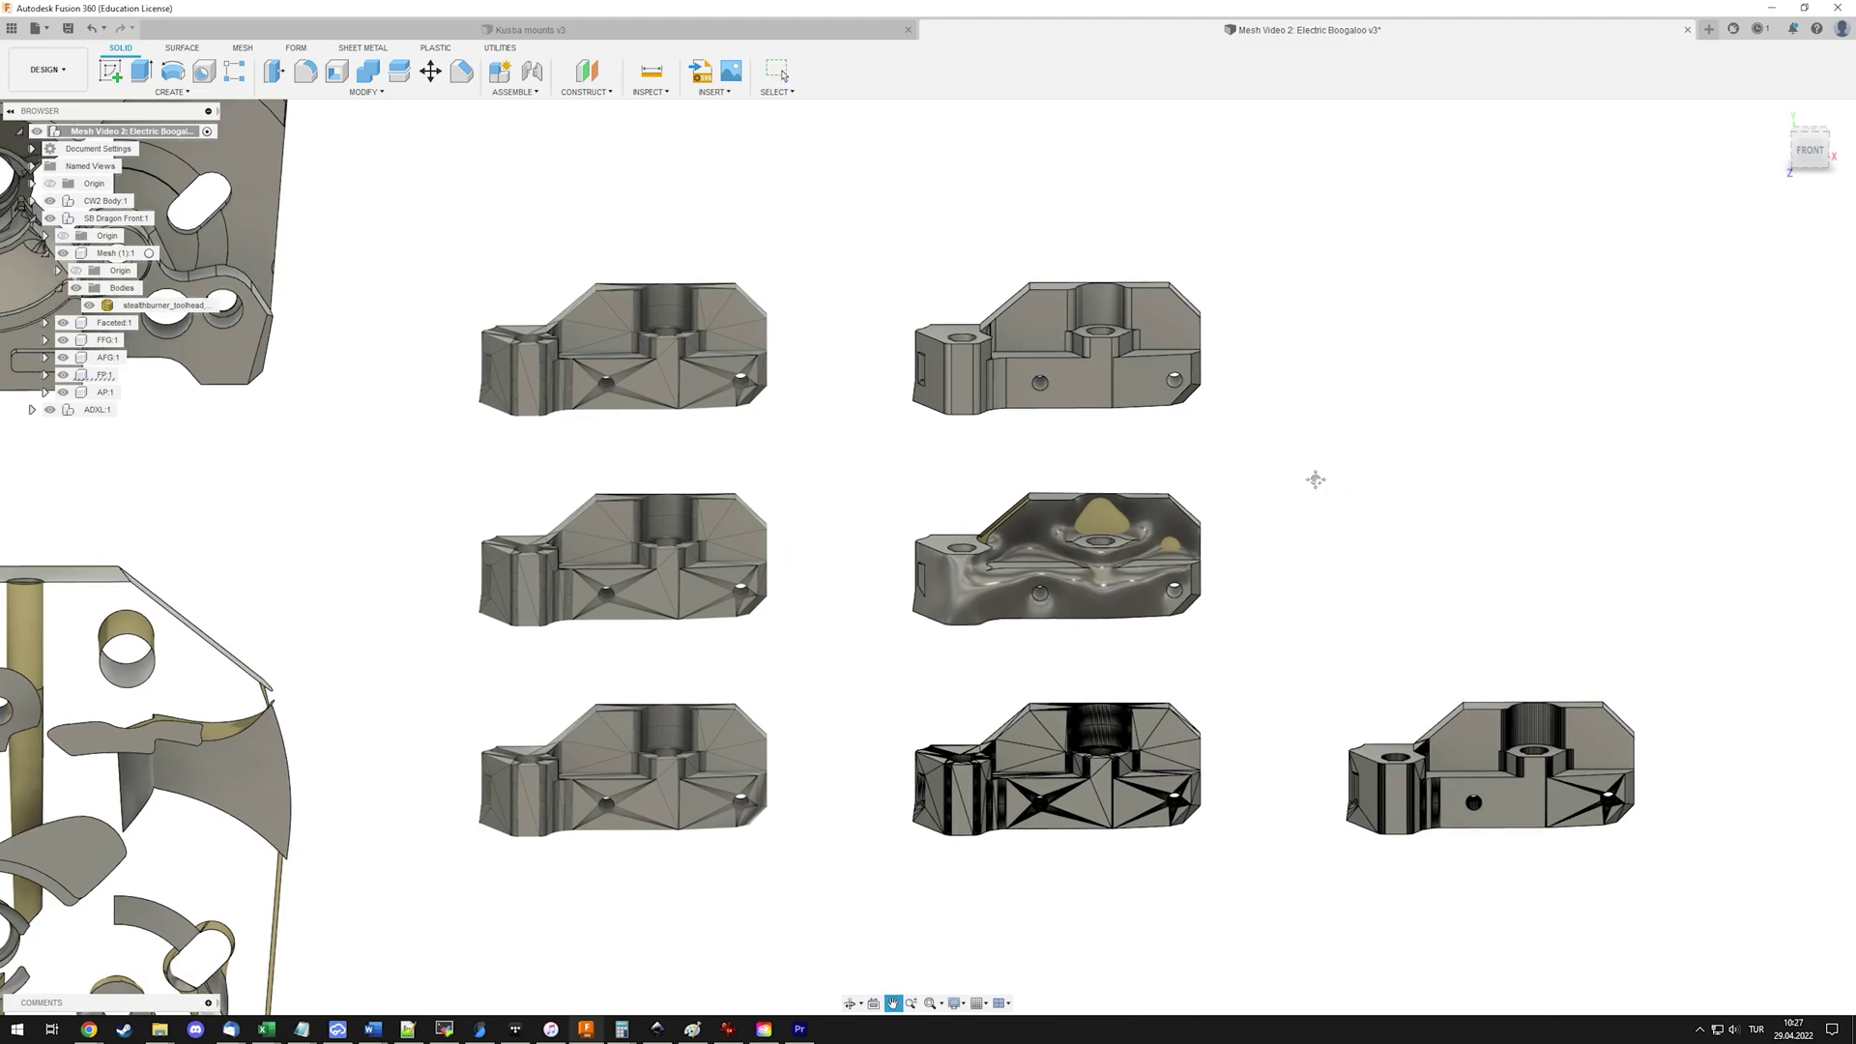
scroll(1096, 401, "up", 5)
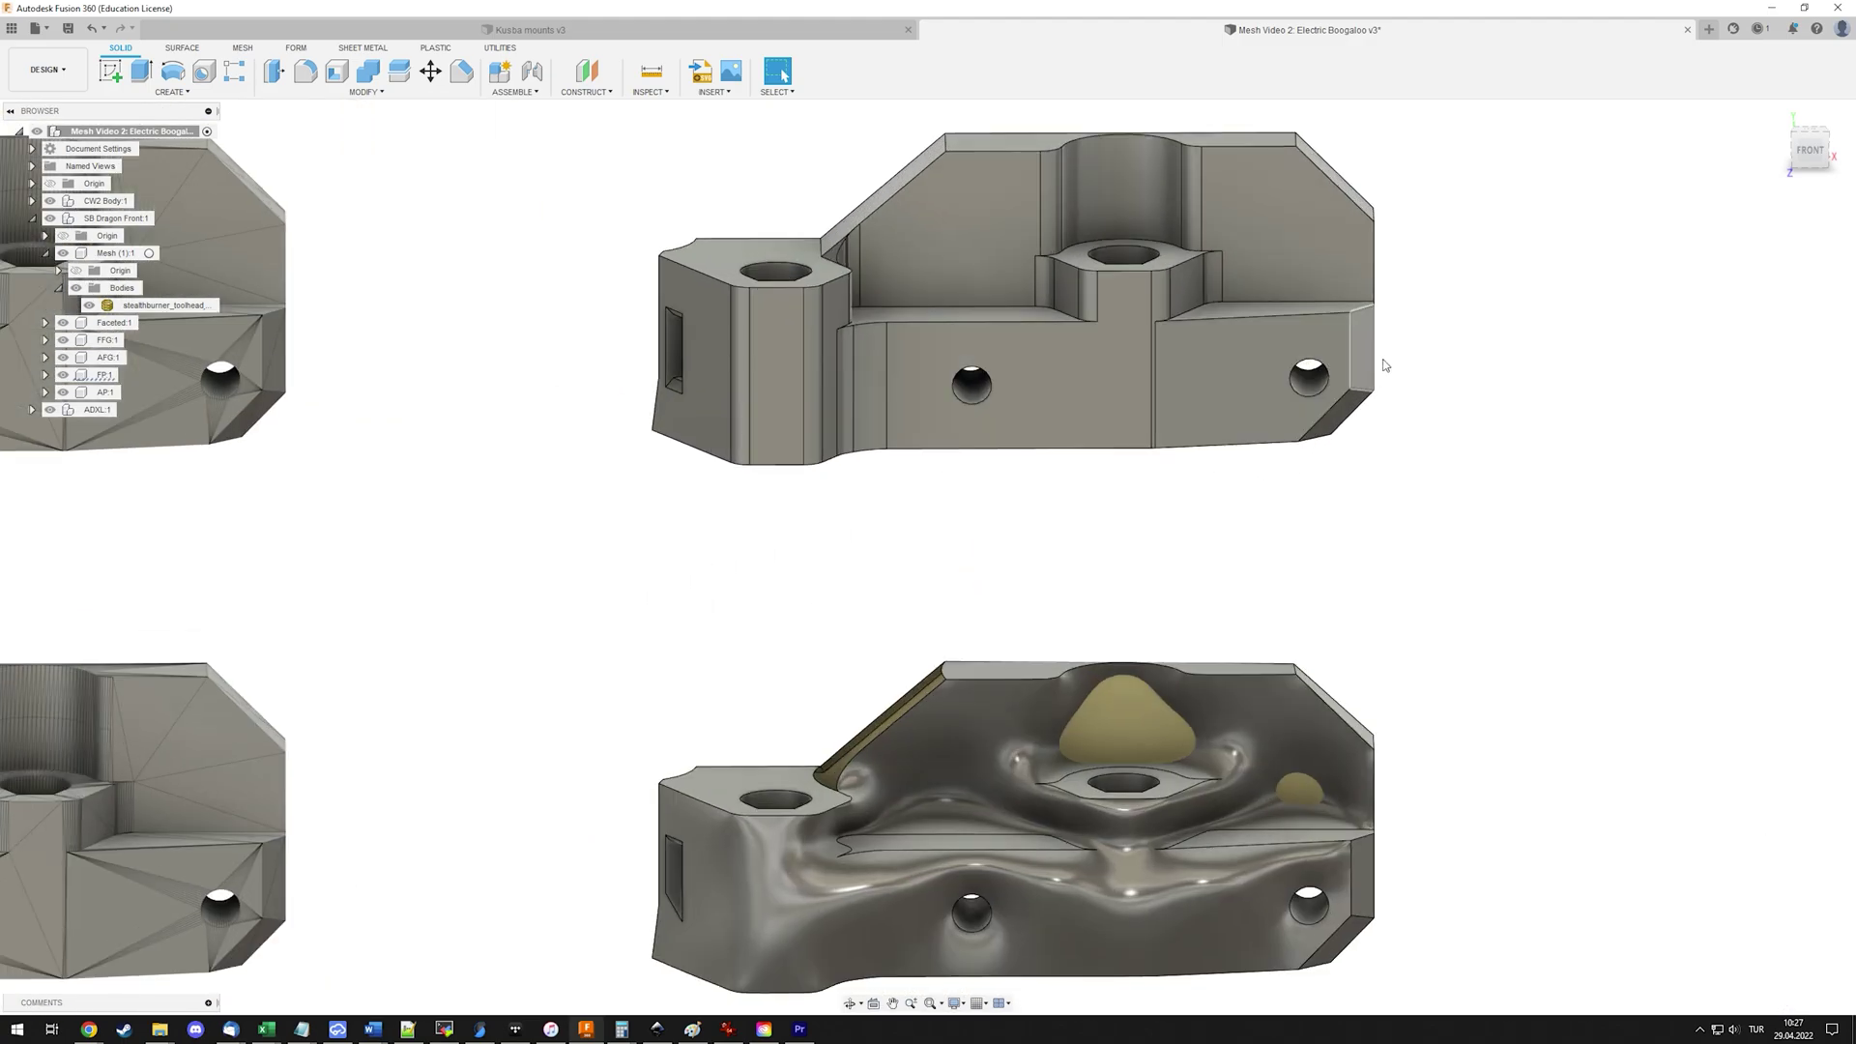
middle_click_drag(1387, 365, 1377, 484)
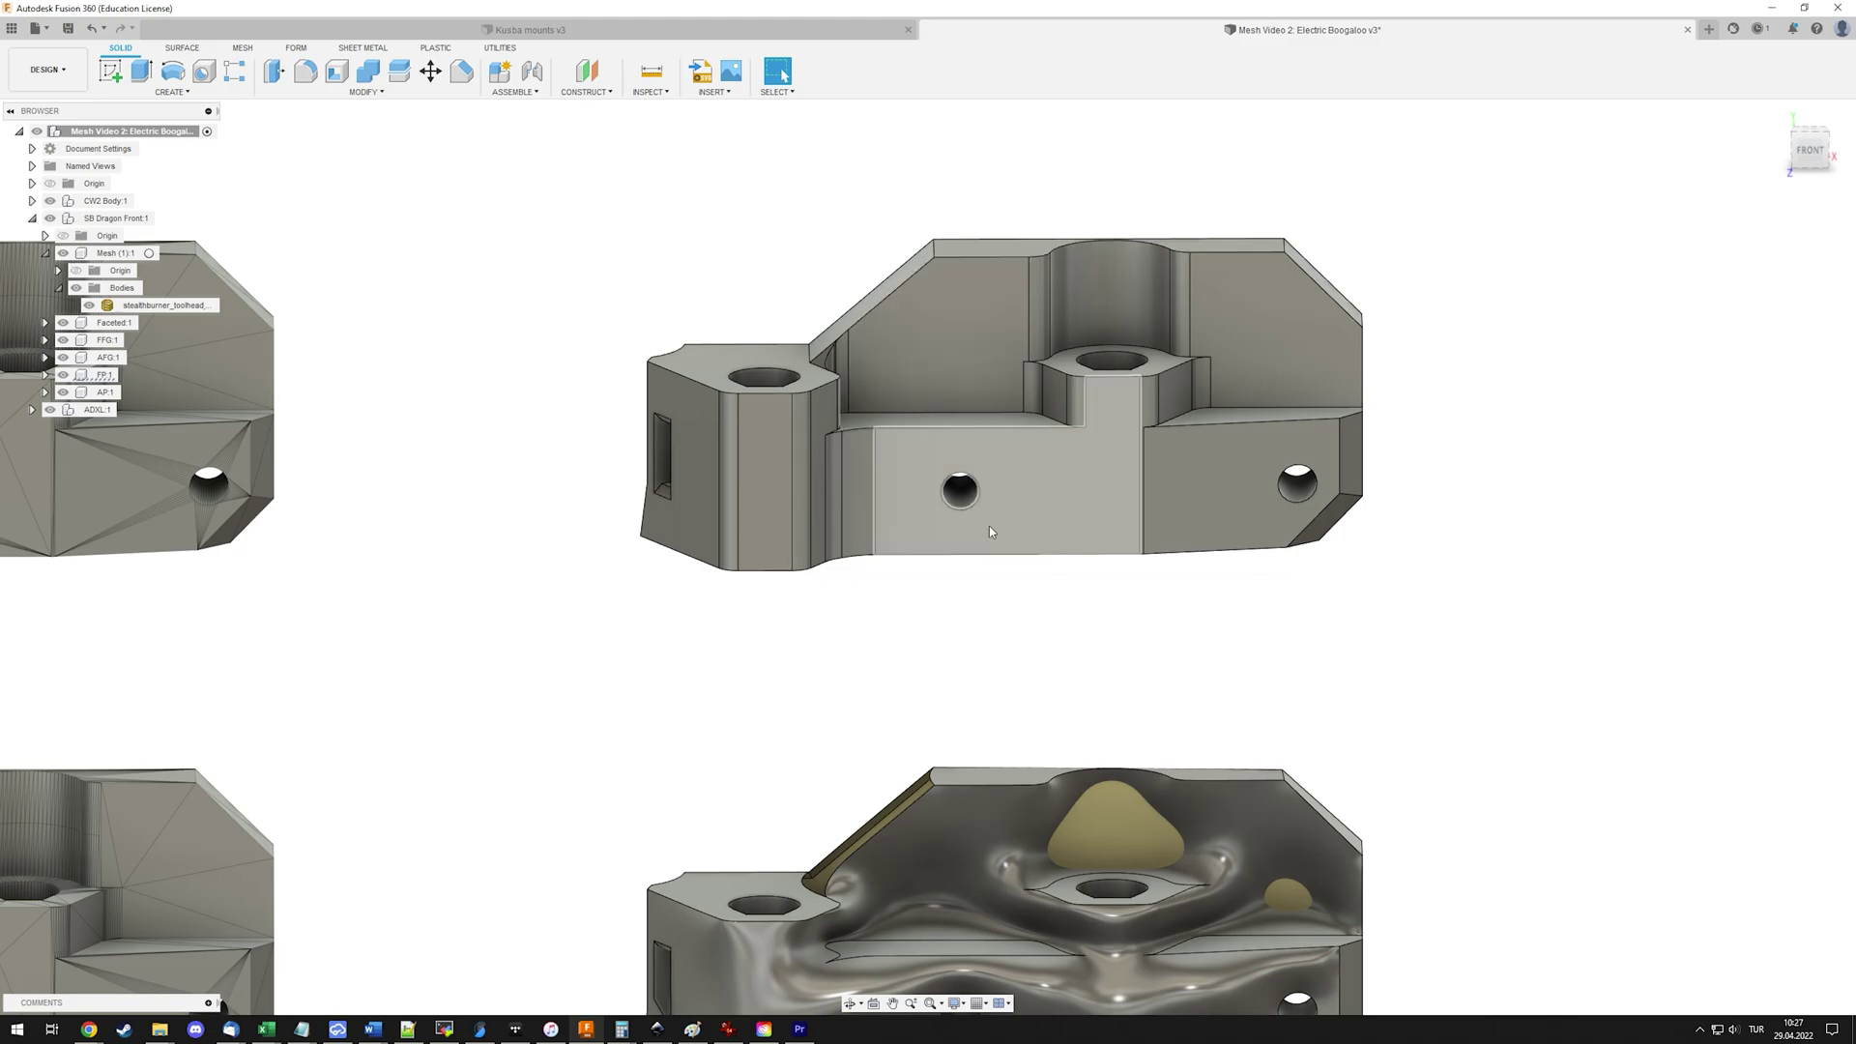
scroll(1289, 579, "down", 4)
scroll(1289, 579, "down", 8)
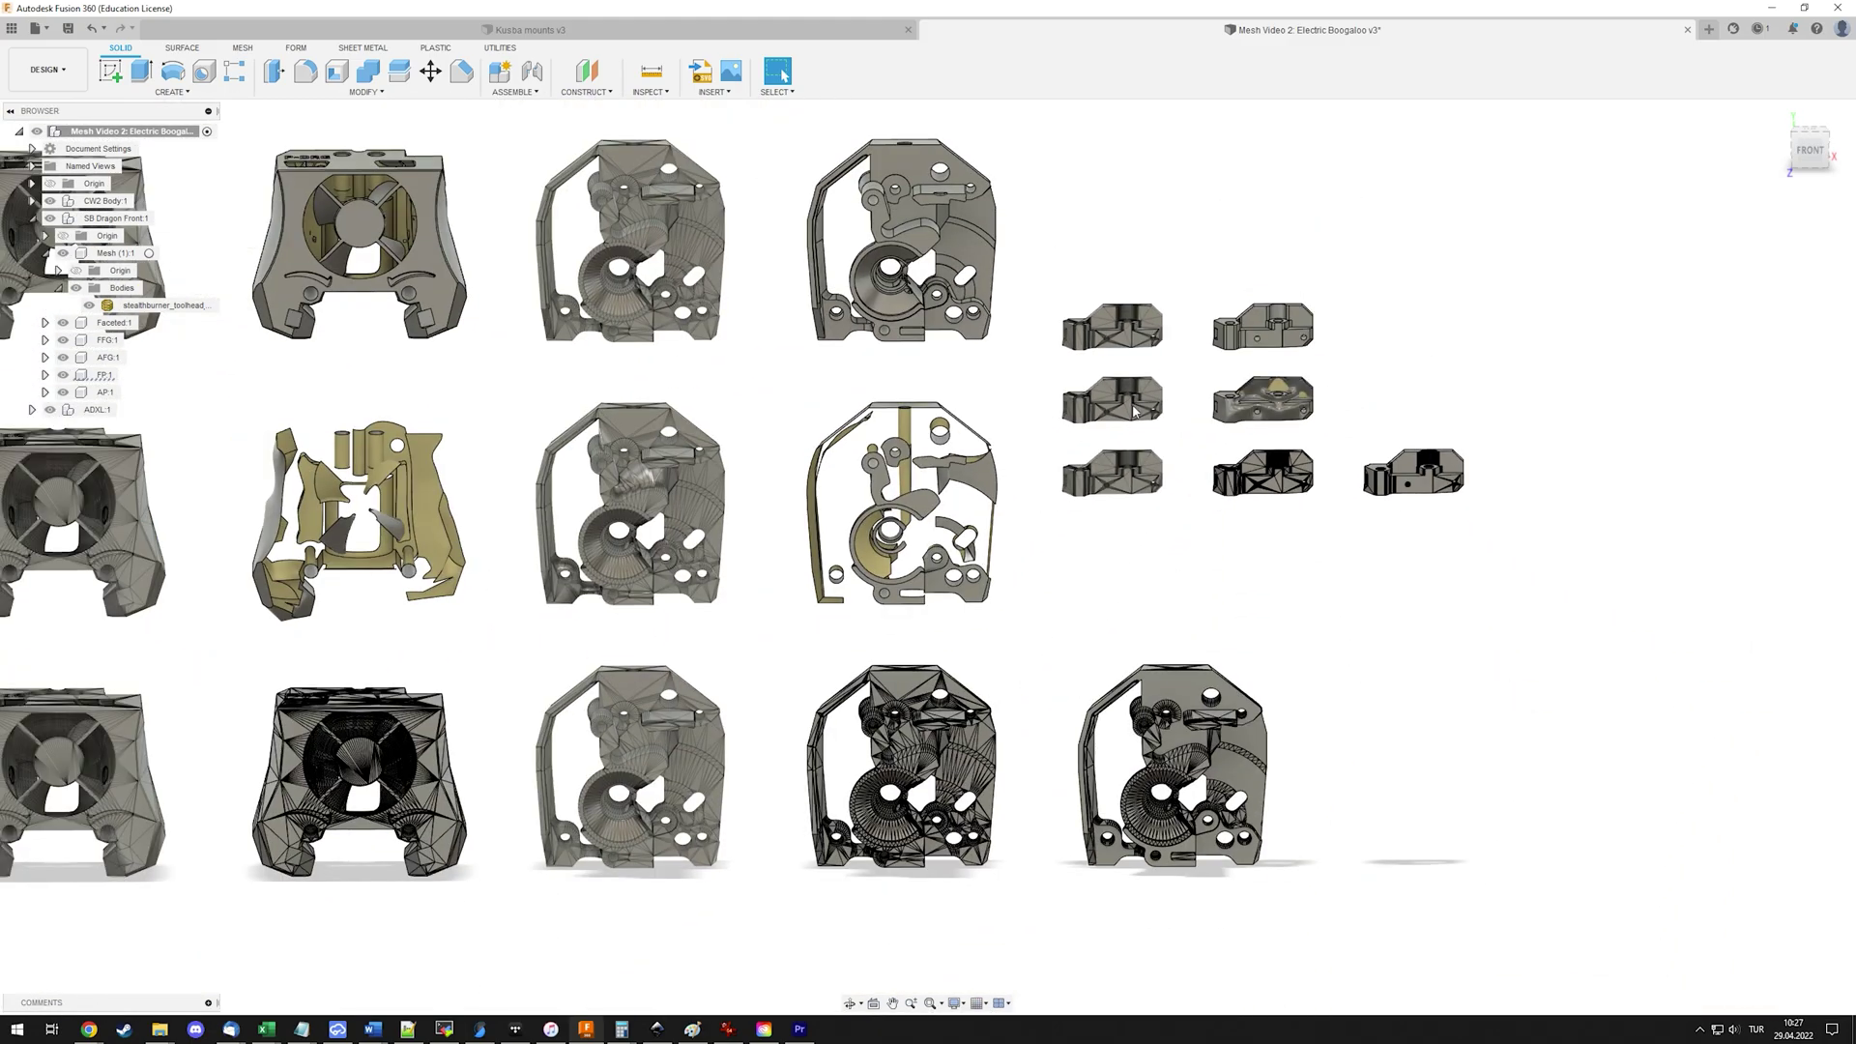
middle_click_drag(1136, 411, 1324, 416)
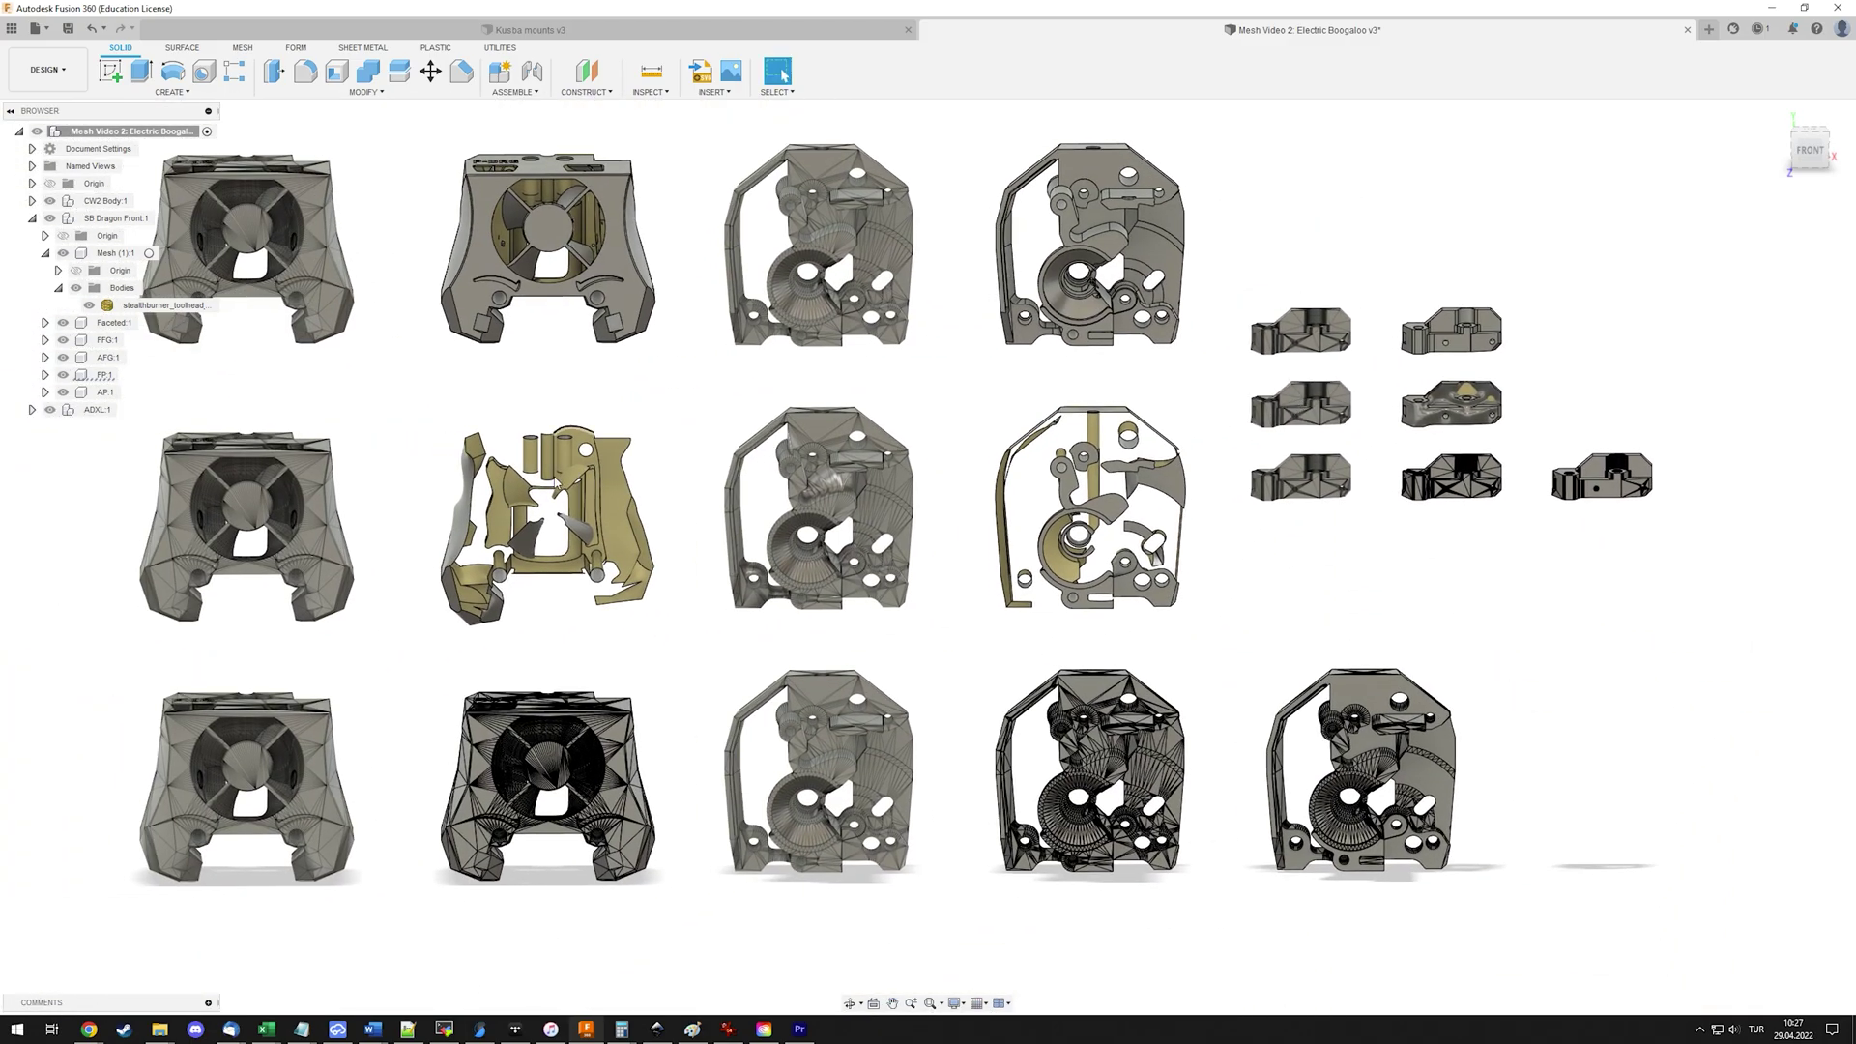
scroll(1306, 447, "up", 8)
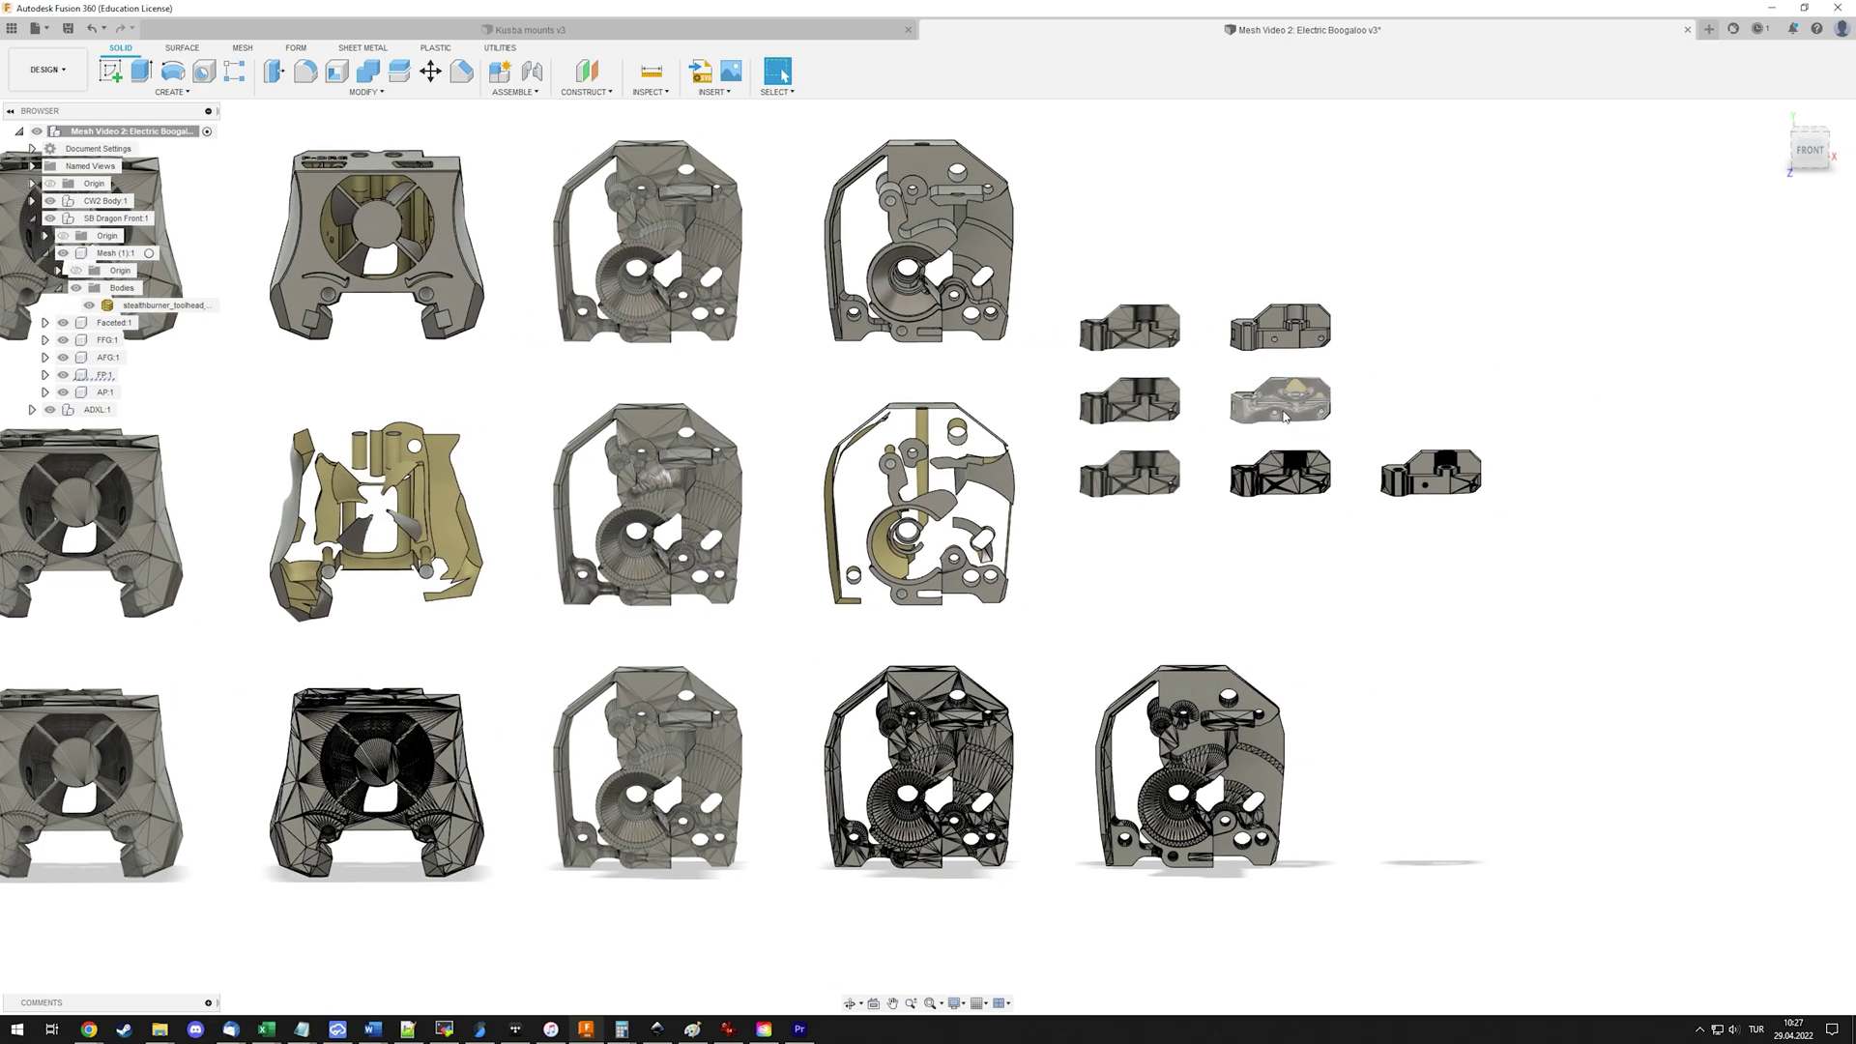
scroll(1306, 447, "up", 3)
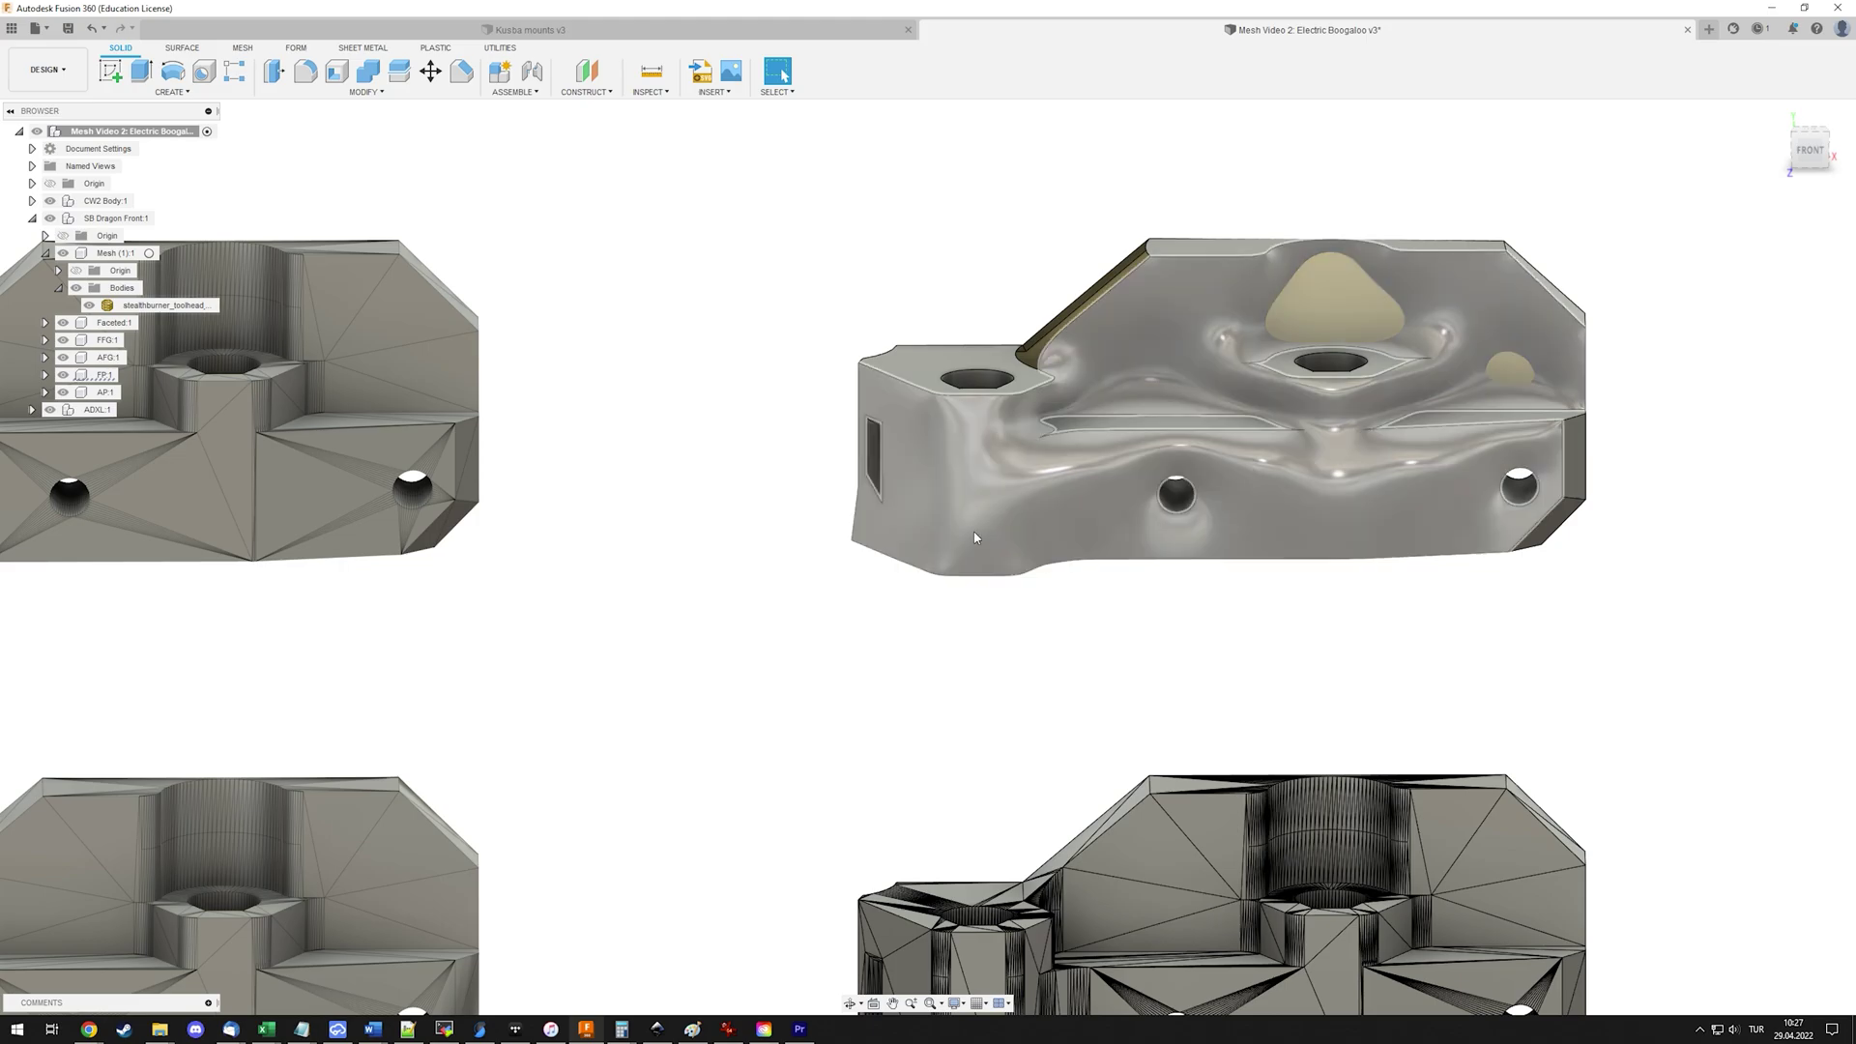
scroll(972, 530, "down", 4)
middle_click_drag(1304, 384, 1312, 399)
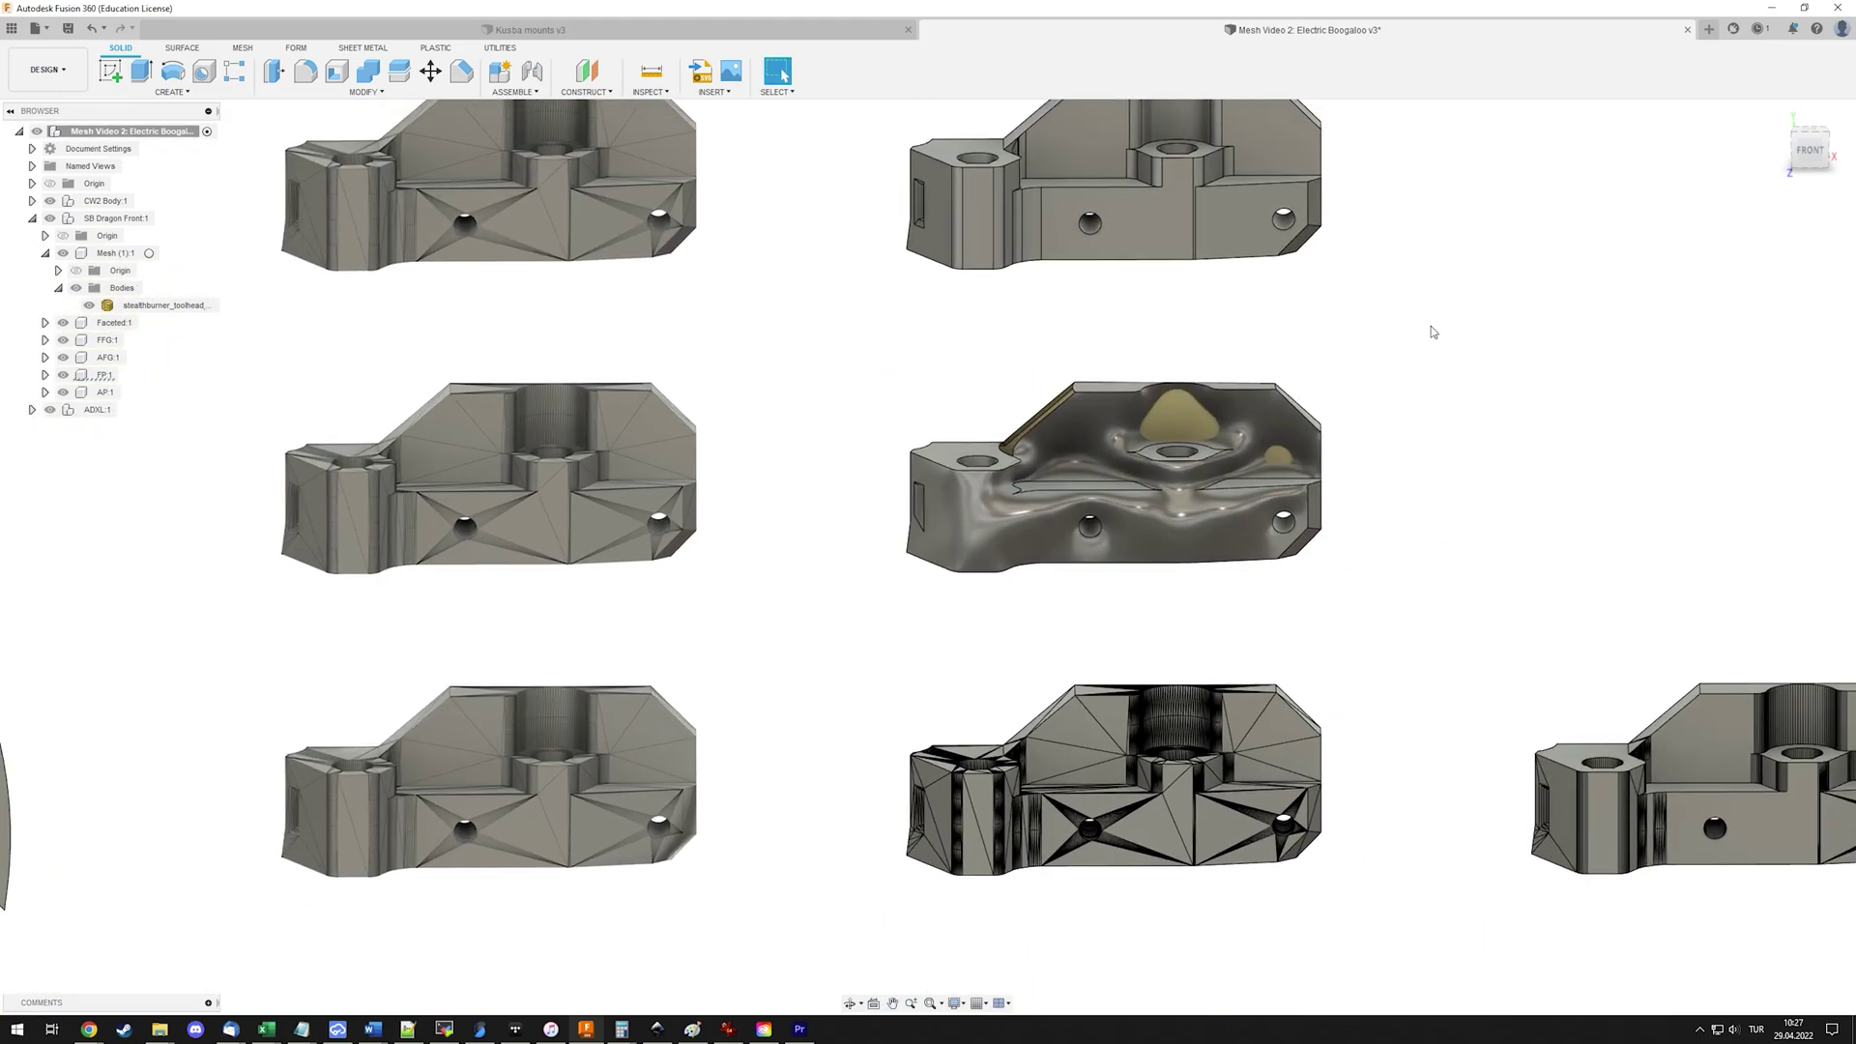
middle_click_drag(1441, 271, 1417, 374)
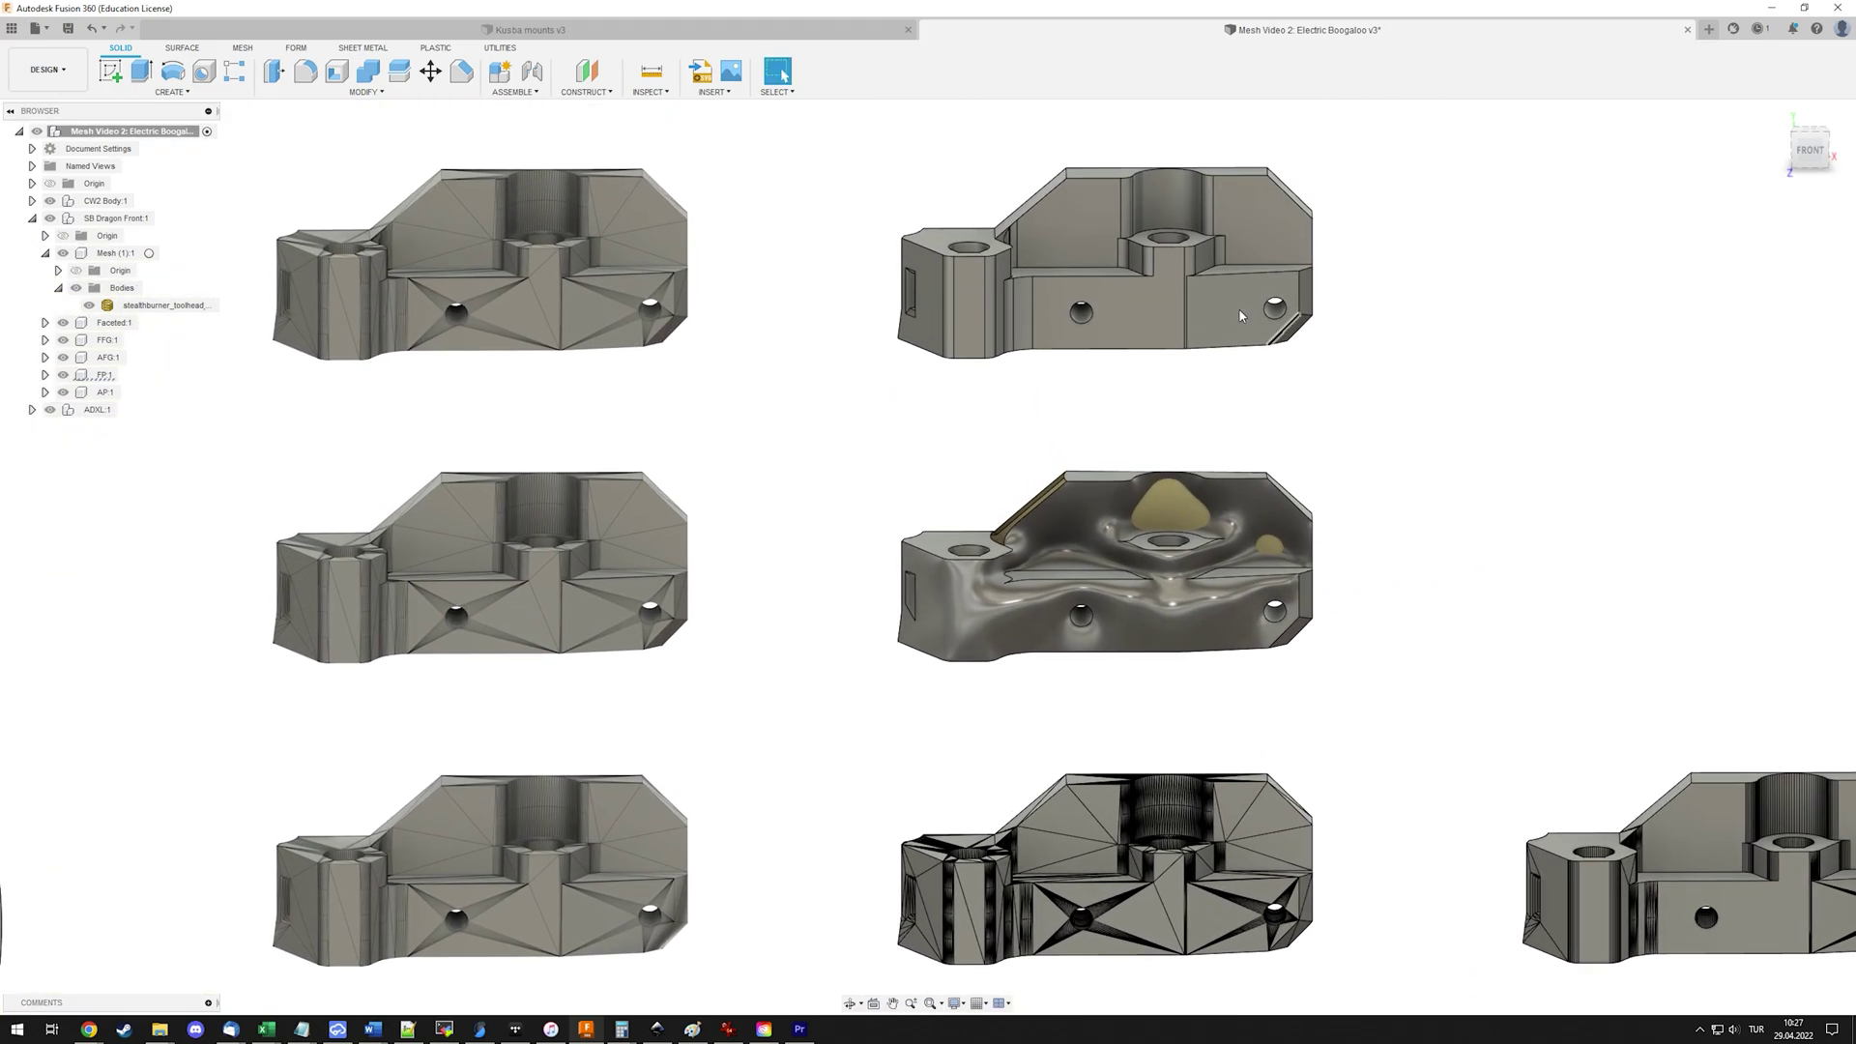
Inspect the front hole of the smooth-faced bracket in the top row by selecting its circular edge.
scroll(1241, 315, "up", 3)
middle_click_drag(1231, 283, 1215, 423)
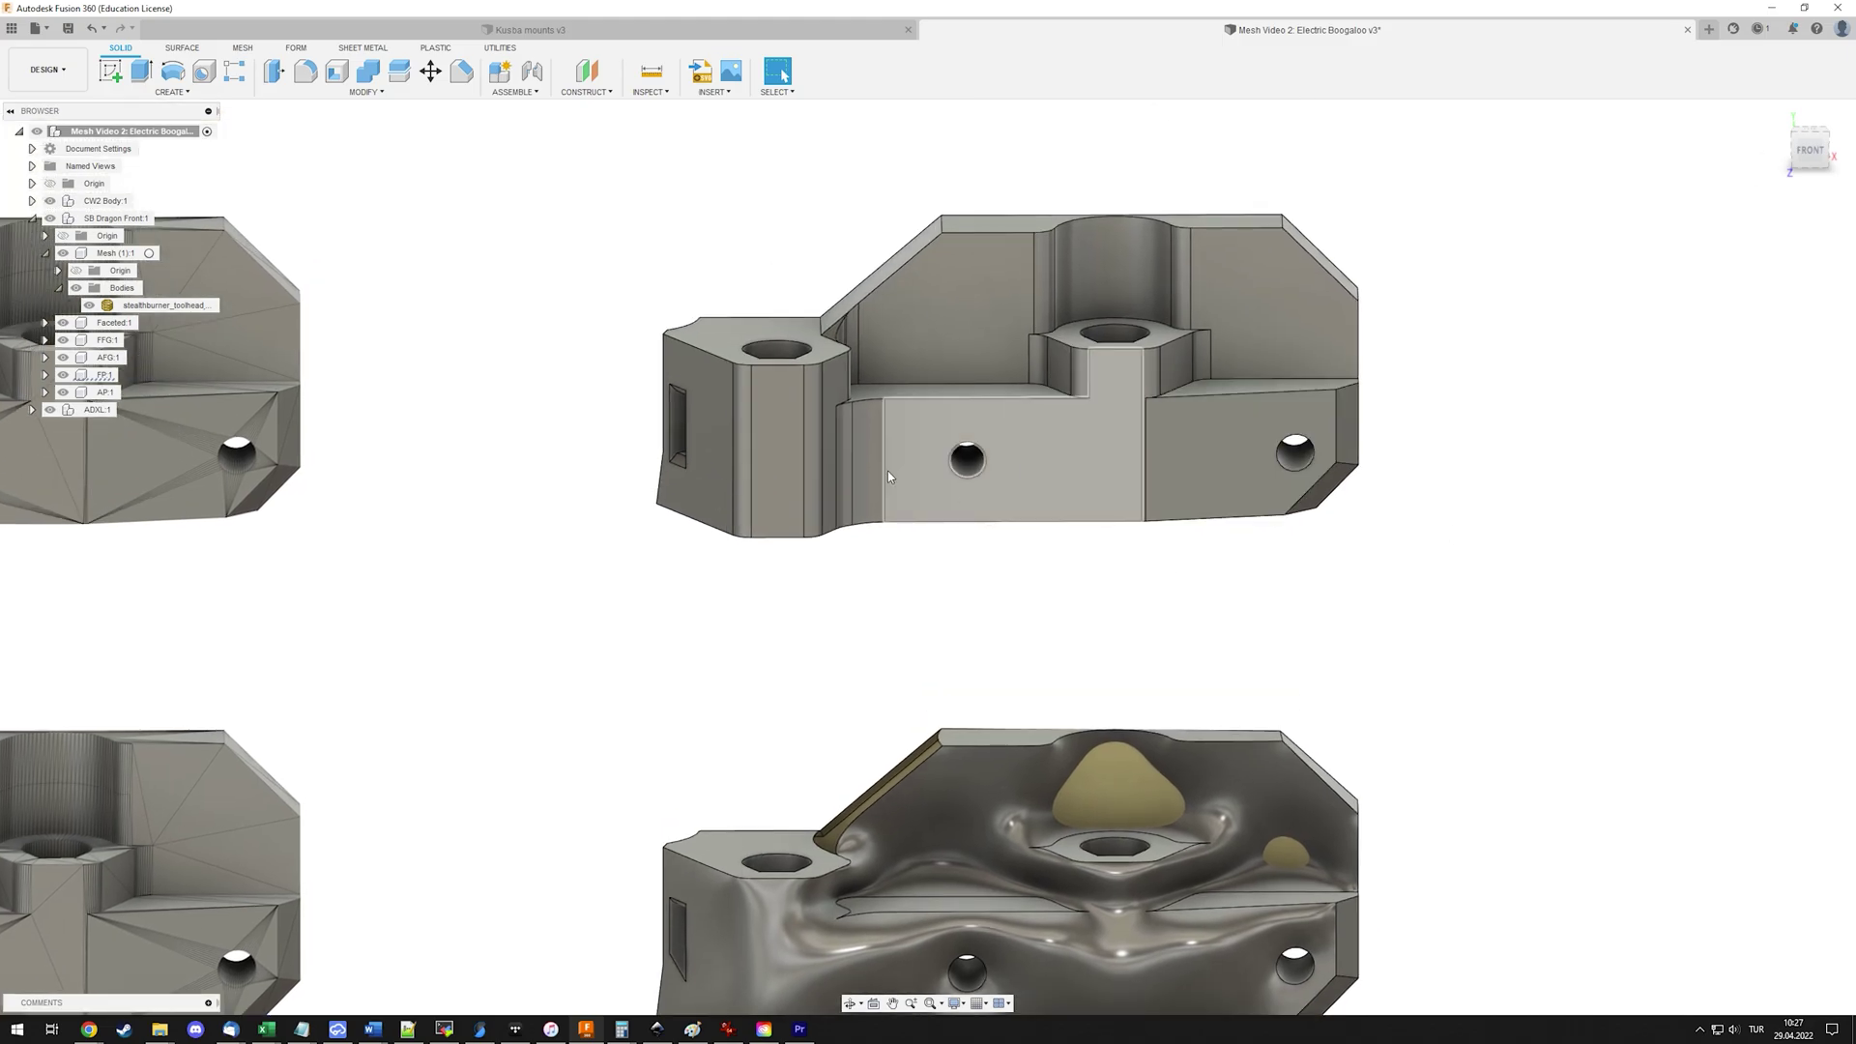
left_click(967, 442)
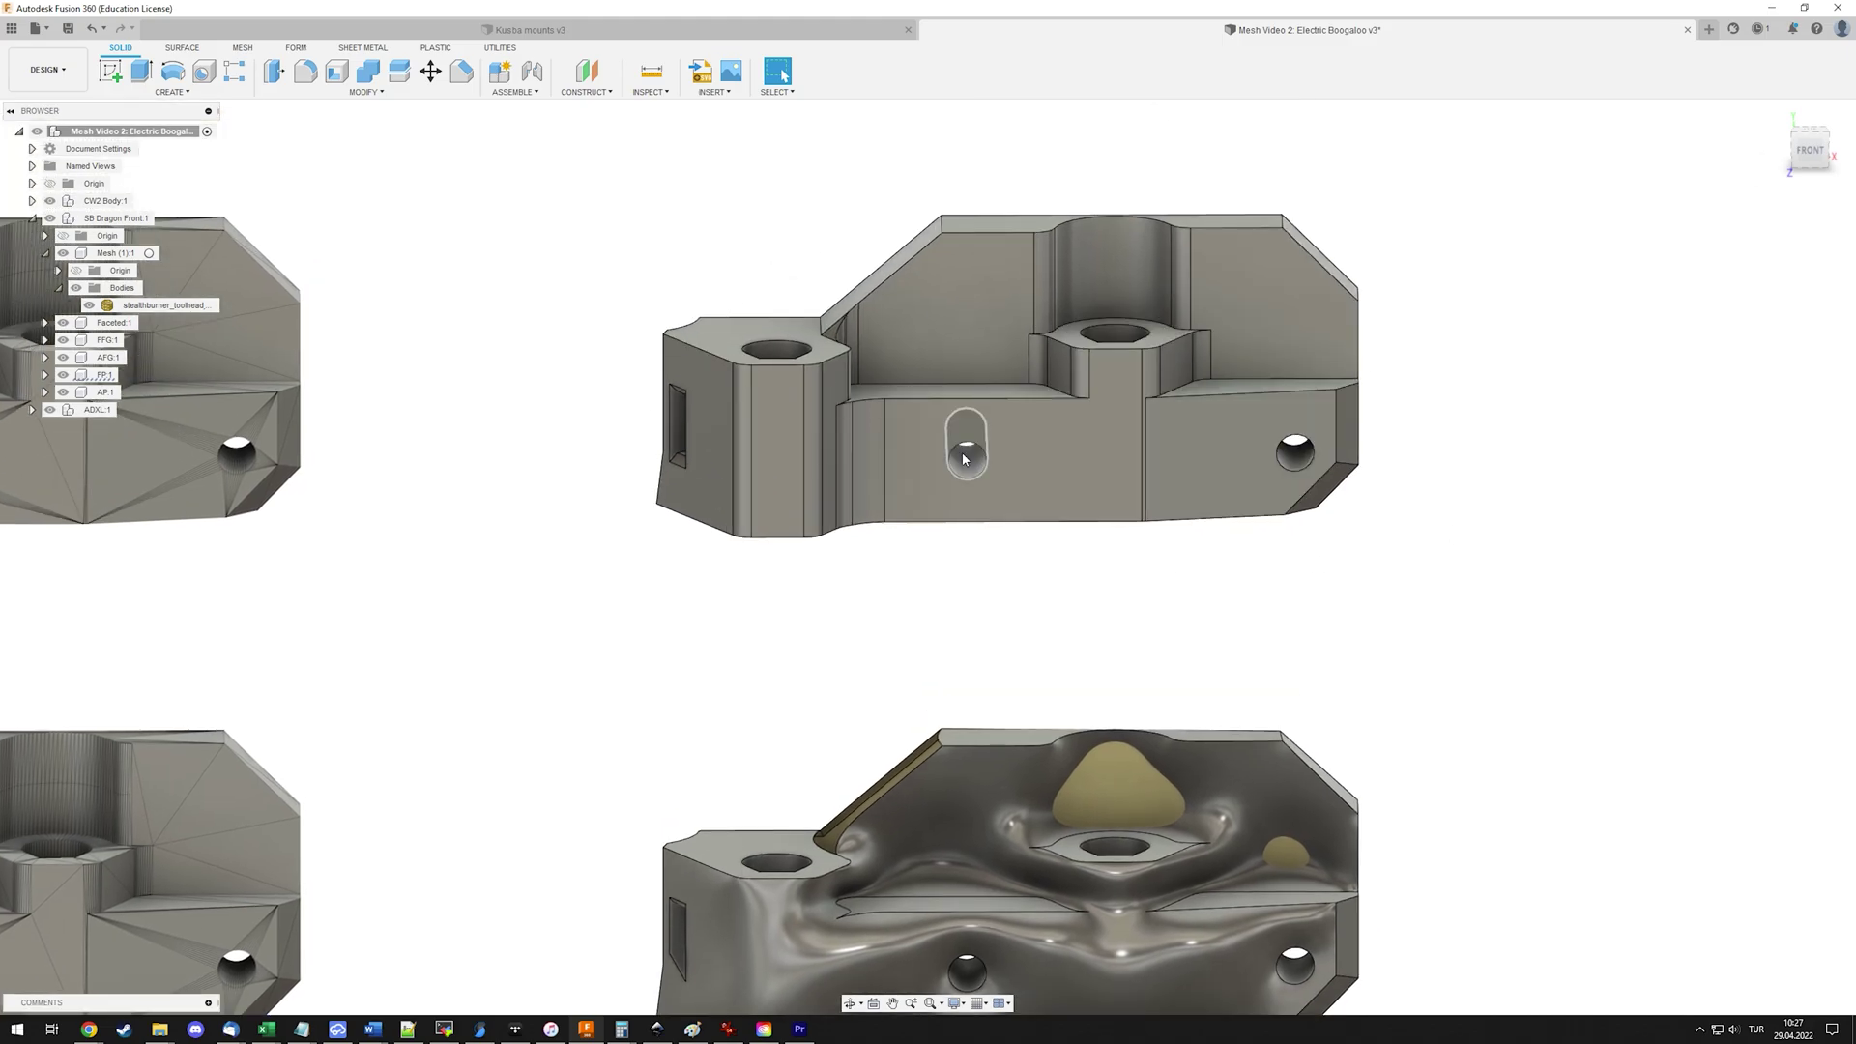
scroll(963, 444, "up", 6)
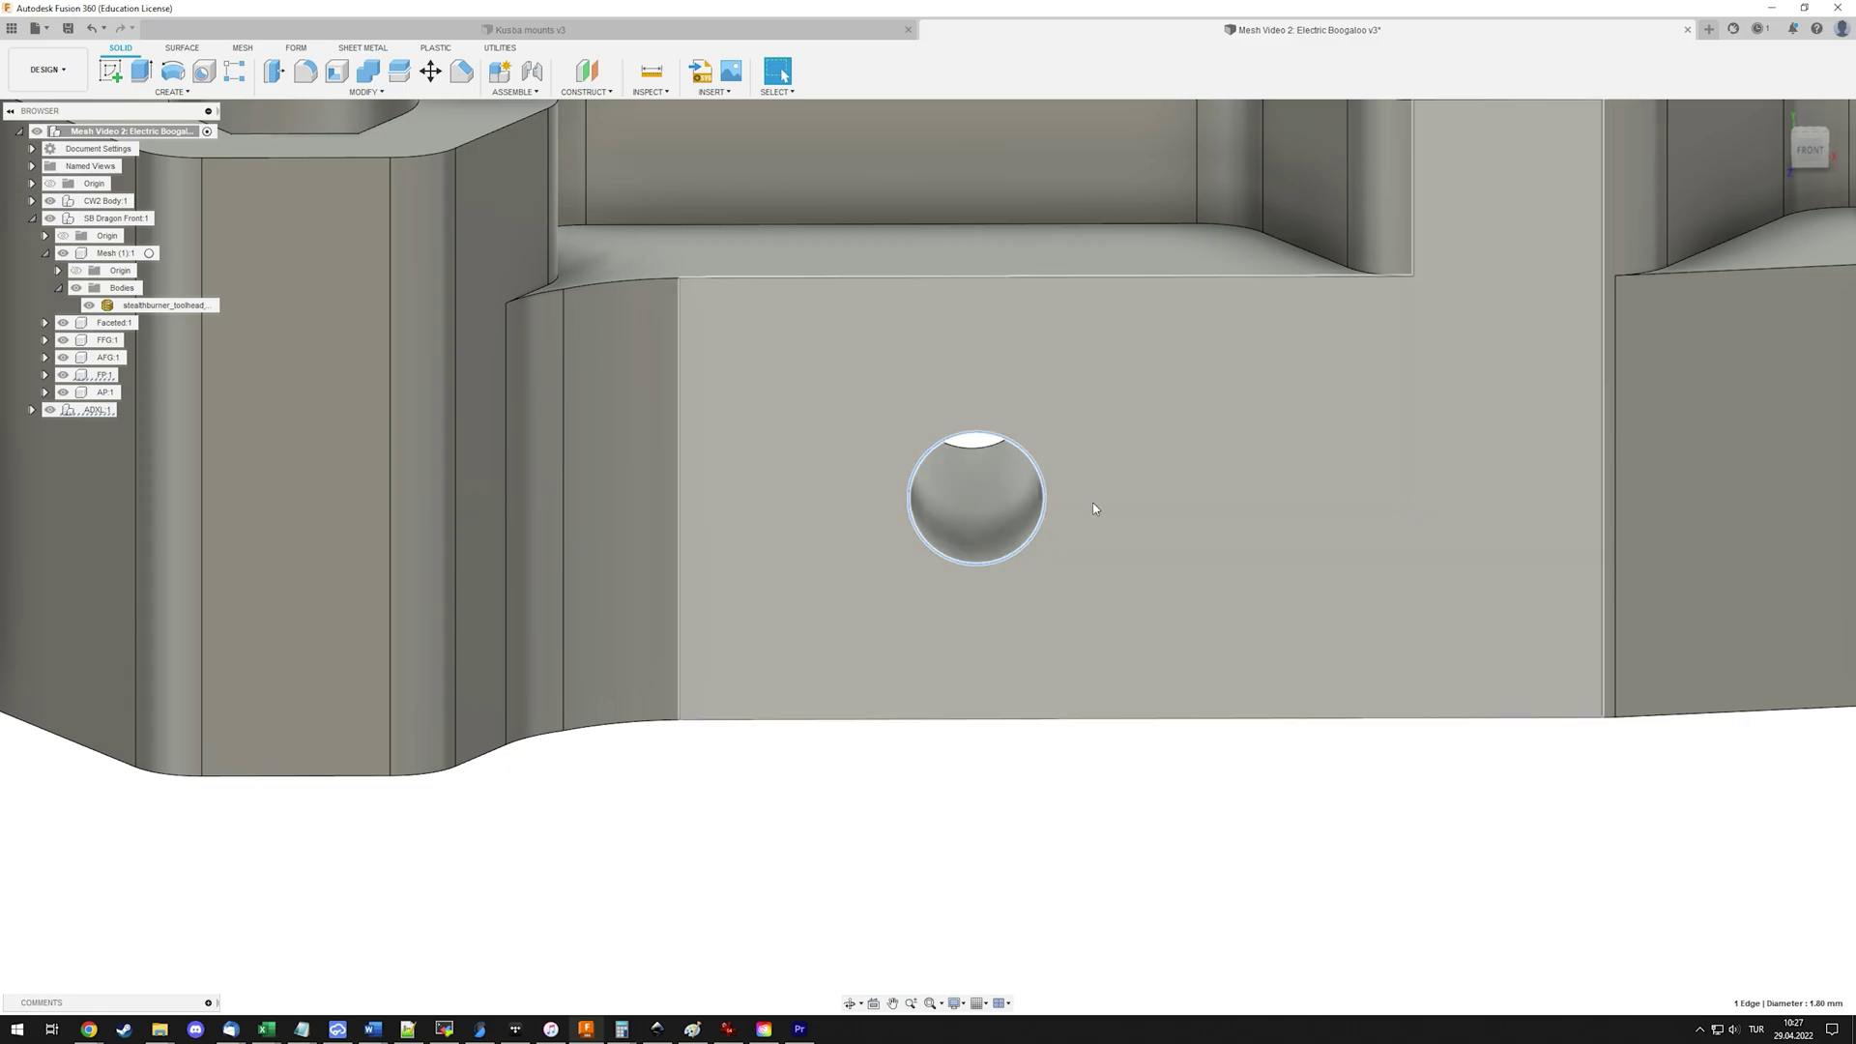
scroll(1033, 297, "down", 8)
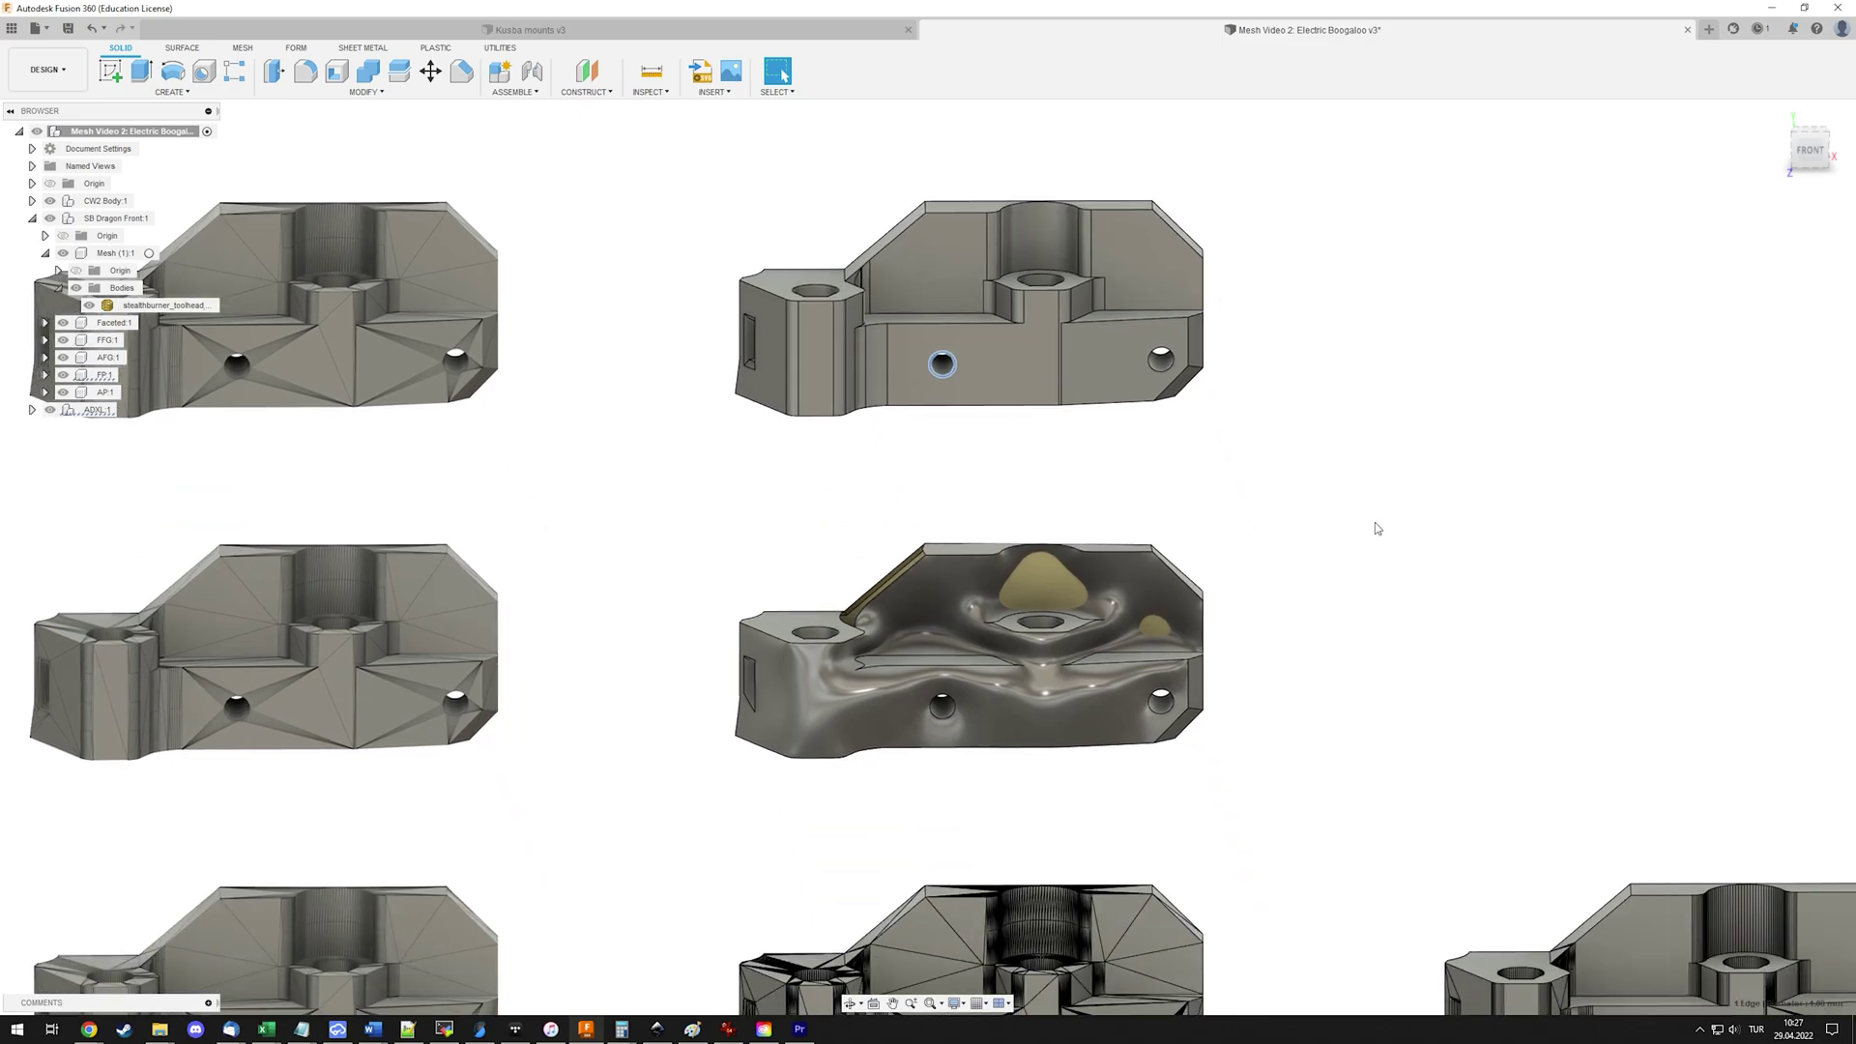
Inspect the facets inside the front hole of the bottom-row bracket whose flat front face is merged.
middle_click_drag(1378, 529, 1182, 373)
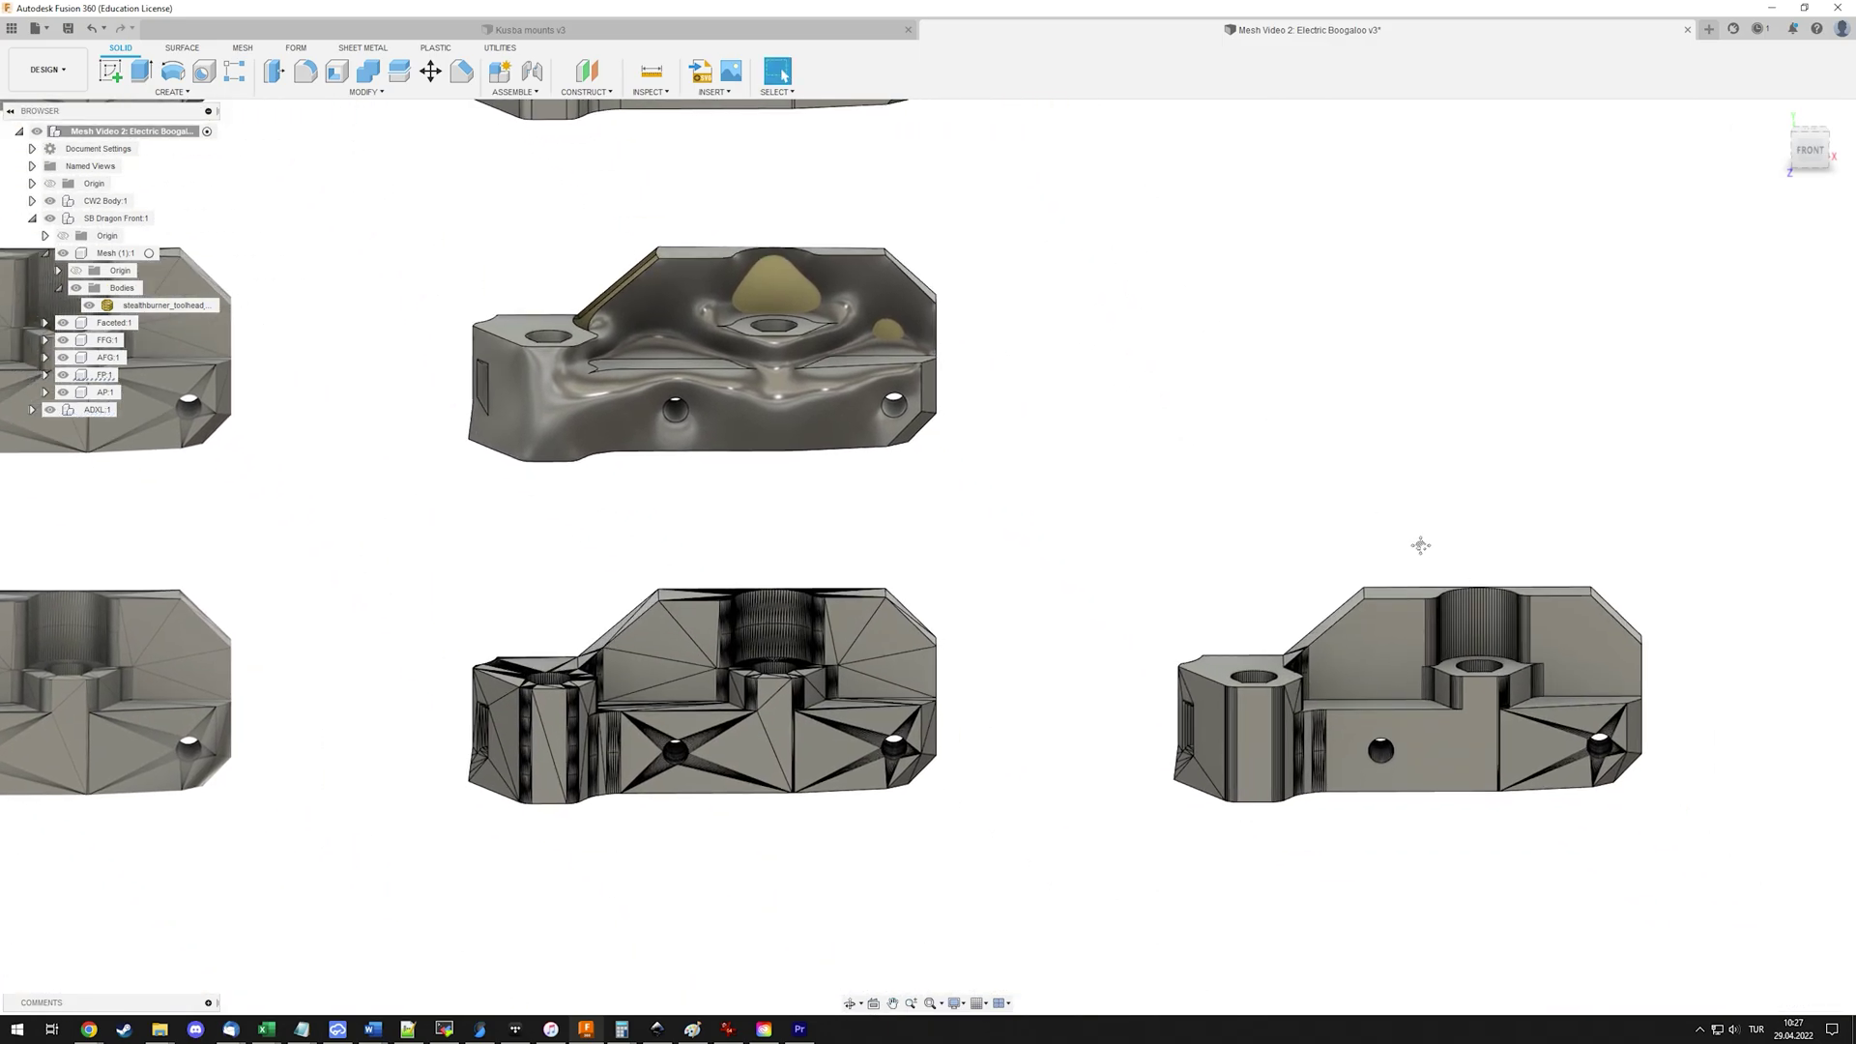
middle_click_drag(1420, 546, 1178, 440)
scroll(1160, 638, "up", 10)
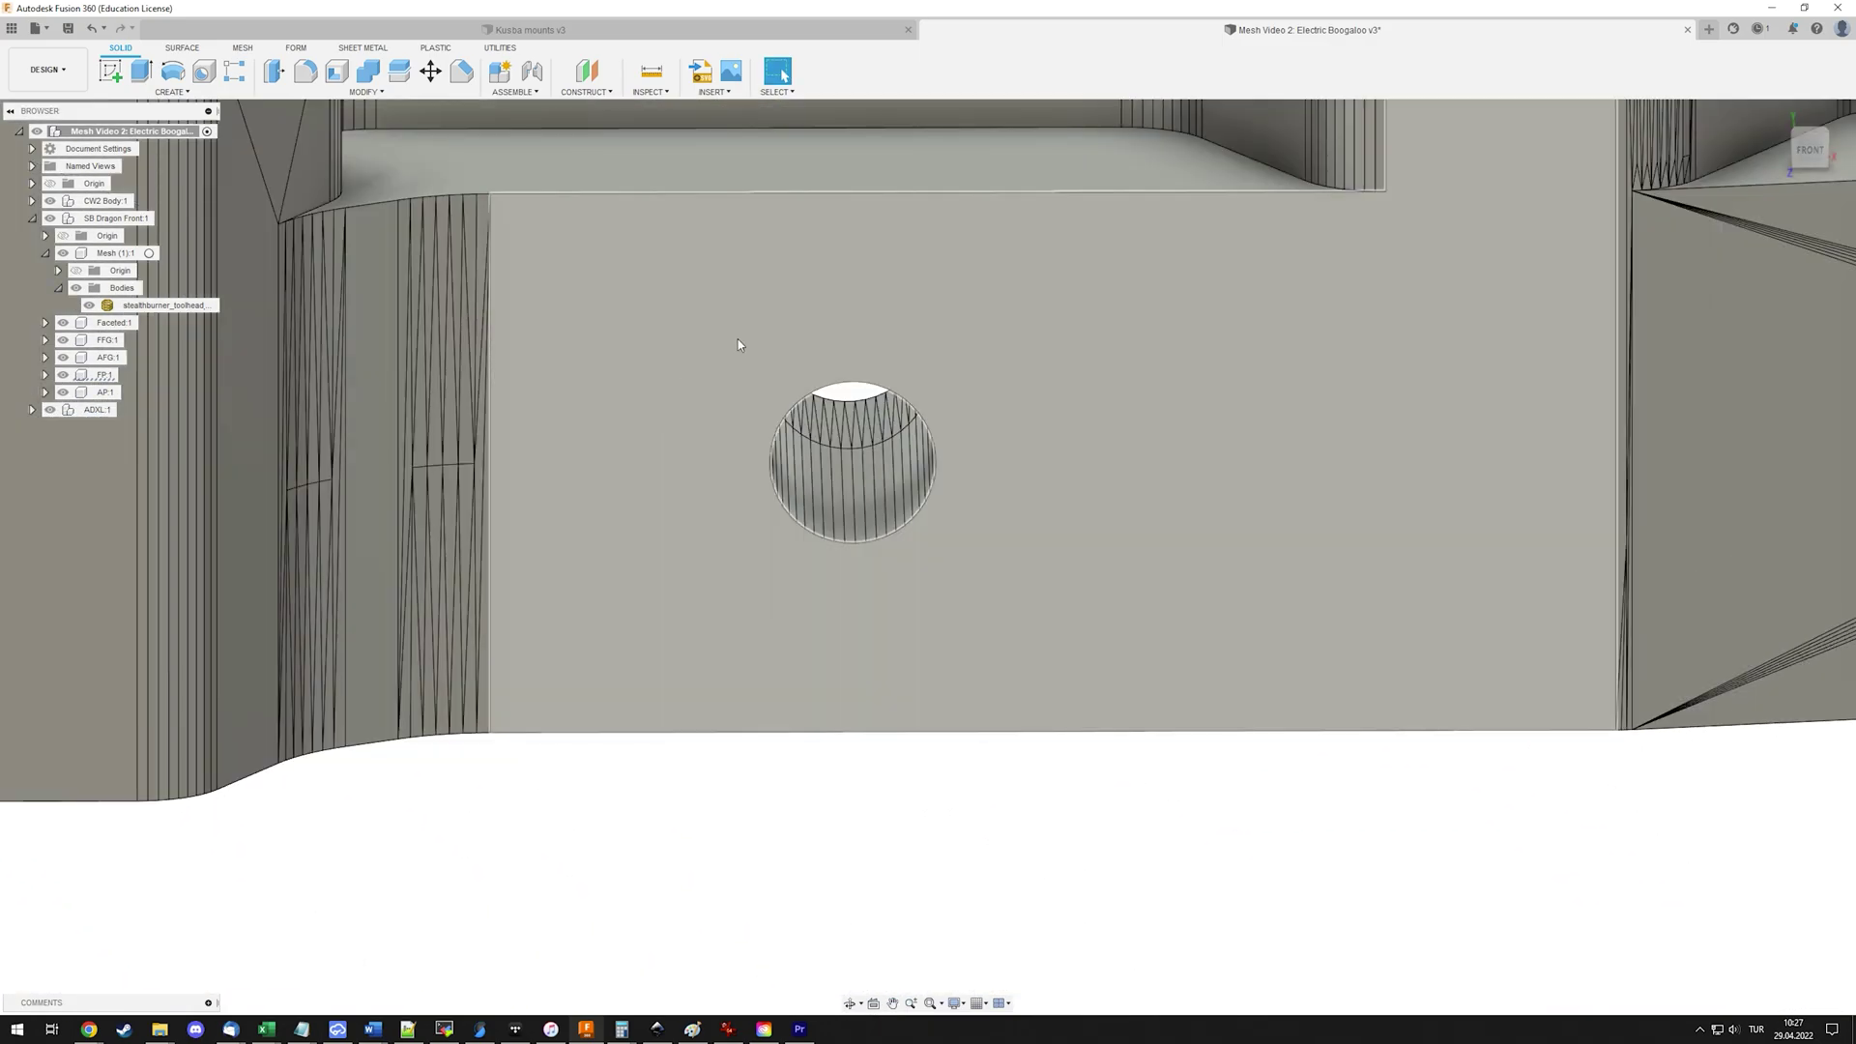
scroll(930, 423, "up", 6)
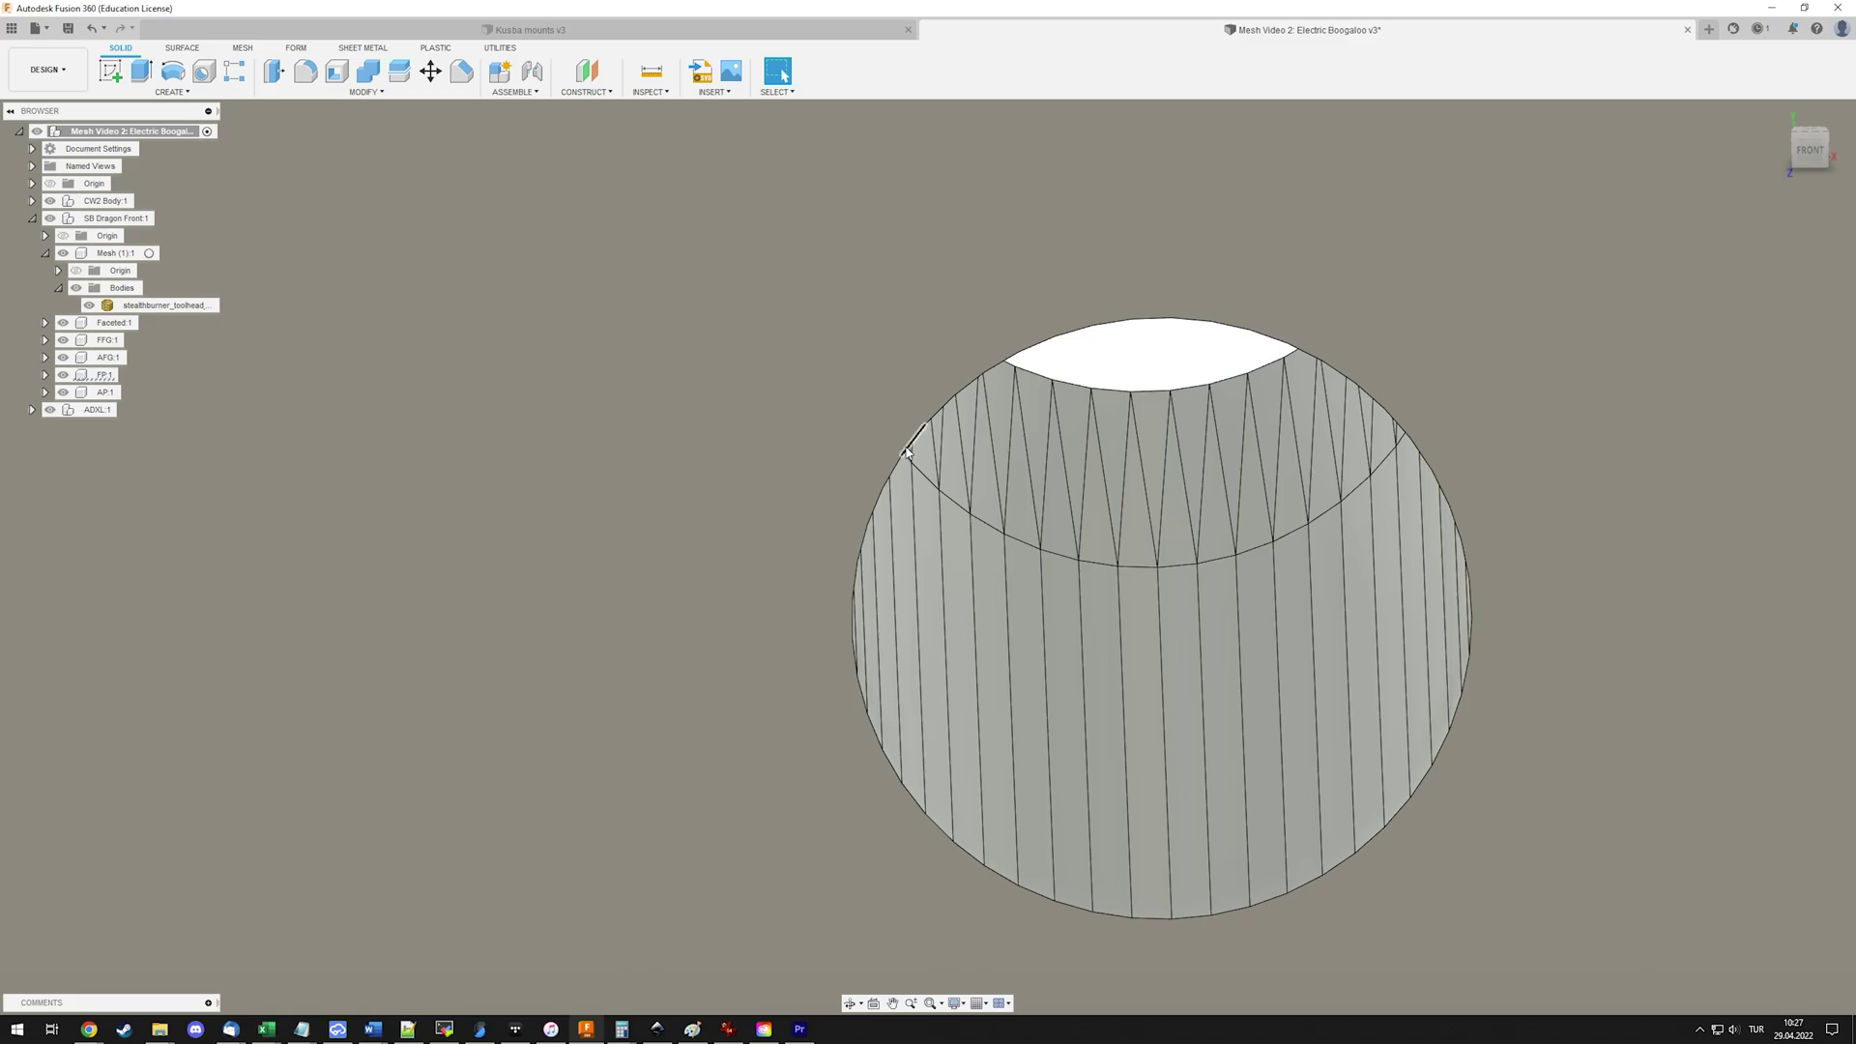
scroll(907, 450, "down", 12)
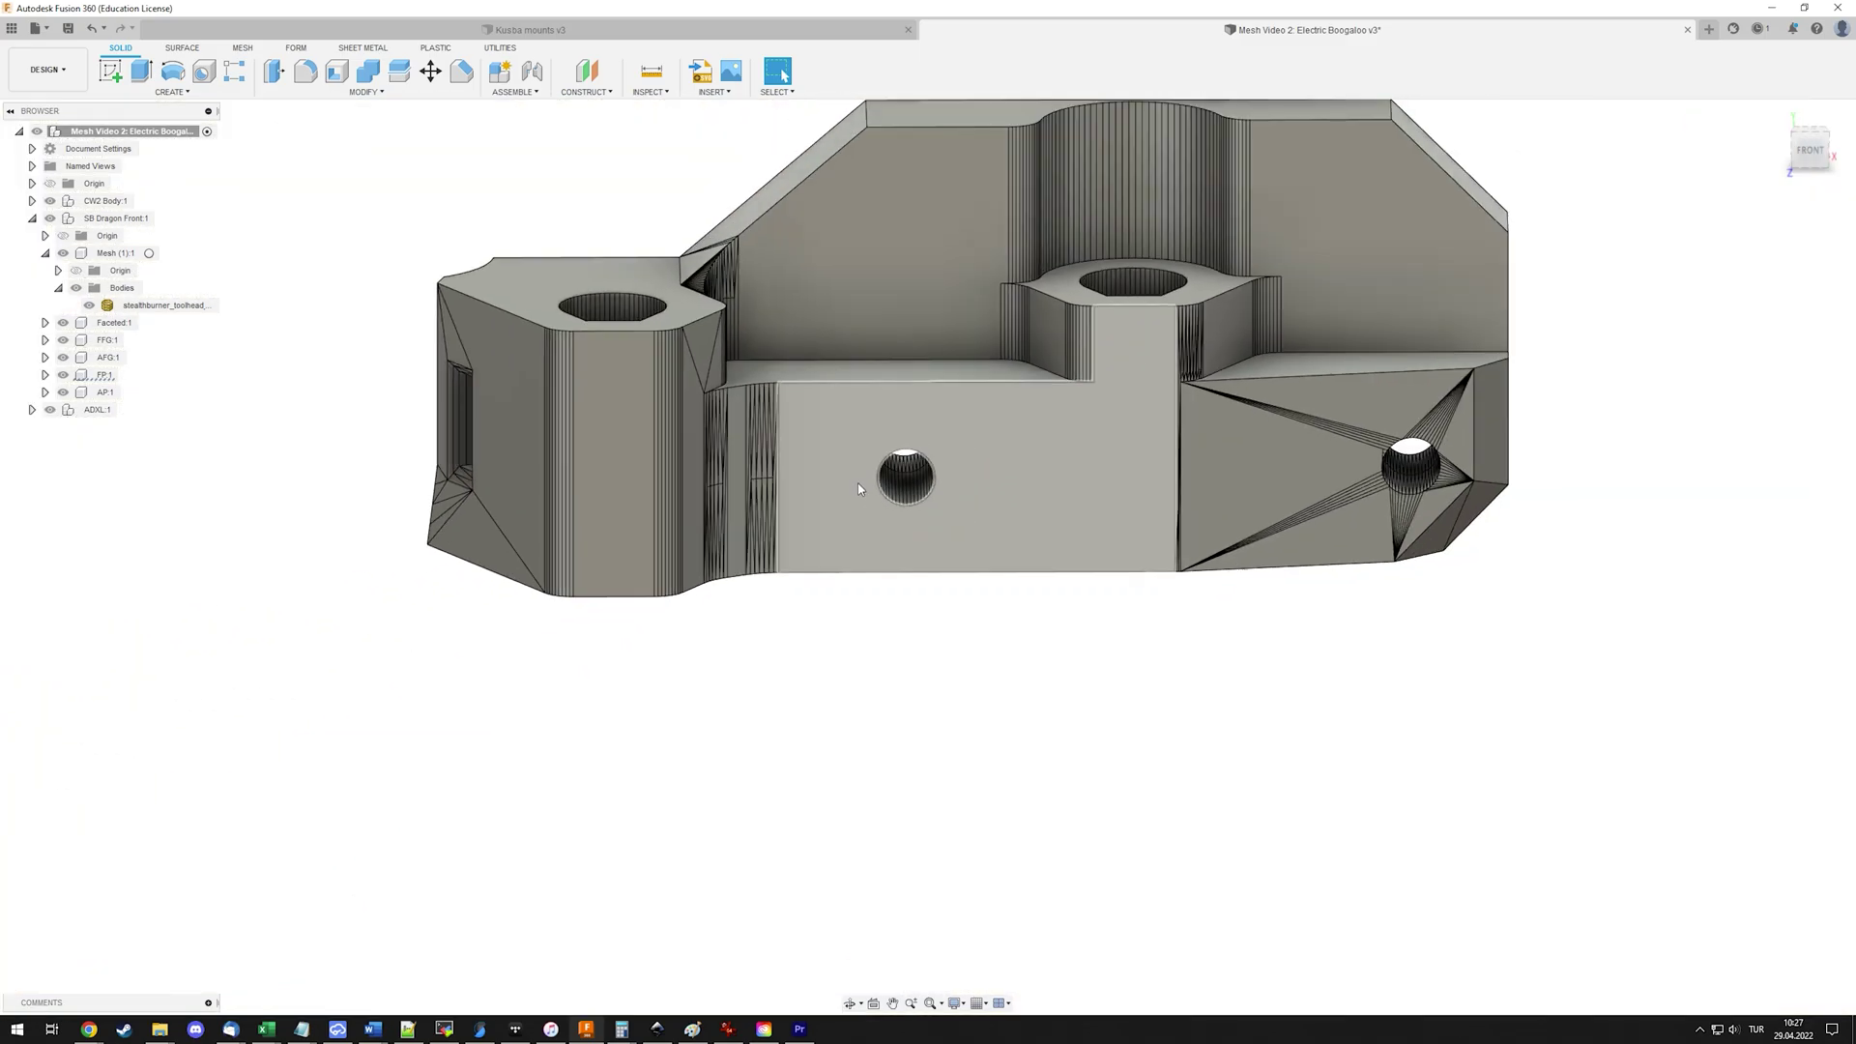
Examine the triangulated faces around and inside the front hole of the fully faceted bracket in the bottom row.
middle_click_drag(840, 612, 1298, 721)
scroll(1298, 721, "down", 3)
middle_click_drag(881, 775, 1565, 698)
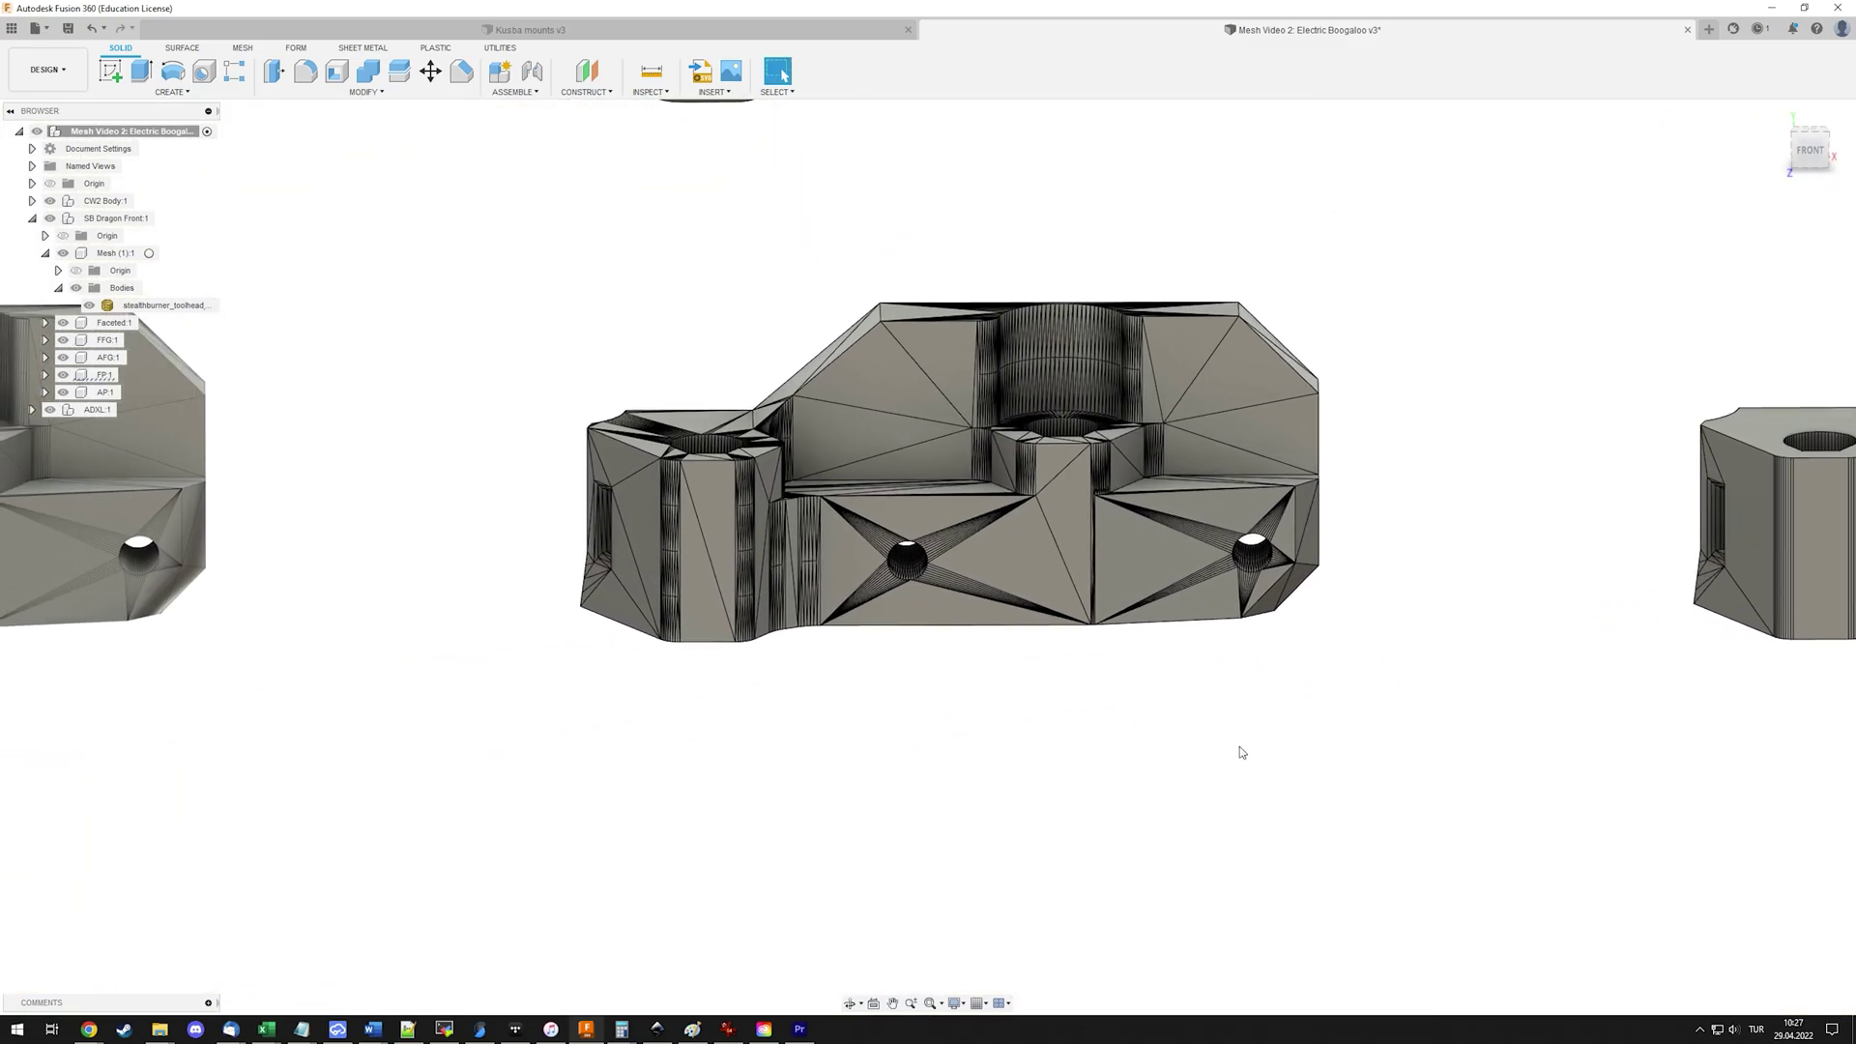
middle_click_drag(670, 776, 924, 764)
scroll(280, 542, "down", 3)
scroll(924, 462, "up", 5)
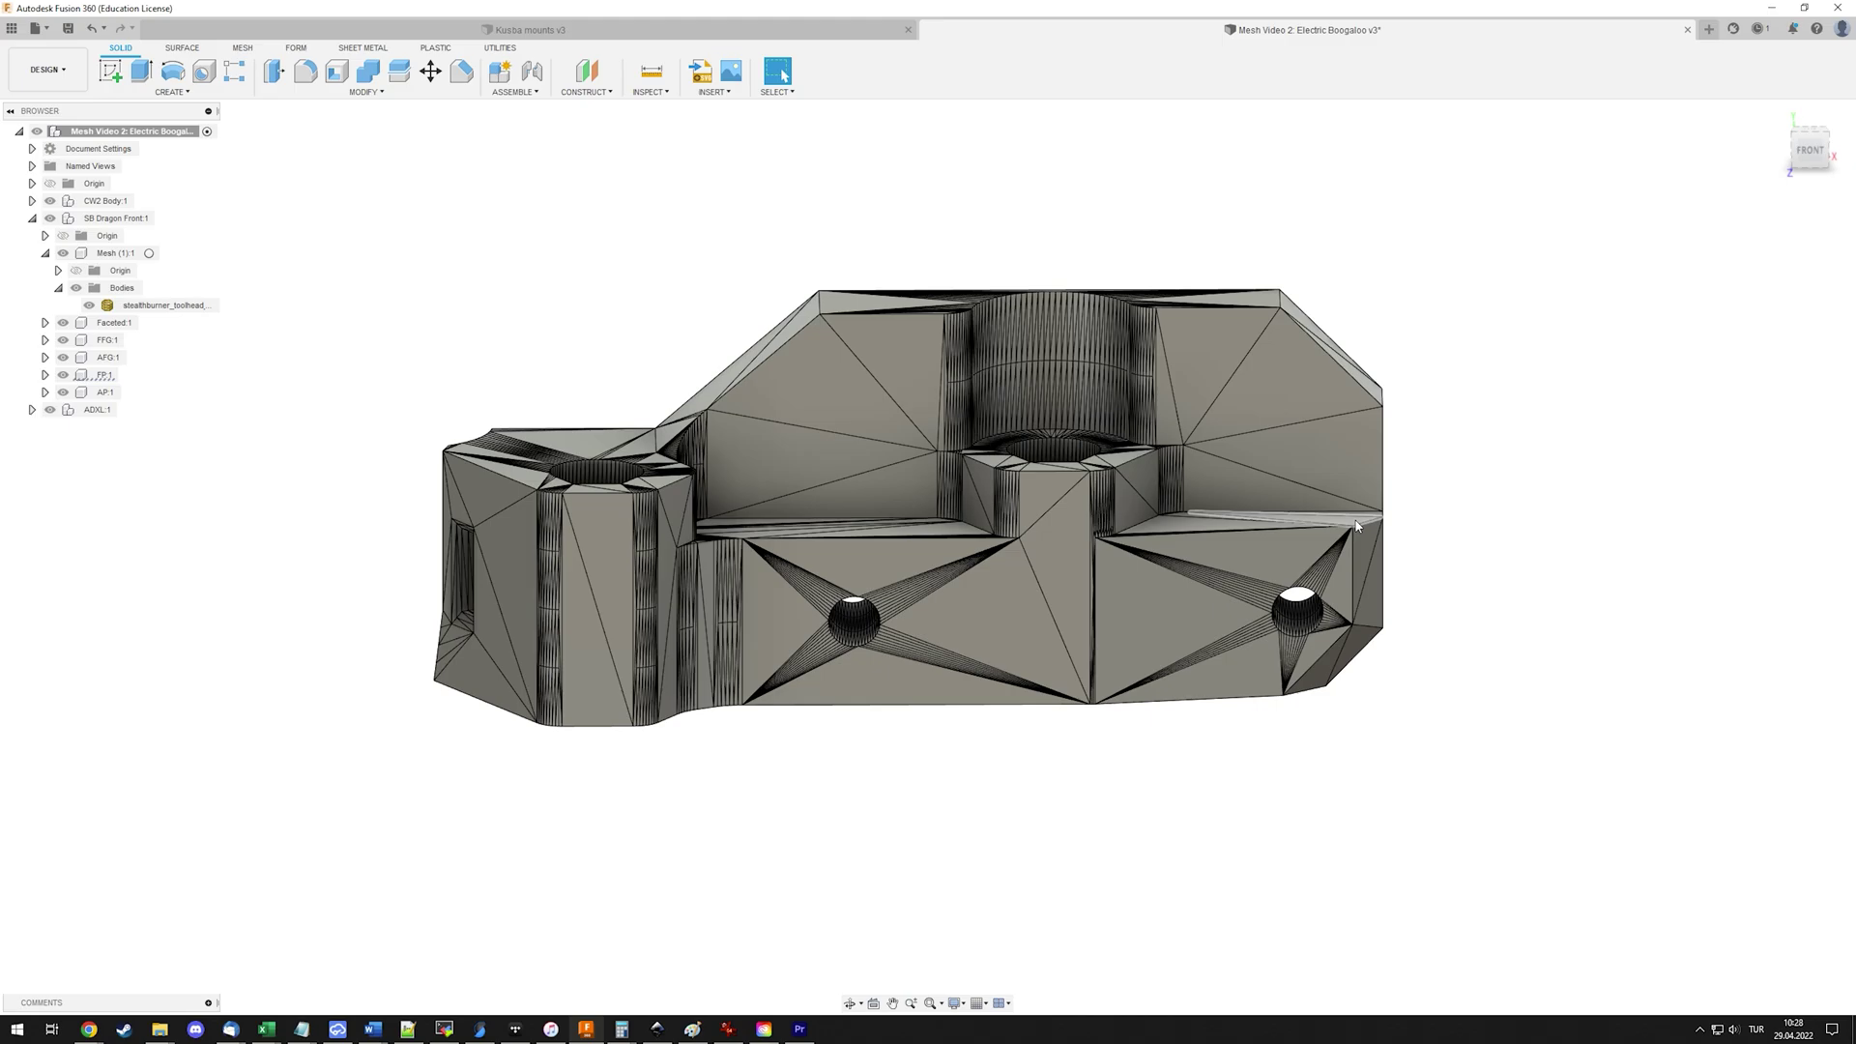
scroll(857, 623, "up", 5)
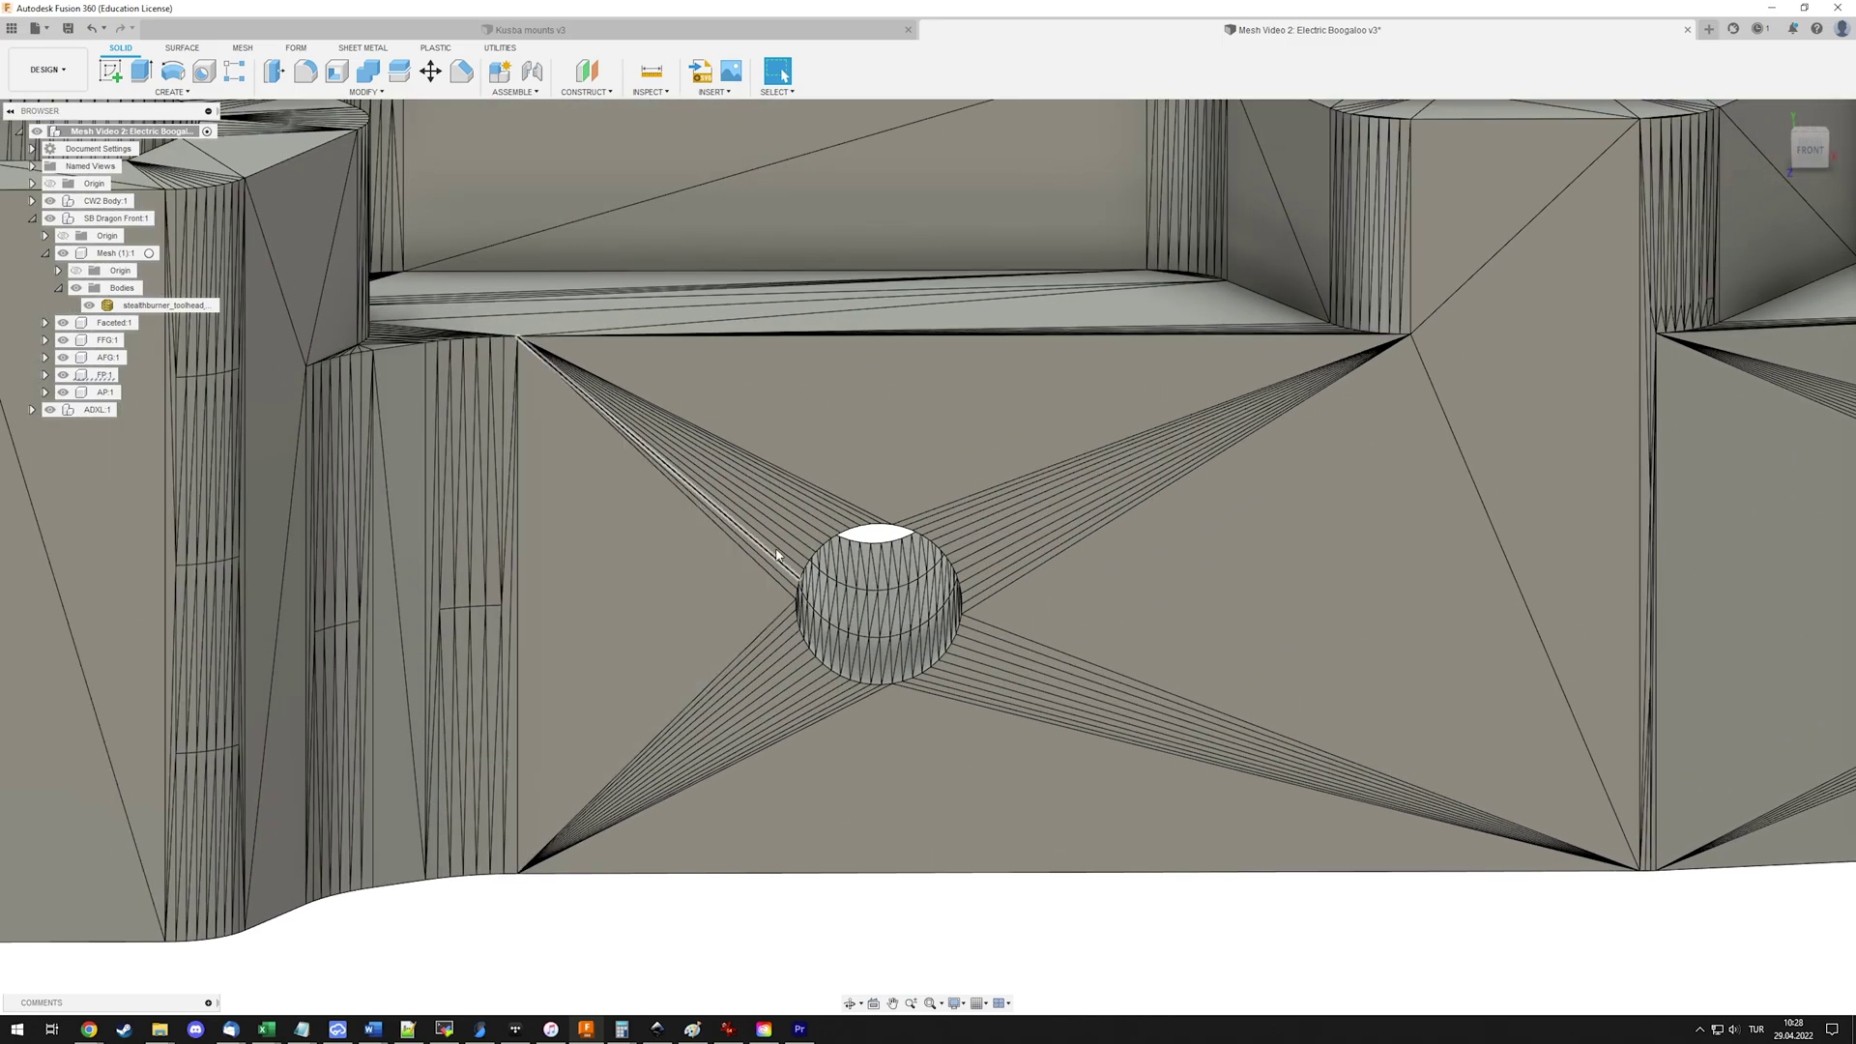
scroll(795, 580, "up", 4)
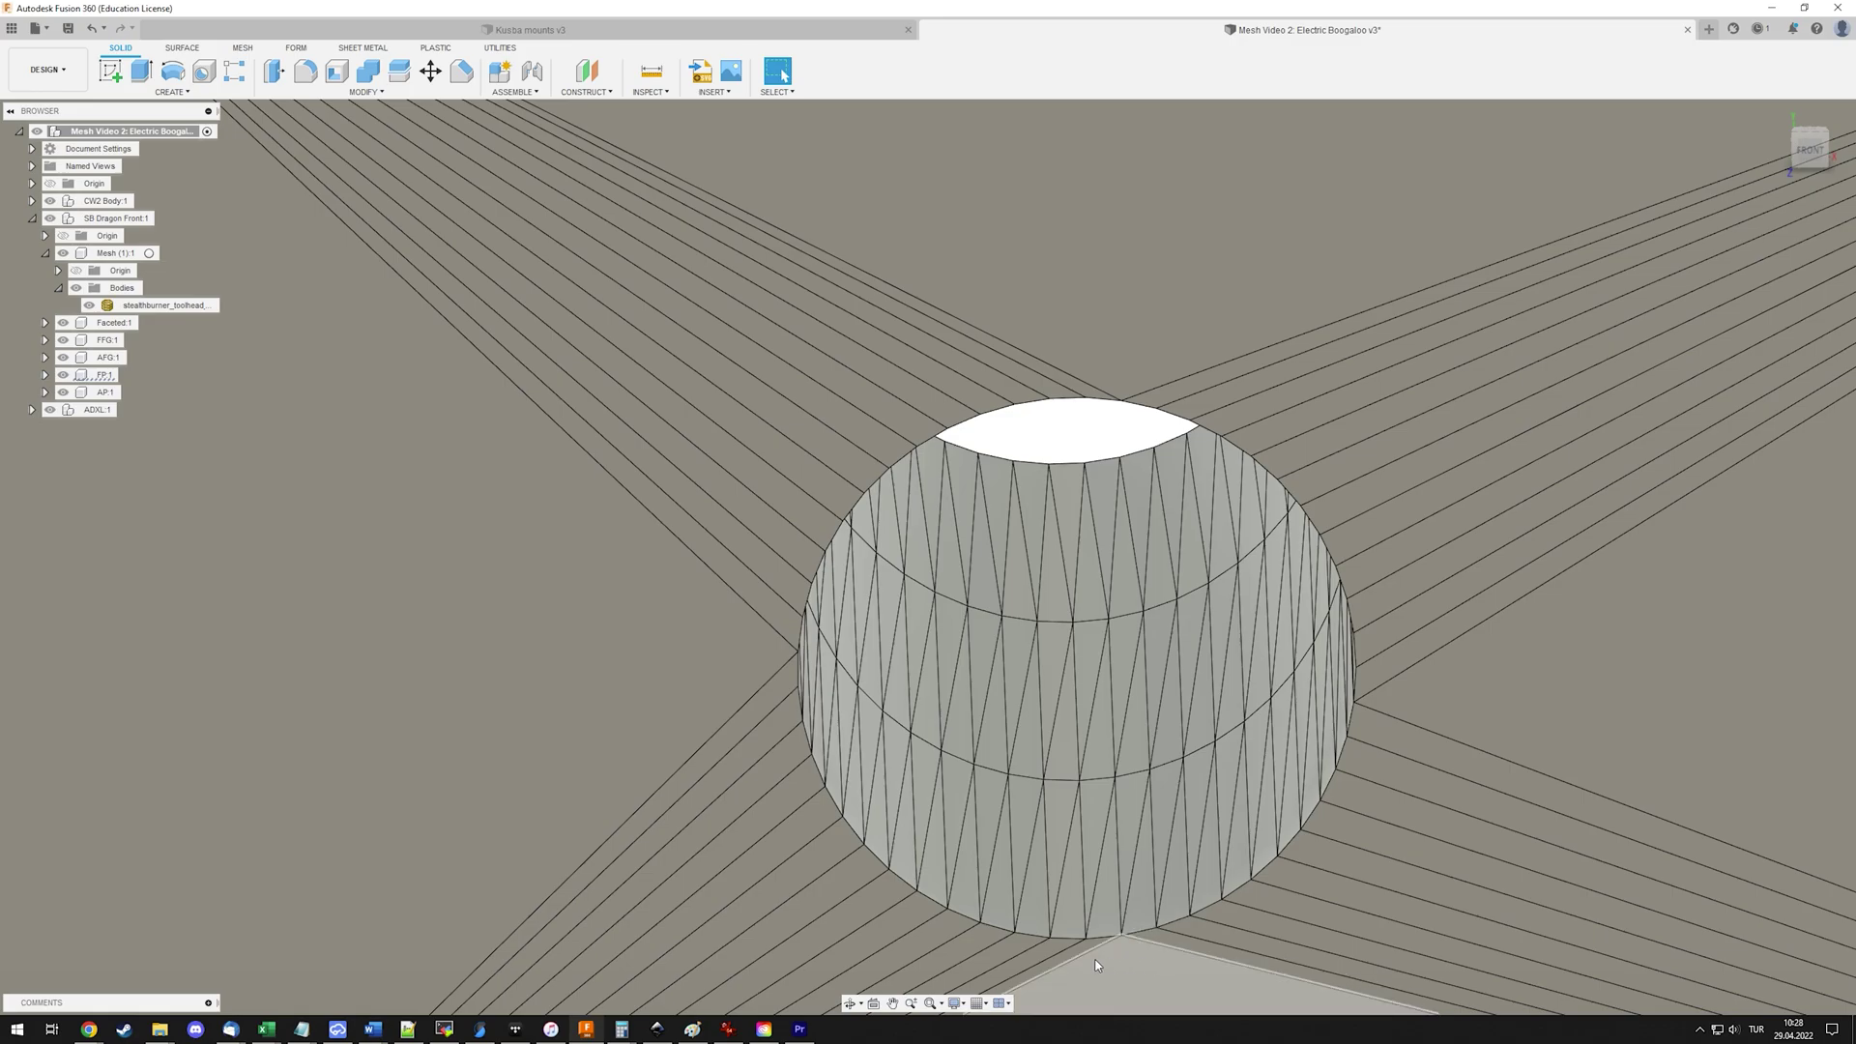
scroll(1232, 408, "down", 8)
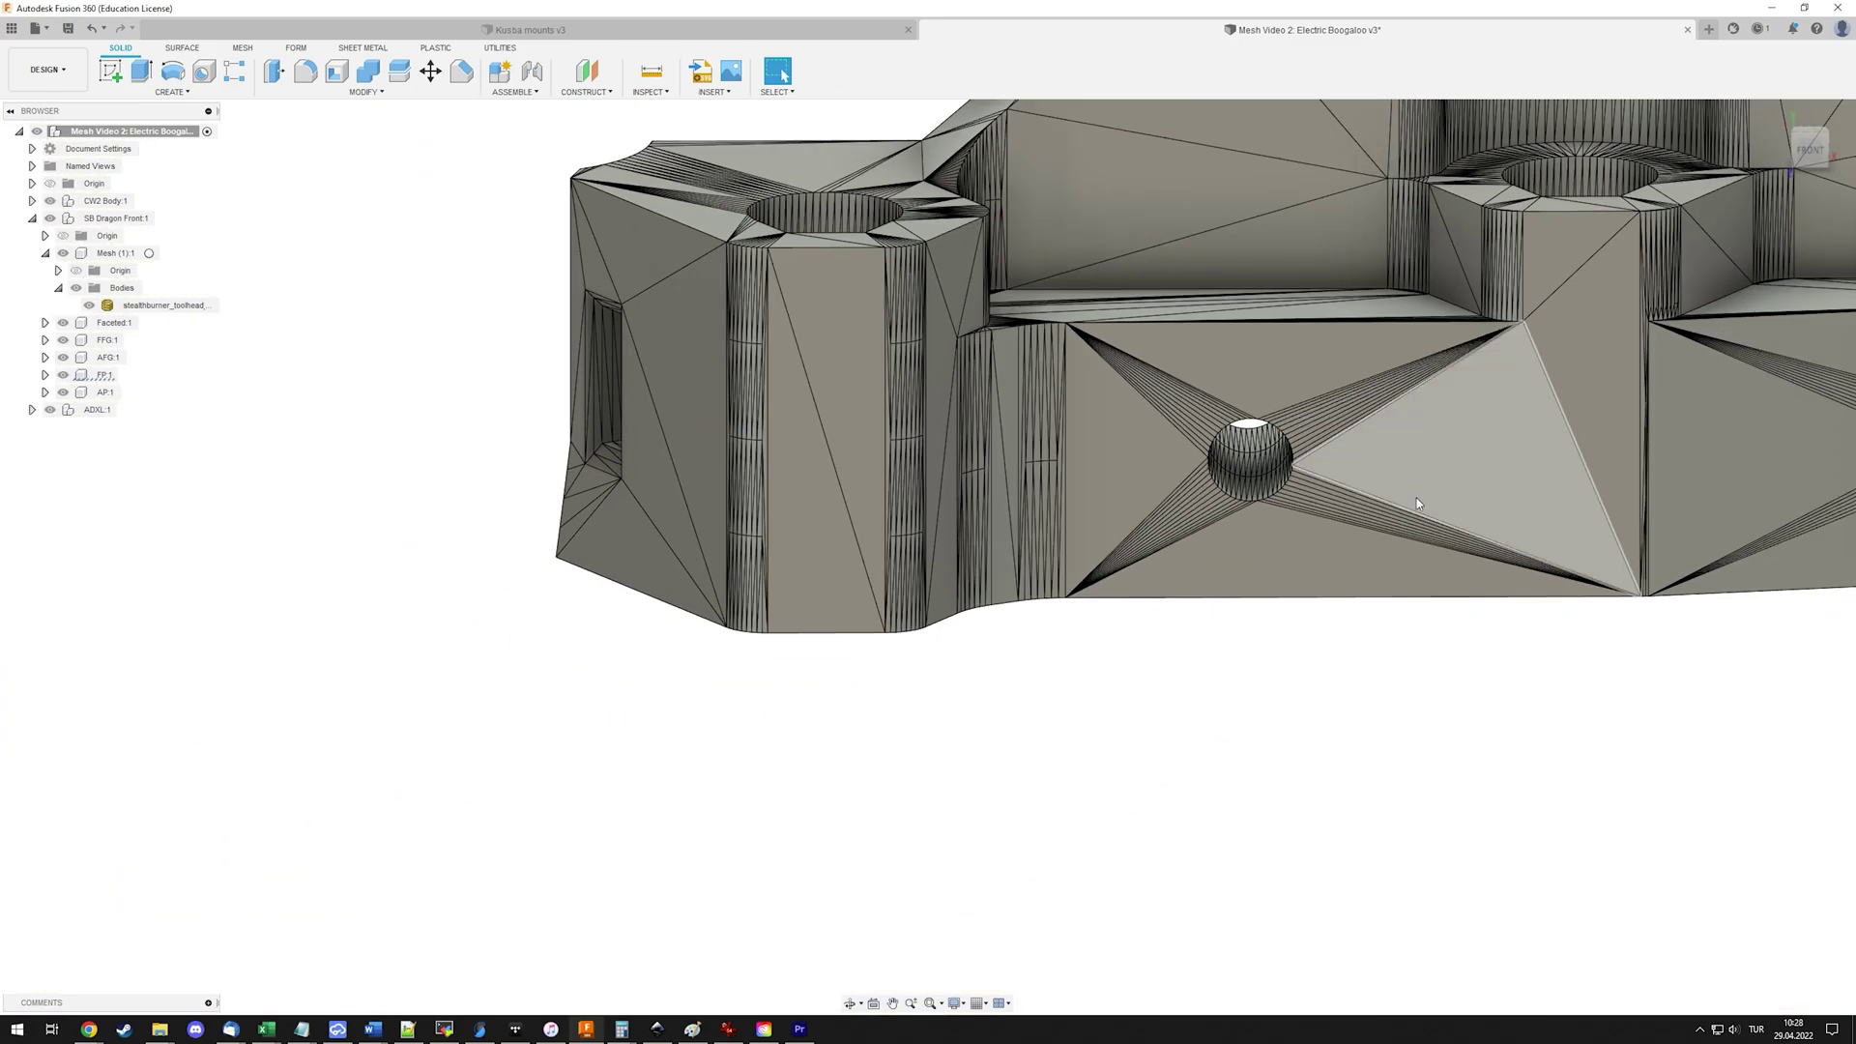
scroll(1418, 502, "down", 3)
middle_click_drag(1517, 758, 1267, 751)
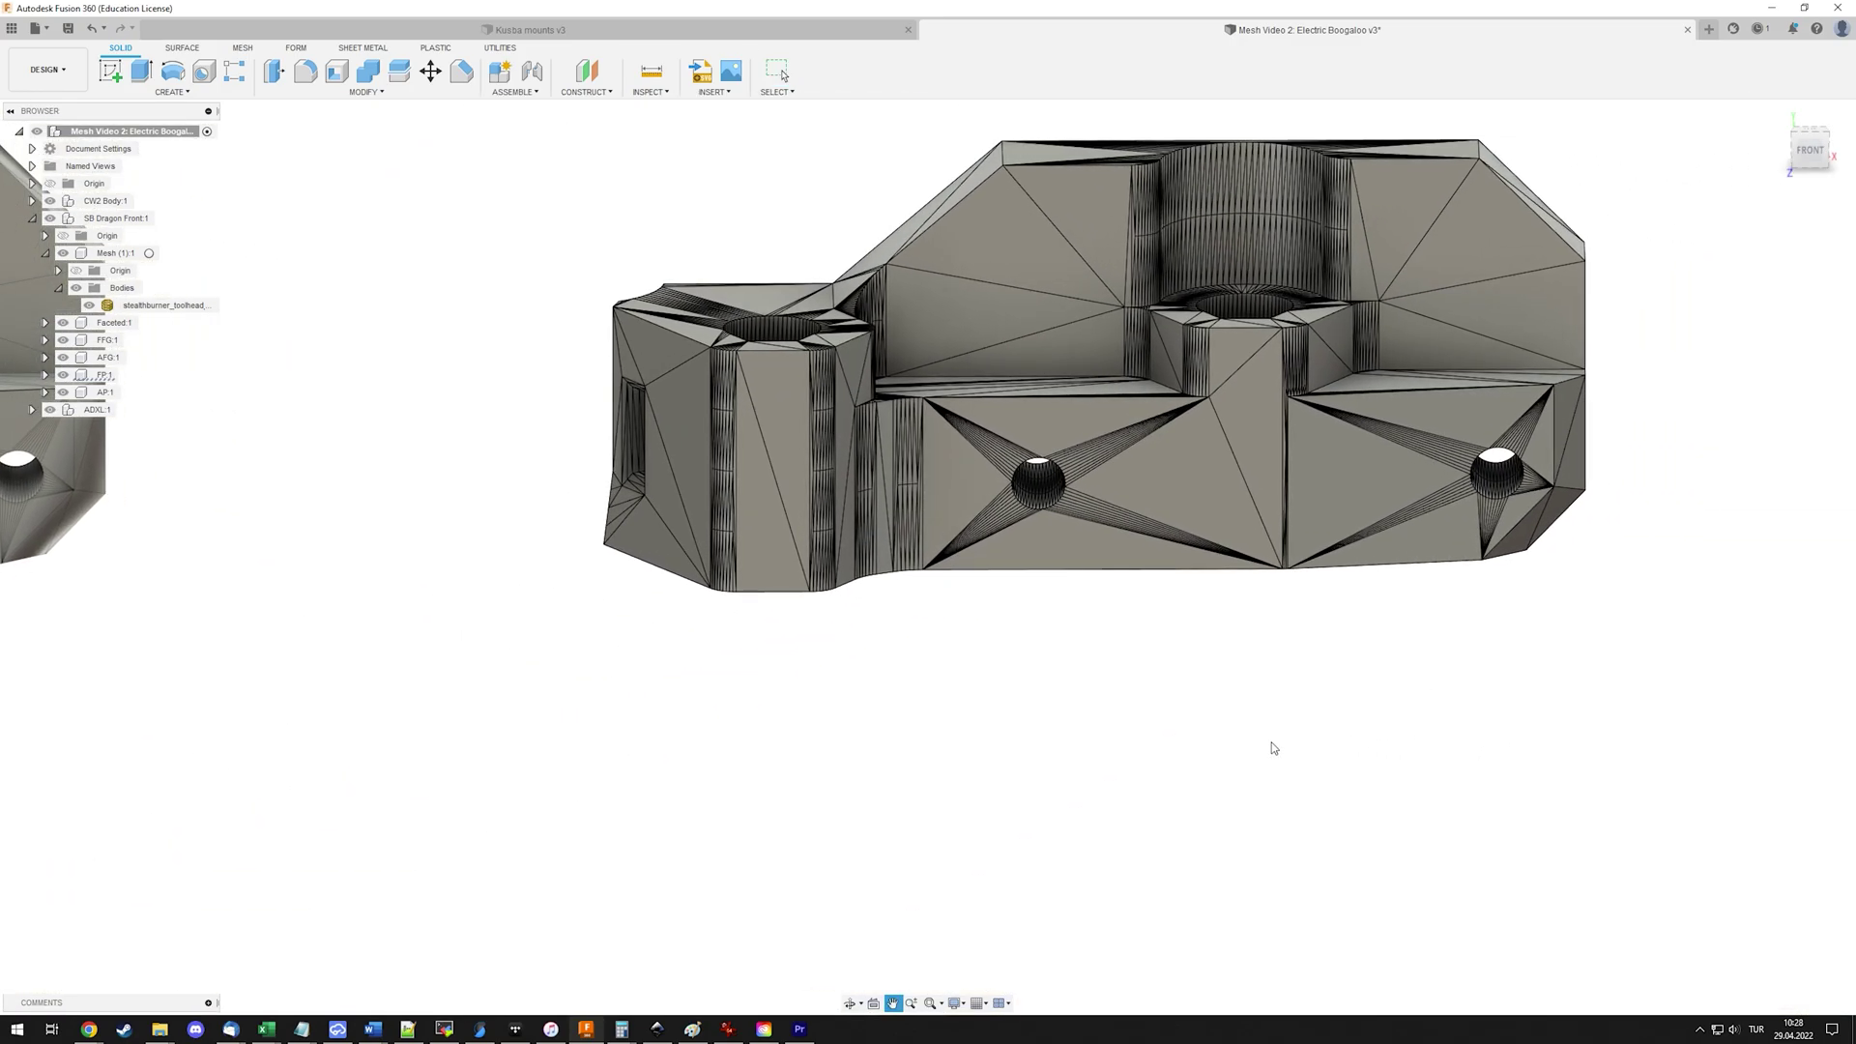
middle_click_drag(1551, 688, 1490, 692)
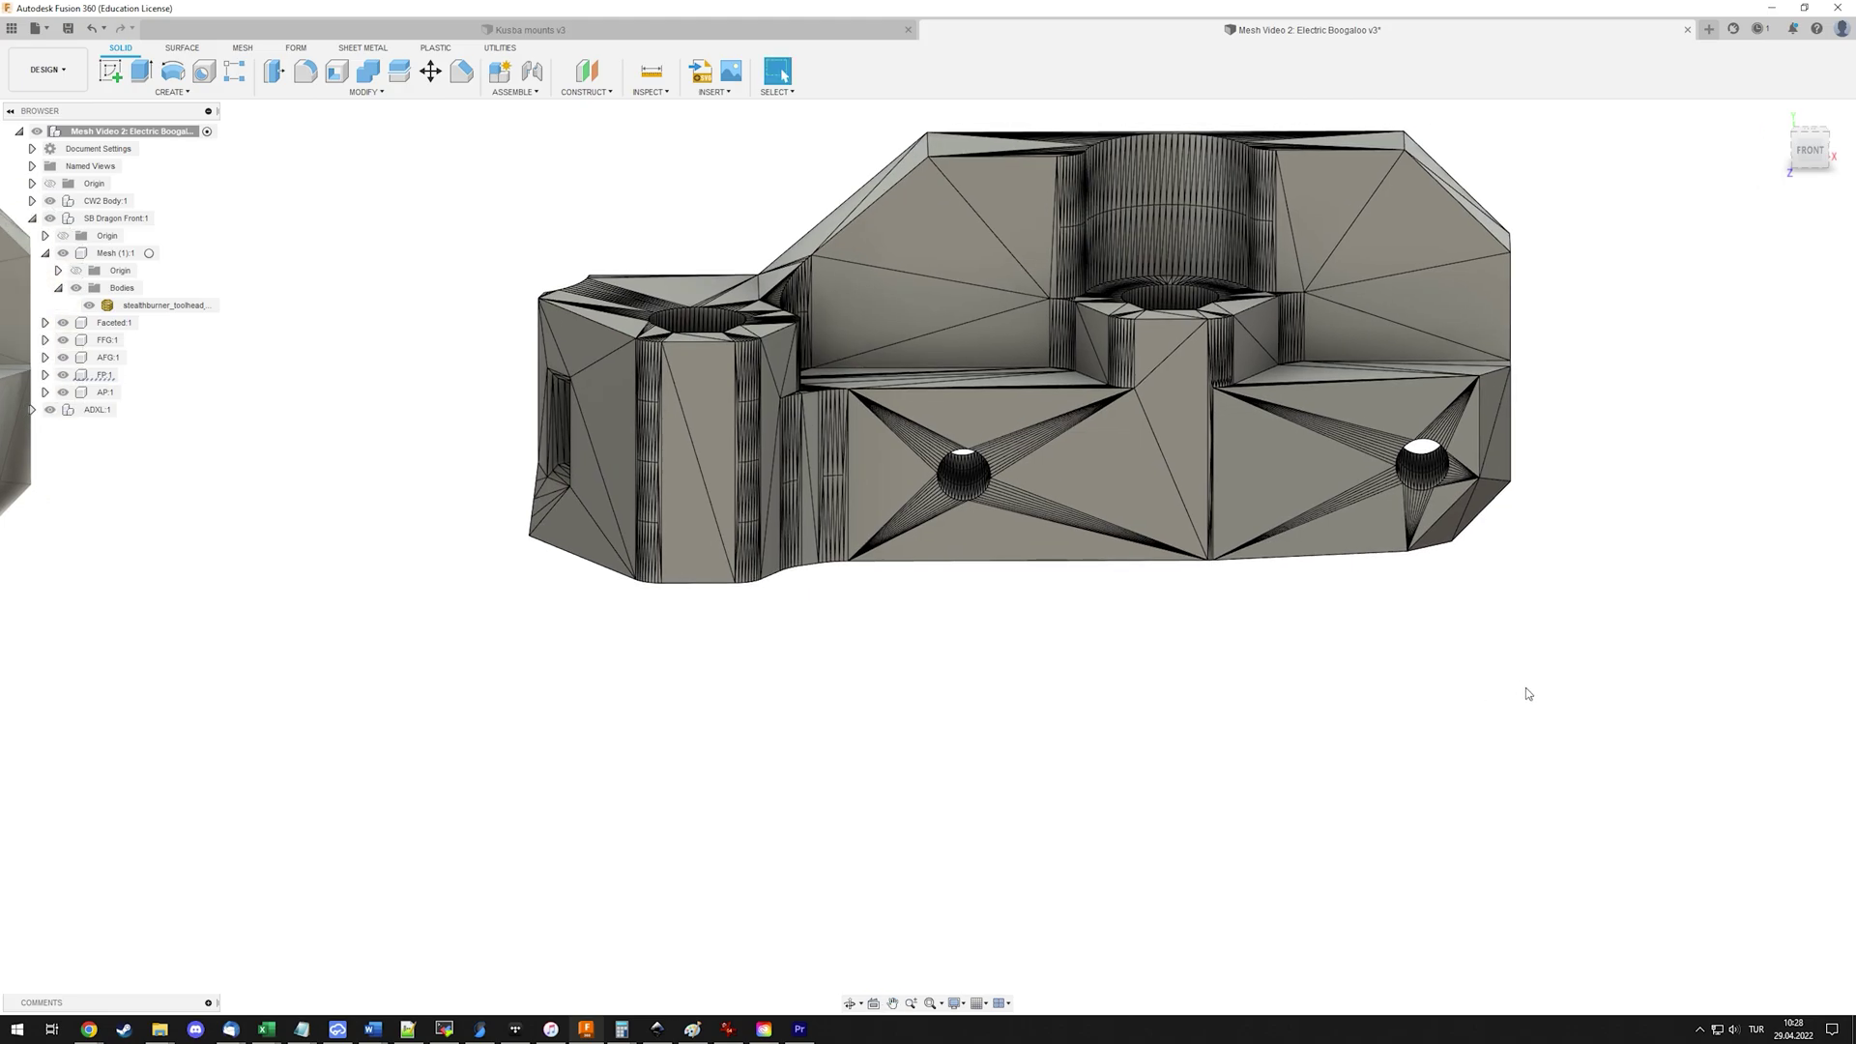
Compare the front faces and holes of the partly merged bracket with the fully faceted bracket beside it.
middle_click_drag(1482, 629, 802, 559)
middle_click_drag(1396, 584, 679, 624)
scroll(1022, 346, "up", 4)
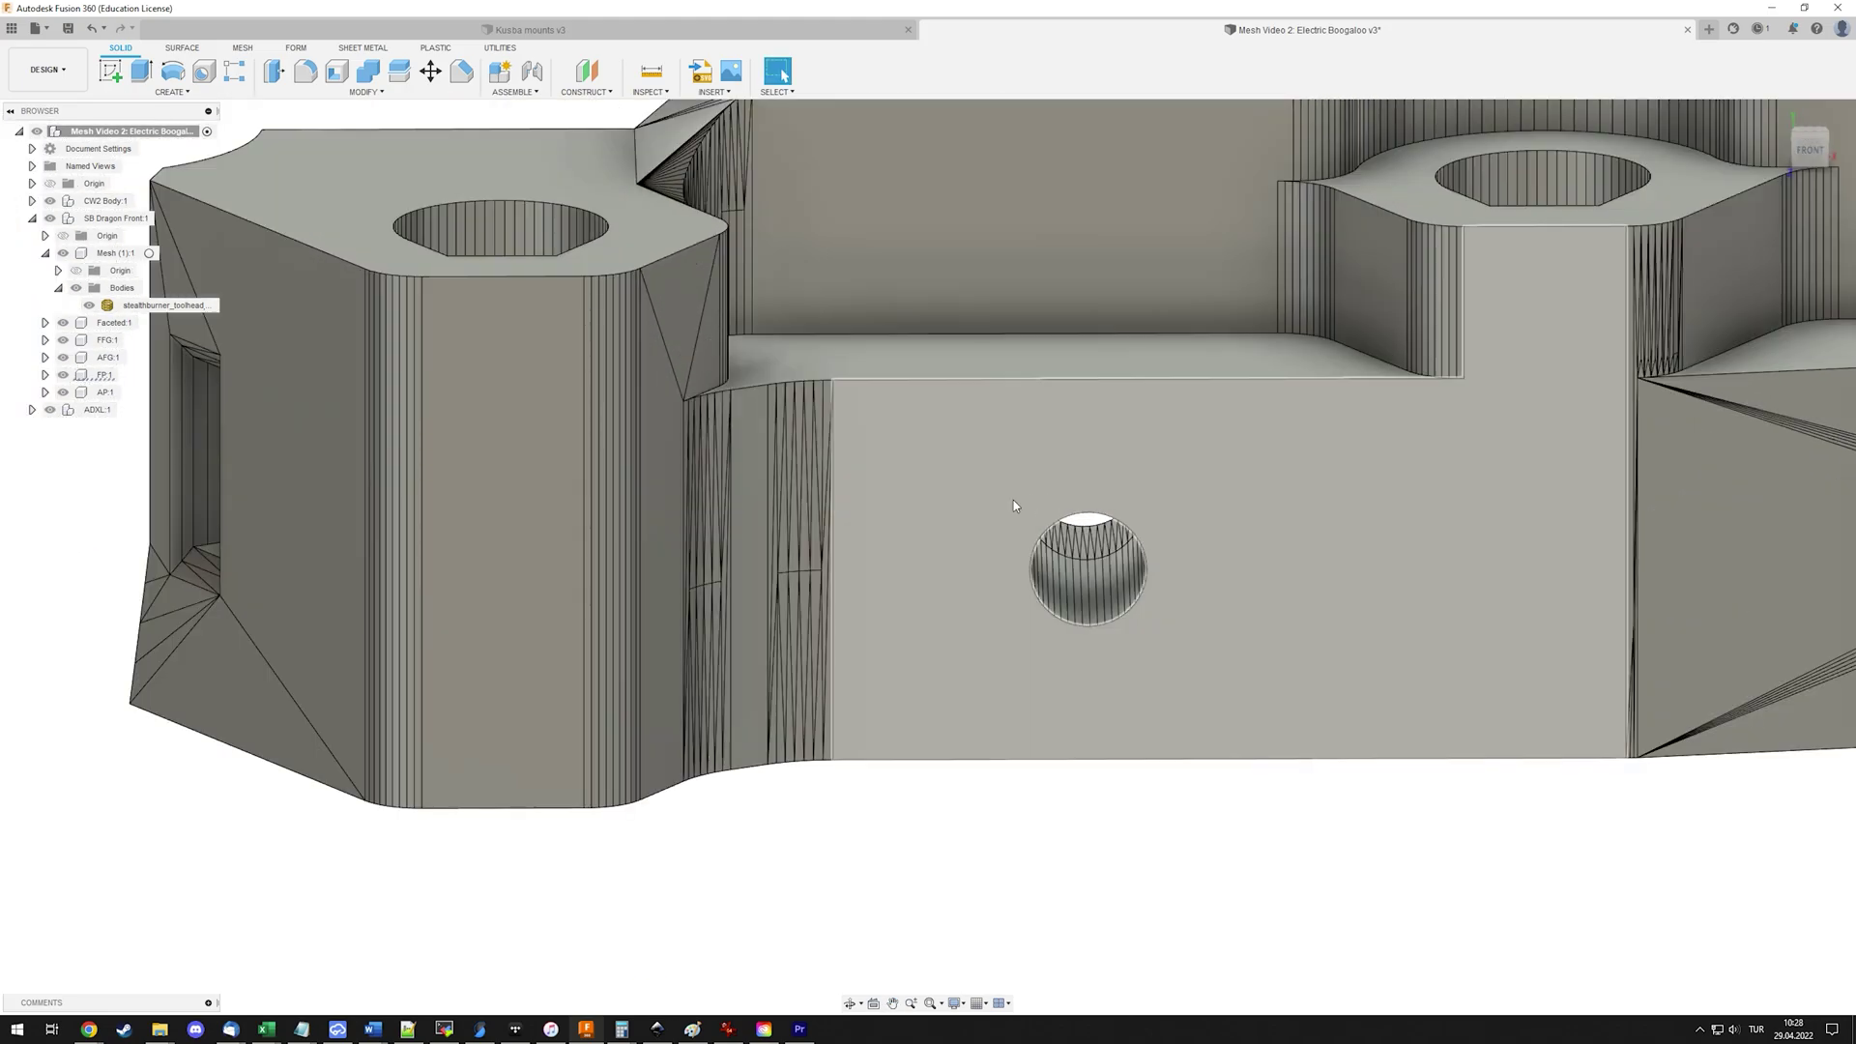
scroll(646, 581, "down", 2)
scroll(646, 581, "down", 4)
middle_click_drag(541, 608, 892, 482)
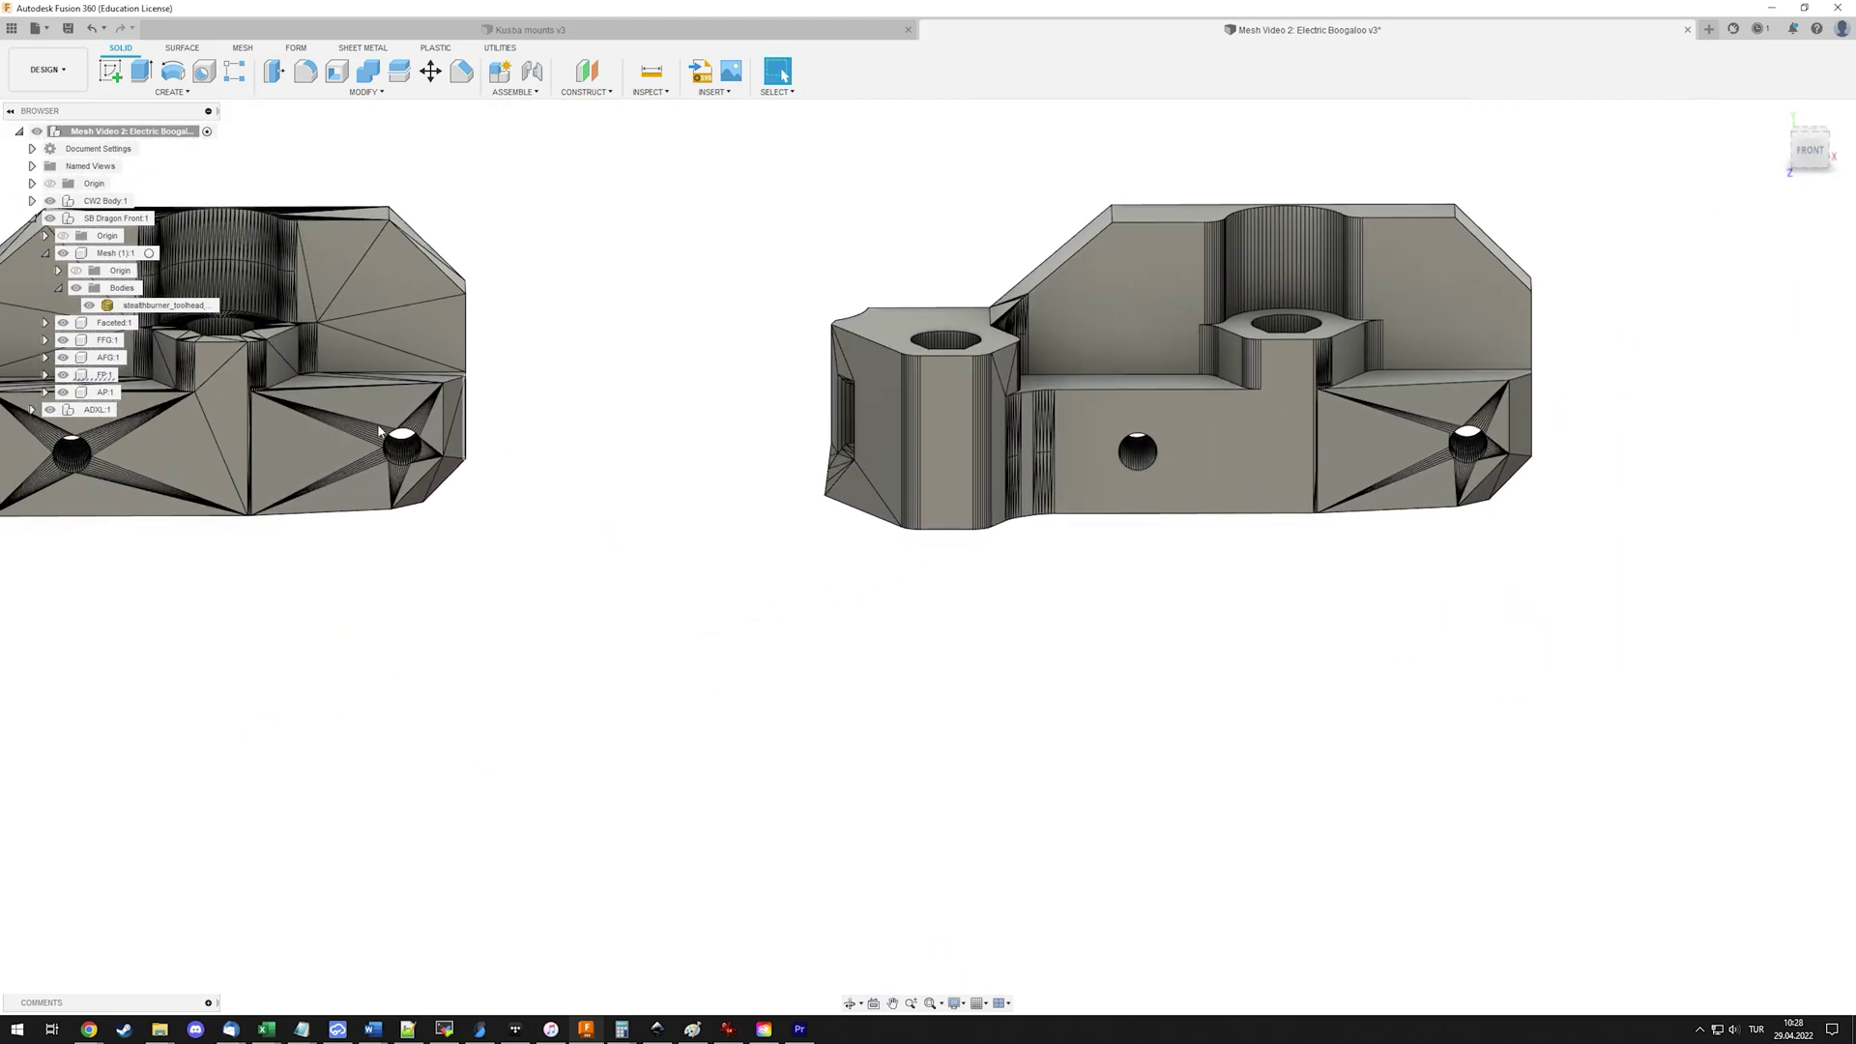
left_click(300, 466)
left_click(1142, 577)
middle_click_drag(715, 561, 710, 636)
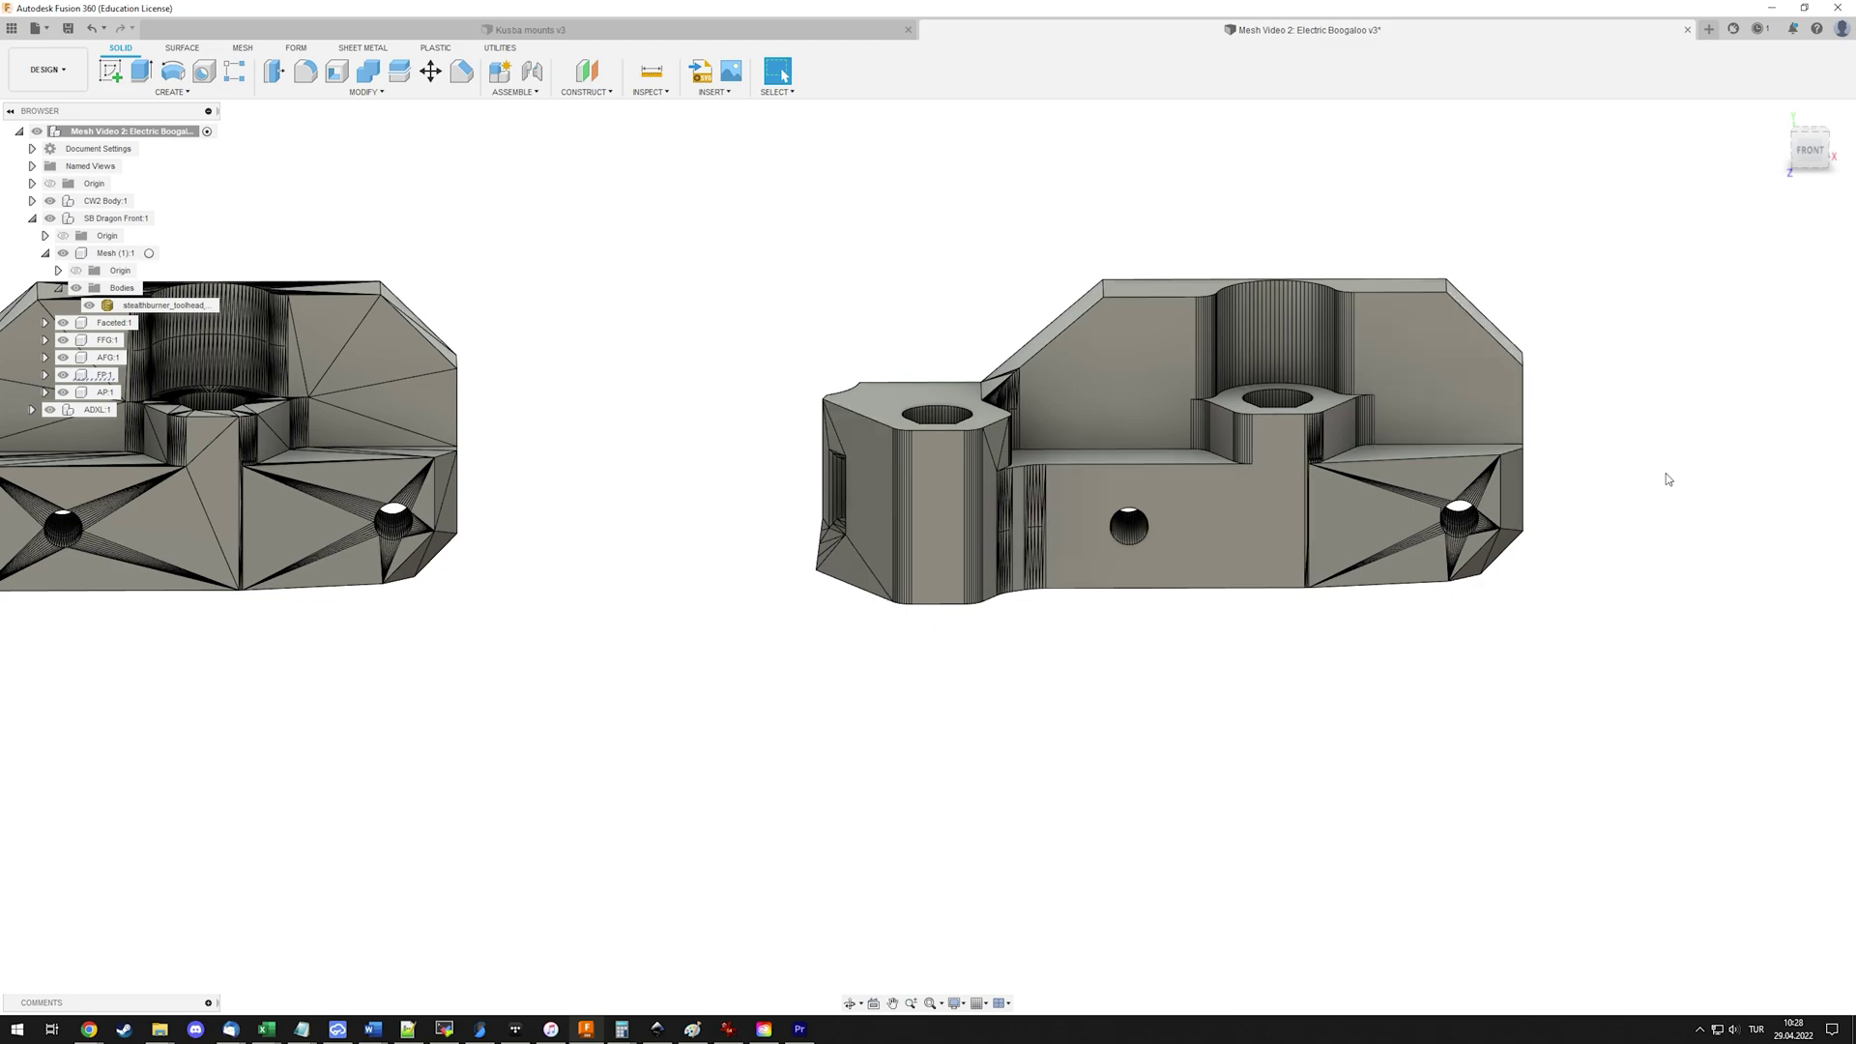
middle_click_drag(1610, 523, 1608, 581)
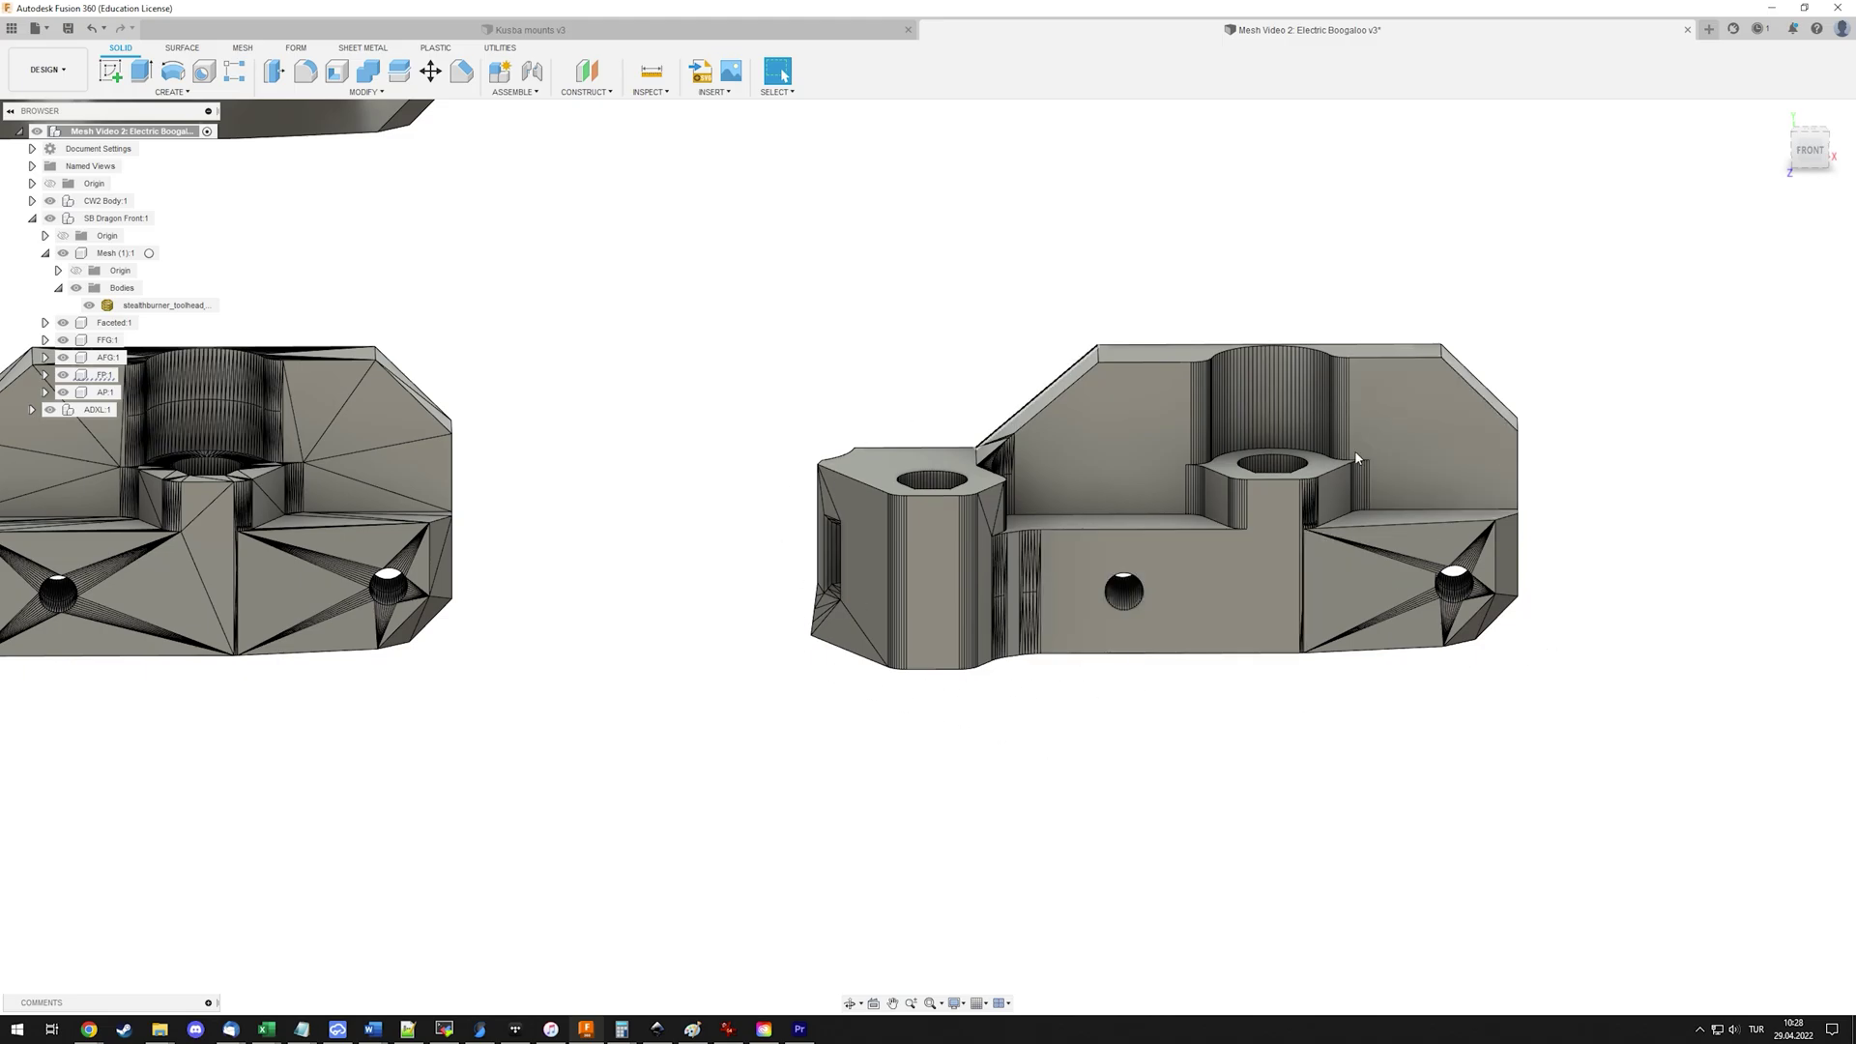
scroll(1615, 558, "down", 3)
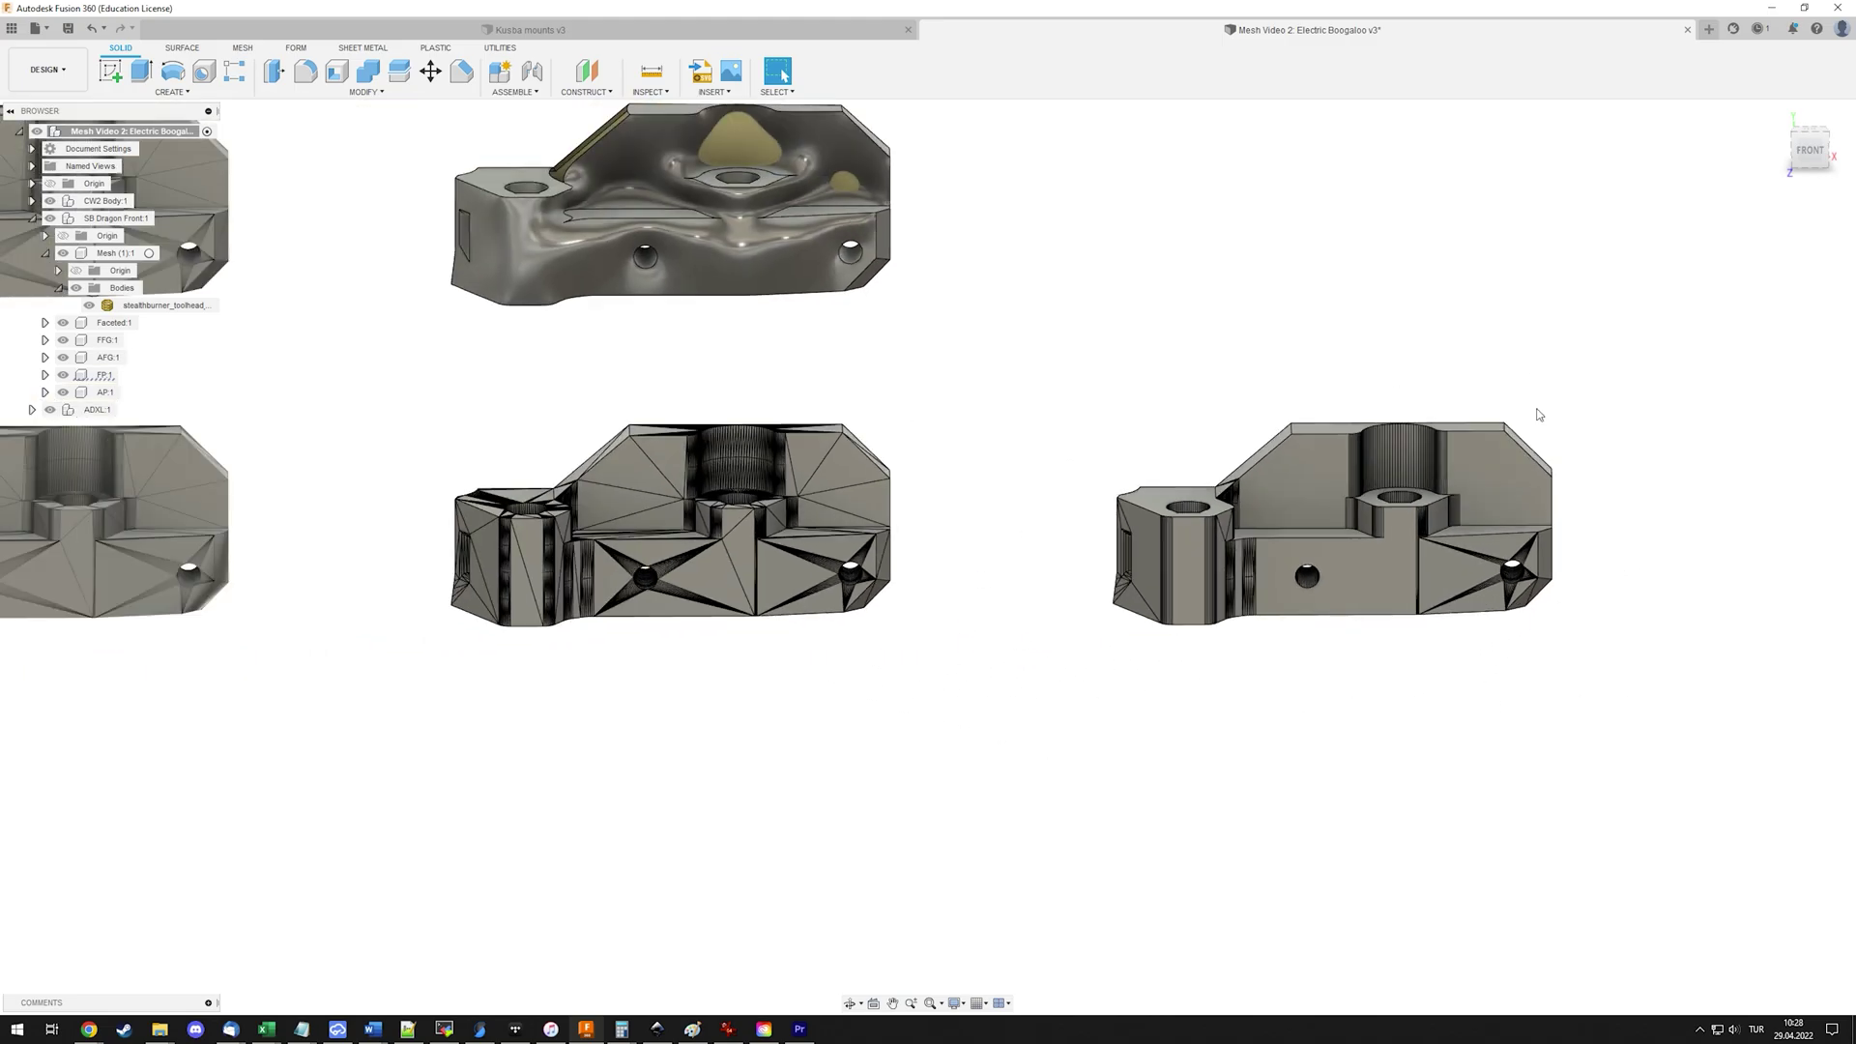
scroll(1146, 468, "up", 5)
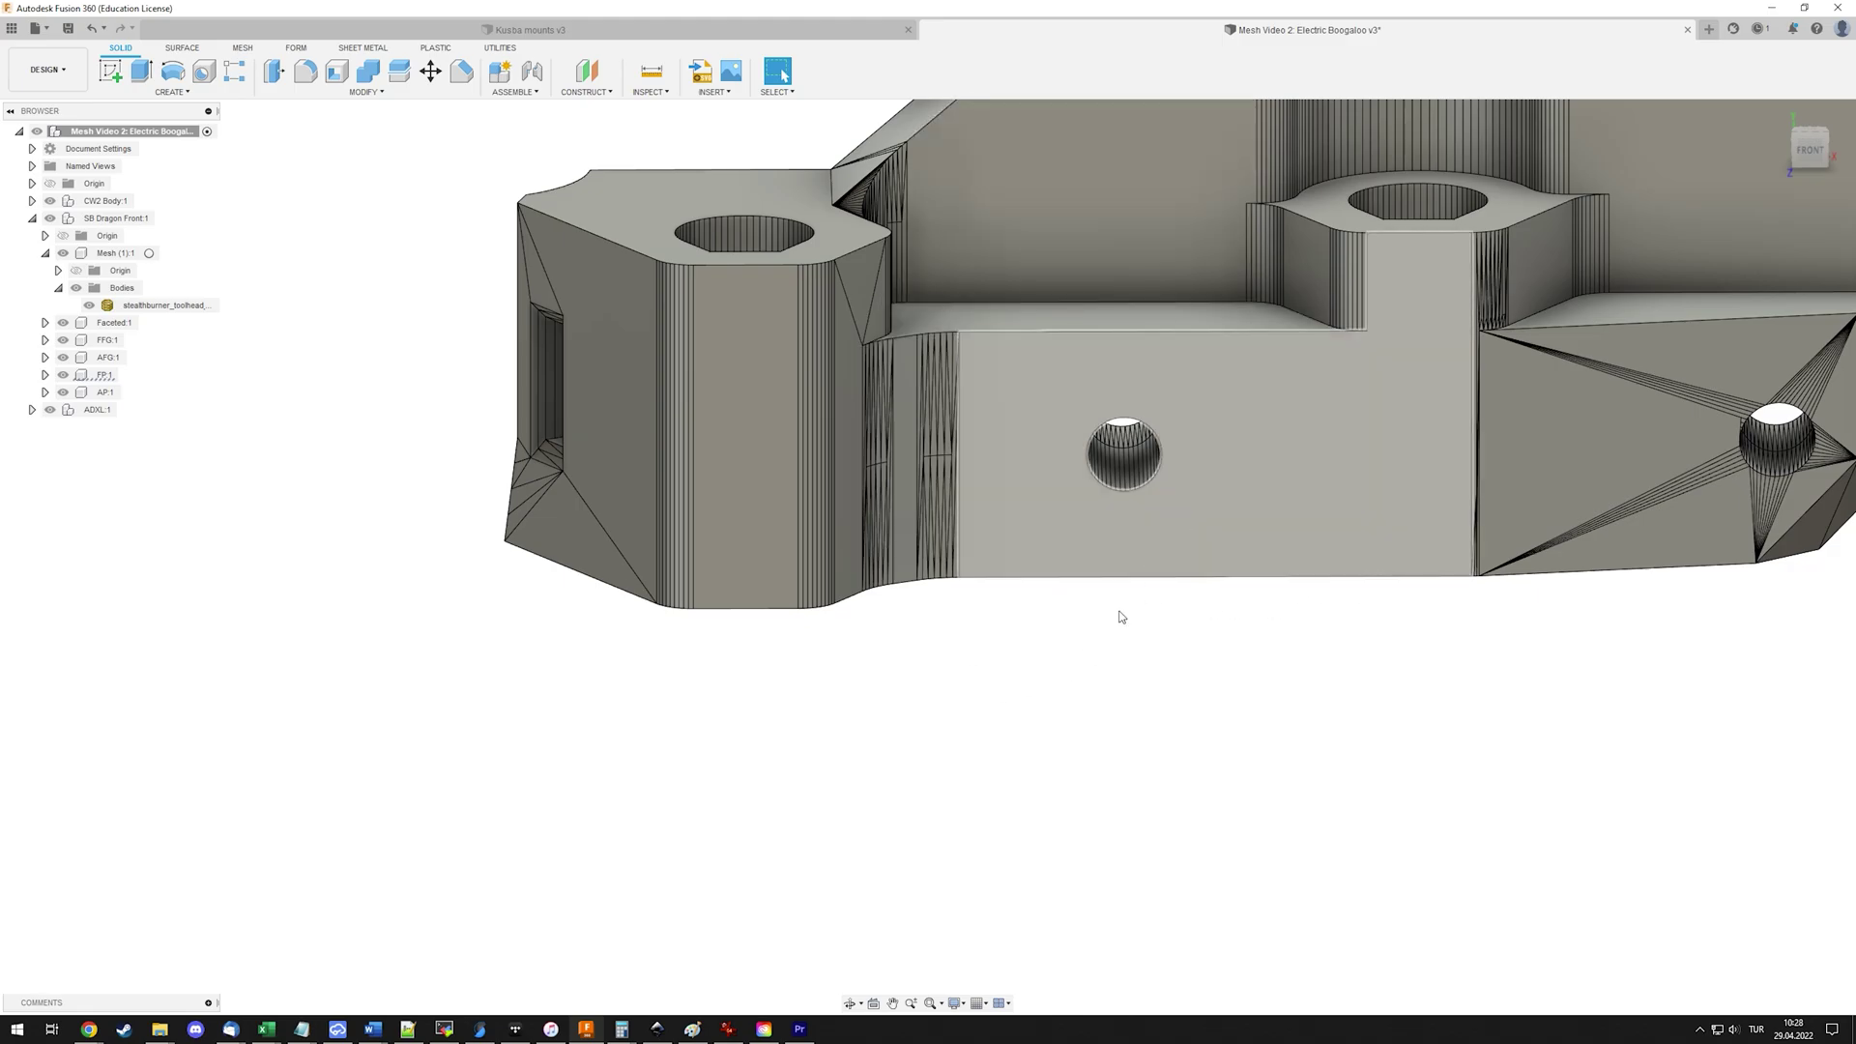
scroll(1122, 617, "down", 10)
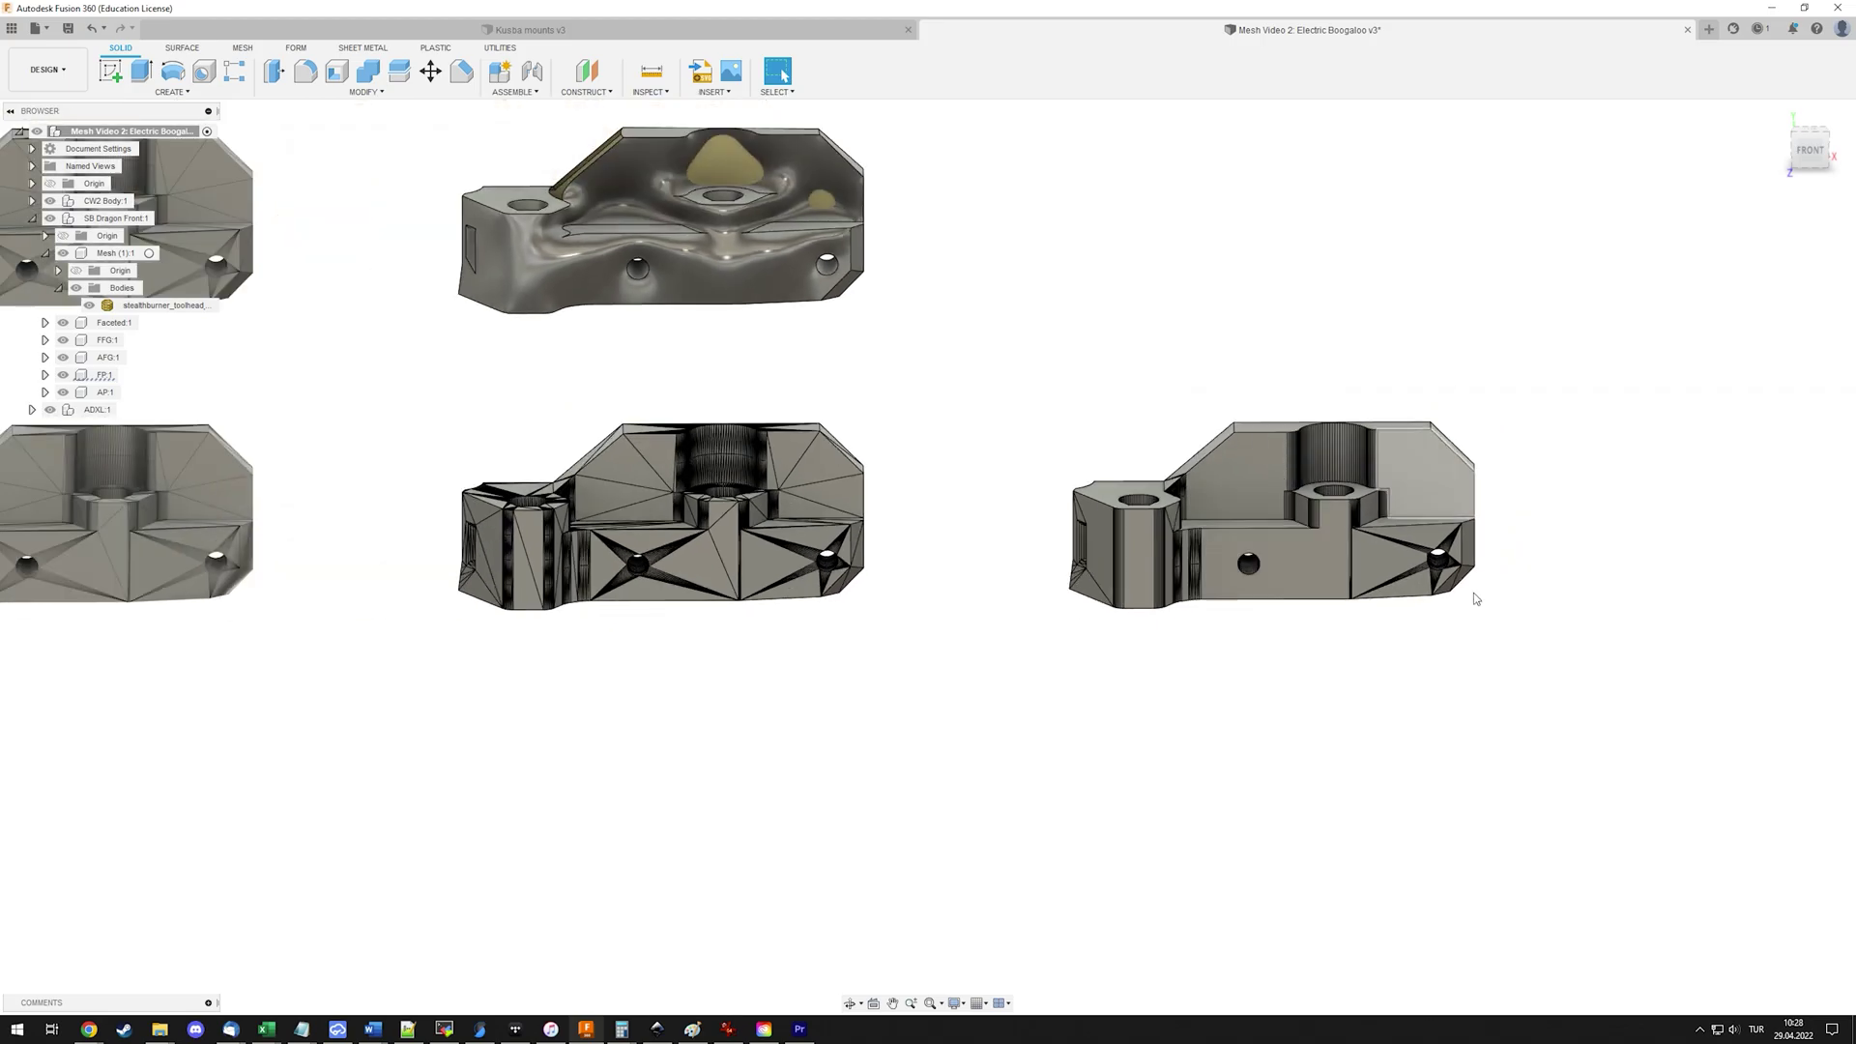
Re-examine the smooth-faced small bracket in the top row against the other conversions.
scroll(1349, 357, "down", 5)
mouse_move(1349, 349)
middle_mouse_down()
mouse_move(1326, 291)
mouse_move(1344, 358)
middle_mouse_up()
scroll(774, 375, "up", 6)
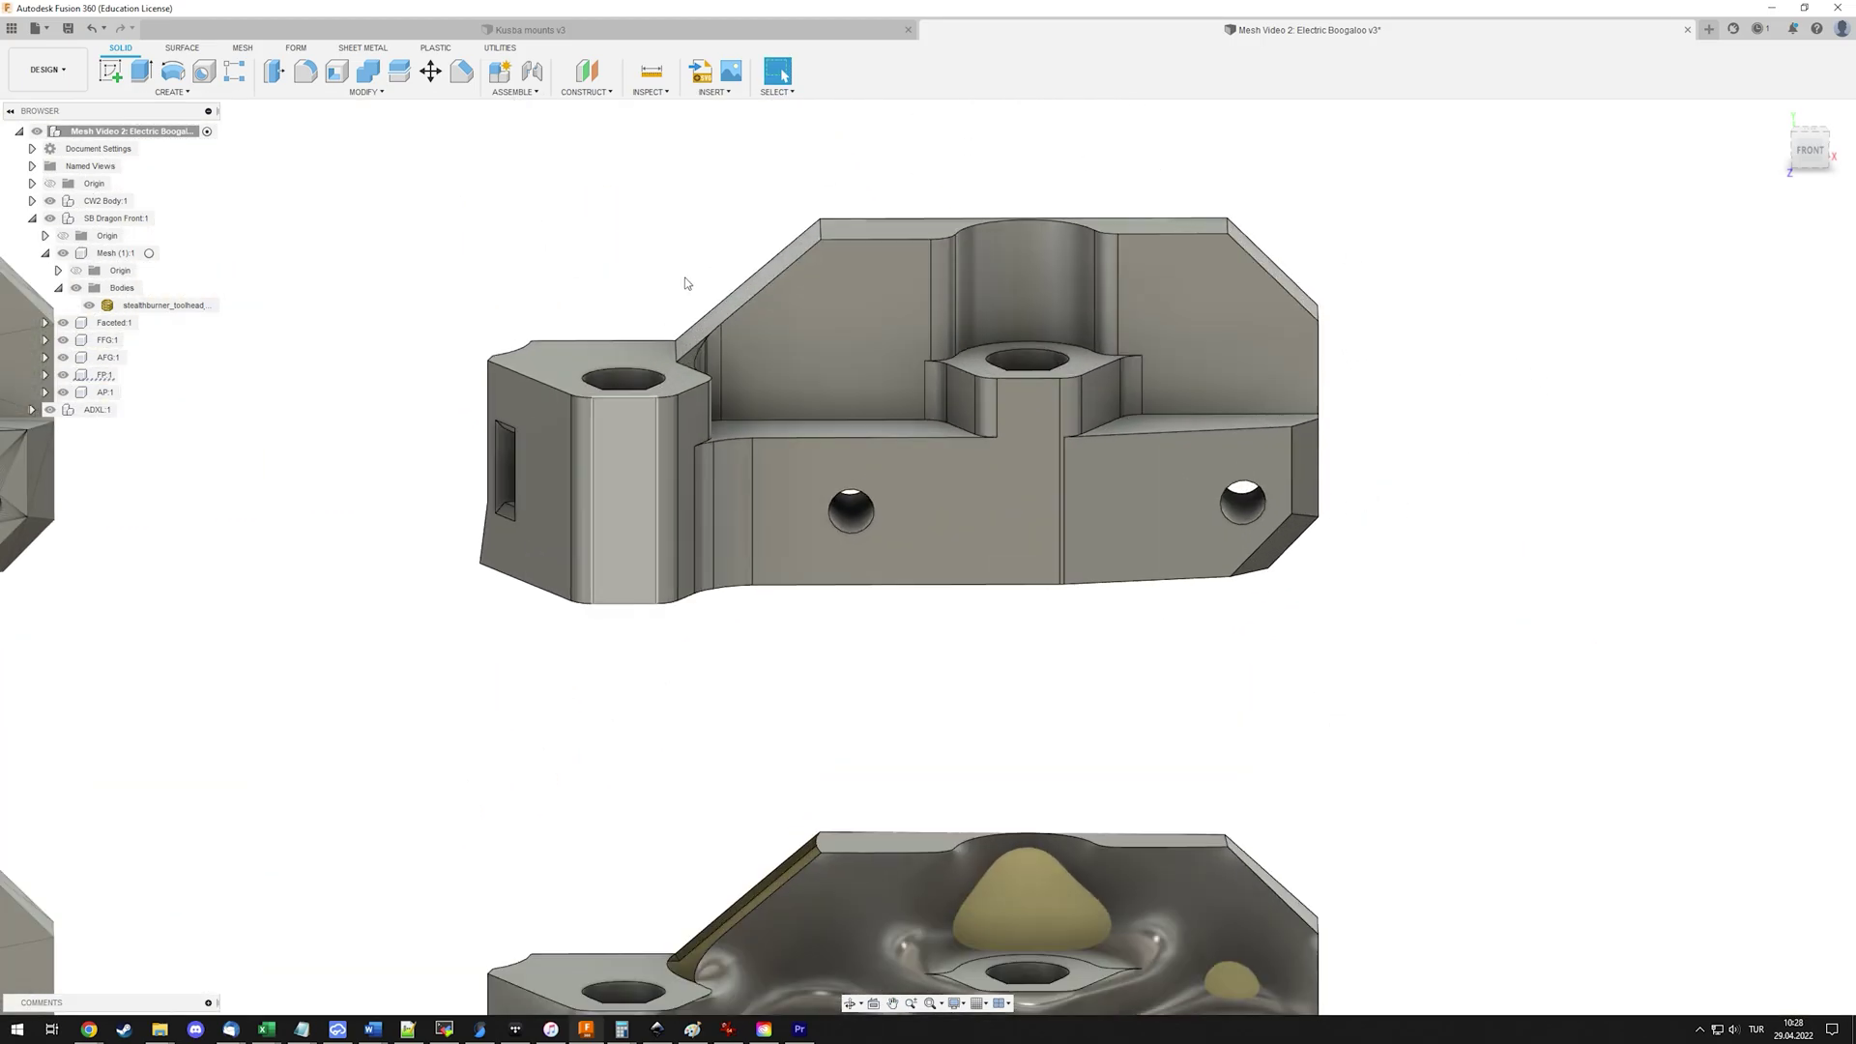
scroll(1119, 429, "down", 6)
Survey all converted parts and examine the fan opening of the top-row toolhead front with smooth faces.
middle_click_drag(843, 441, 1383, 416)
scroll(1306, 418, "down", 3)
scroll(1383, 416, "down", 2)
middle_click_drag(1050, 490, 1164, 366)
scroll(1379, 529, "down", 2)
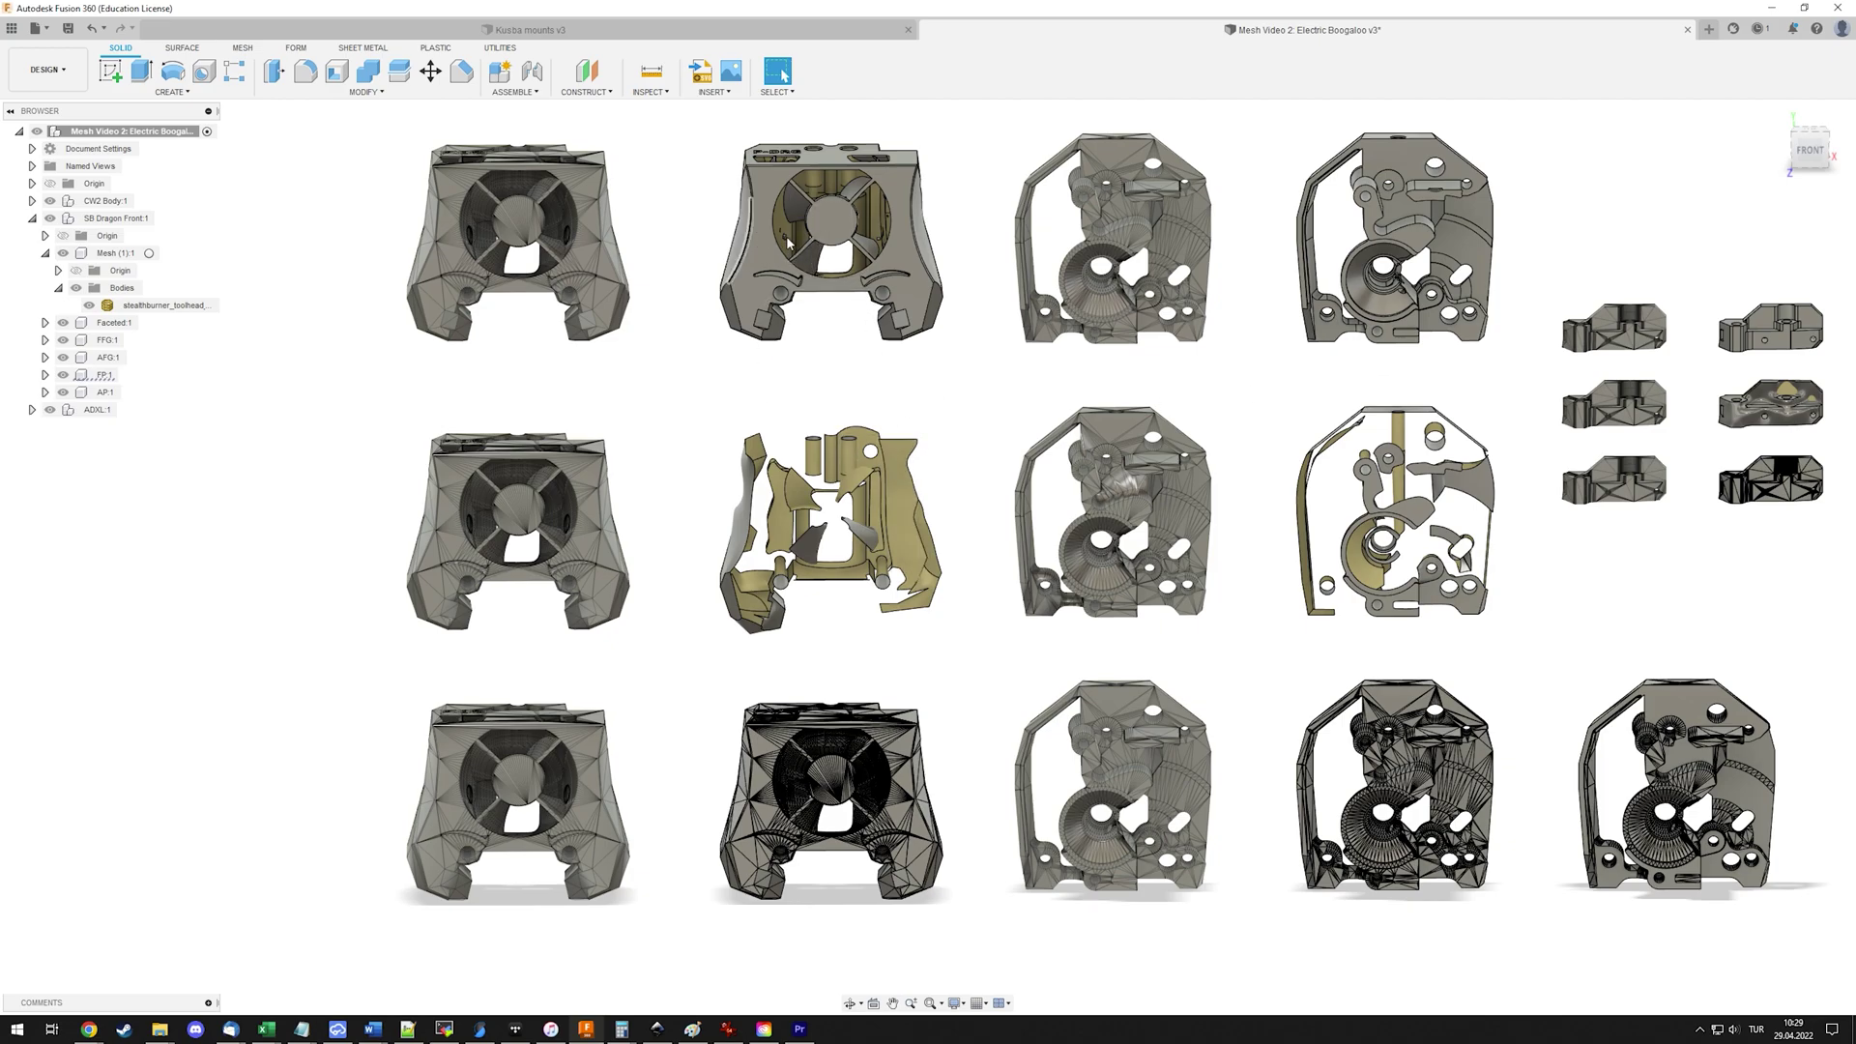
scroll(837, 278, "up", 10)
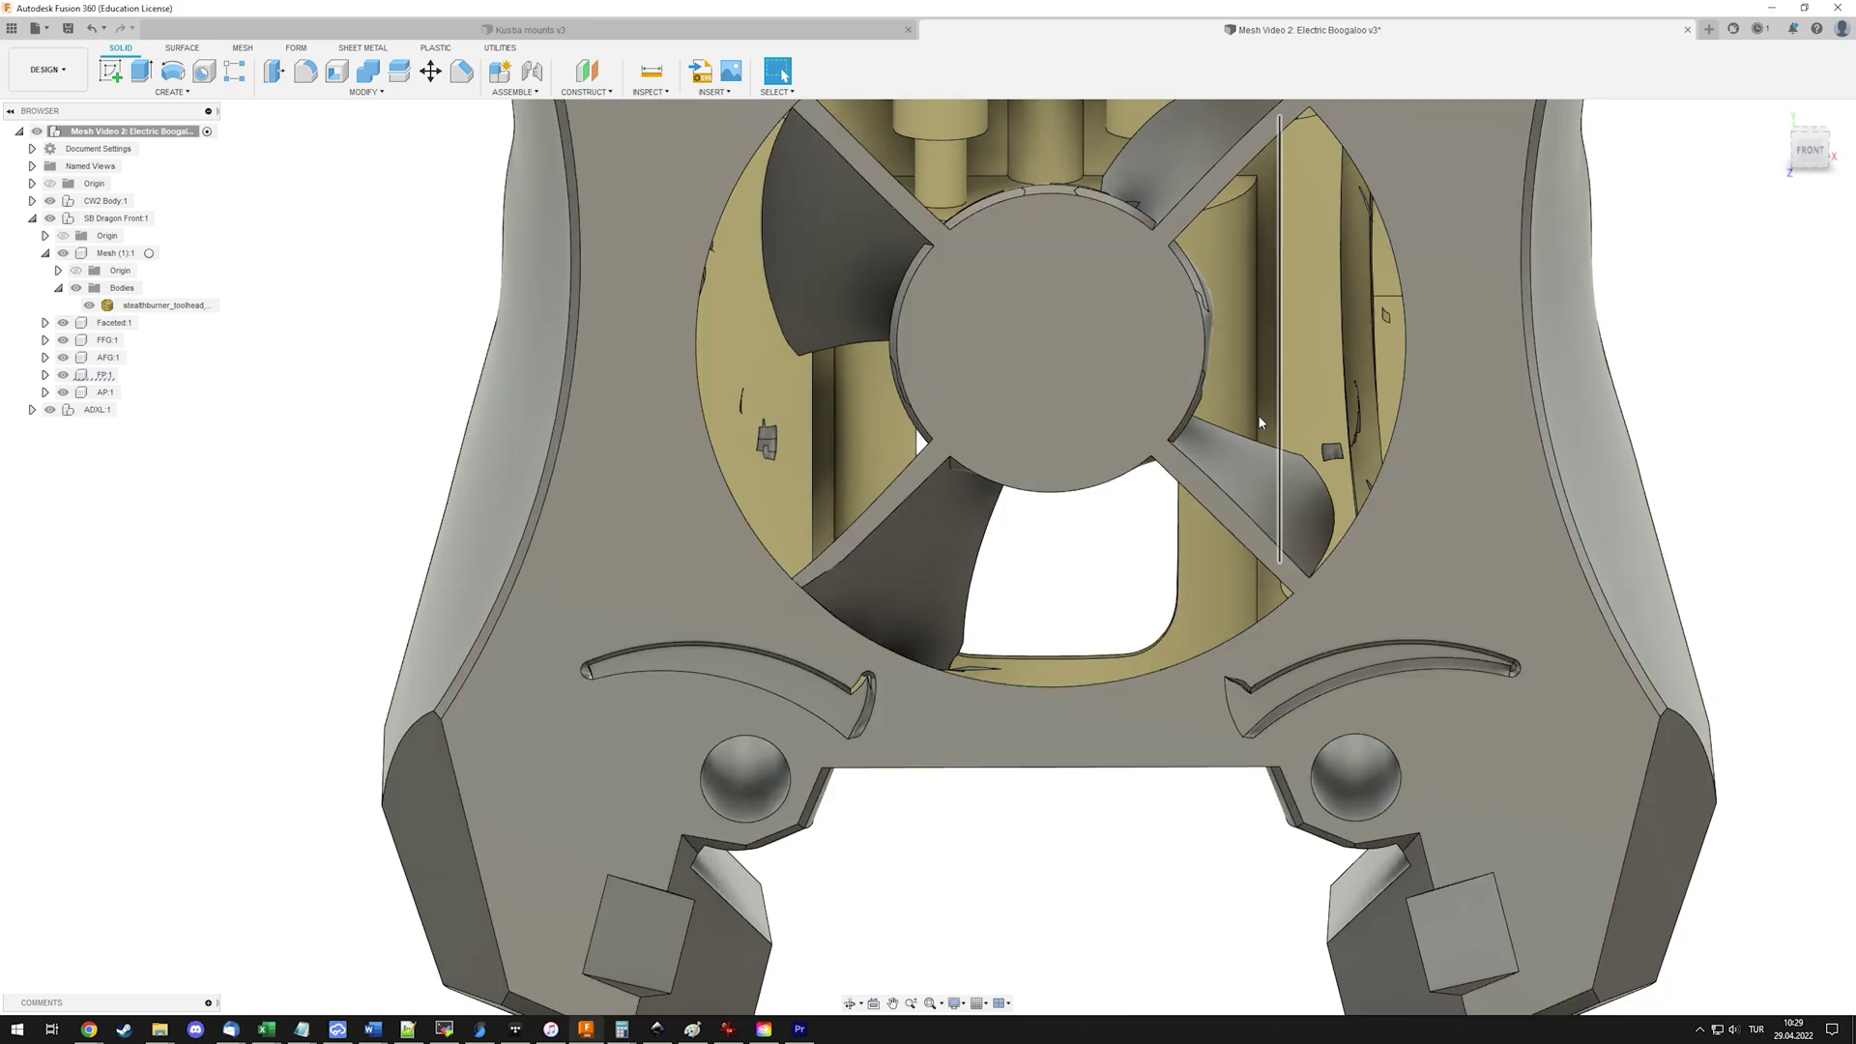
Compare the smooth-faced CW2 body in the top row with the original mesh beside it.
scroll(1007, 386, "down", 4)
scroll(1006, 386, "down", 3)
middle_click_drag(1215, 340, 717, 340)
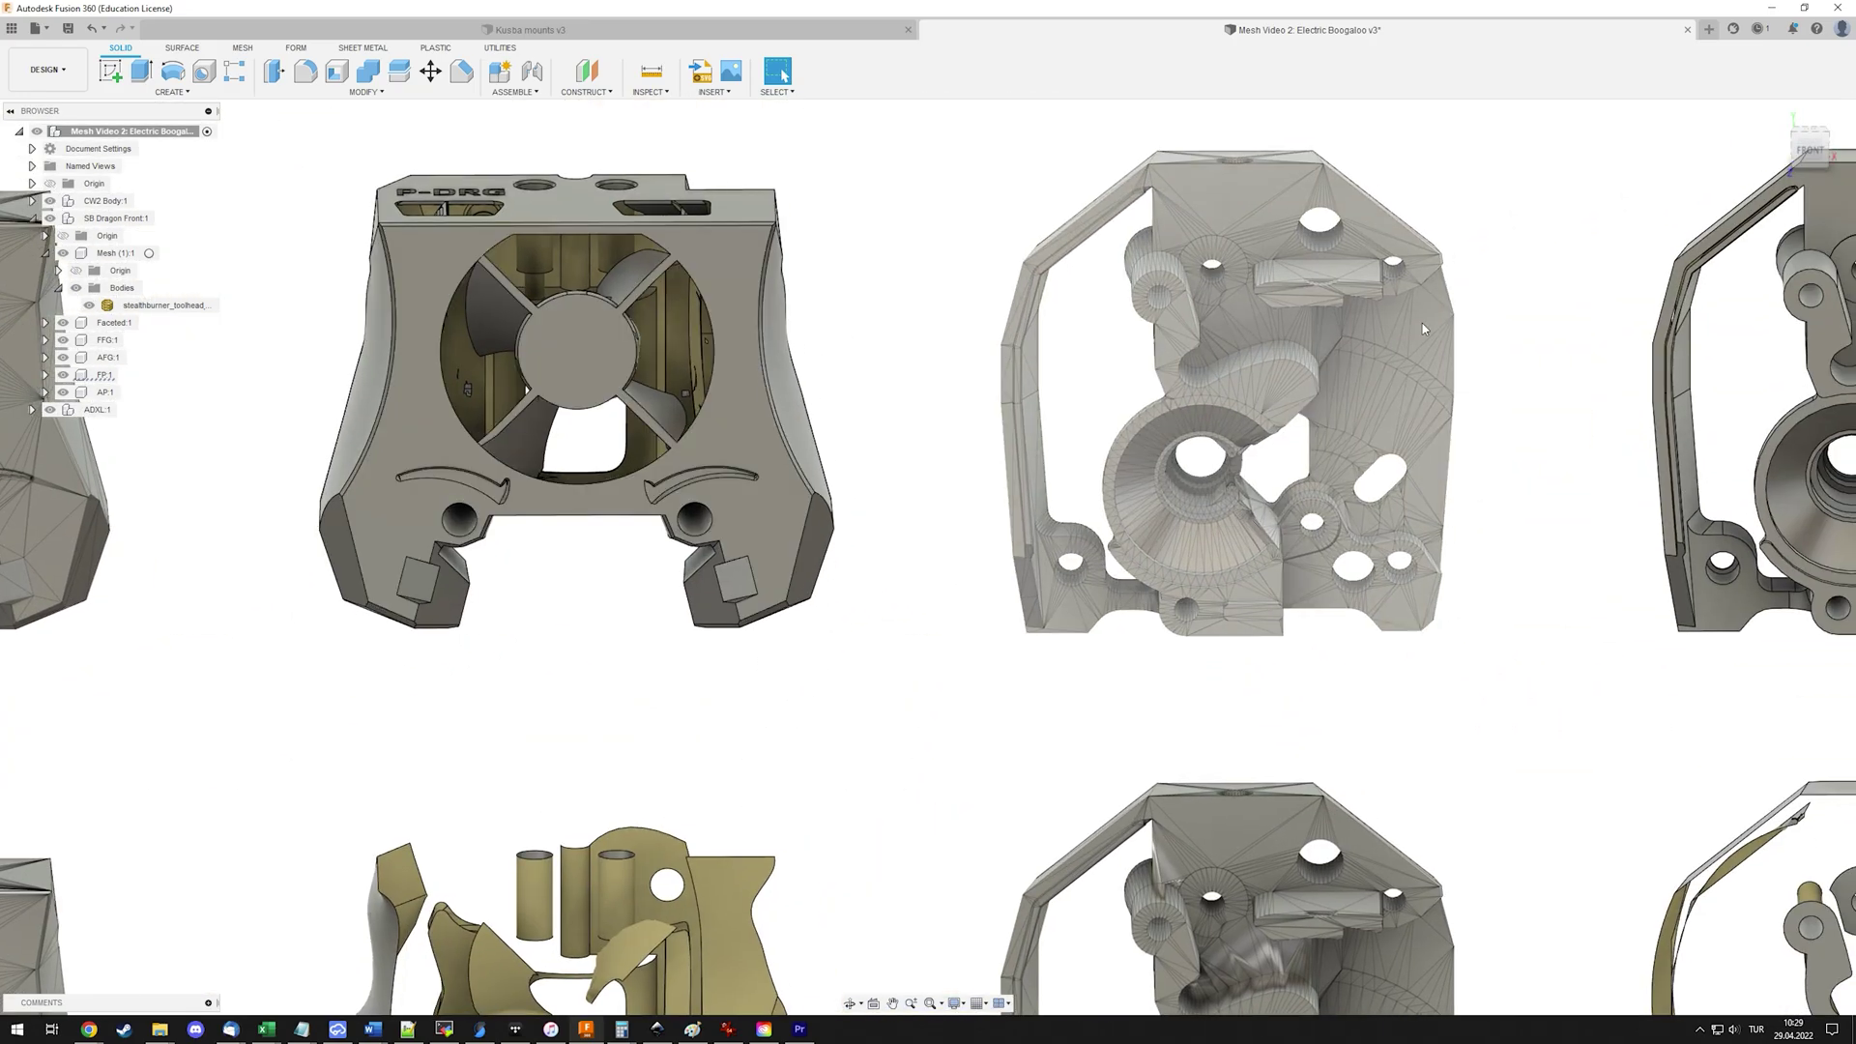
middle_click_drag(1423, 323, 703, 315)
middle_click_drag(1305, 277, 1328, 278, "shift")
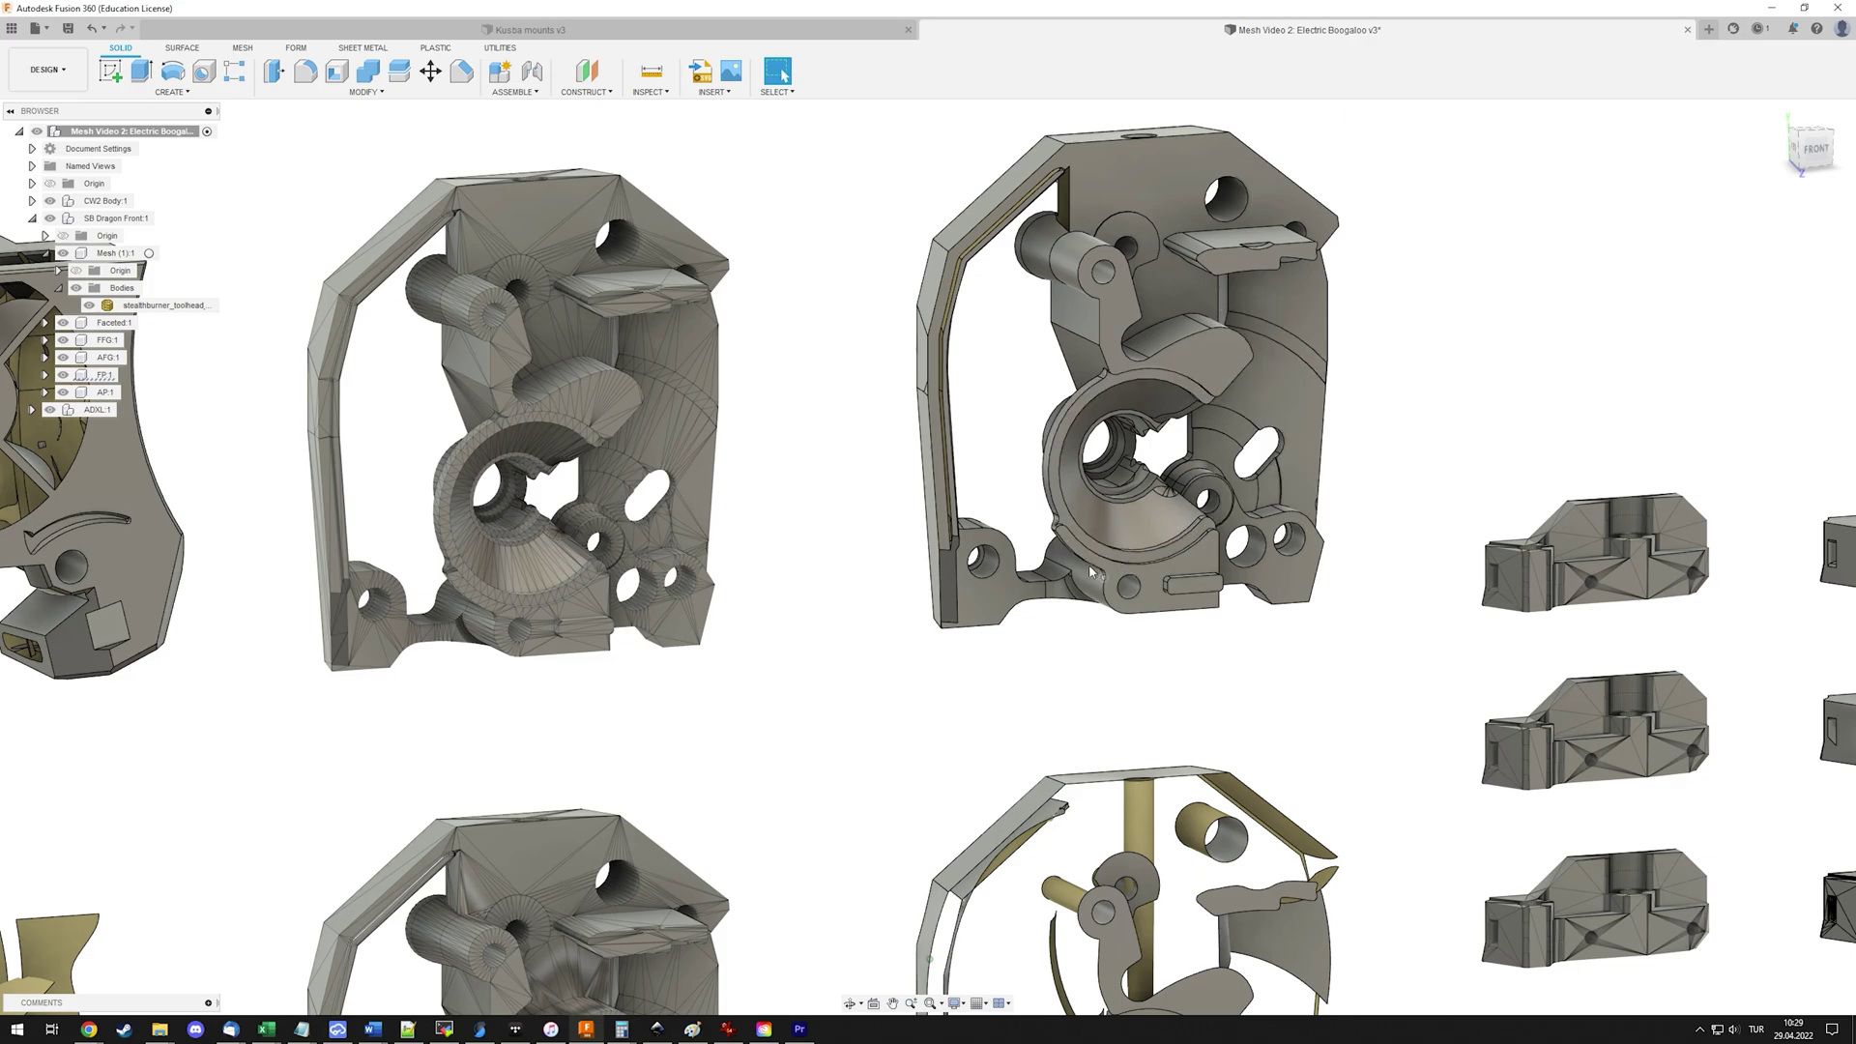
Examine the narrow groove along the side rim of the top-row smooth-faced CW2 body from several angles.
scroll(965, 300, "up", 10)
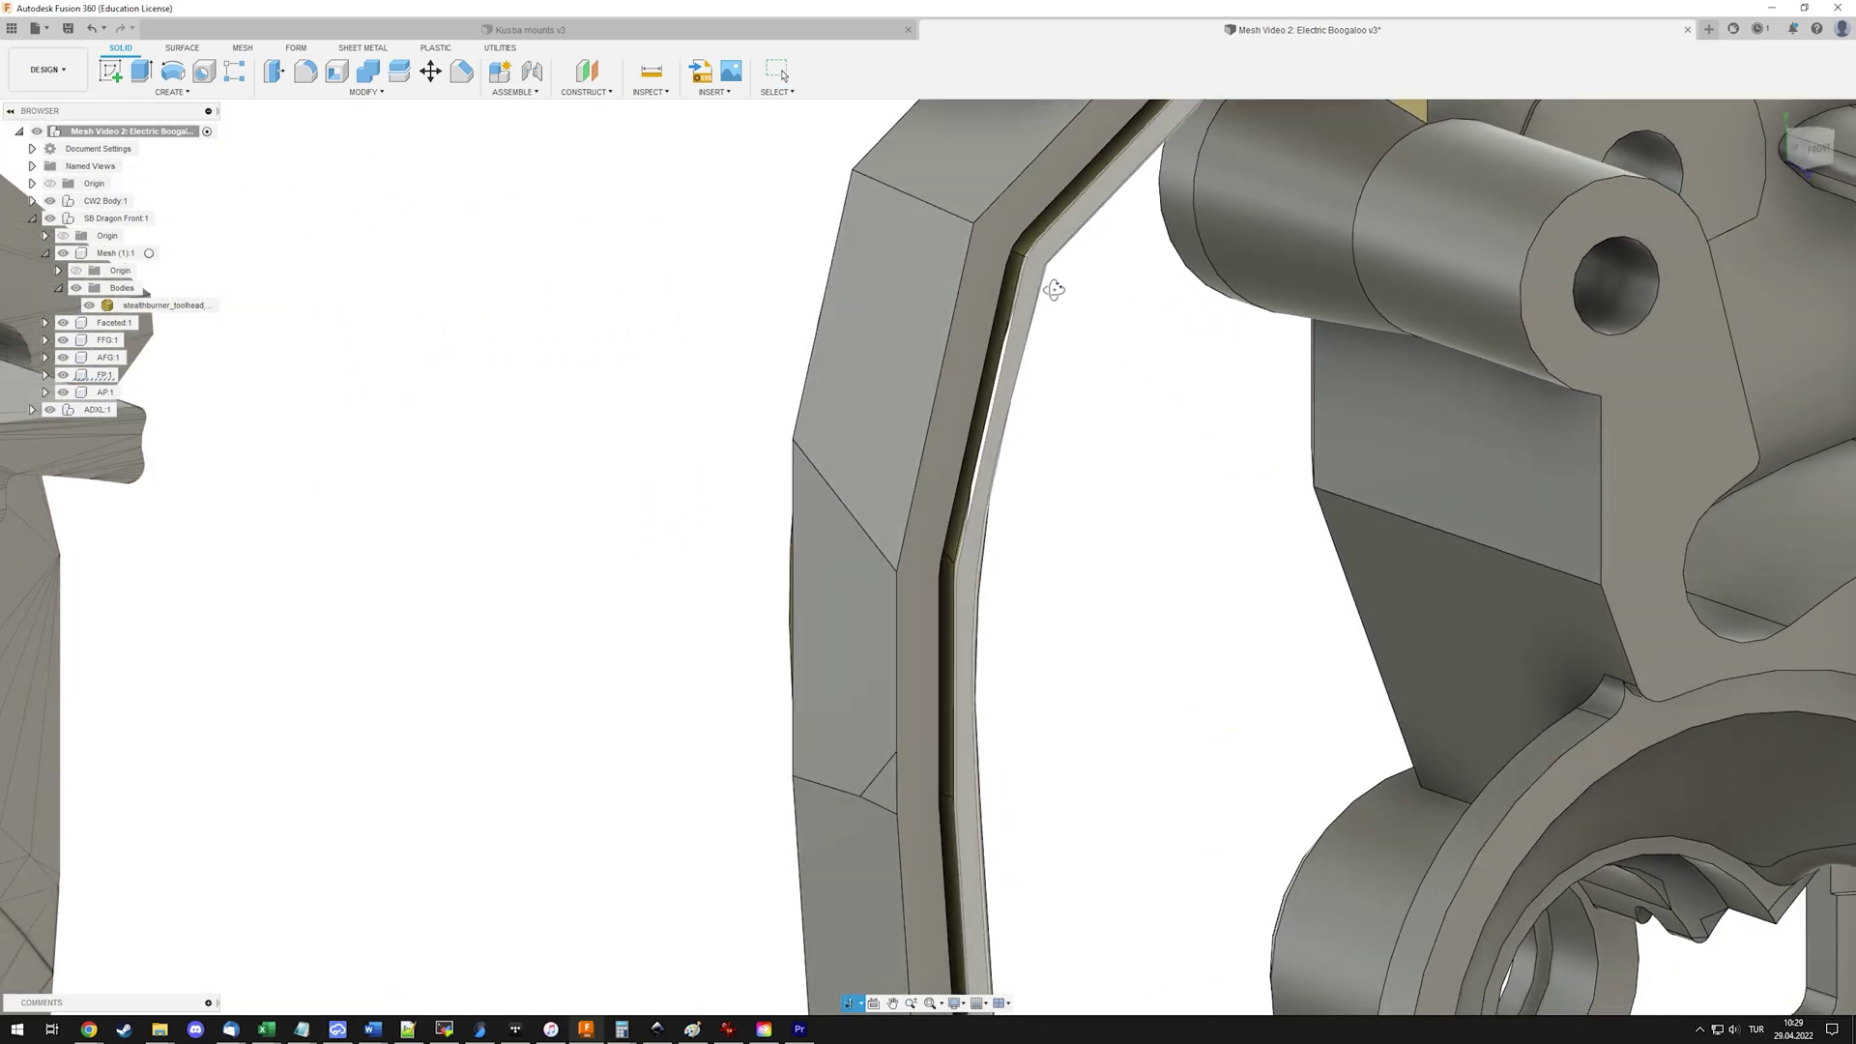
scroll(1054, 290, "down", 3)
scroll(1000, 279, "up", 6)
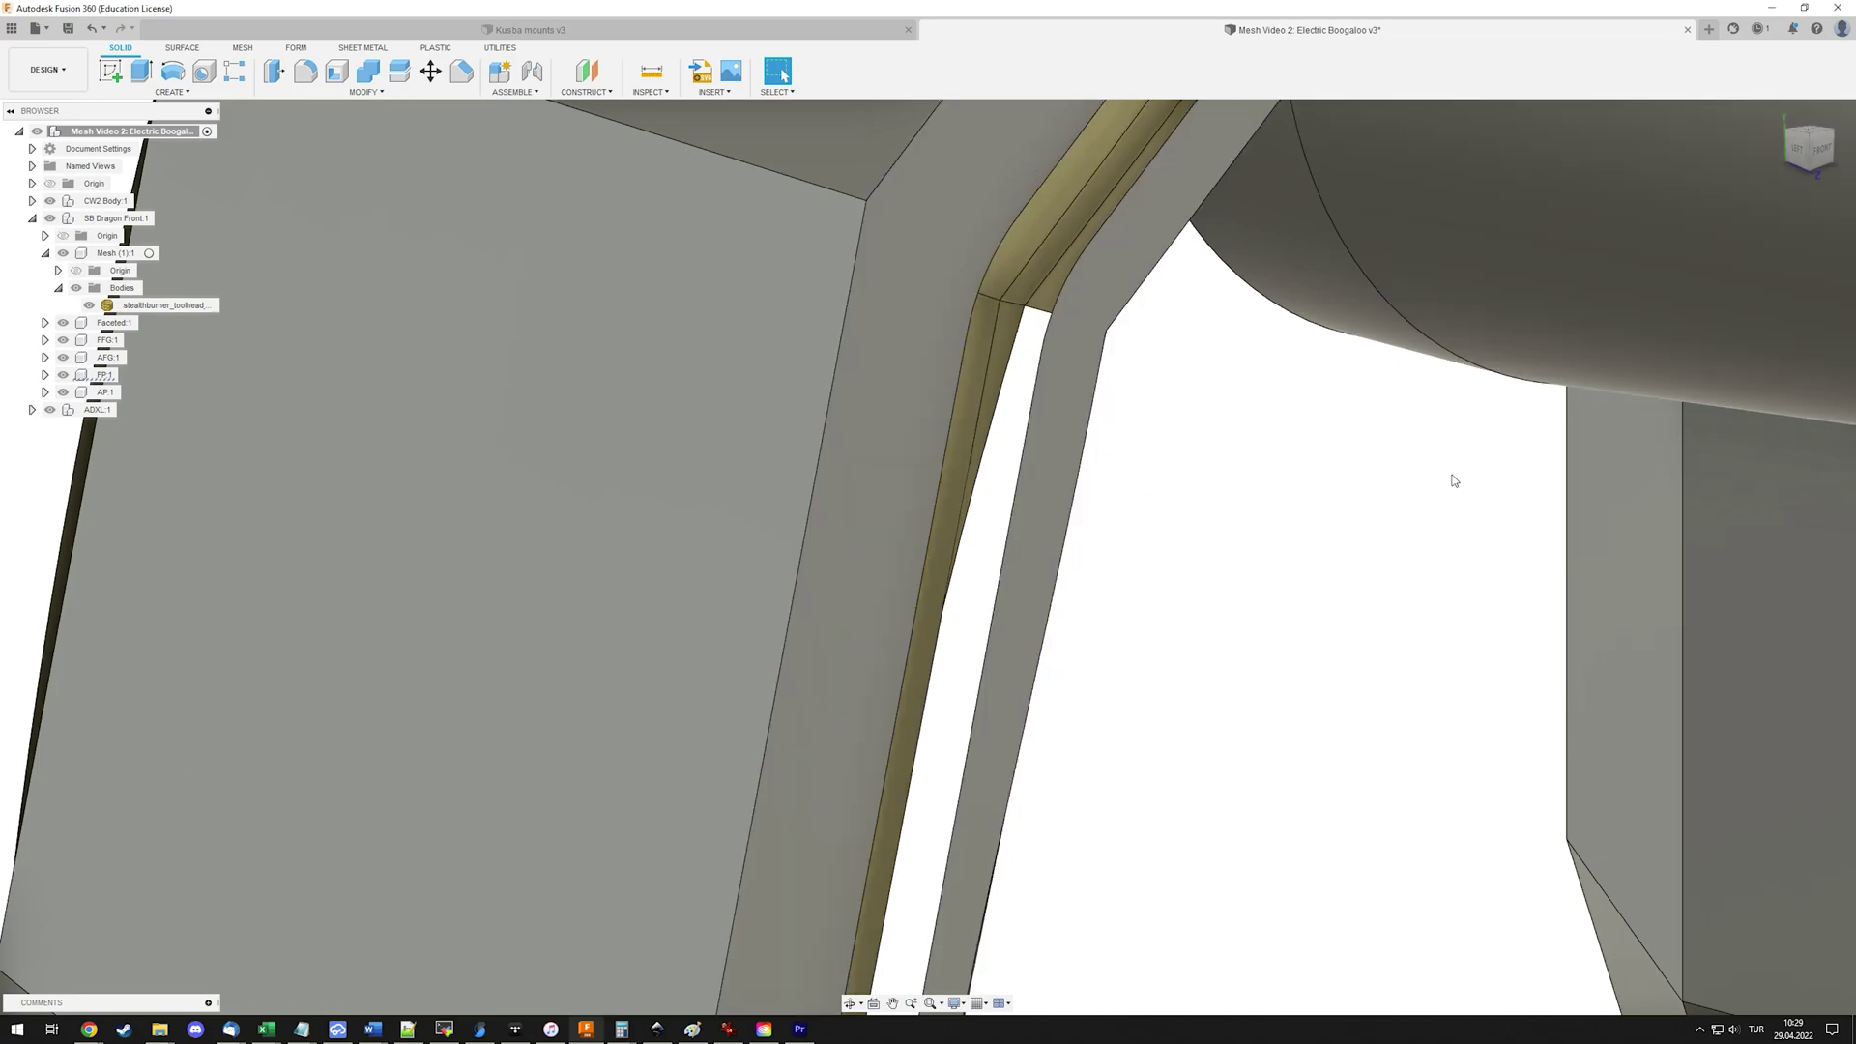
scroll(1296, 530, "down", 8)
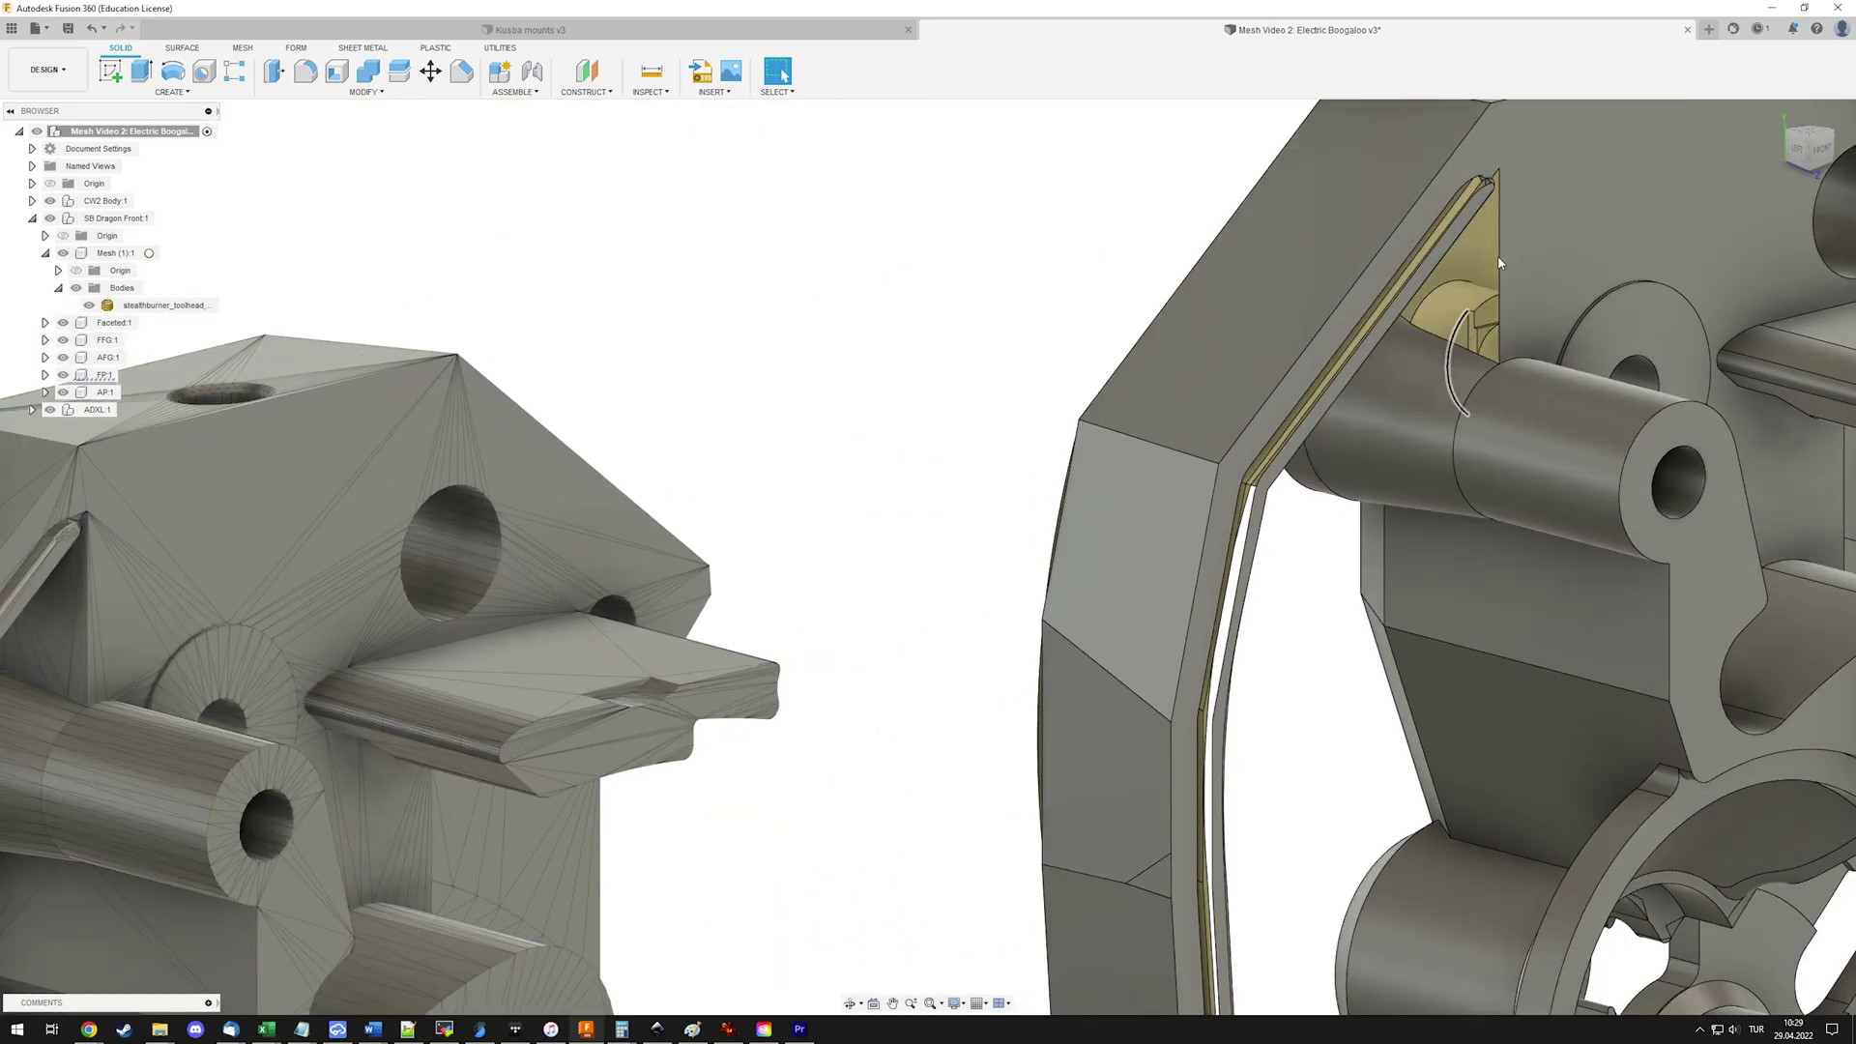
scroll(1002, 280, "down", 10)
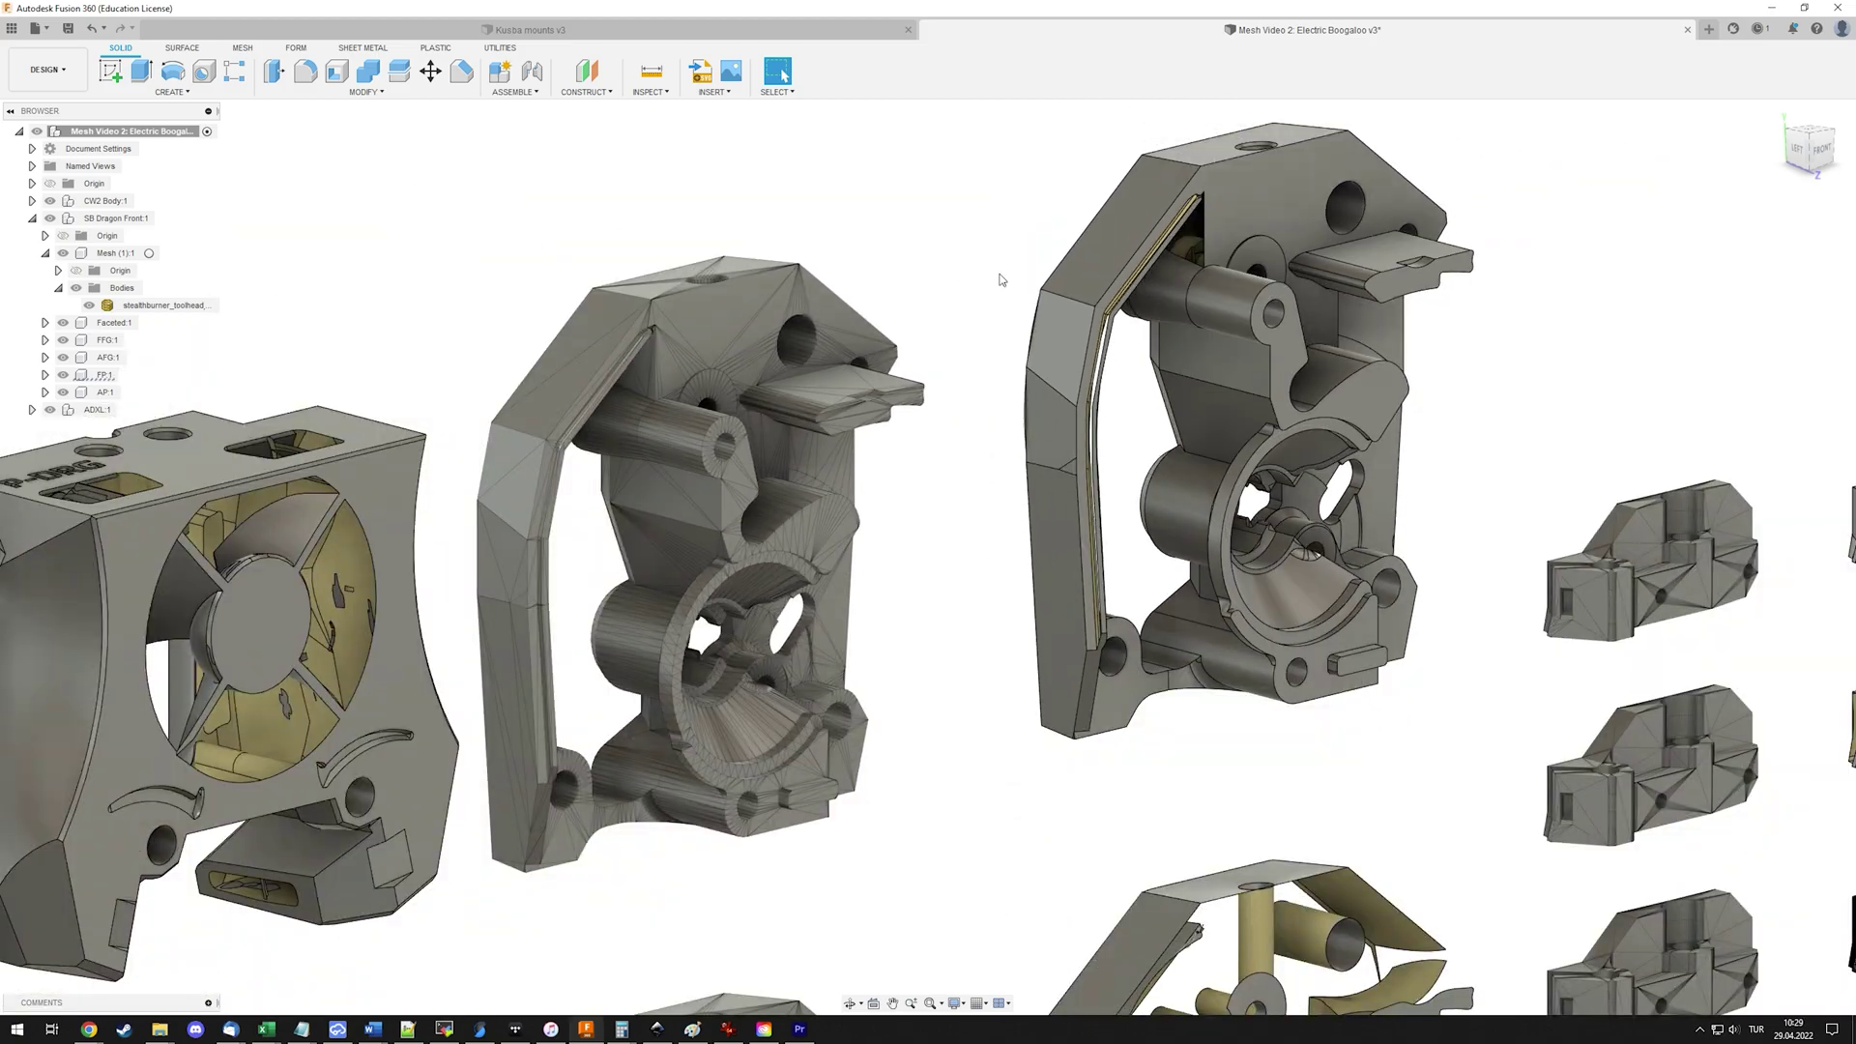
middle_click_drag(1237, 464, 1402, 556, "shift")
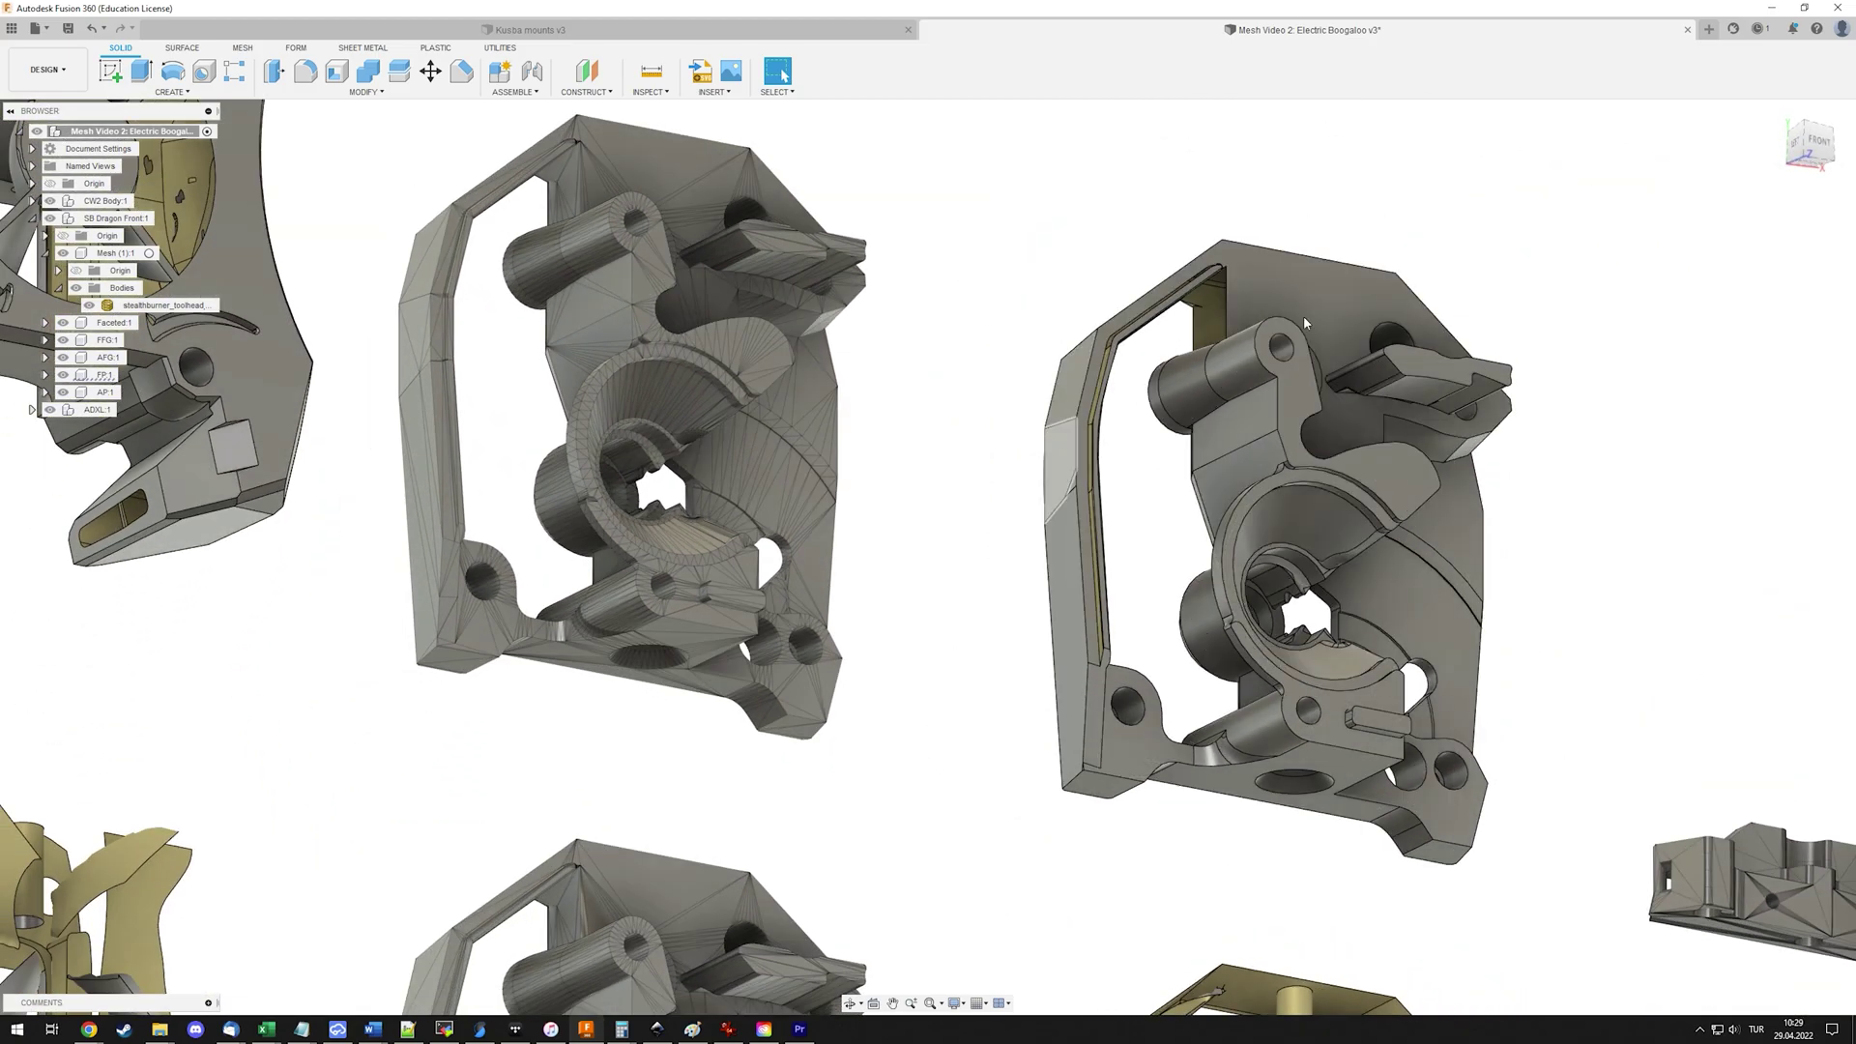
middle_click_drag(1383, 452, 1208, 542)
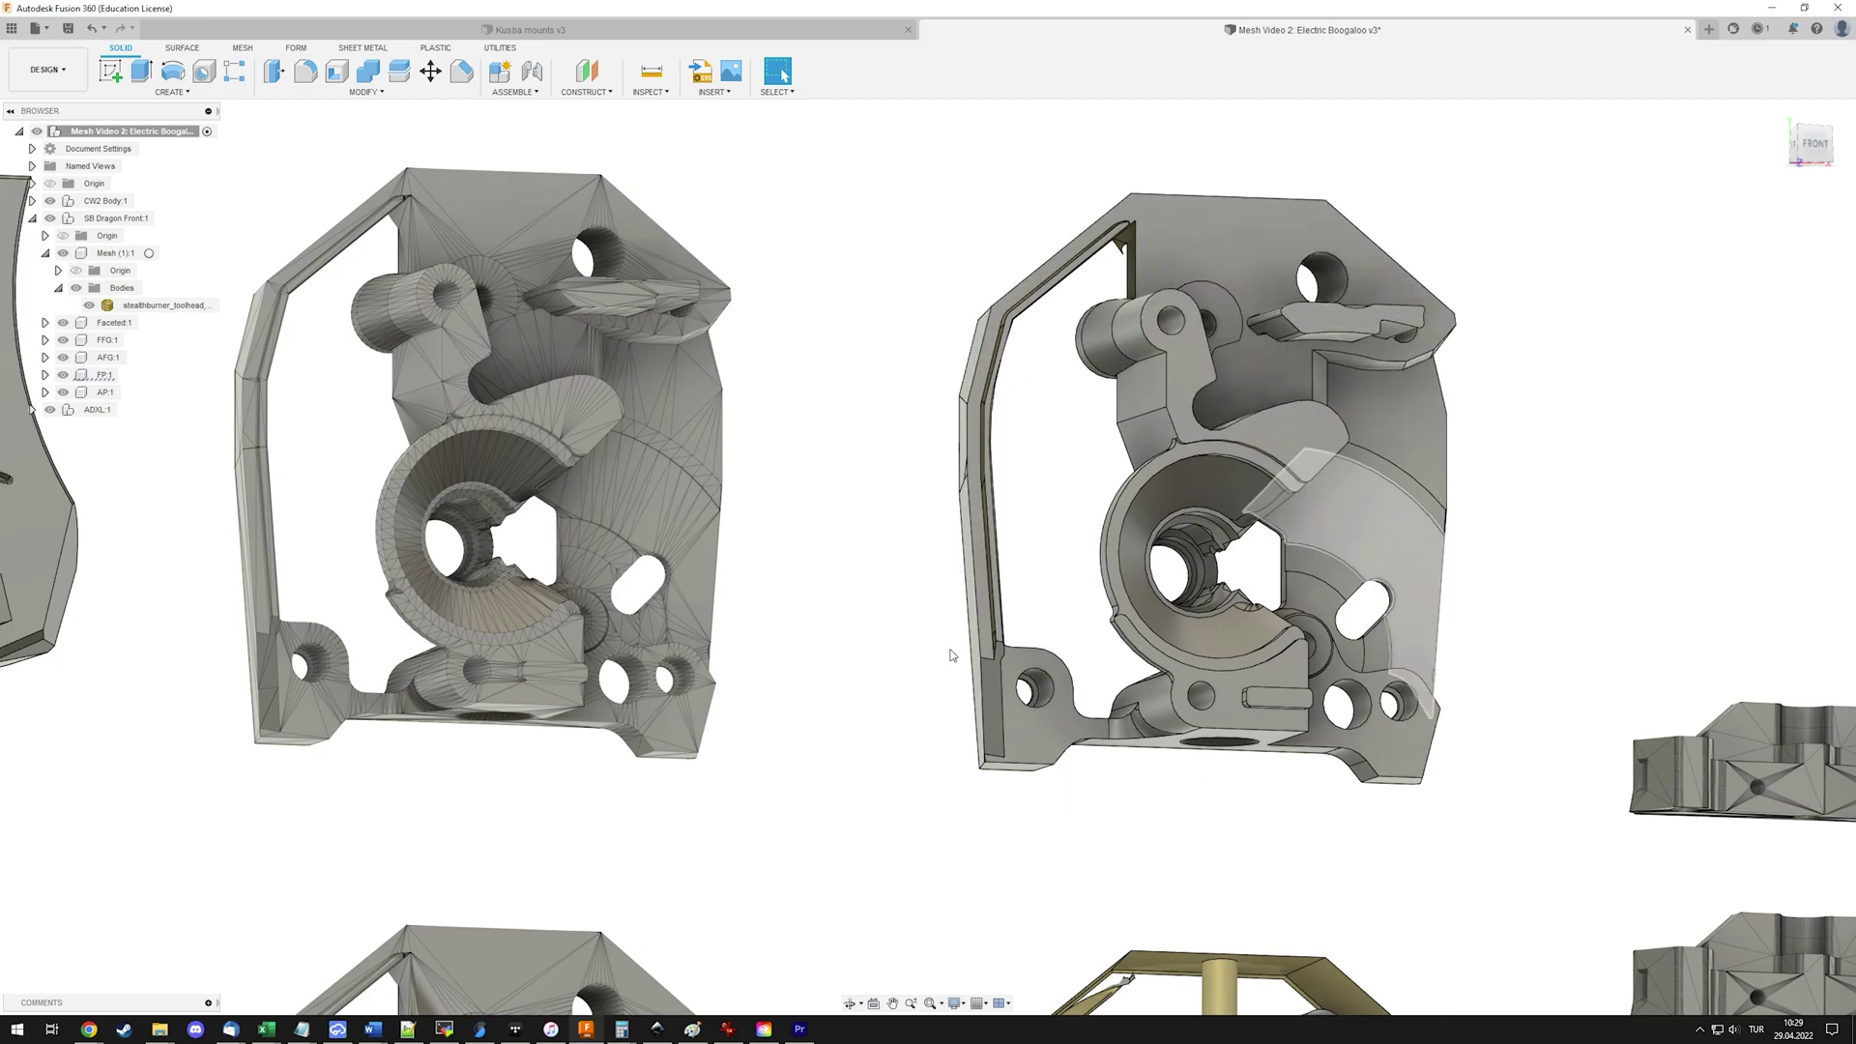
Survey all conversions and compare the fully faceted CW2 body in the bottom row with the partly merged one beside it.
scroll(1099, 360, "down", 5)
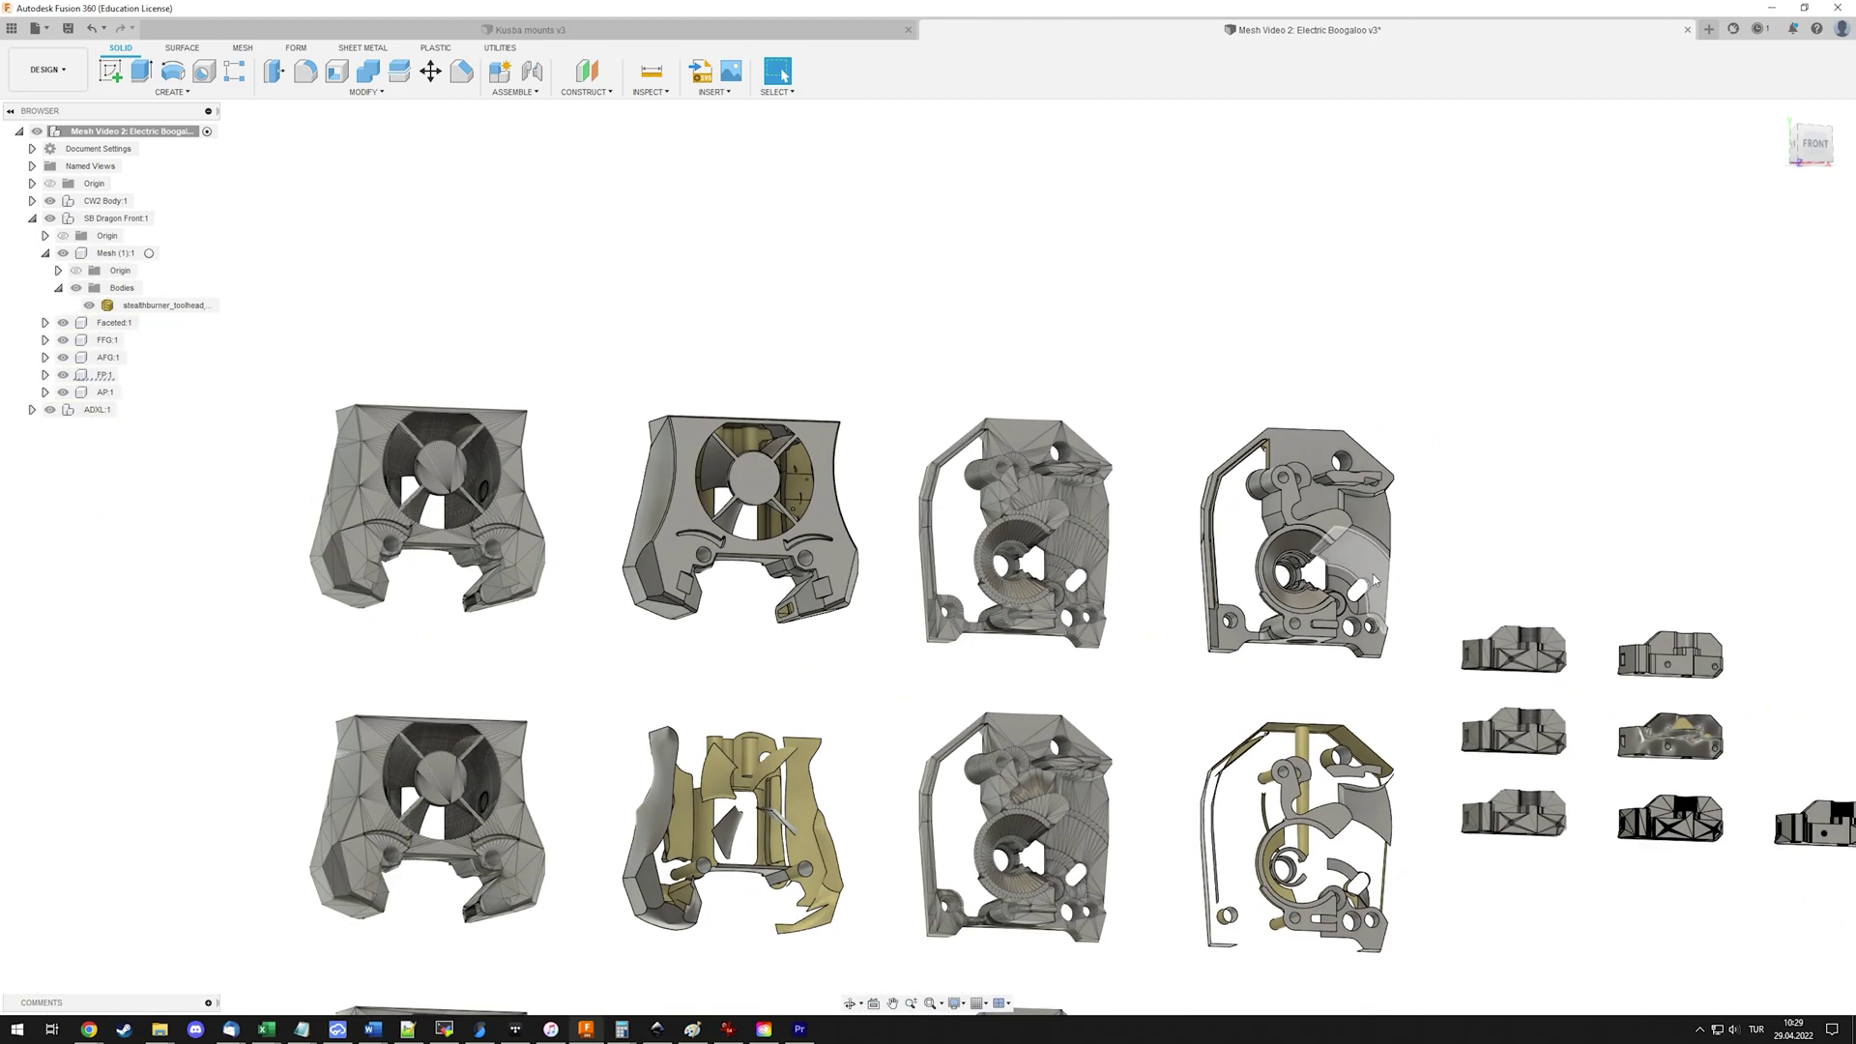
scroll(1170, 244, "down", 2)
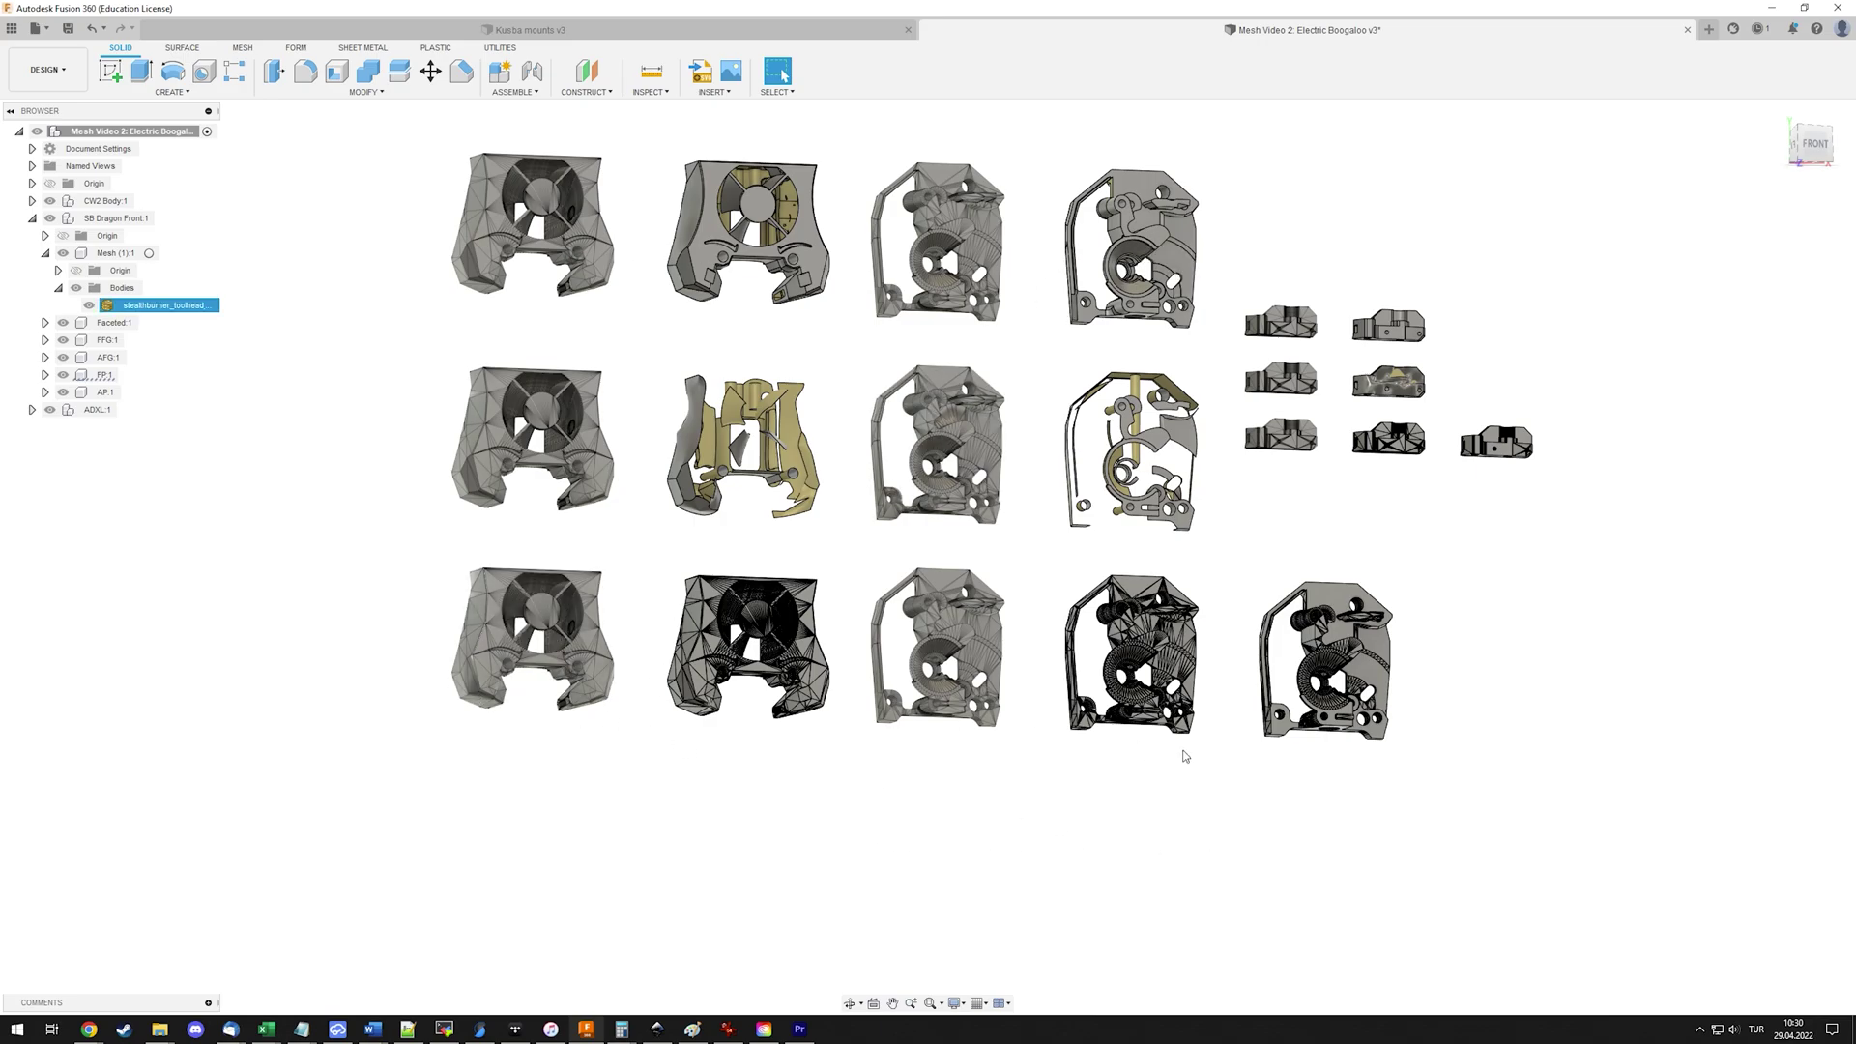
middle_click_drag(1177, 733, 1149, 760, "shift")
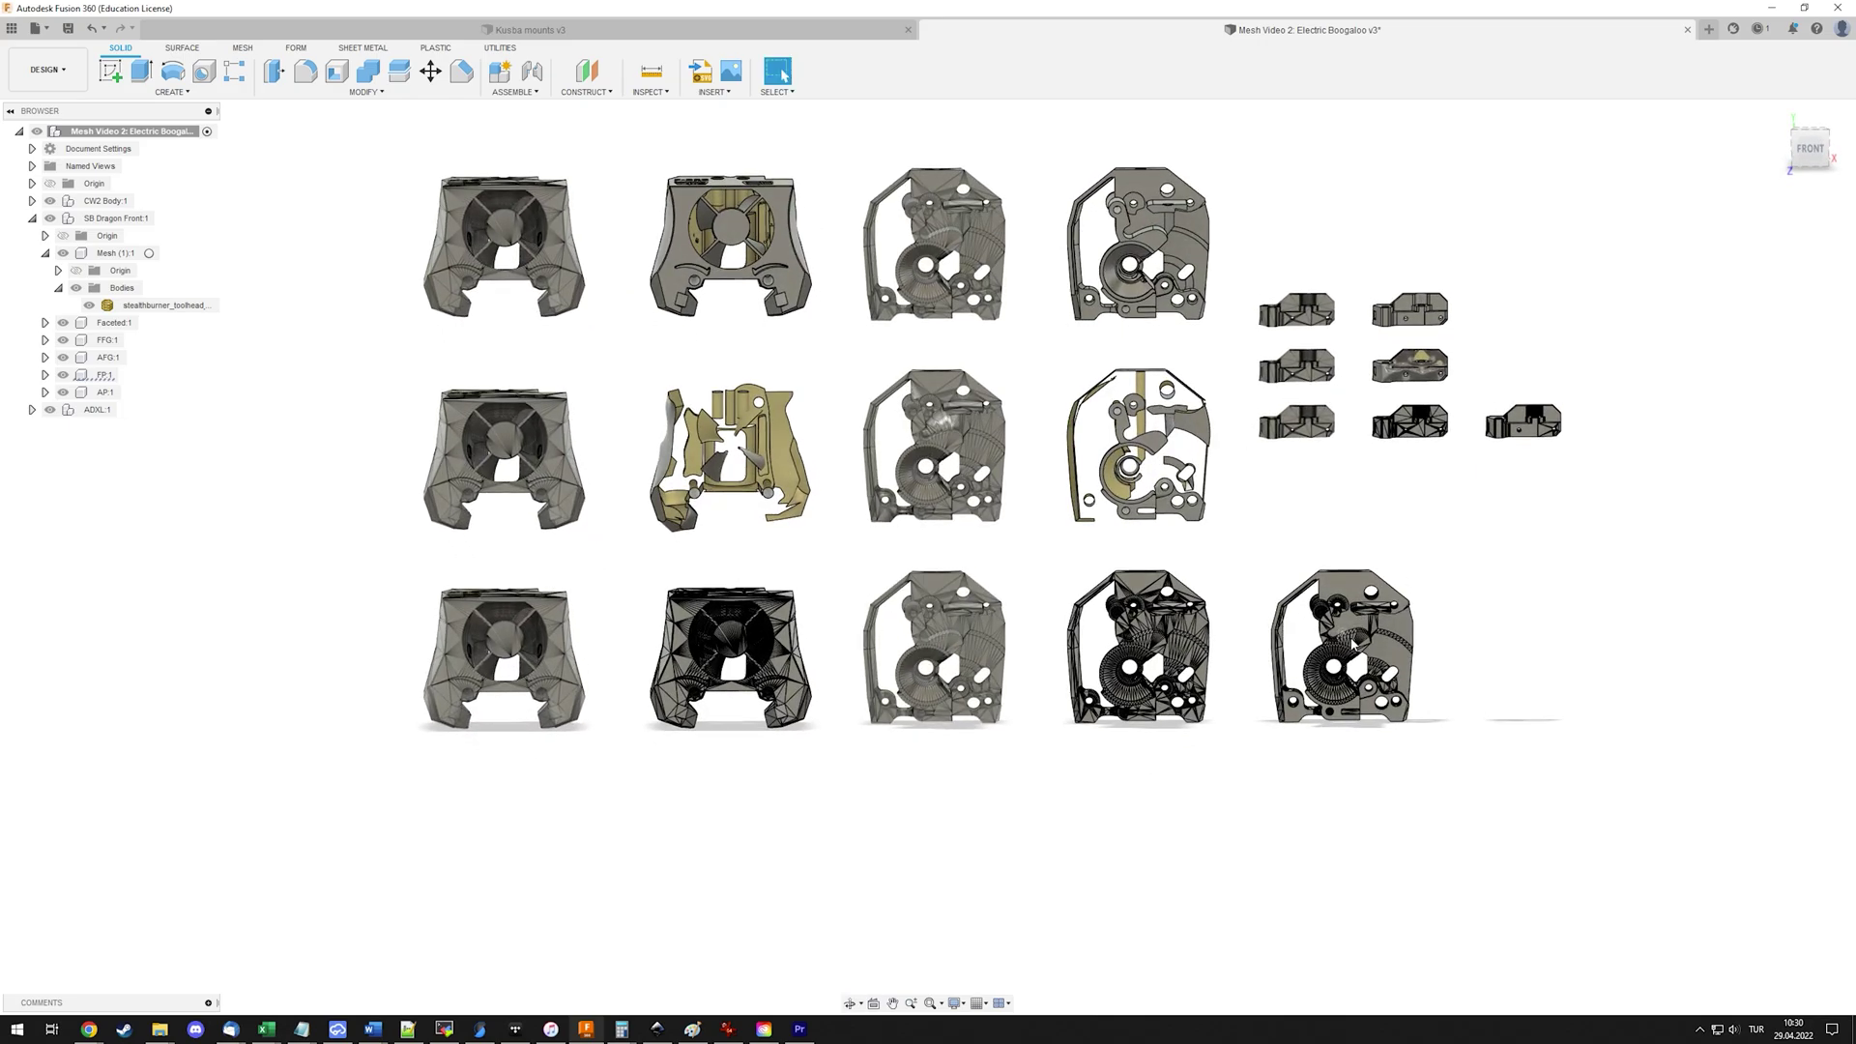
scroll(1351, 642, "up", 8)
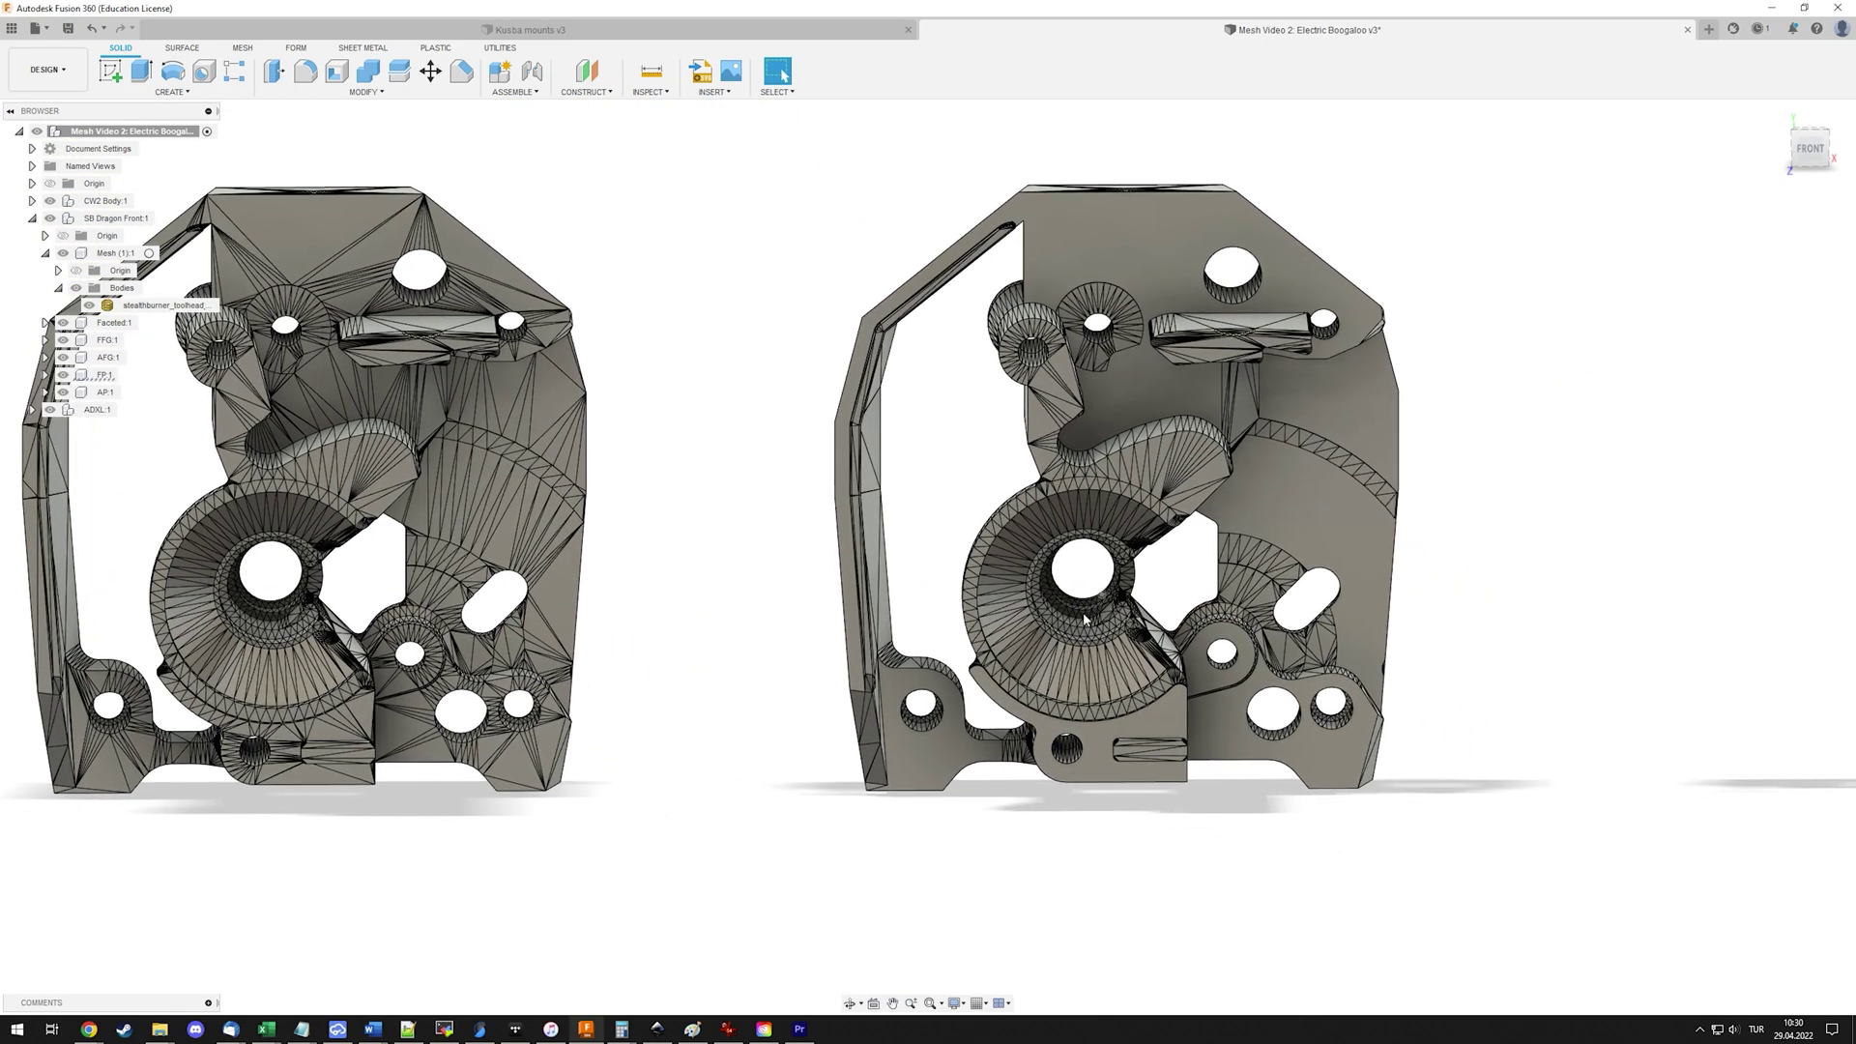
scroll(1083, 619, "down", 1)
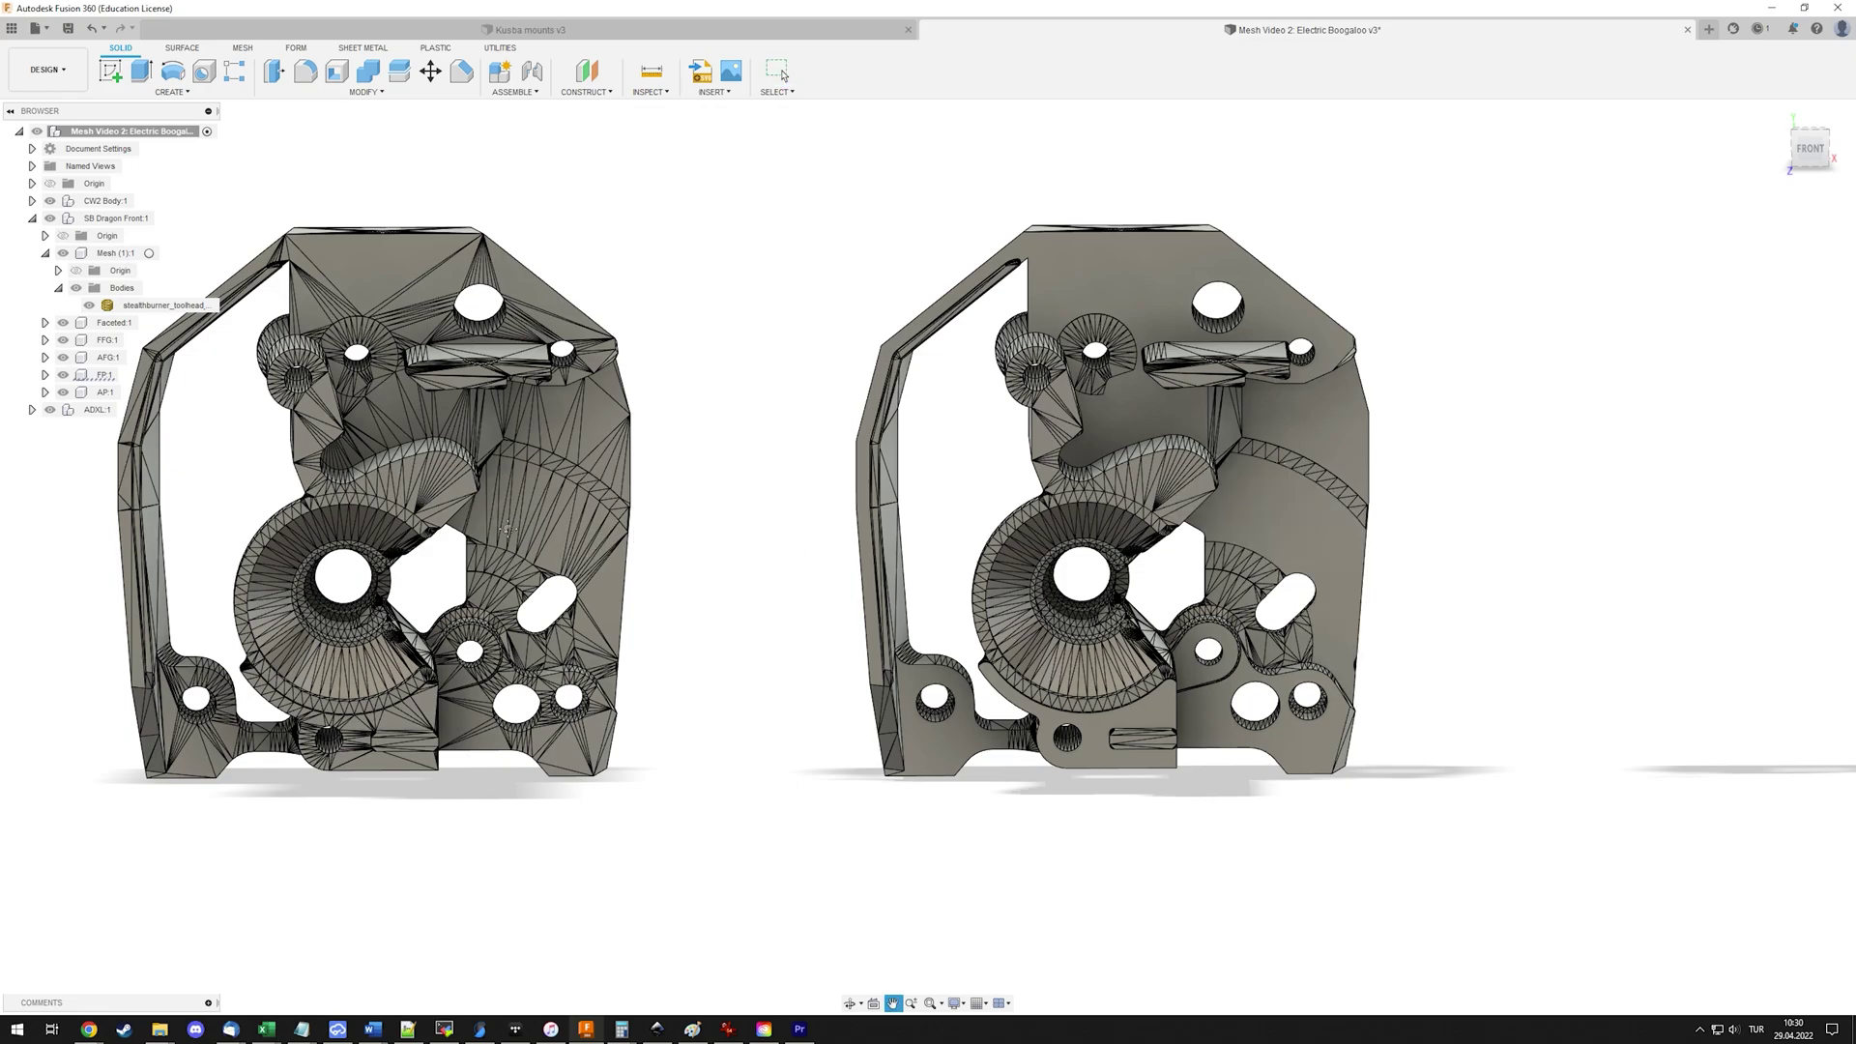
middle_click_drag(508, 530, 844, 525)
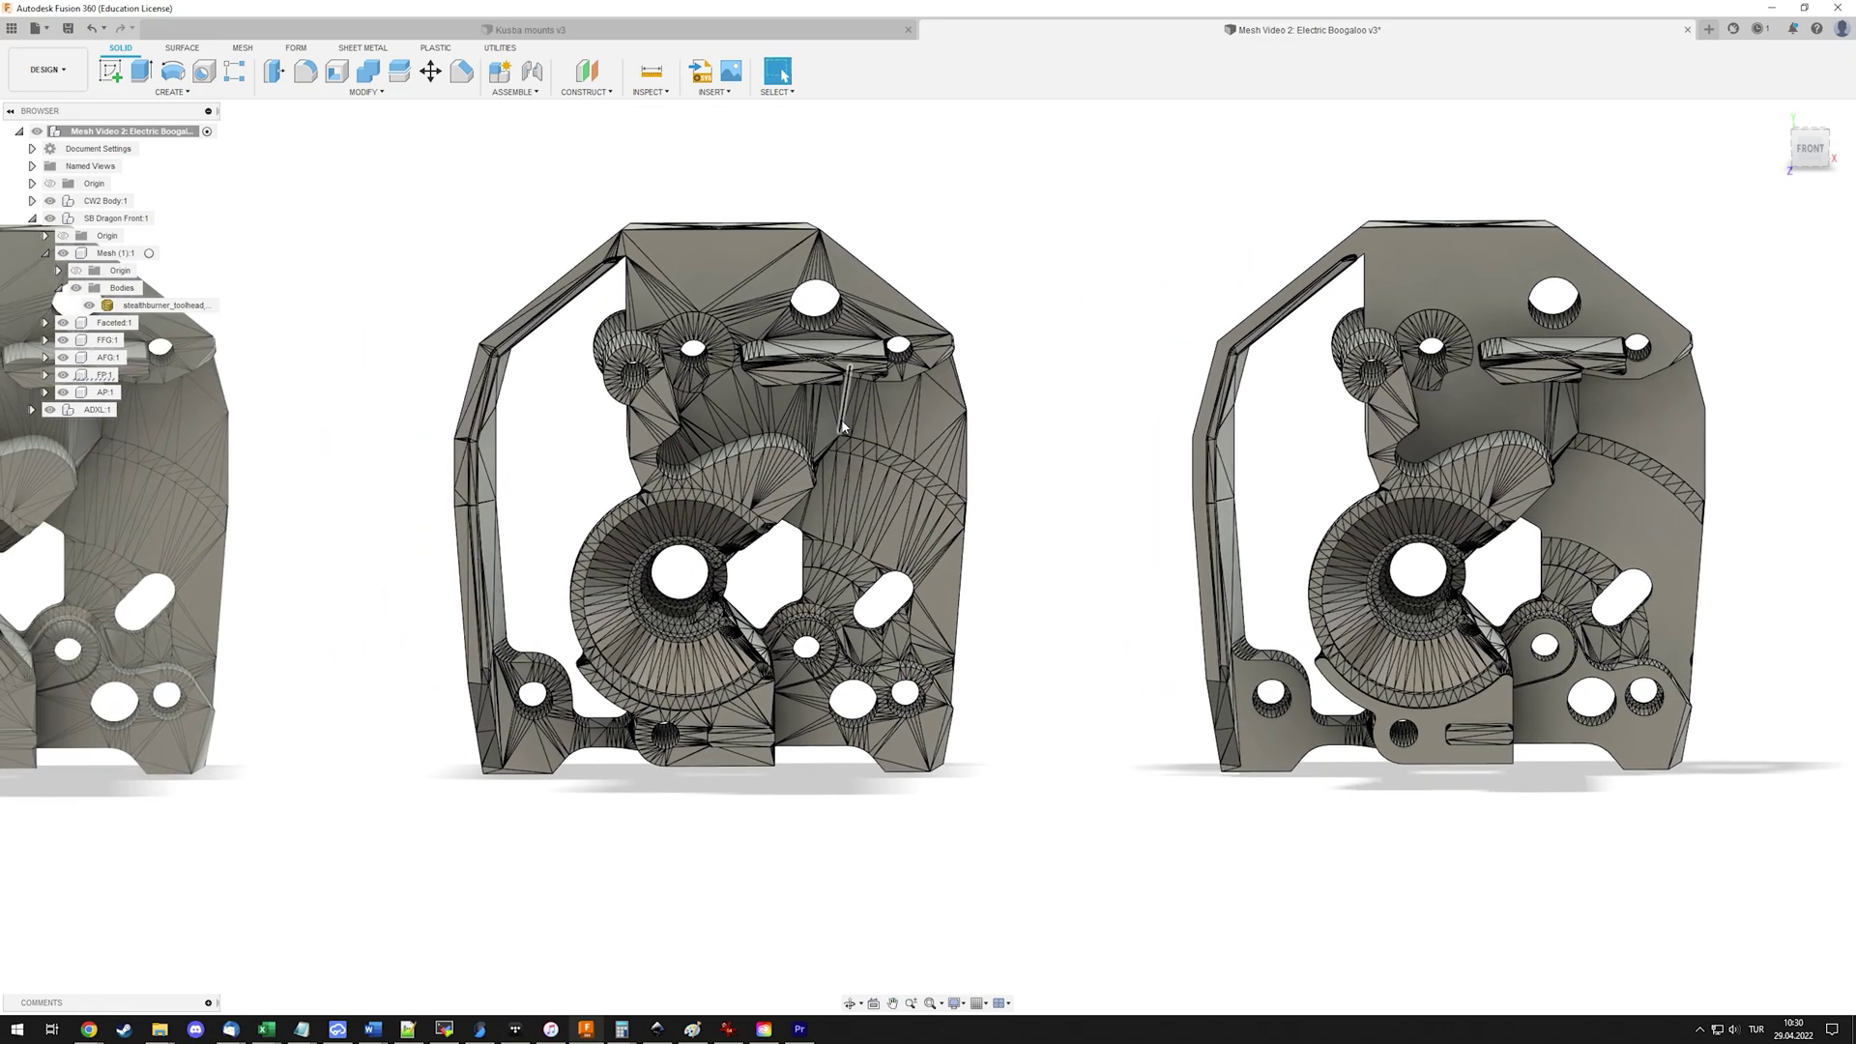
Examine the fully faceted toolhead front in the bottom row, and compare all three rows of conversions.
middle_click_drag(406, 572, 1255, 734)
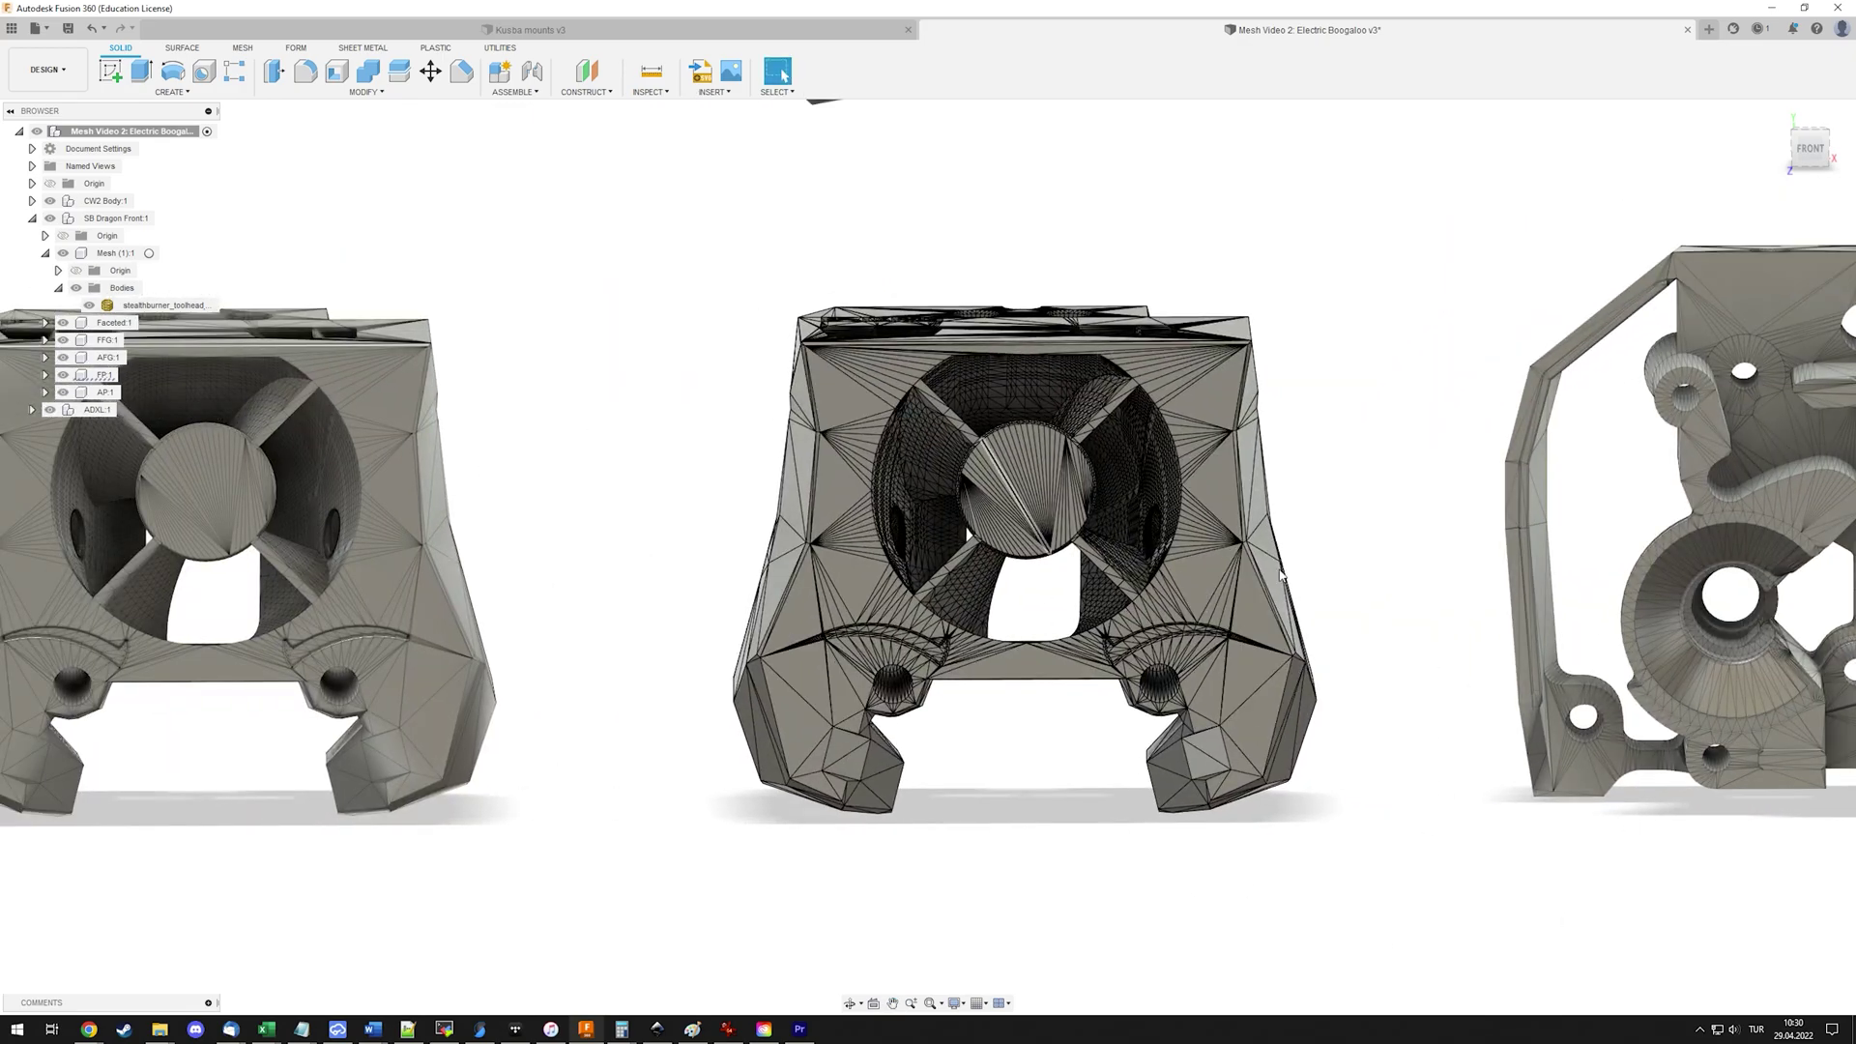
scroll(1197, 617, "down", 5)
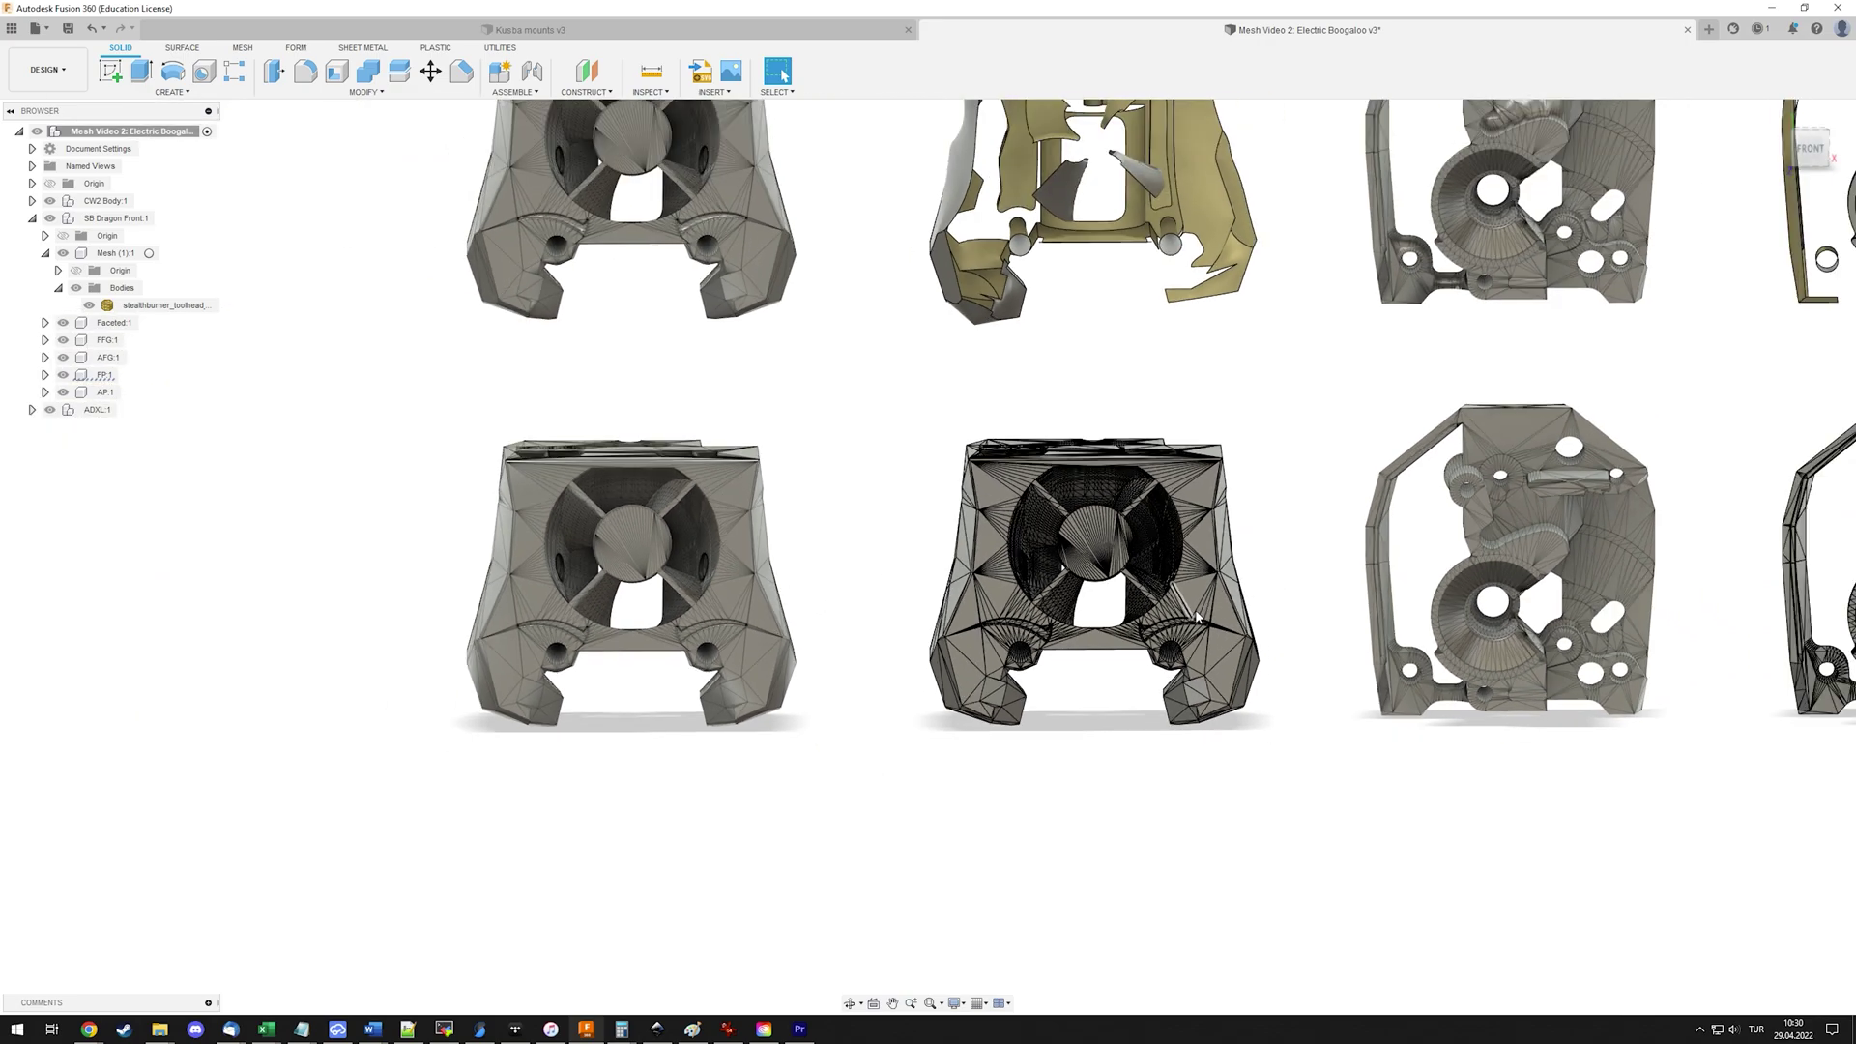
scroll(1463, 515, "down", 3)
scroll(883, 604, "down", 1)
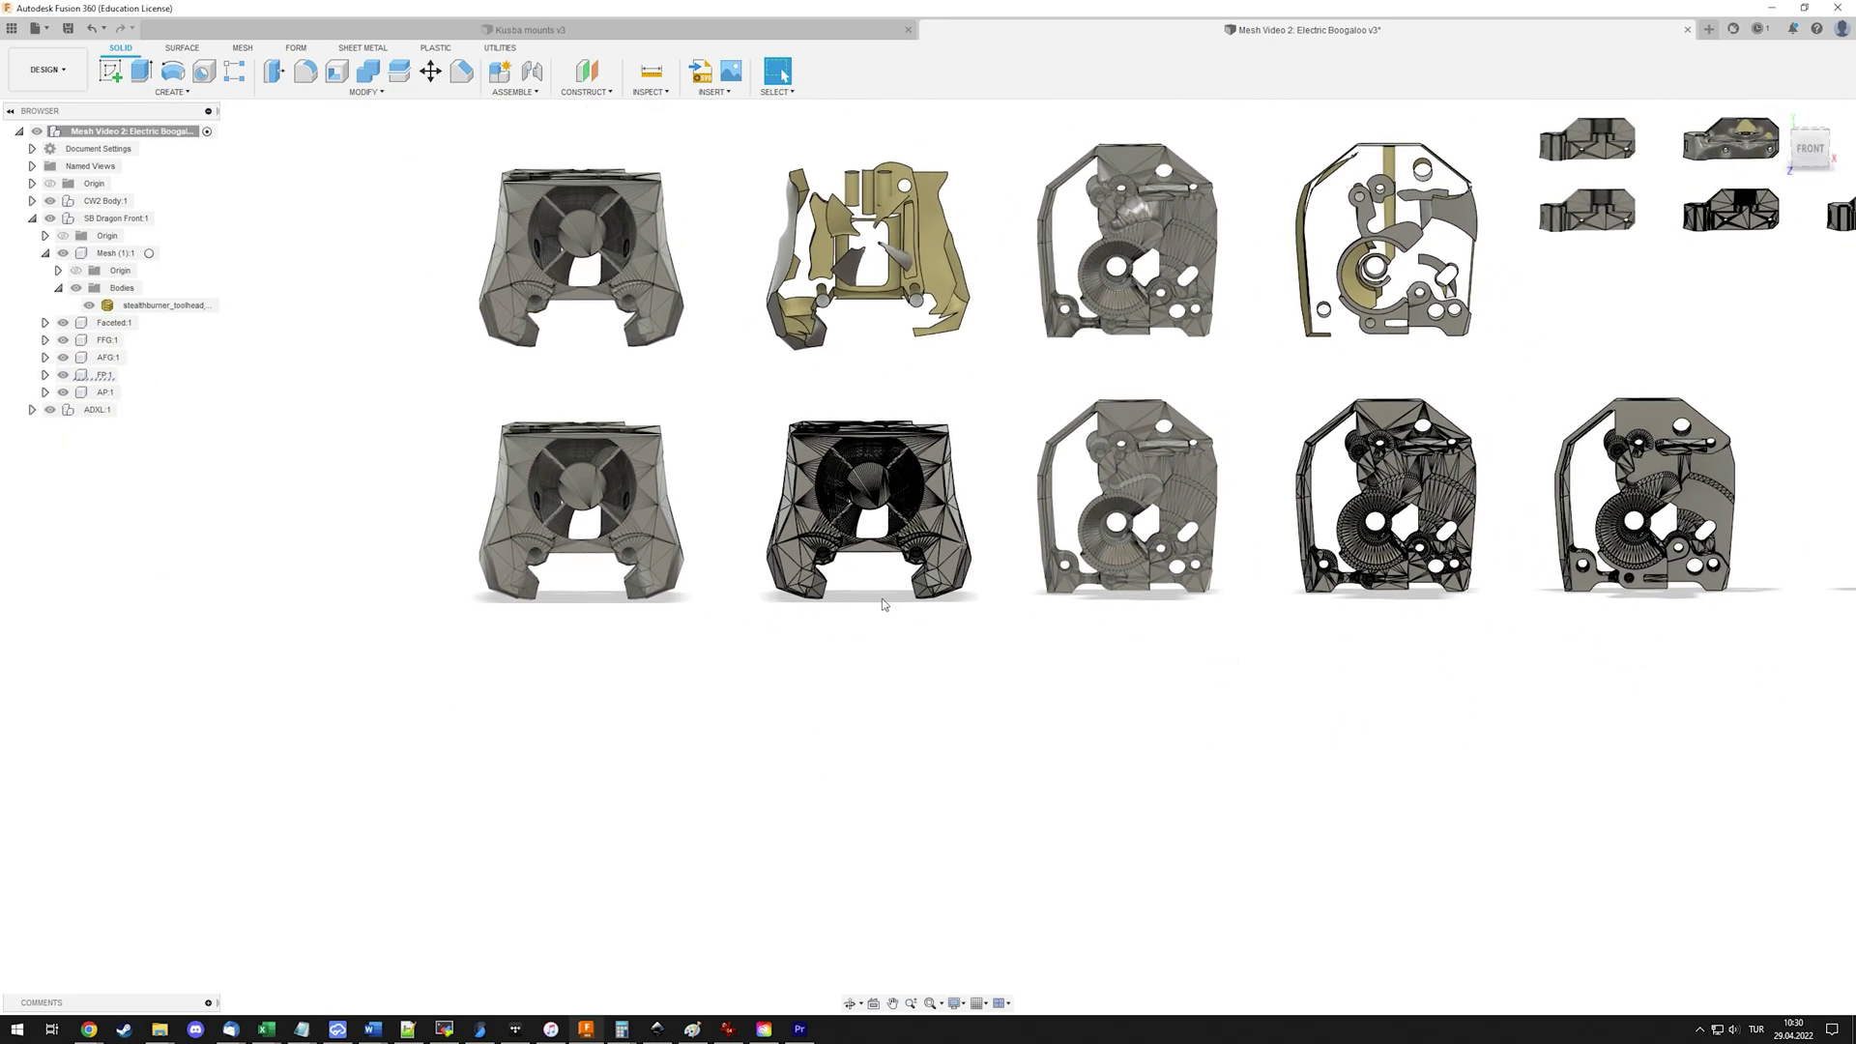
middle_click_drag(1249, 428, 1090, 738)
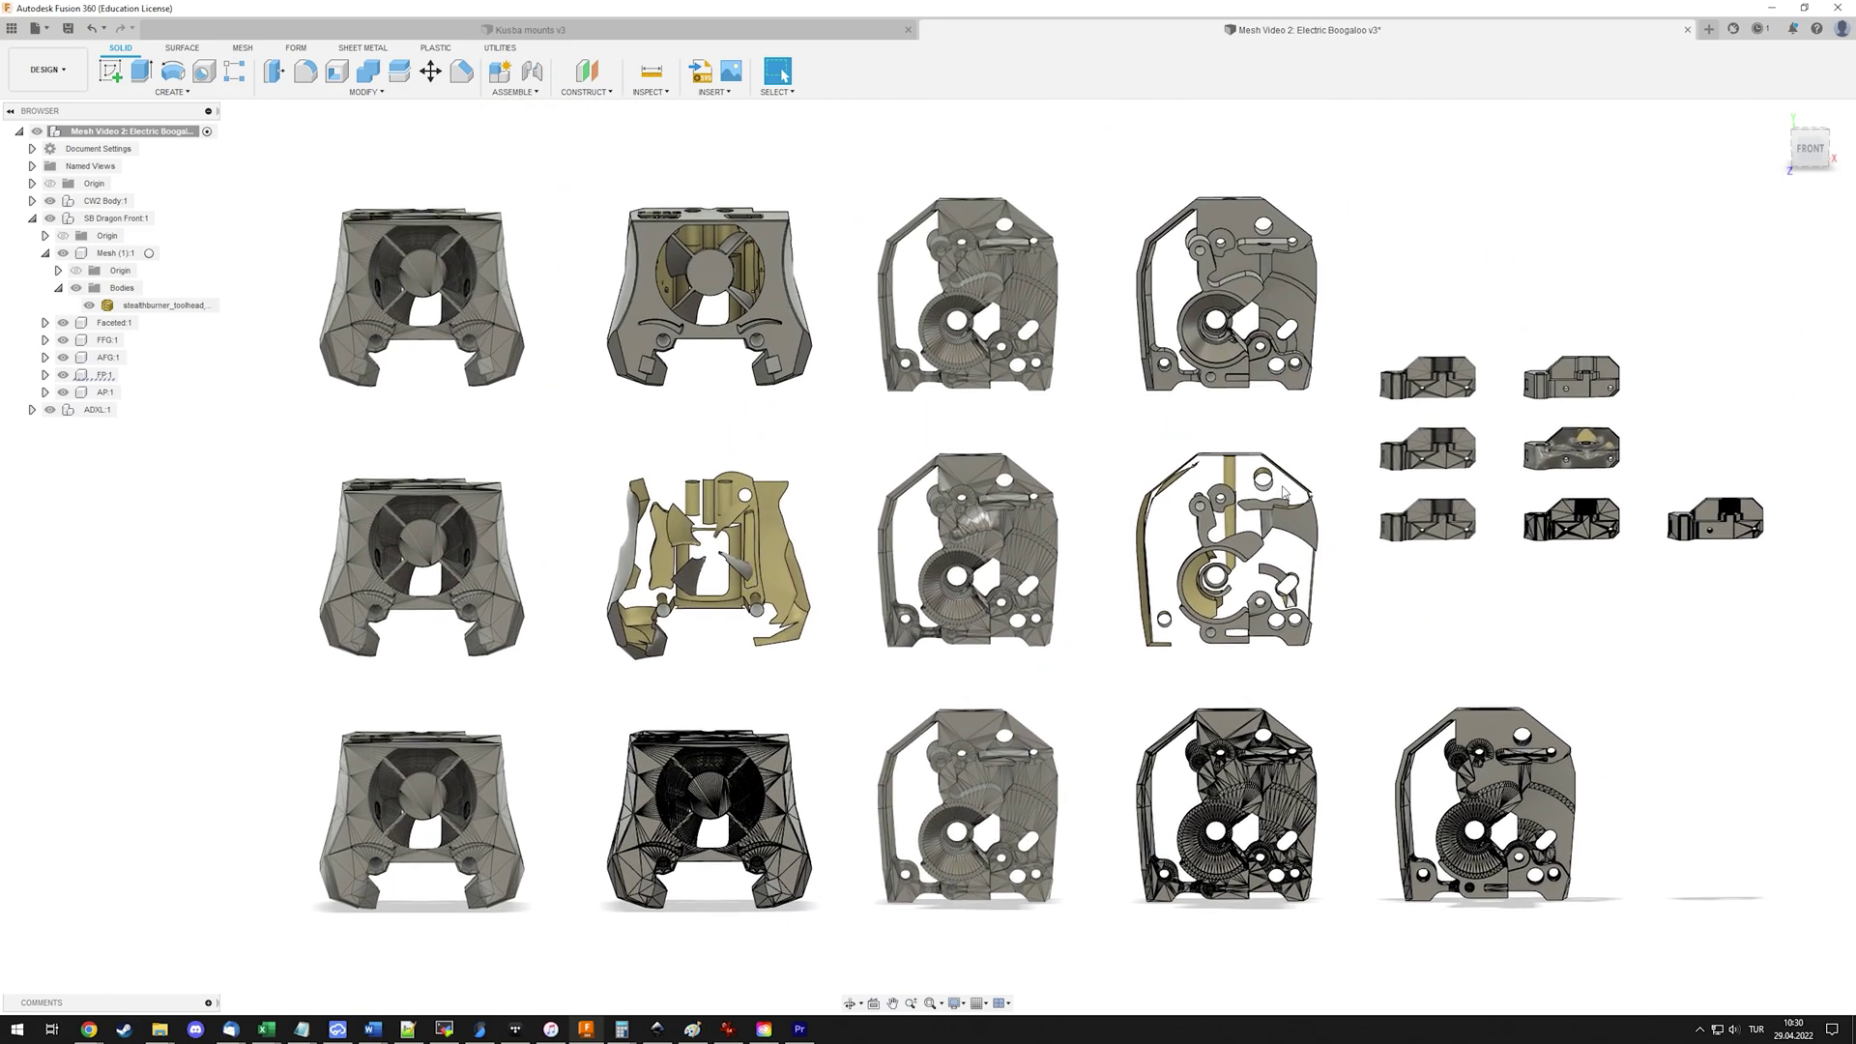
scroll(1286, 493, "up", 3)
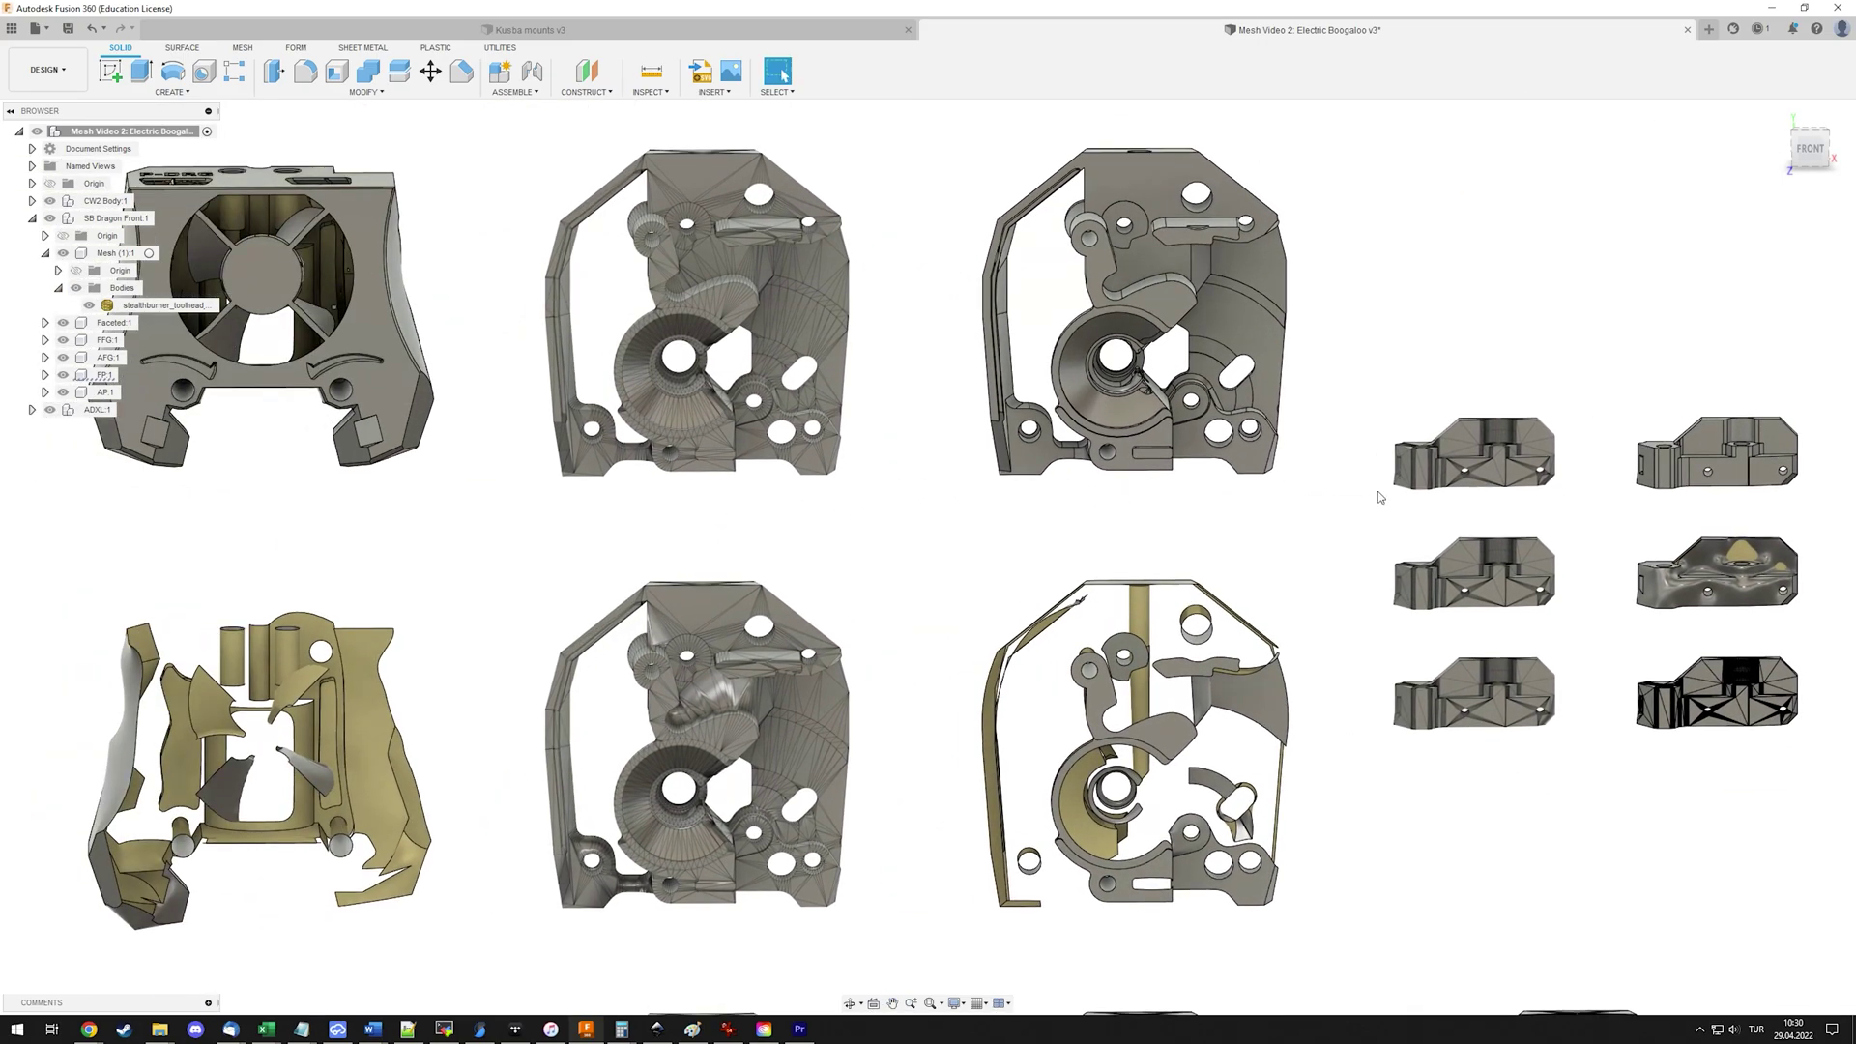
scroll(693, 230, "down", 3)
middle_click_drag(557, 147, 1071, 184)
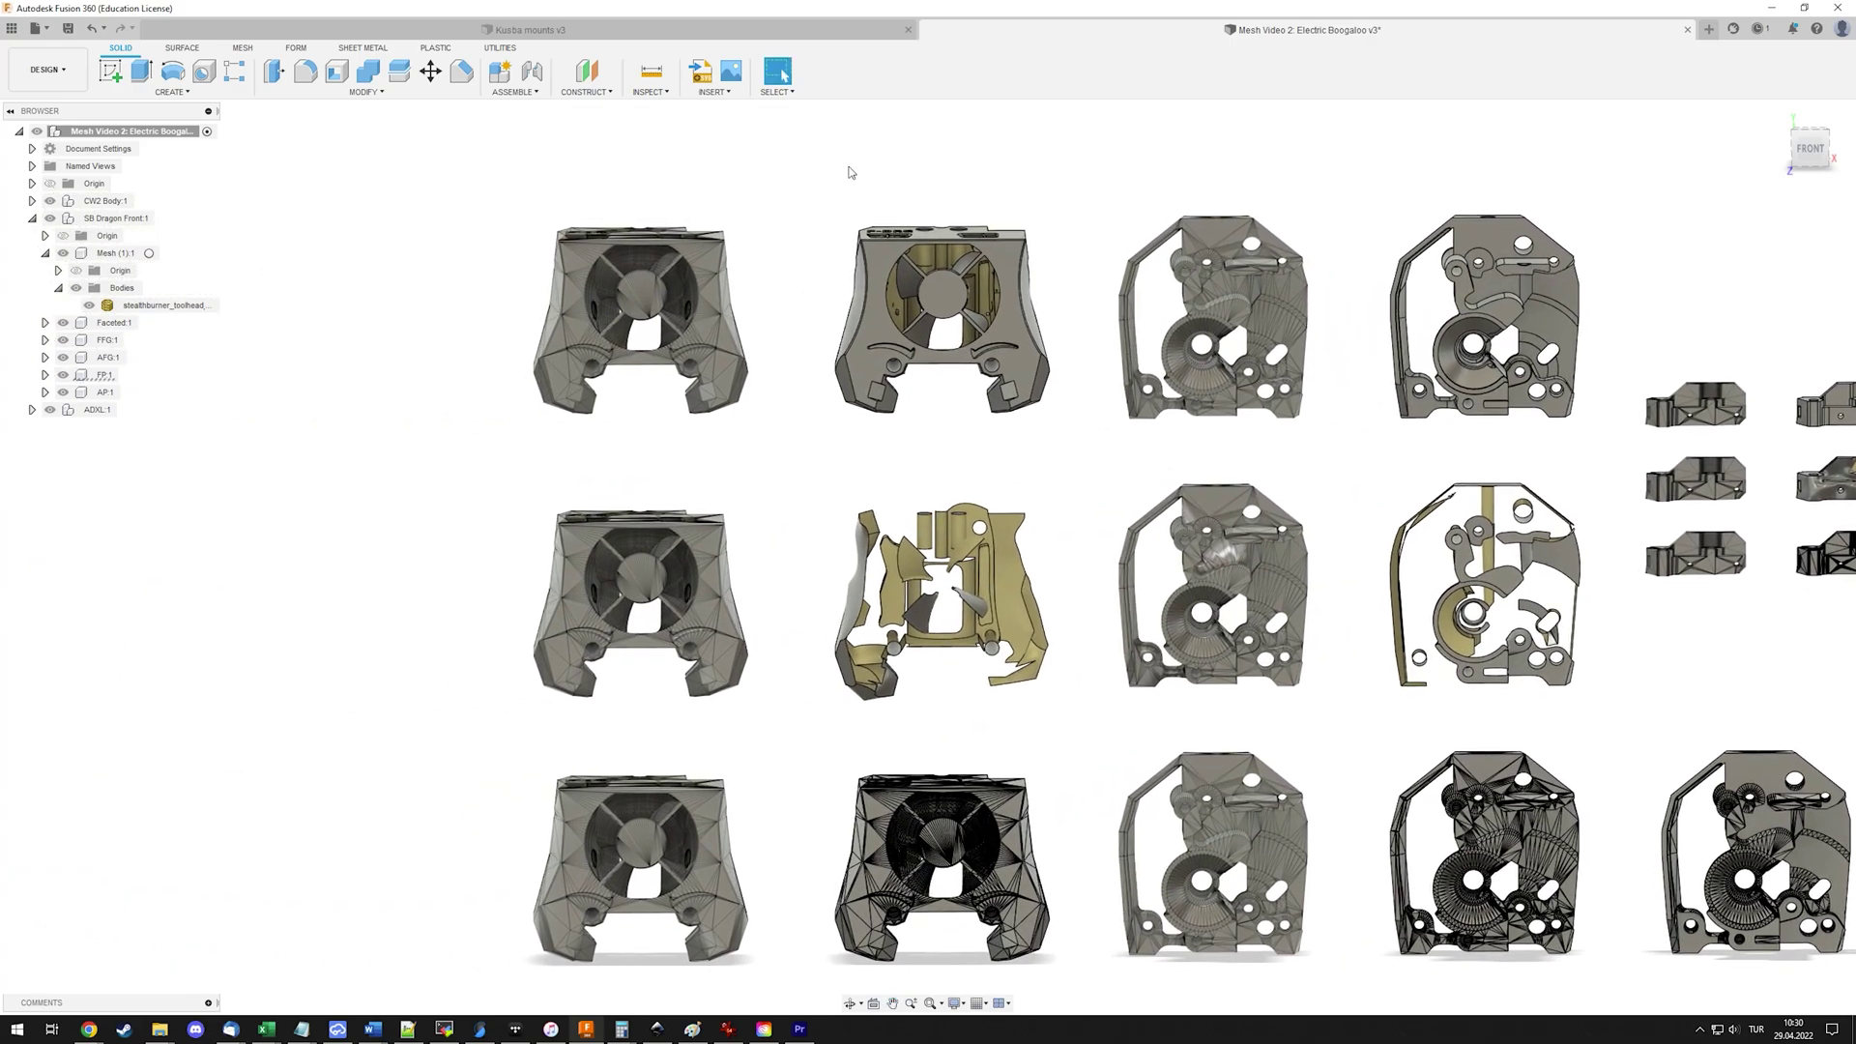
left_click(716, 92)
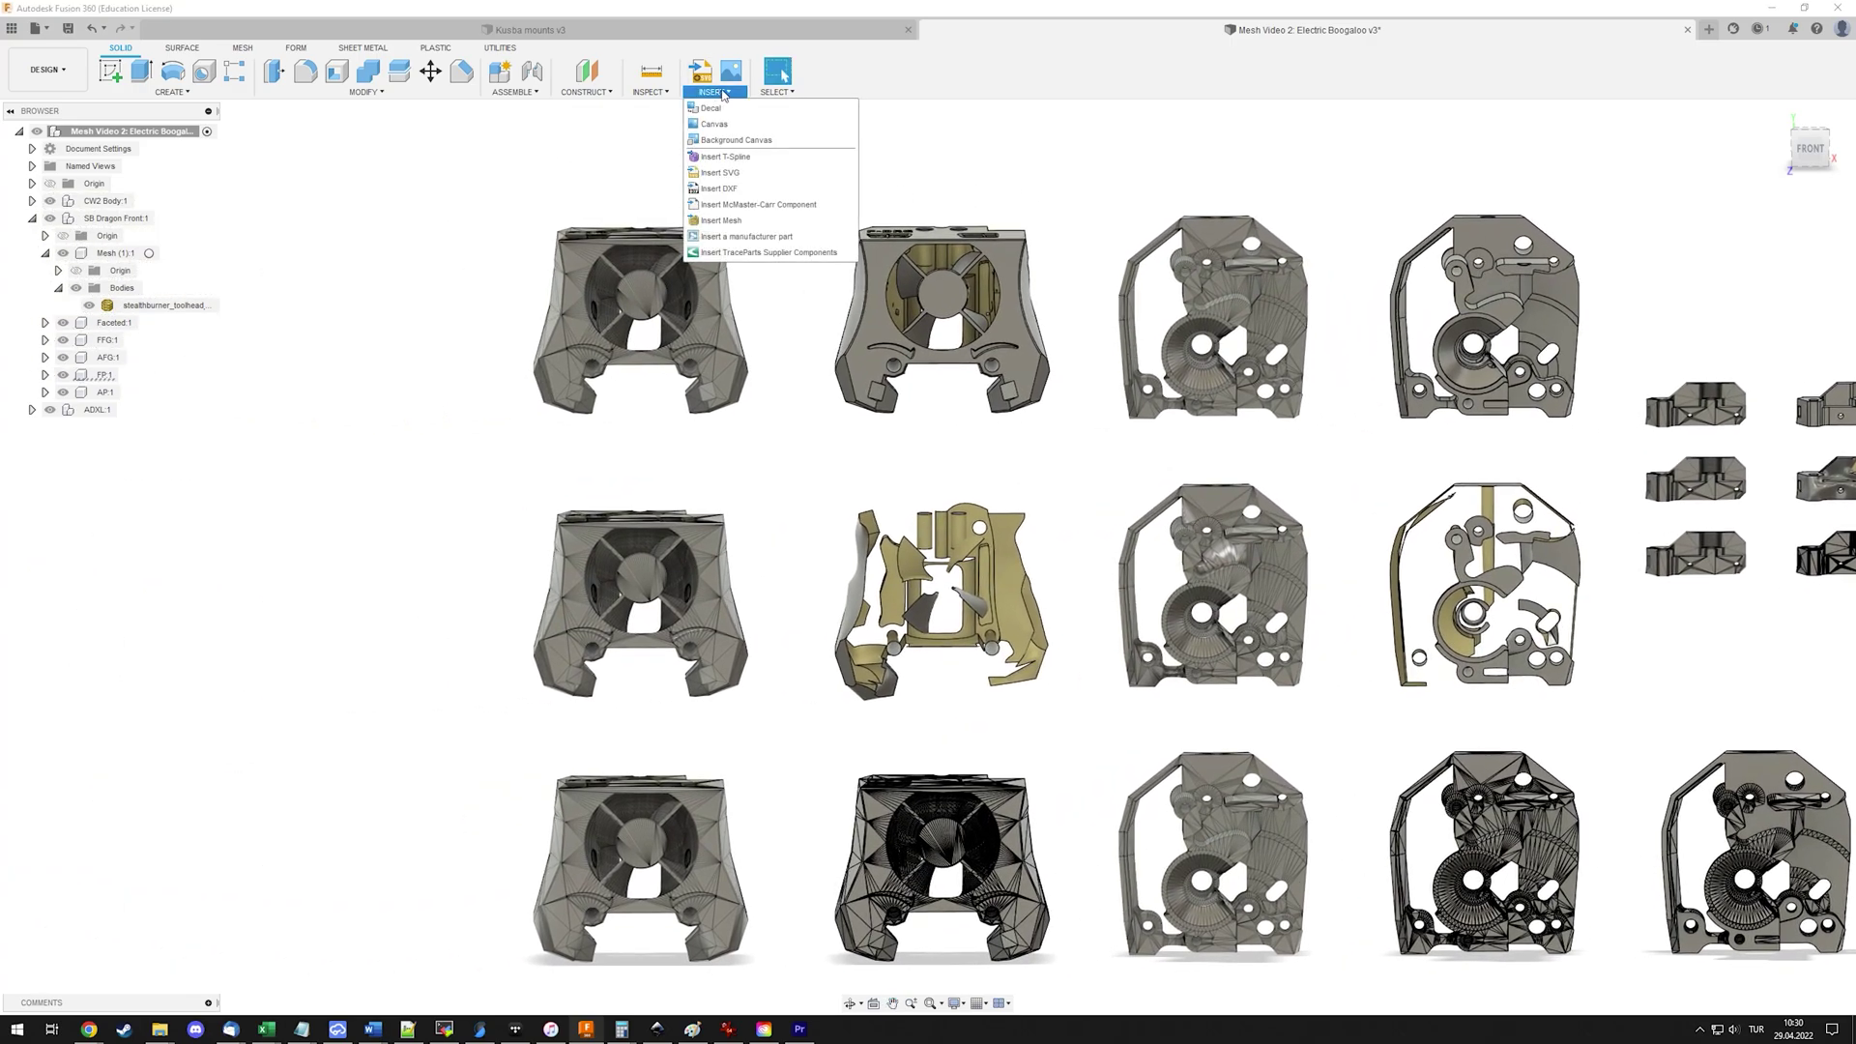
left_click(752, 129)
left_click(716, 92)
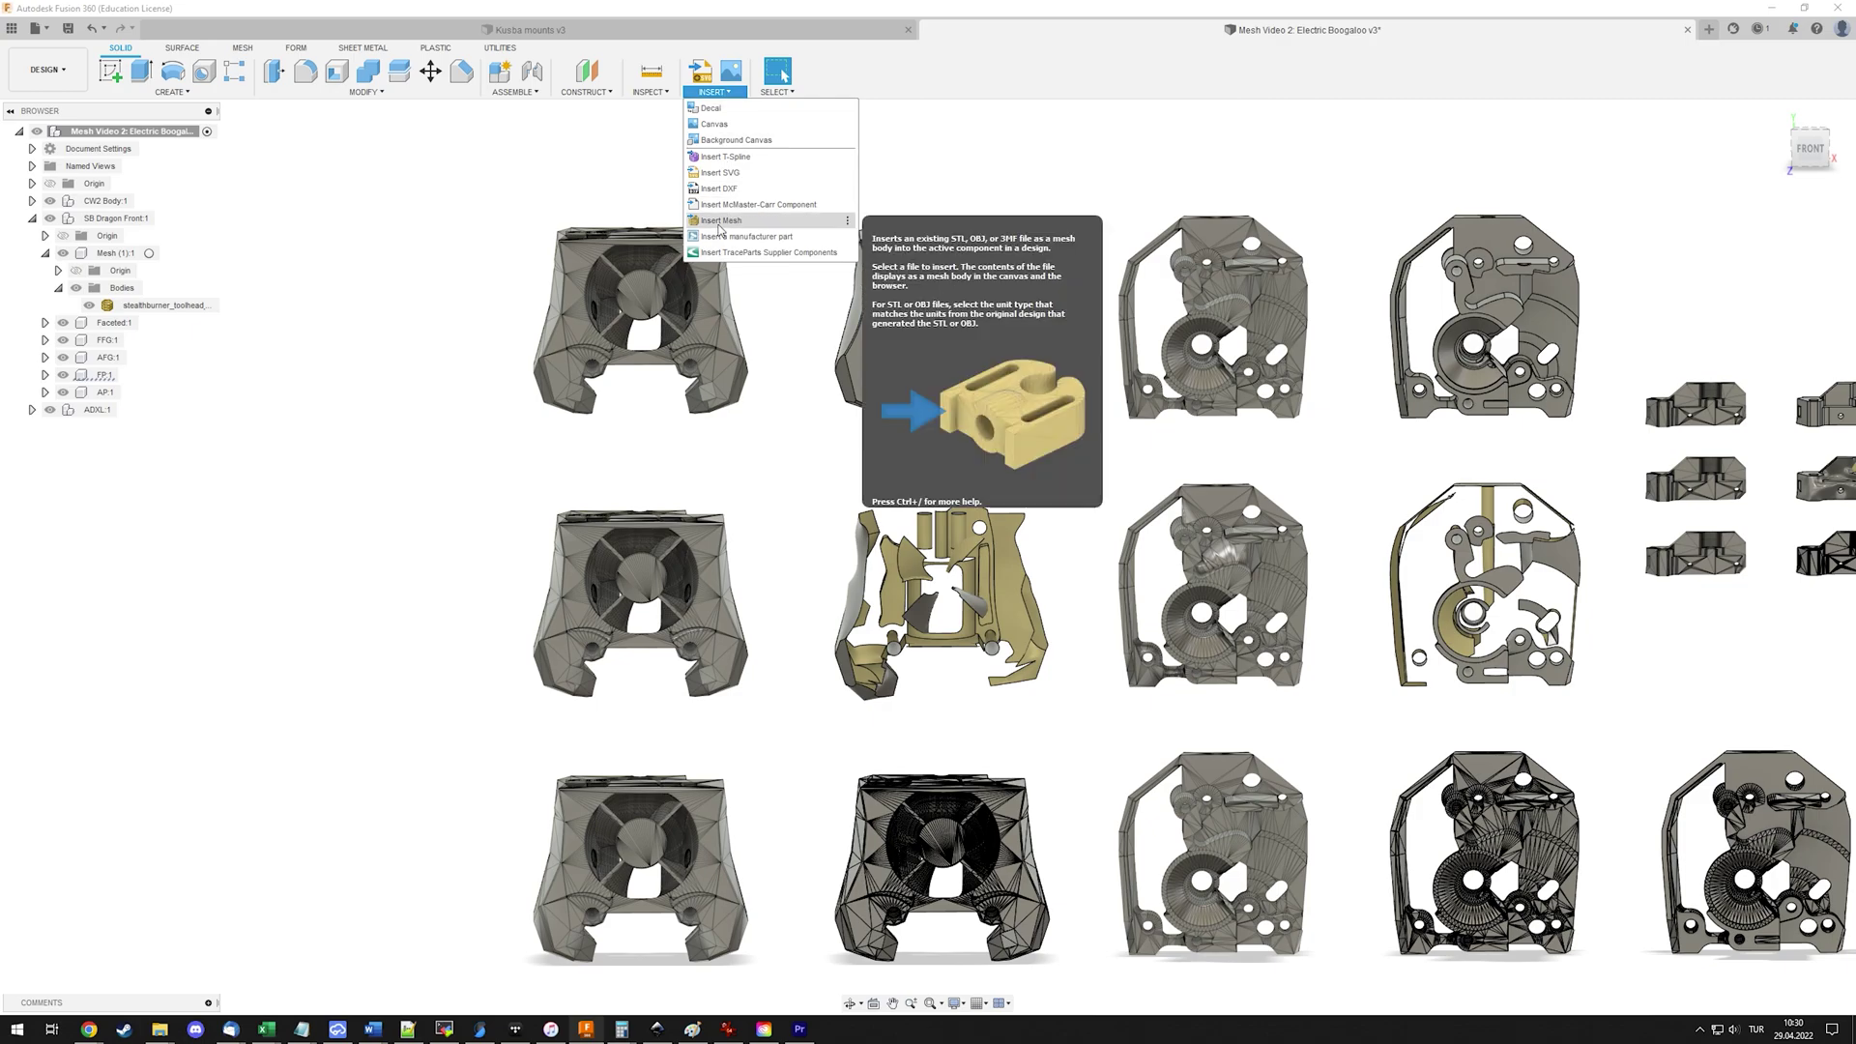
left_click(365, 183)
Focus on the bottom-row toolhead front mesh and review the mesh preparation and modification commands.
middle_click_drag(613, 799, 855, 489)
left_click(855, 490)
scroll(855, 489, "up", 5)
left_click(447, 184)
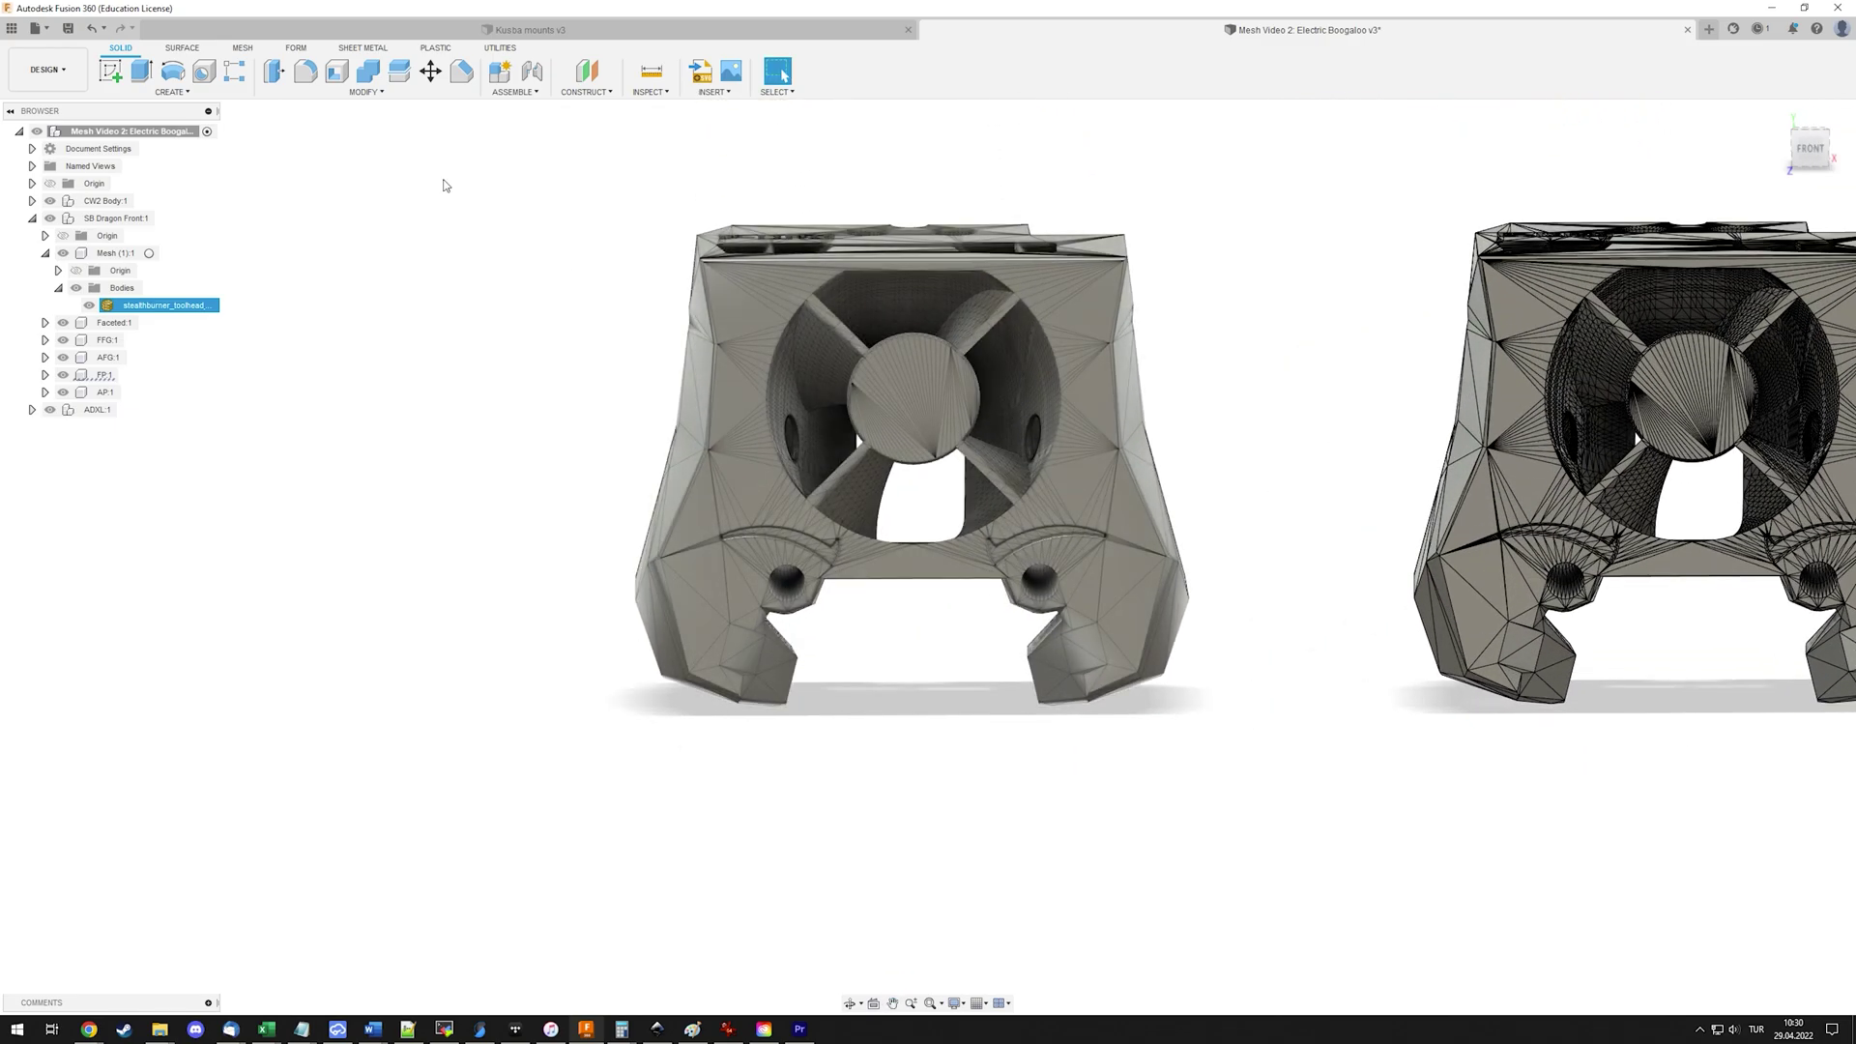
left_click(243, 49)
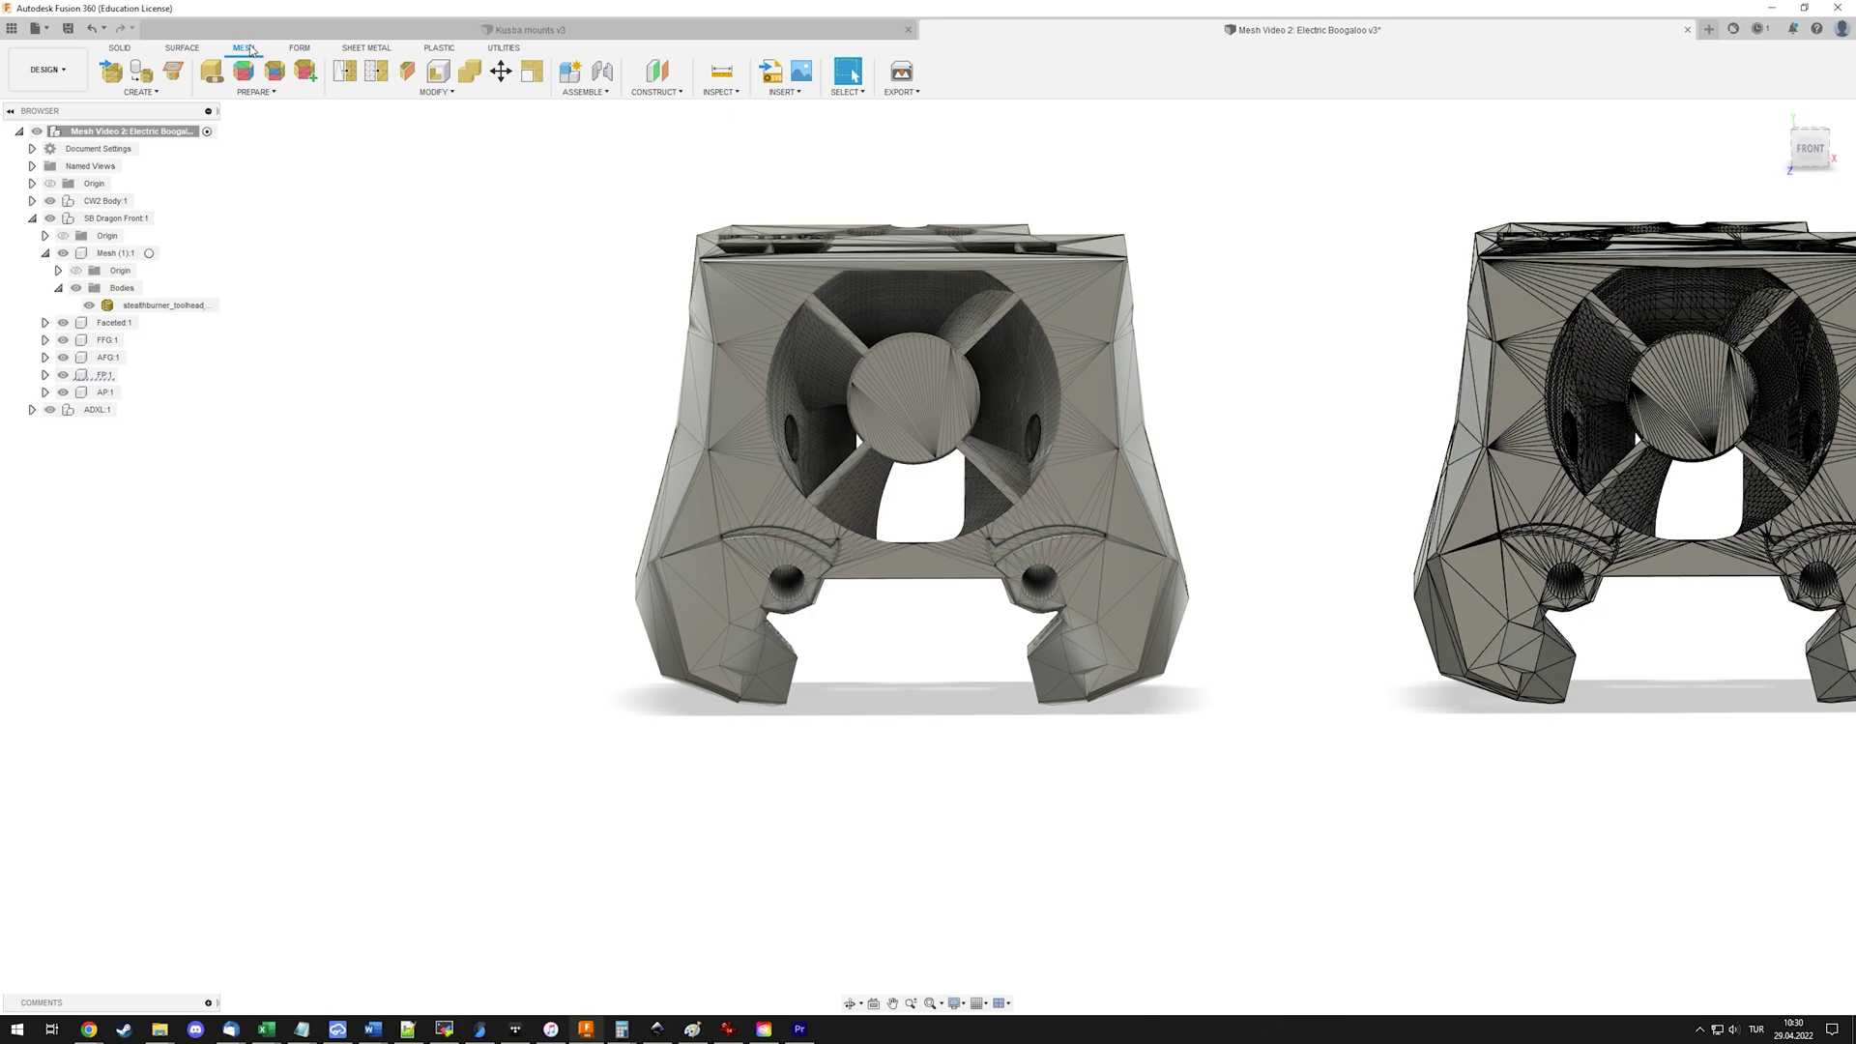
left_click(865, 436)
left_click(1149, 418)
left_click(439, 97)
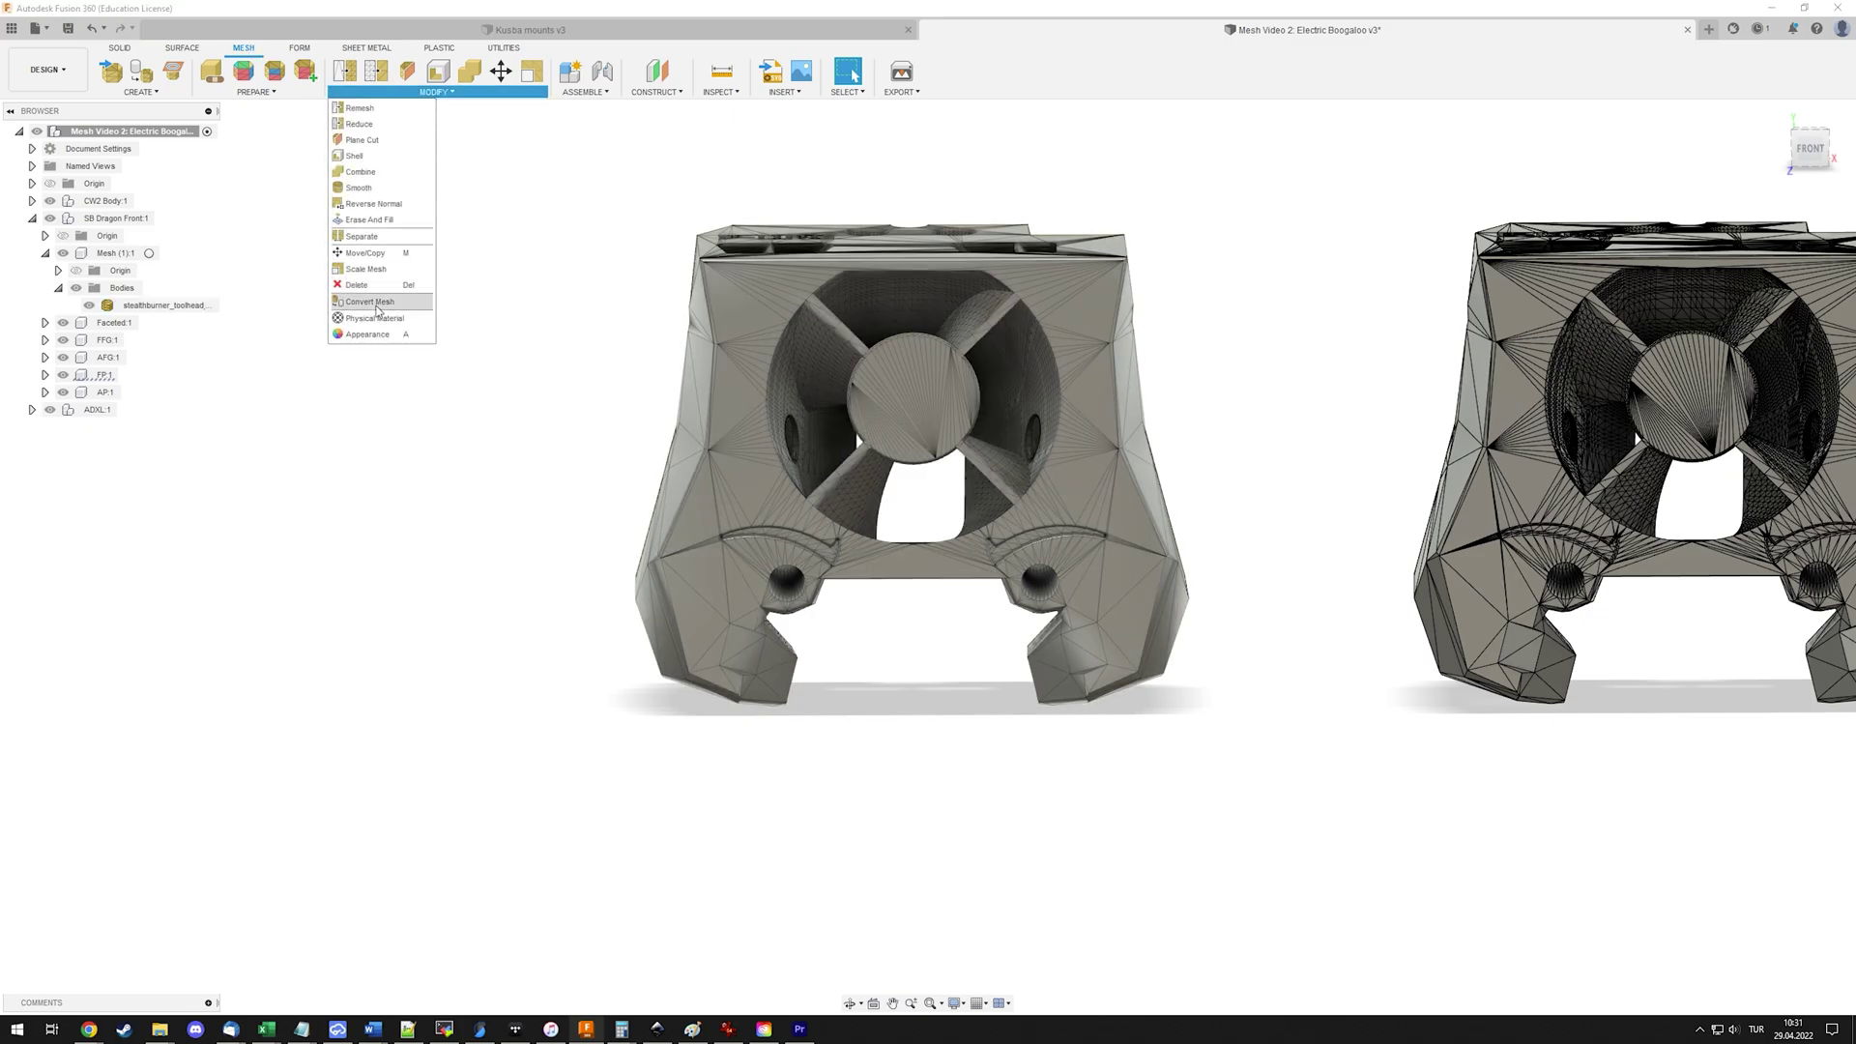
left_click(243, 97)
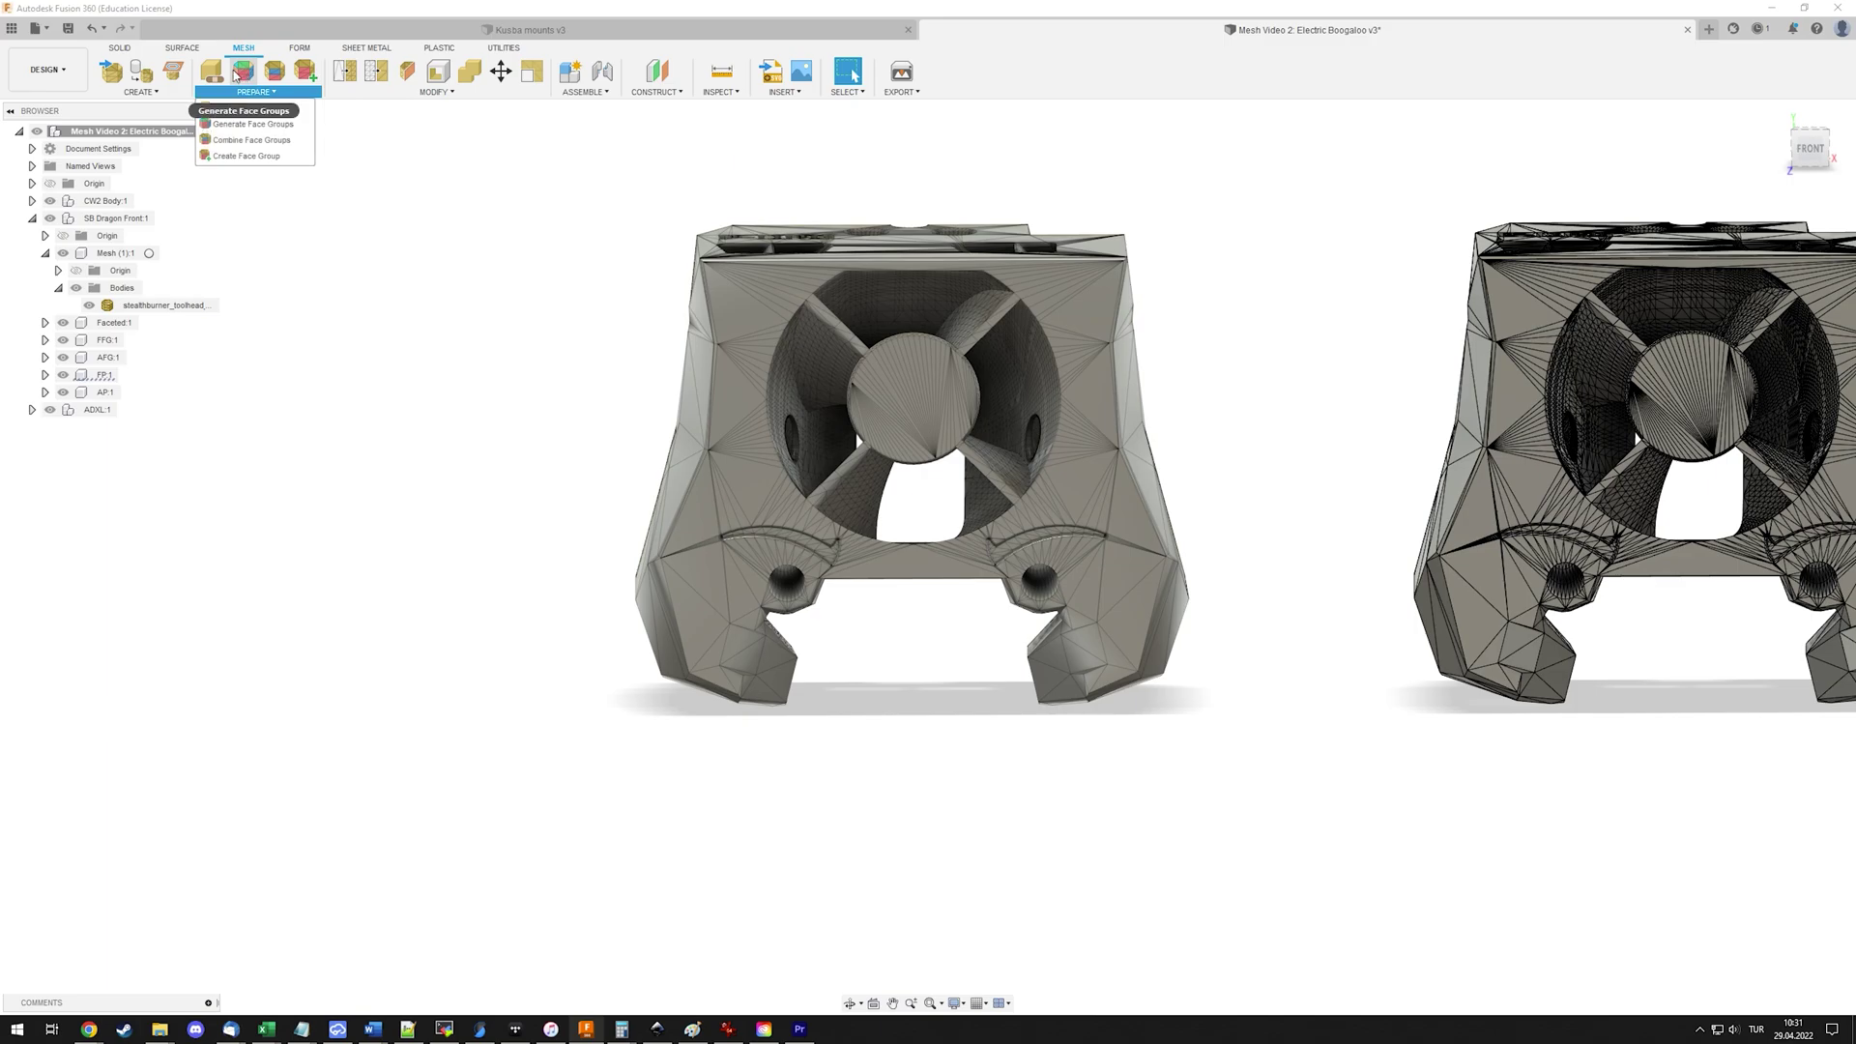
left_click(478, 280)
middle_click_drag(1395, 436, 1262, 441)
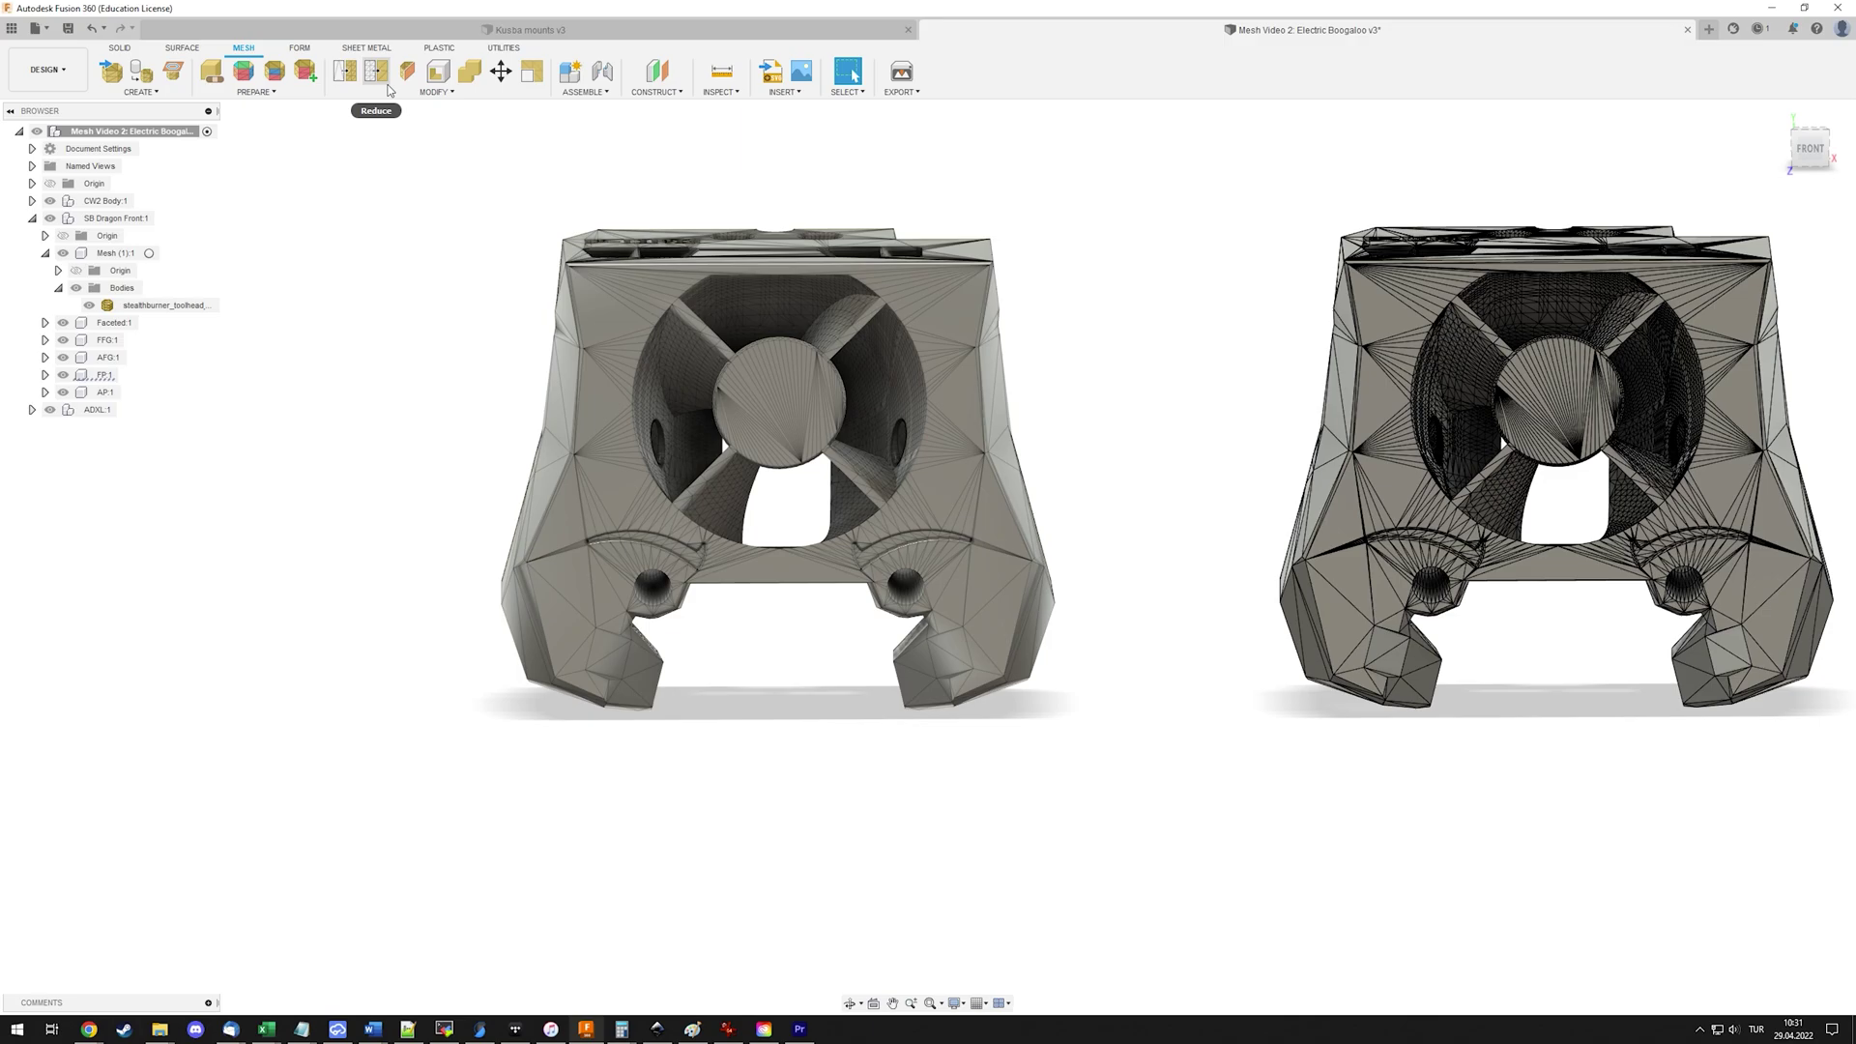
left_click(389, 91)
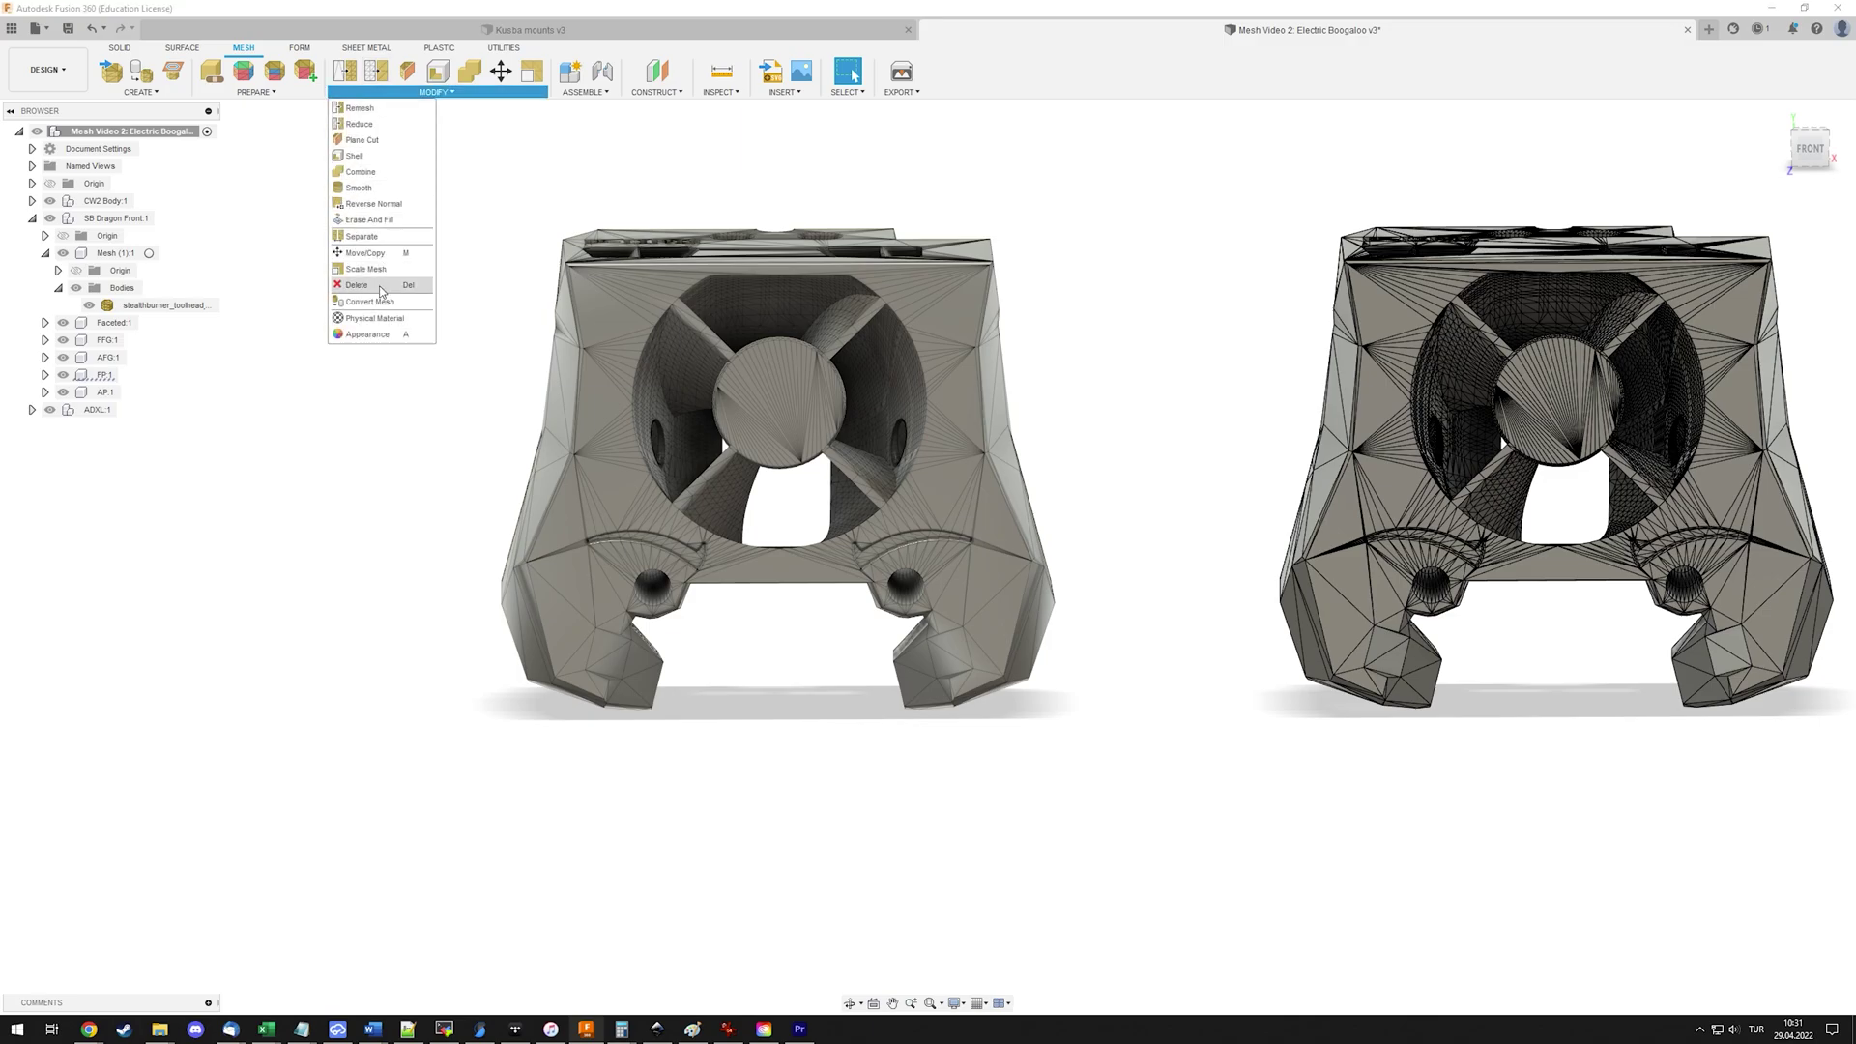
left_click(377, 308)
left_click(919, 513)
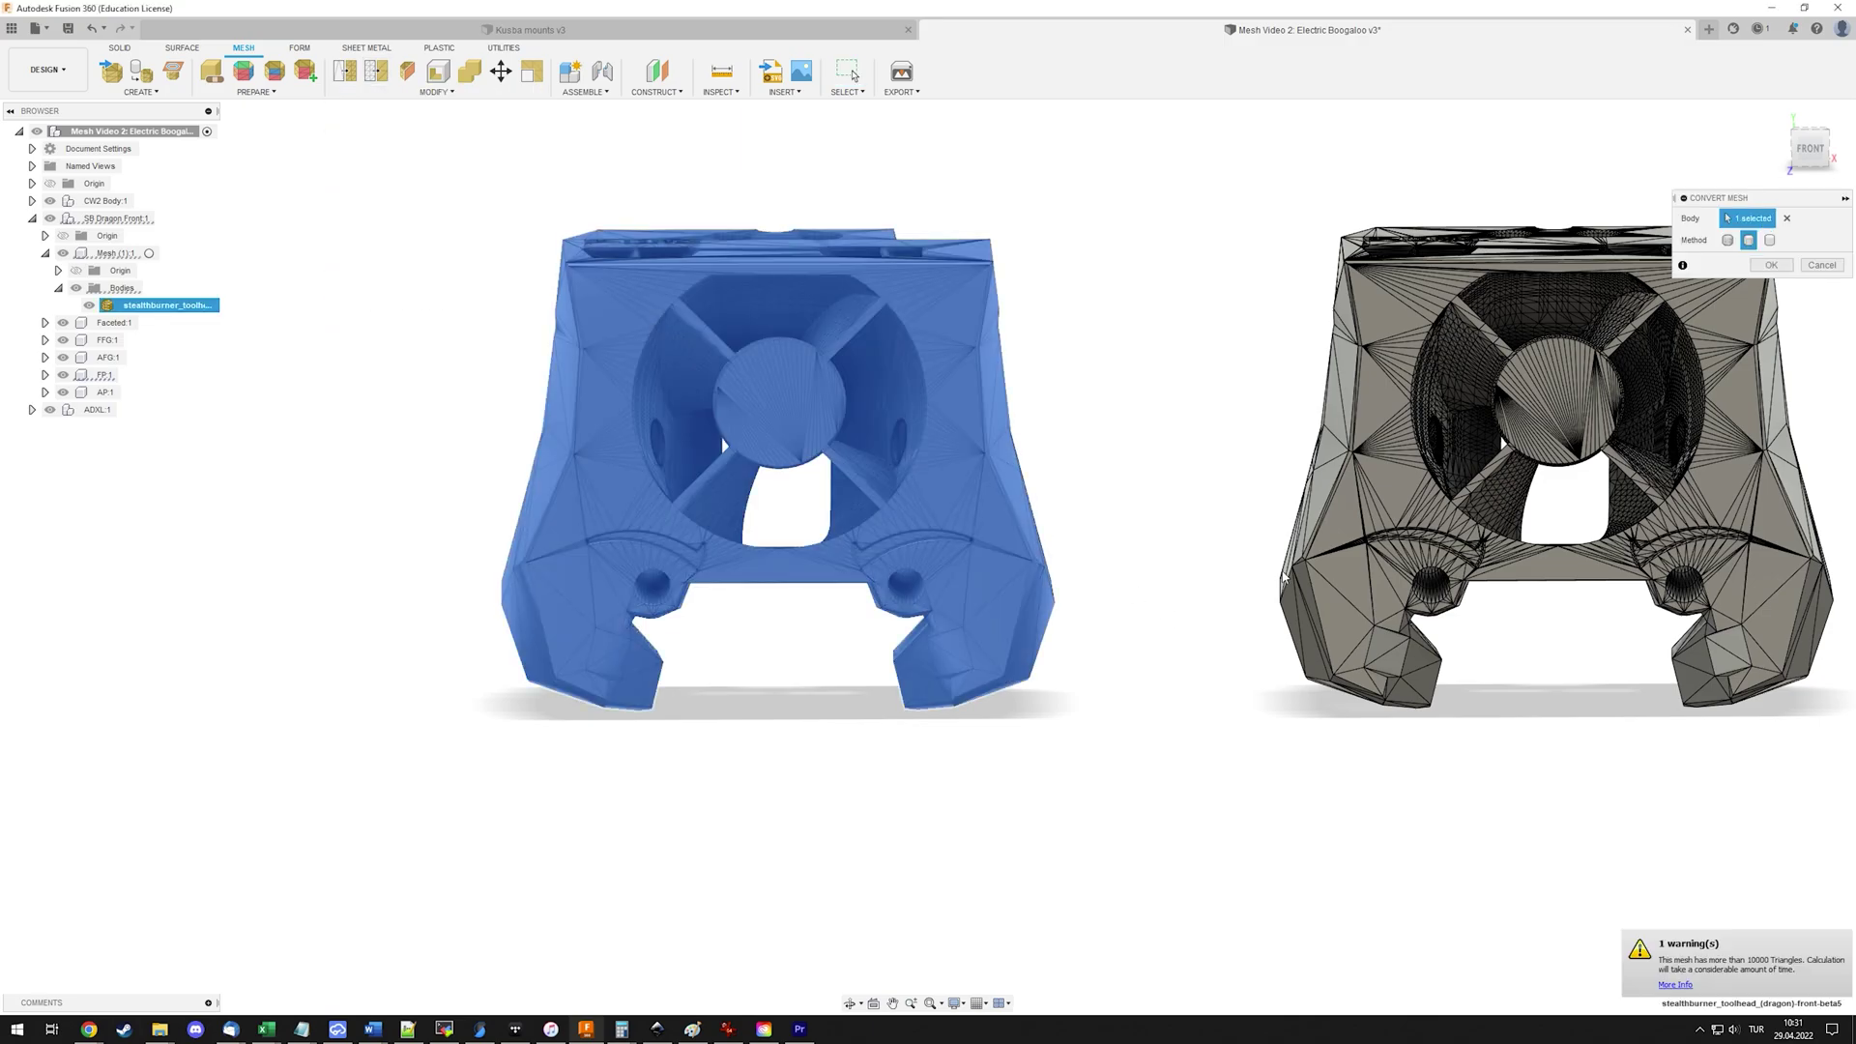
left_click(1728, 241)
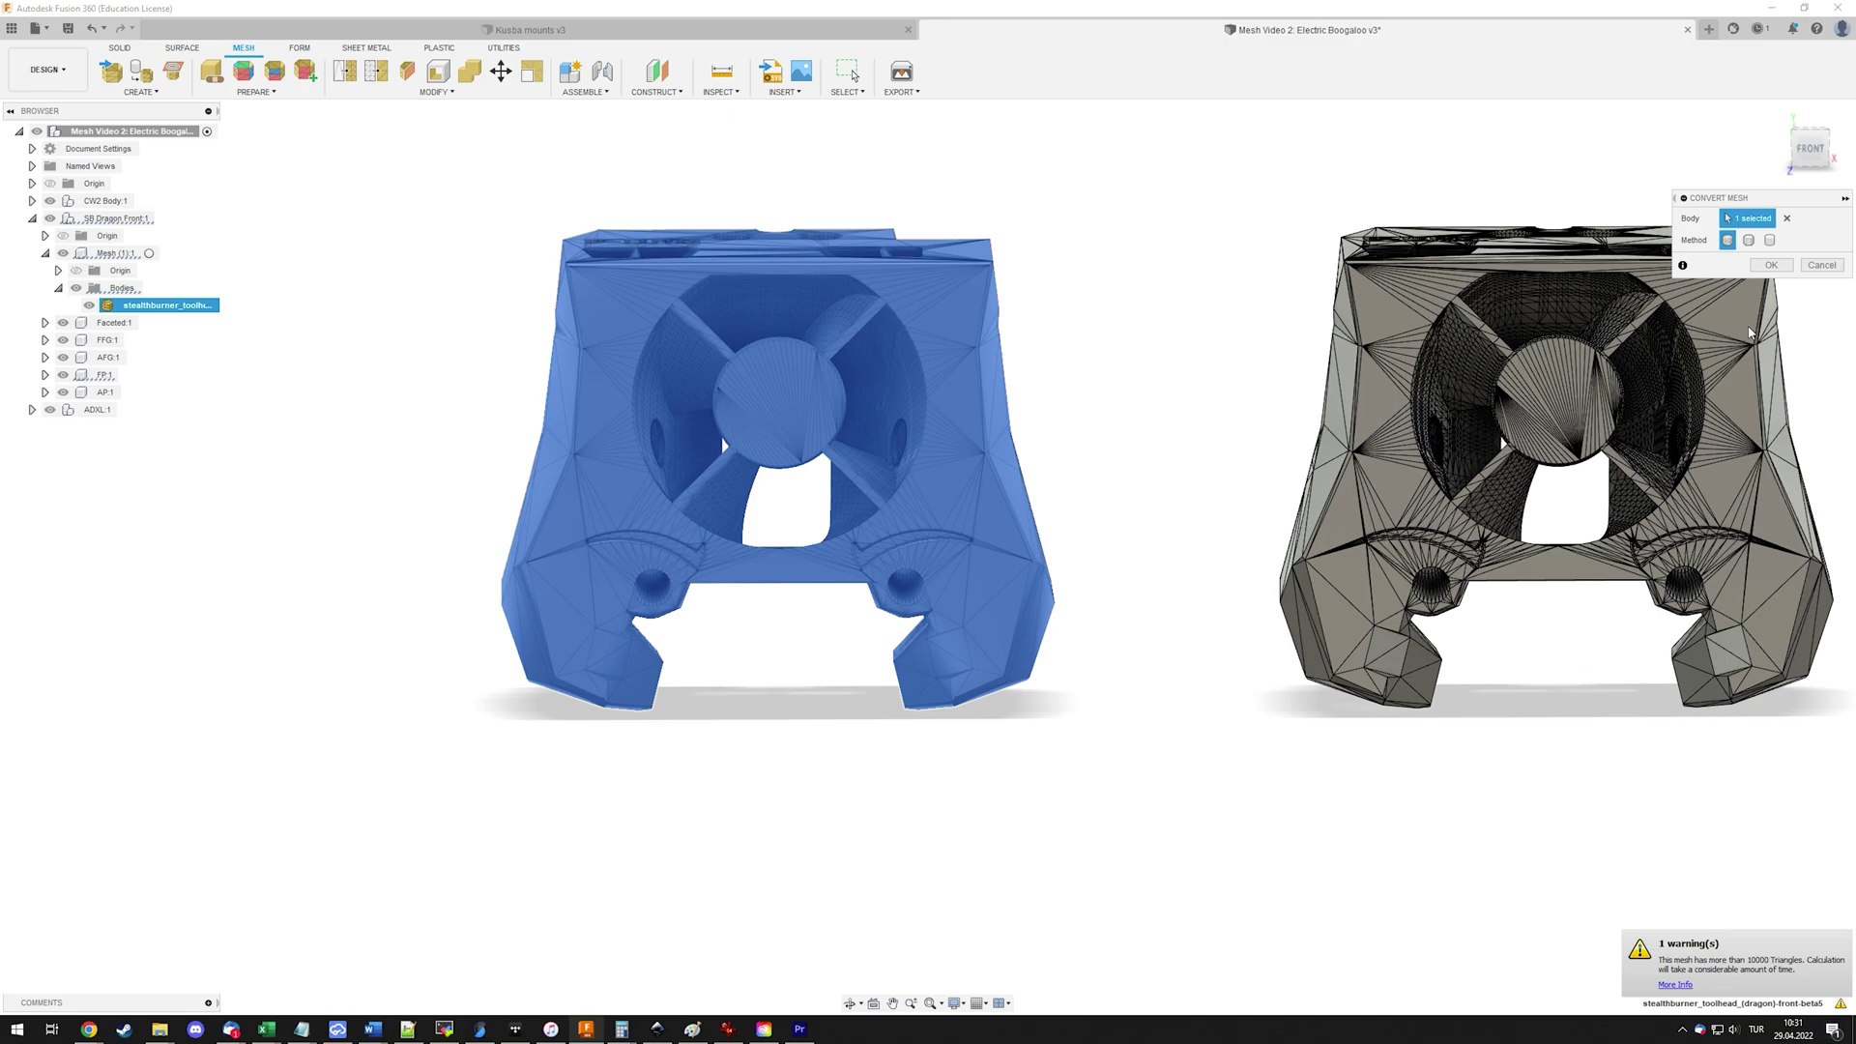
left_click(1749, 240)
left_click(1771, 265)
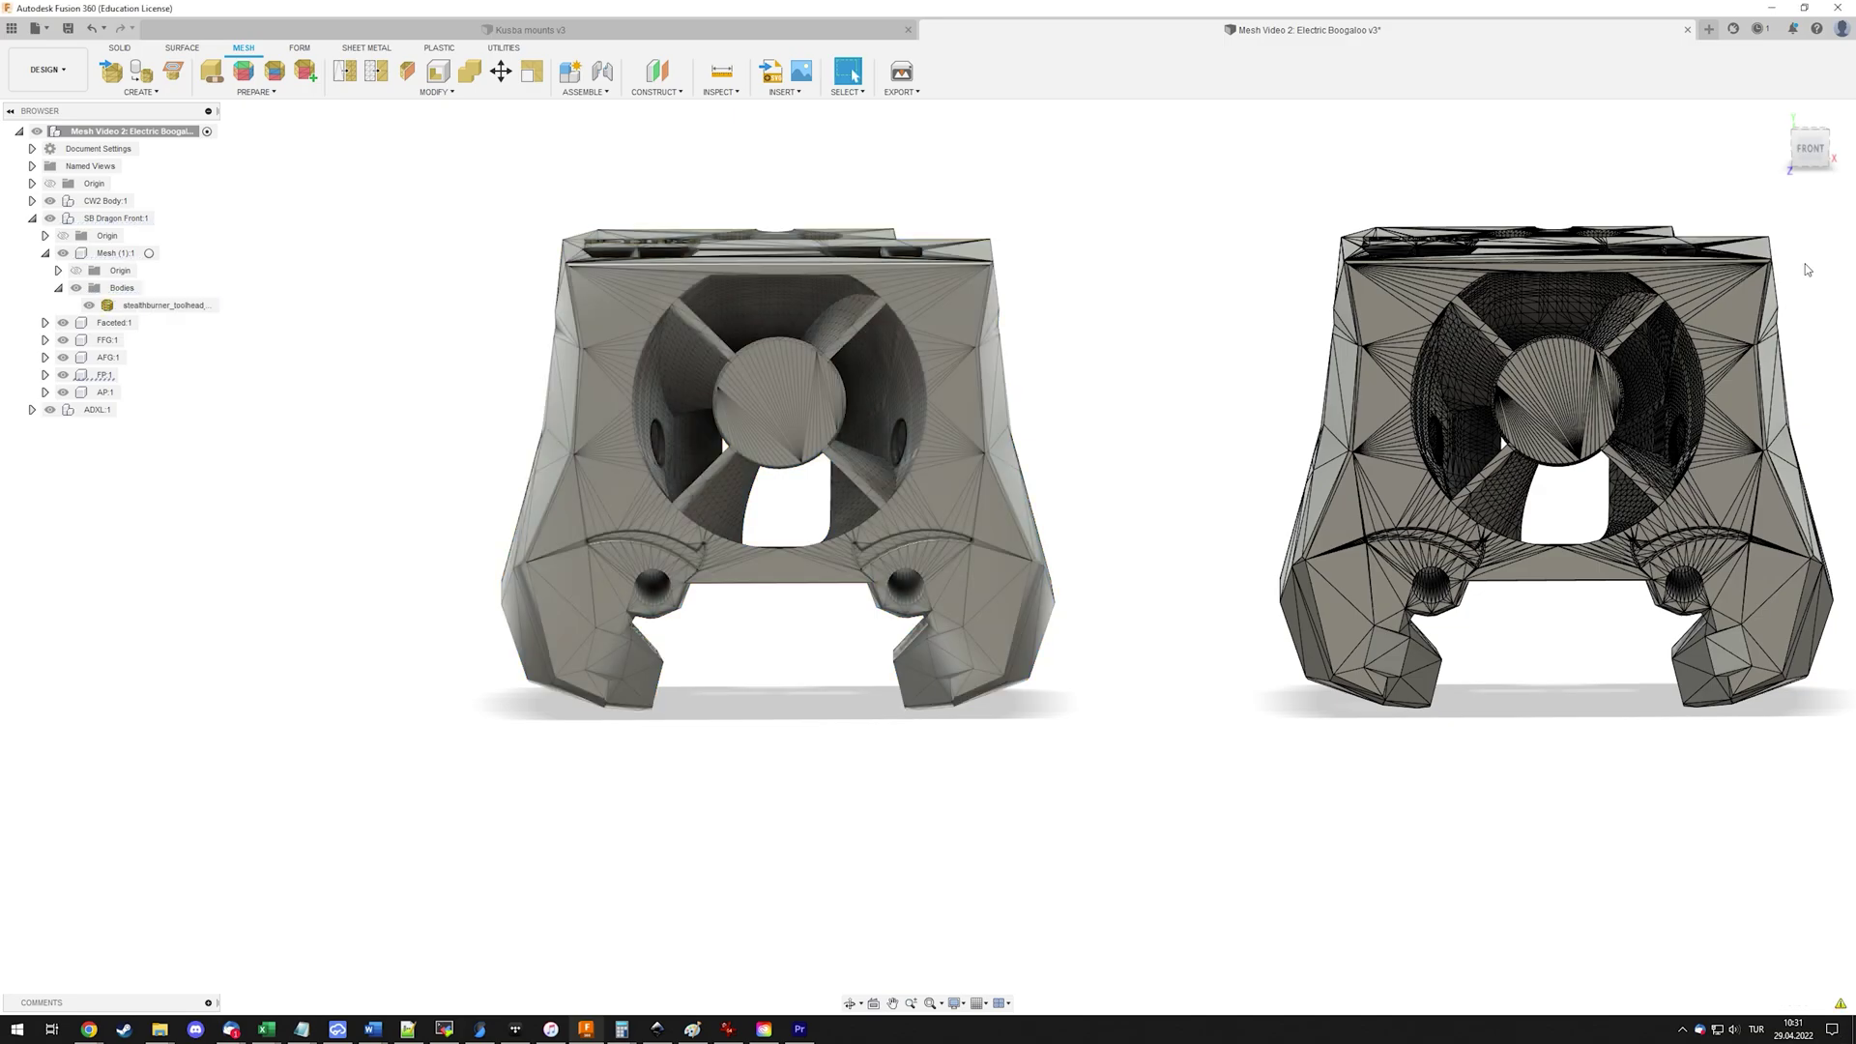
Compare the Accurate and Fast types of face-group generation for the bottom-row toolhead front mesh, without applying them.
middle_click_drag(1232, 330, 1259, 337)
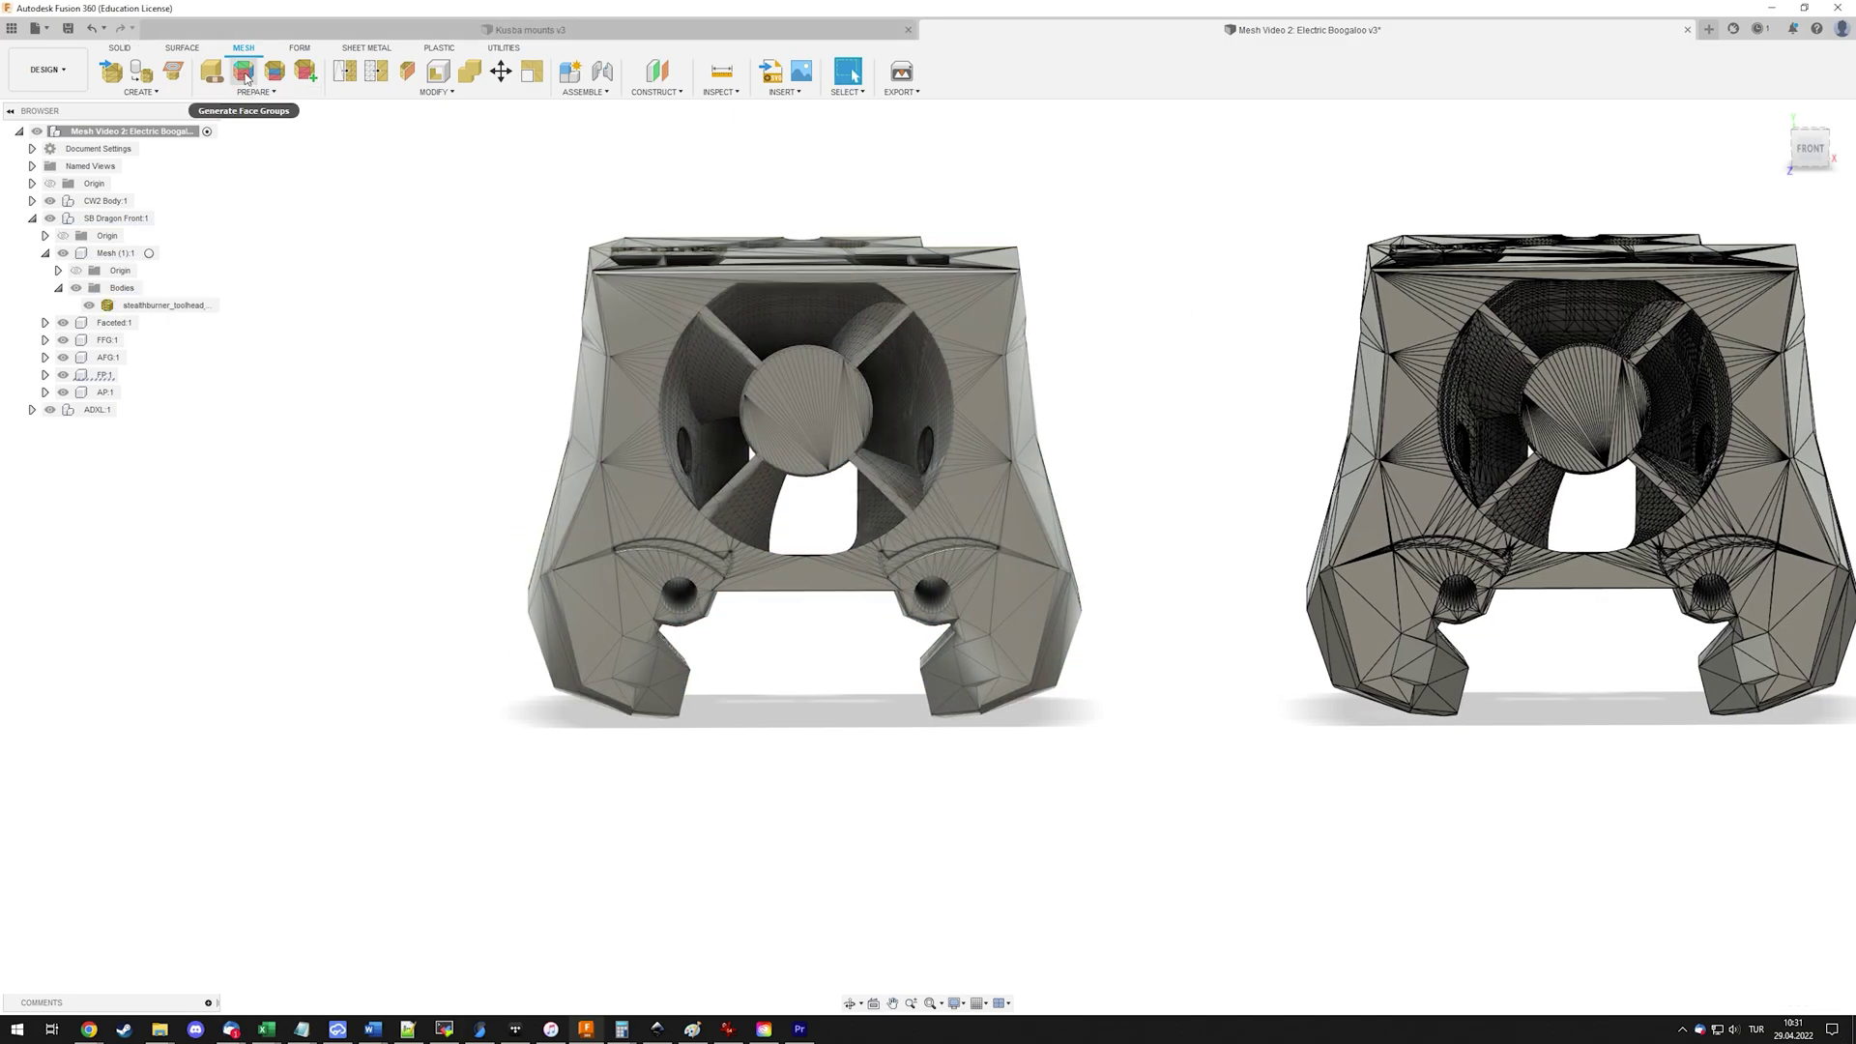
left_click(245, 73)
left_click(624, 298)
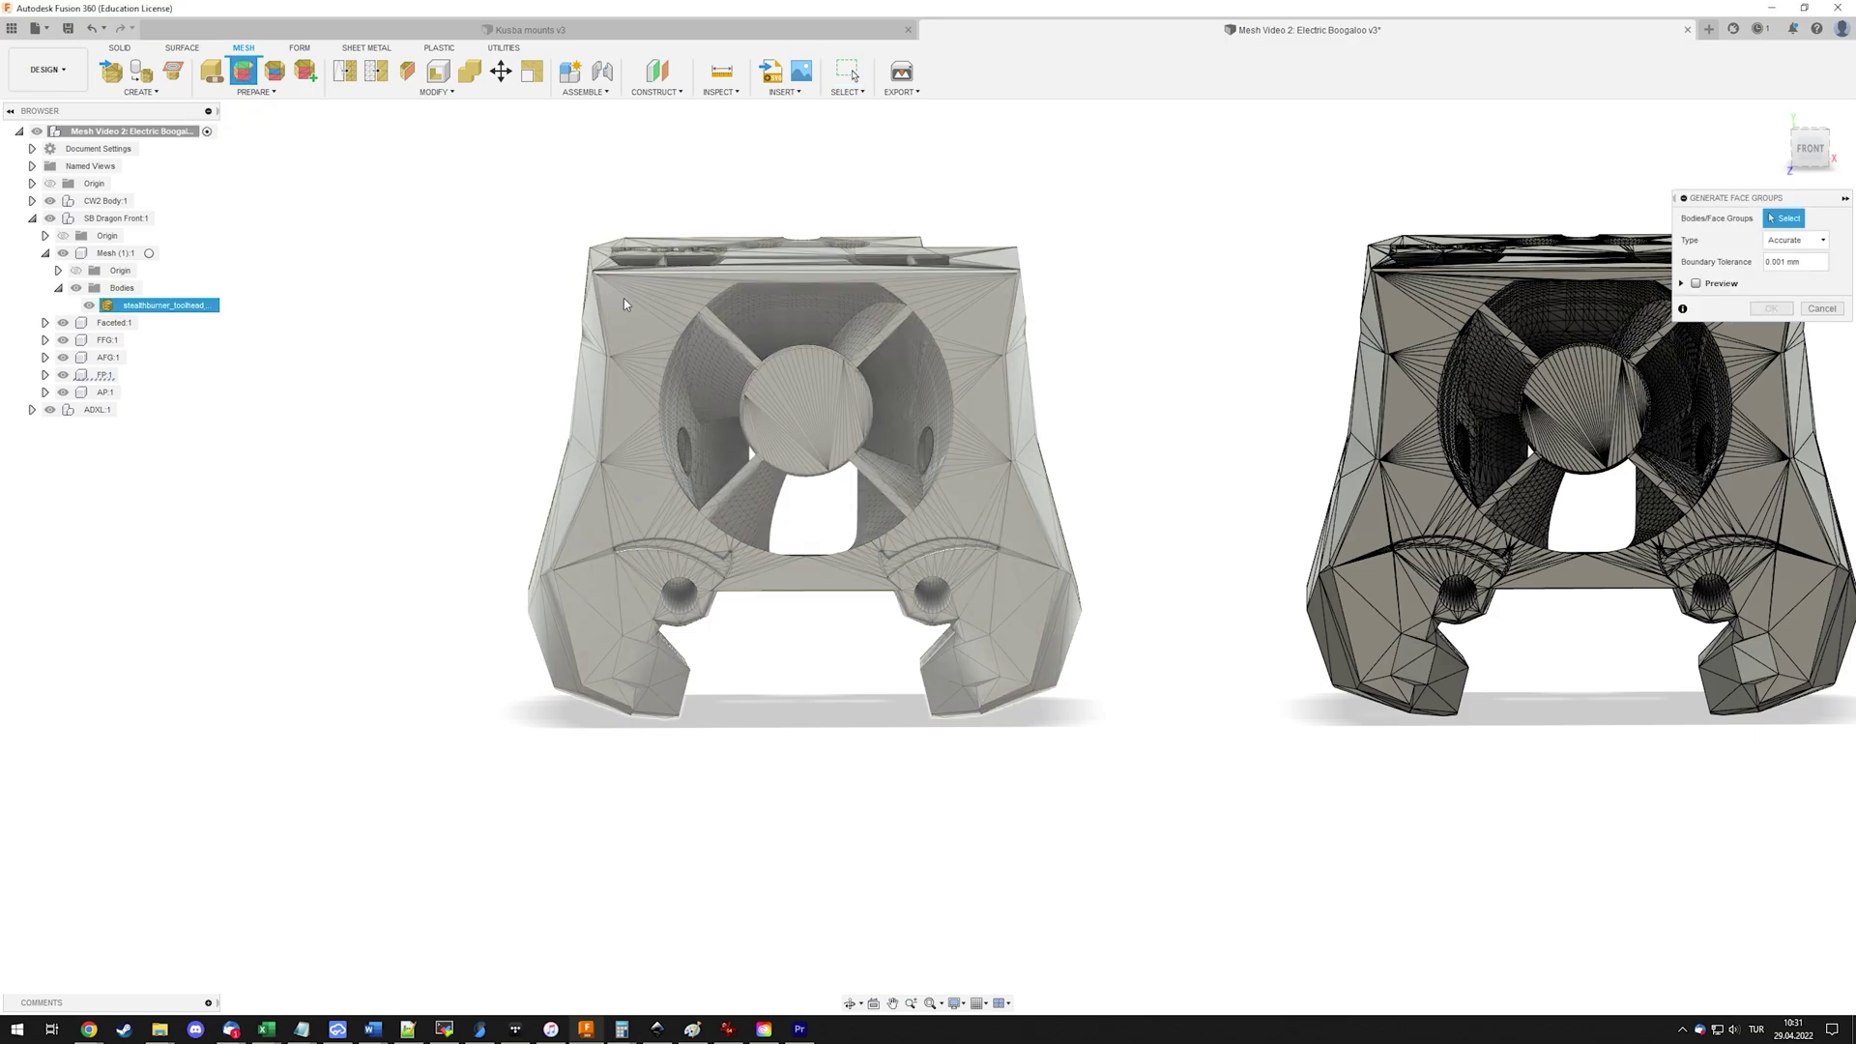
left_click(1811, 243)
left_click(1808, 241)
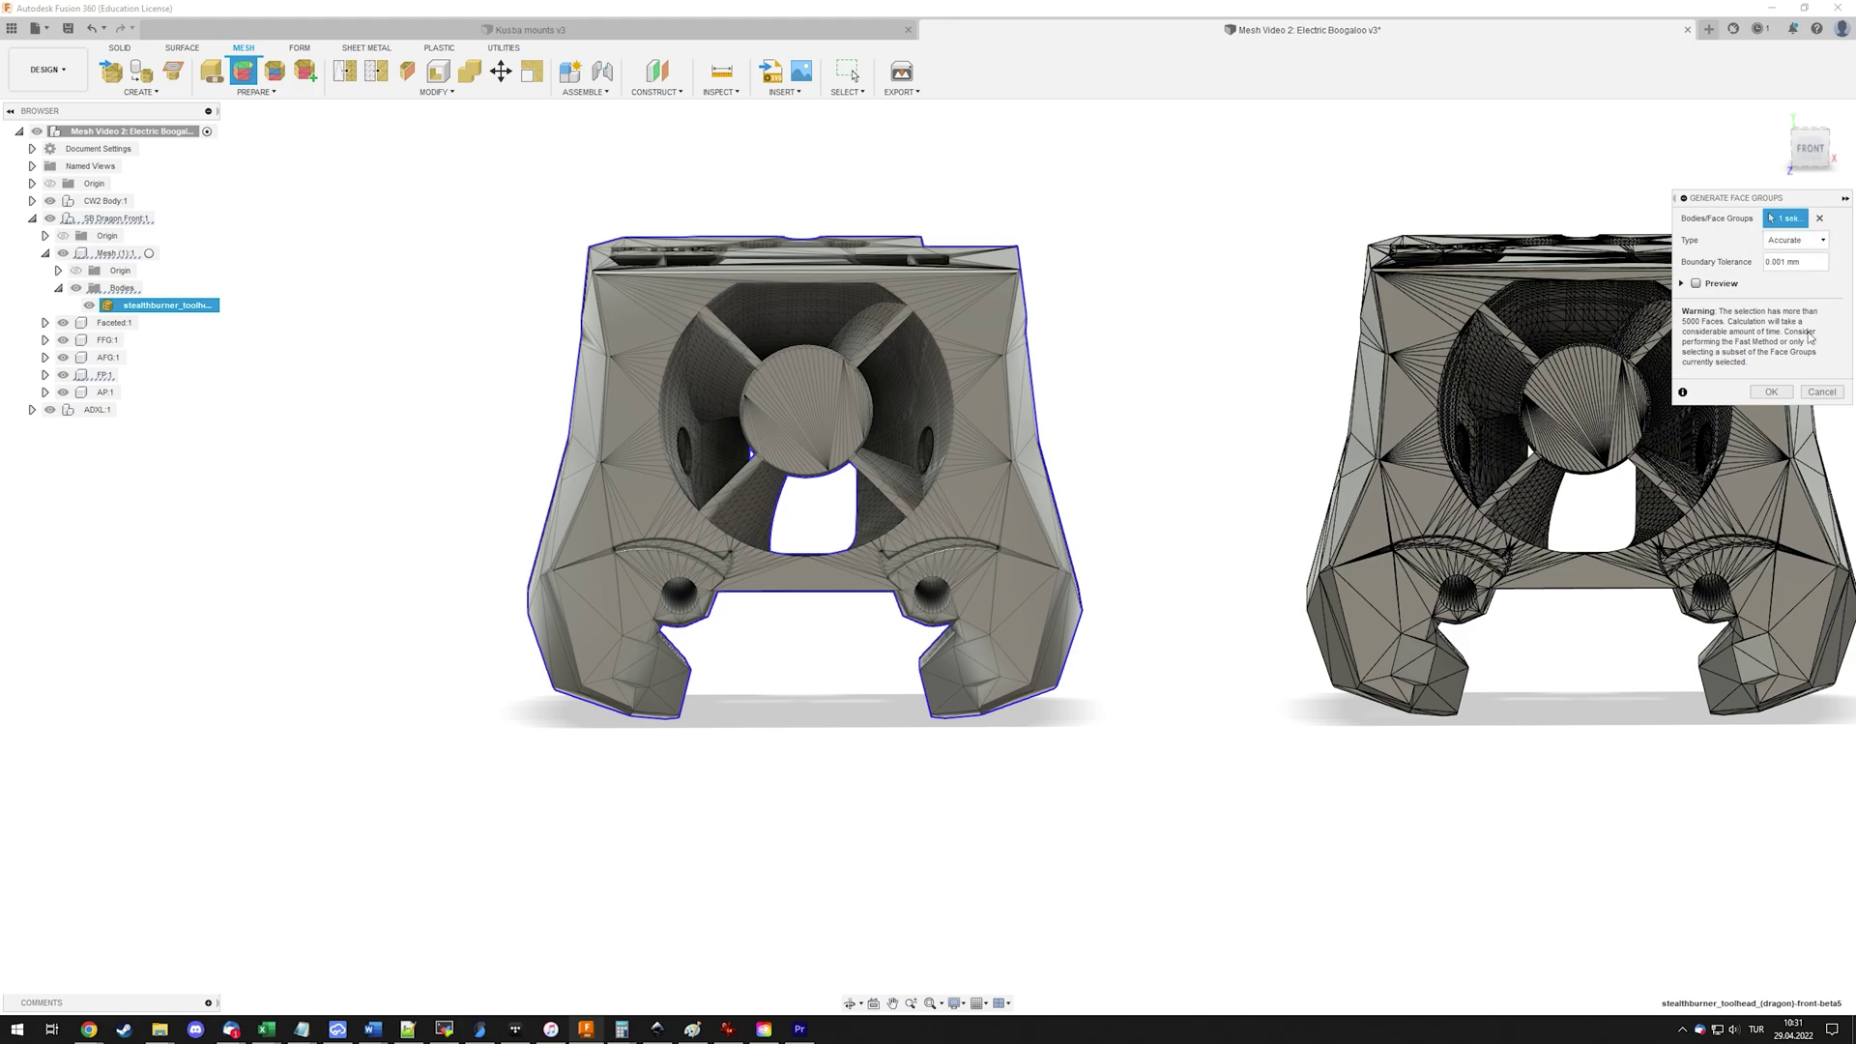
left_click(1809, 242)
left_click(1804, 261)
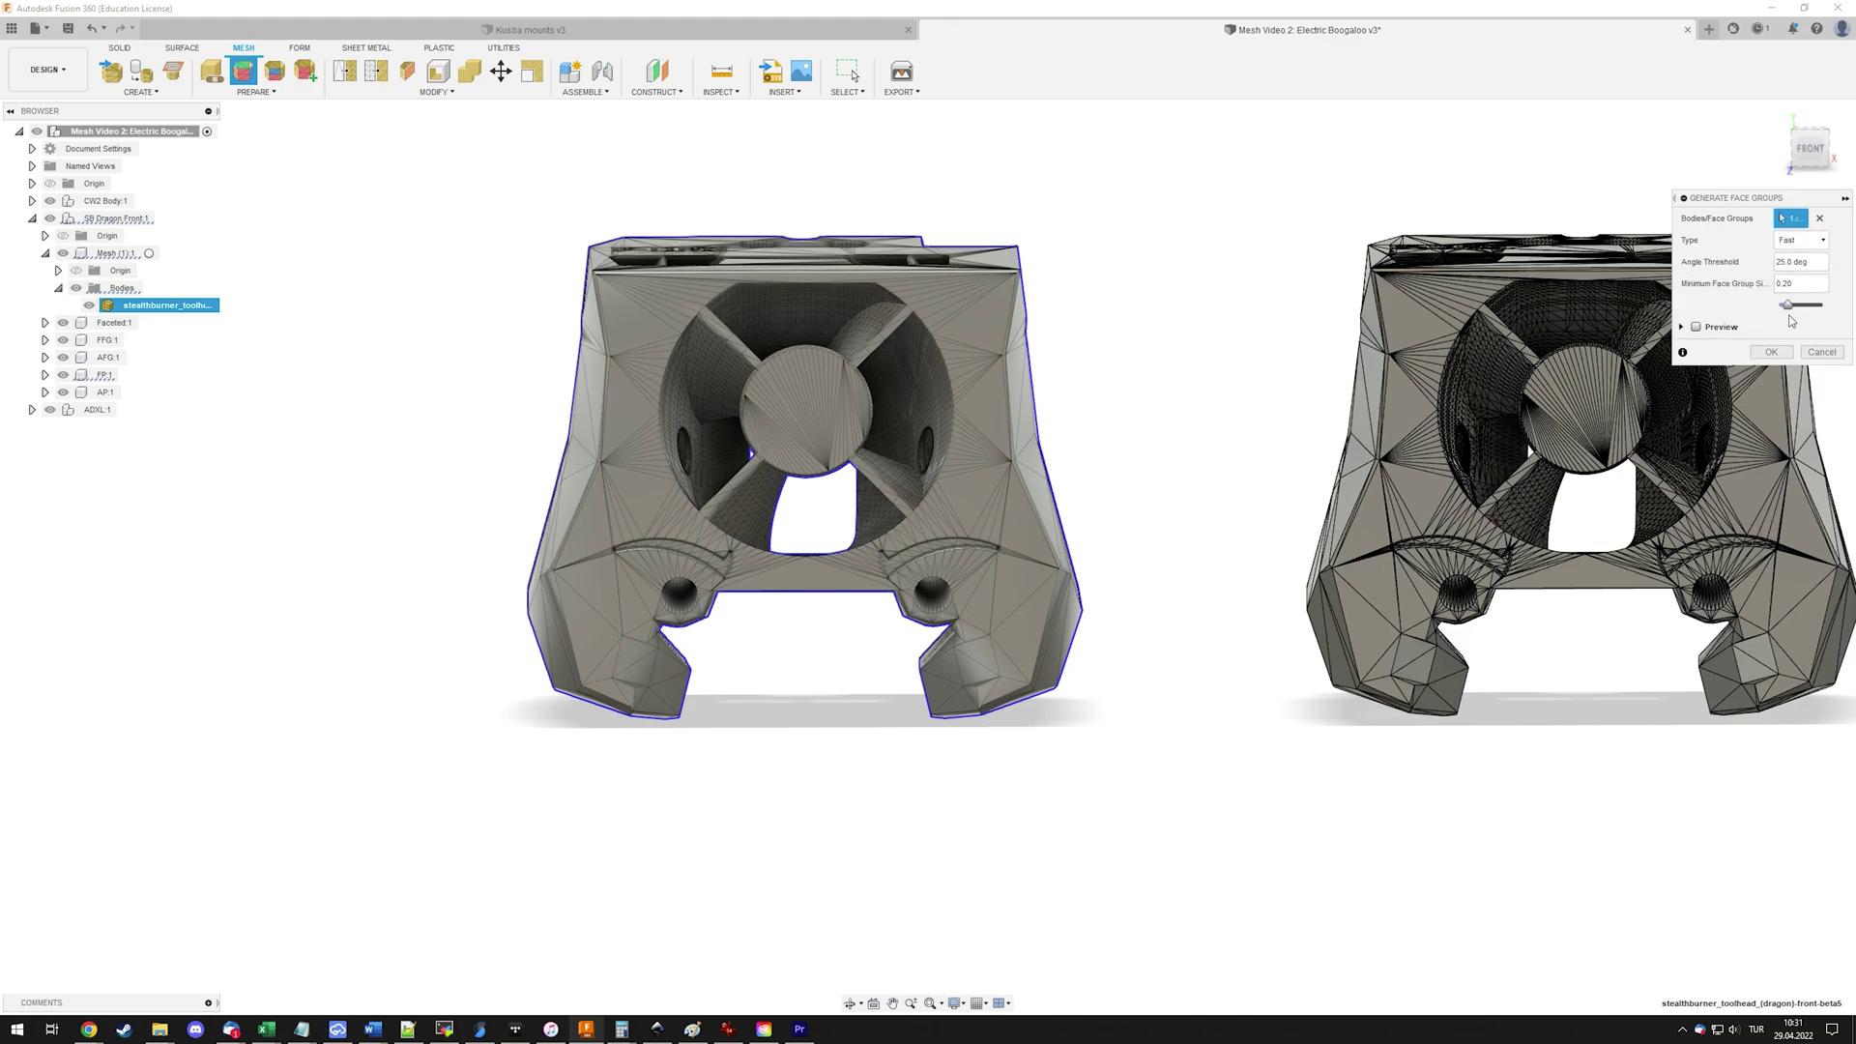
left_click(1802, 239)
left_click(1801, 280)
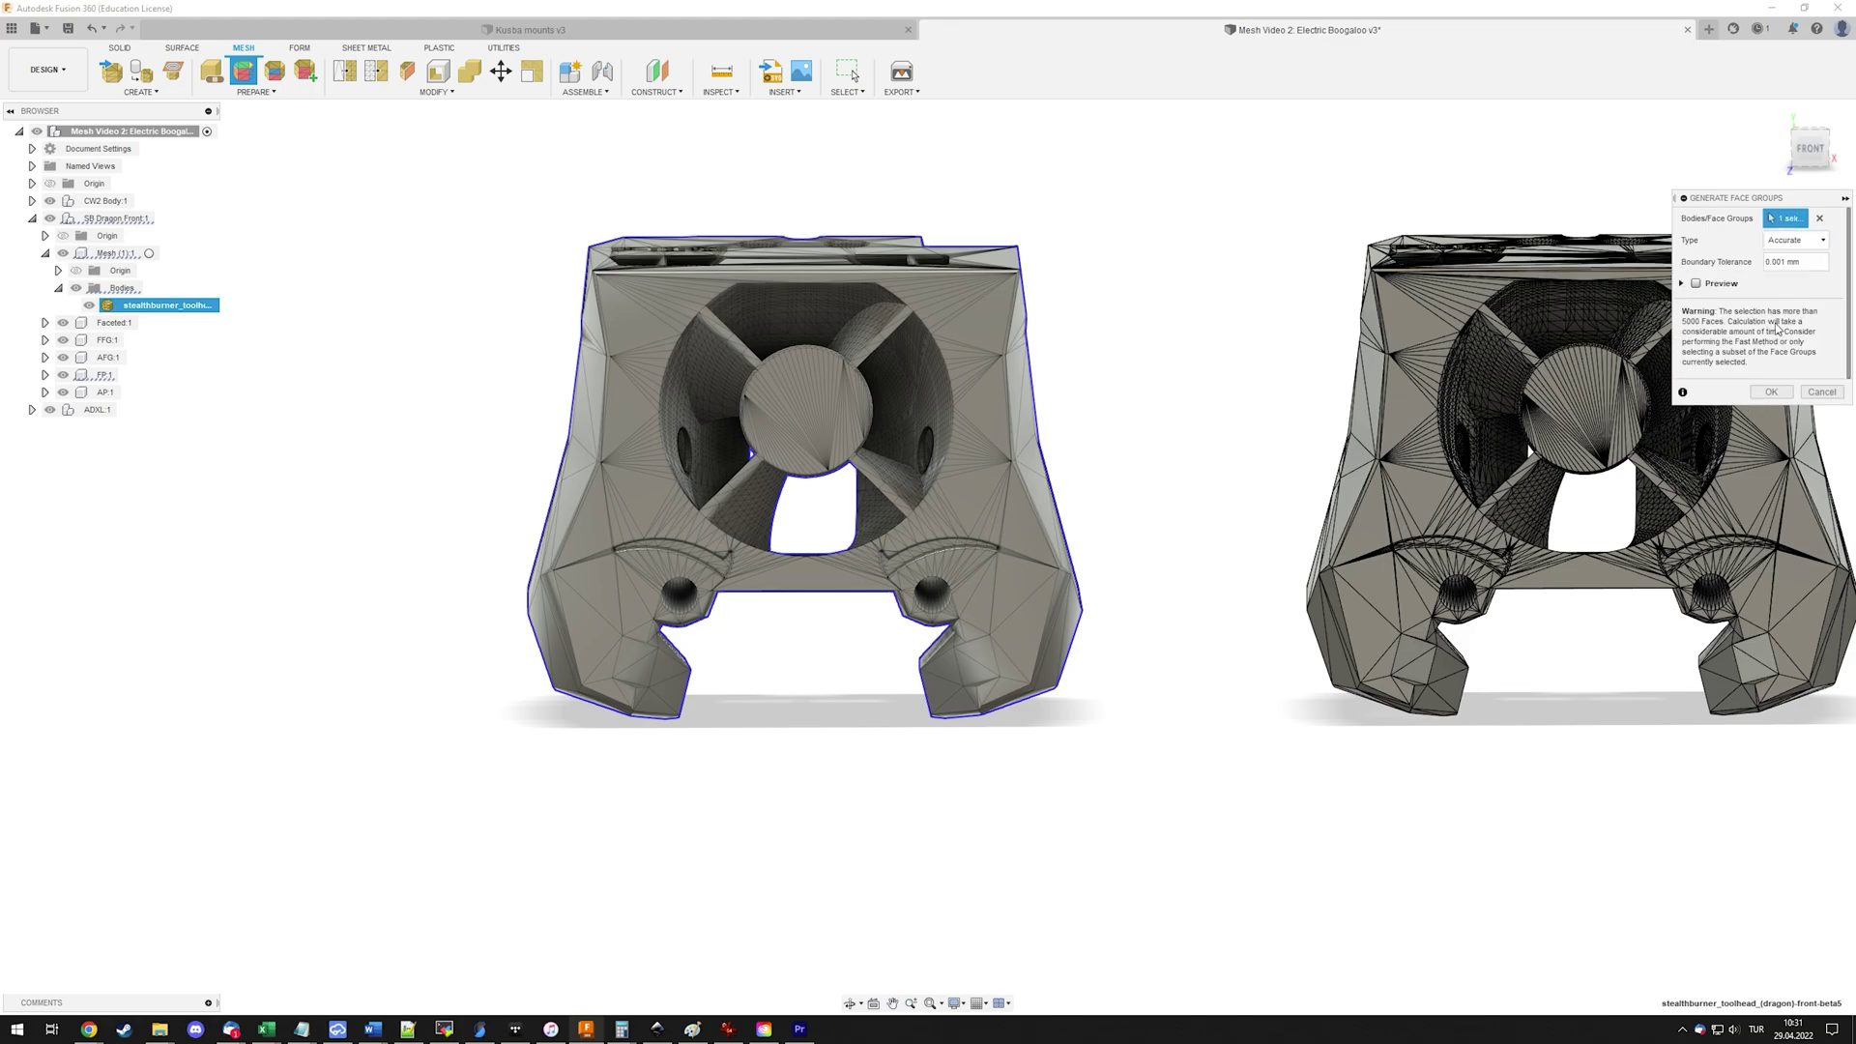
left_click(1834, 394)
Survey all three rows of converted toolhead fronts, CW2 bodies and small brackets from the front.
scroll(1326, 443, "down", 3)
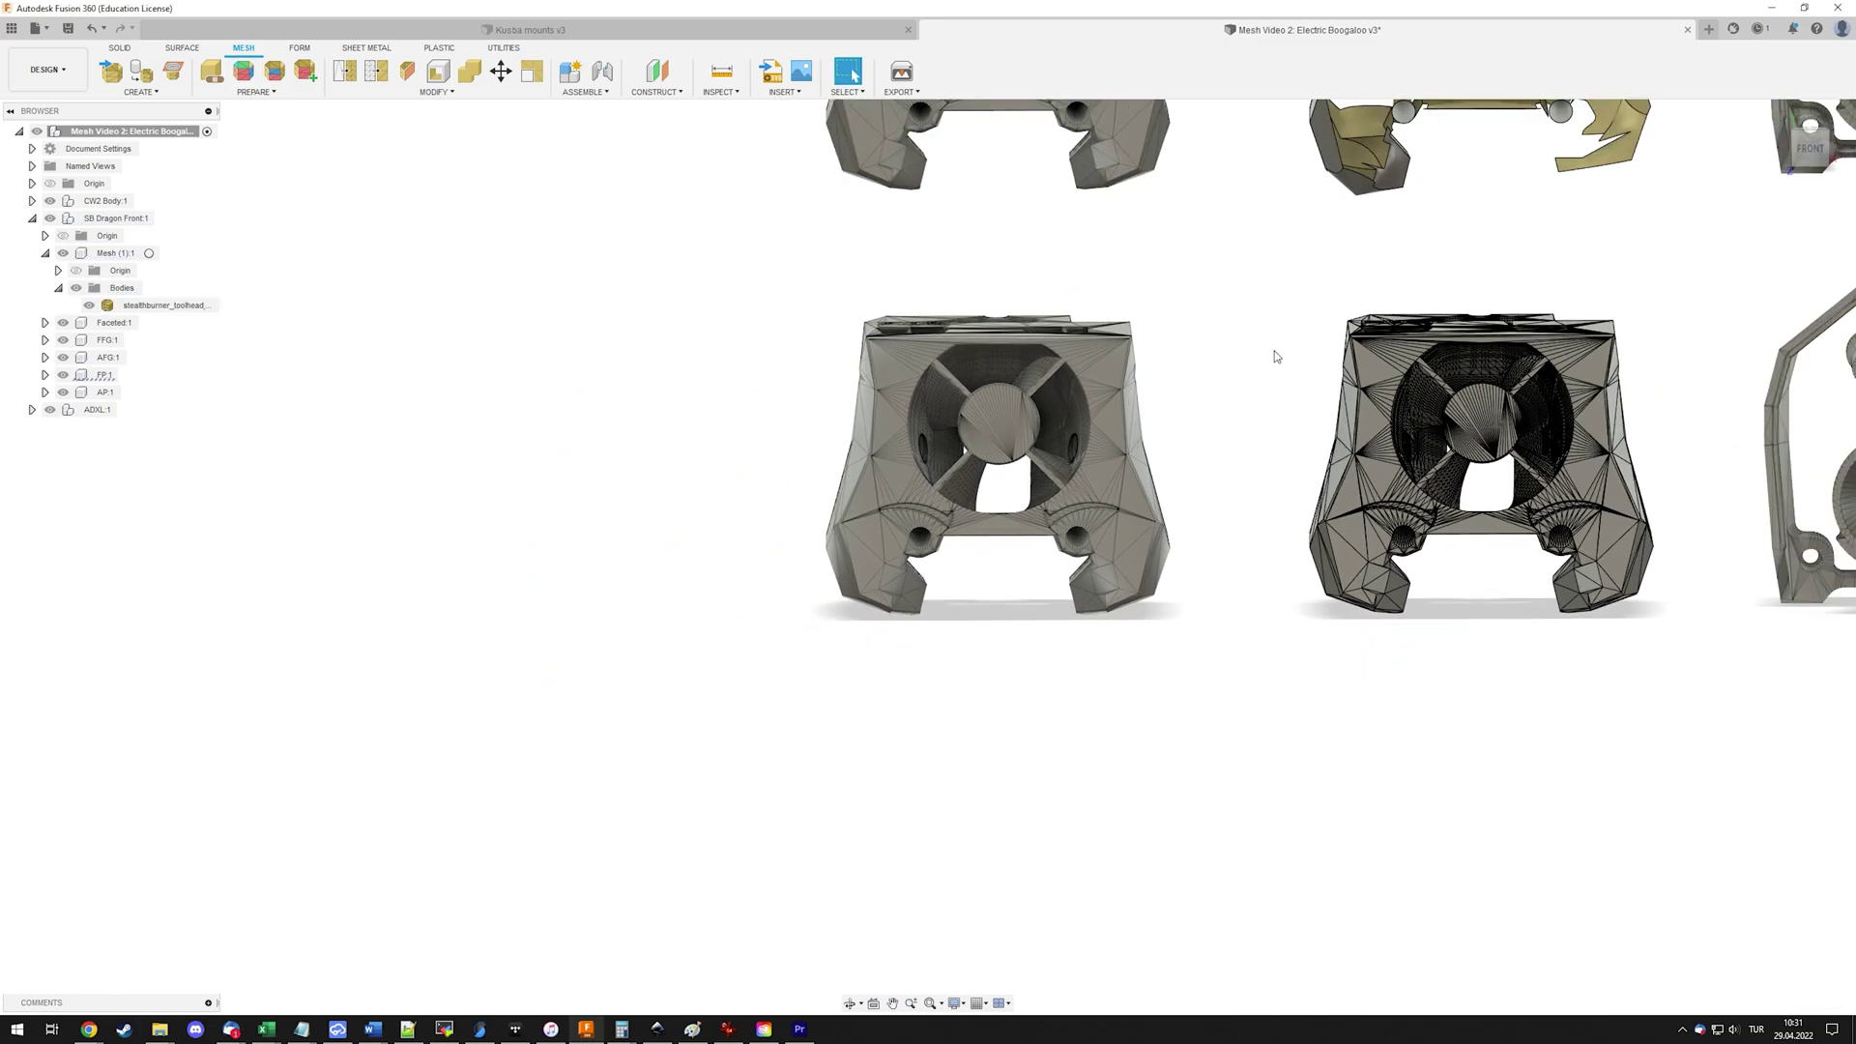
middle_click_drag(1250, 308, 1093, 585)
scroll(1154, 519, "down", 1)
scroll(1156, 522, "down", 1)
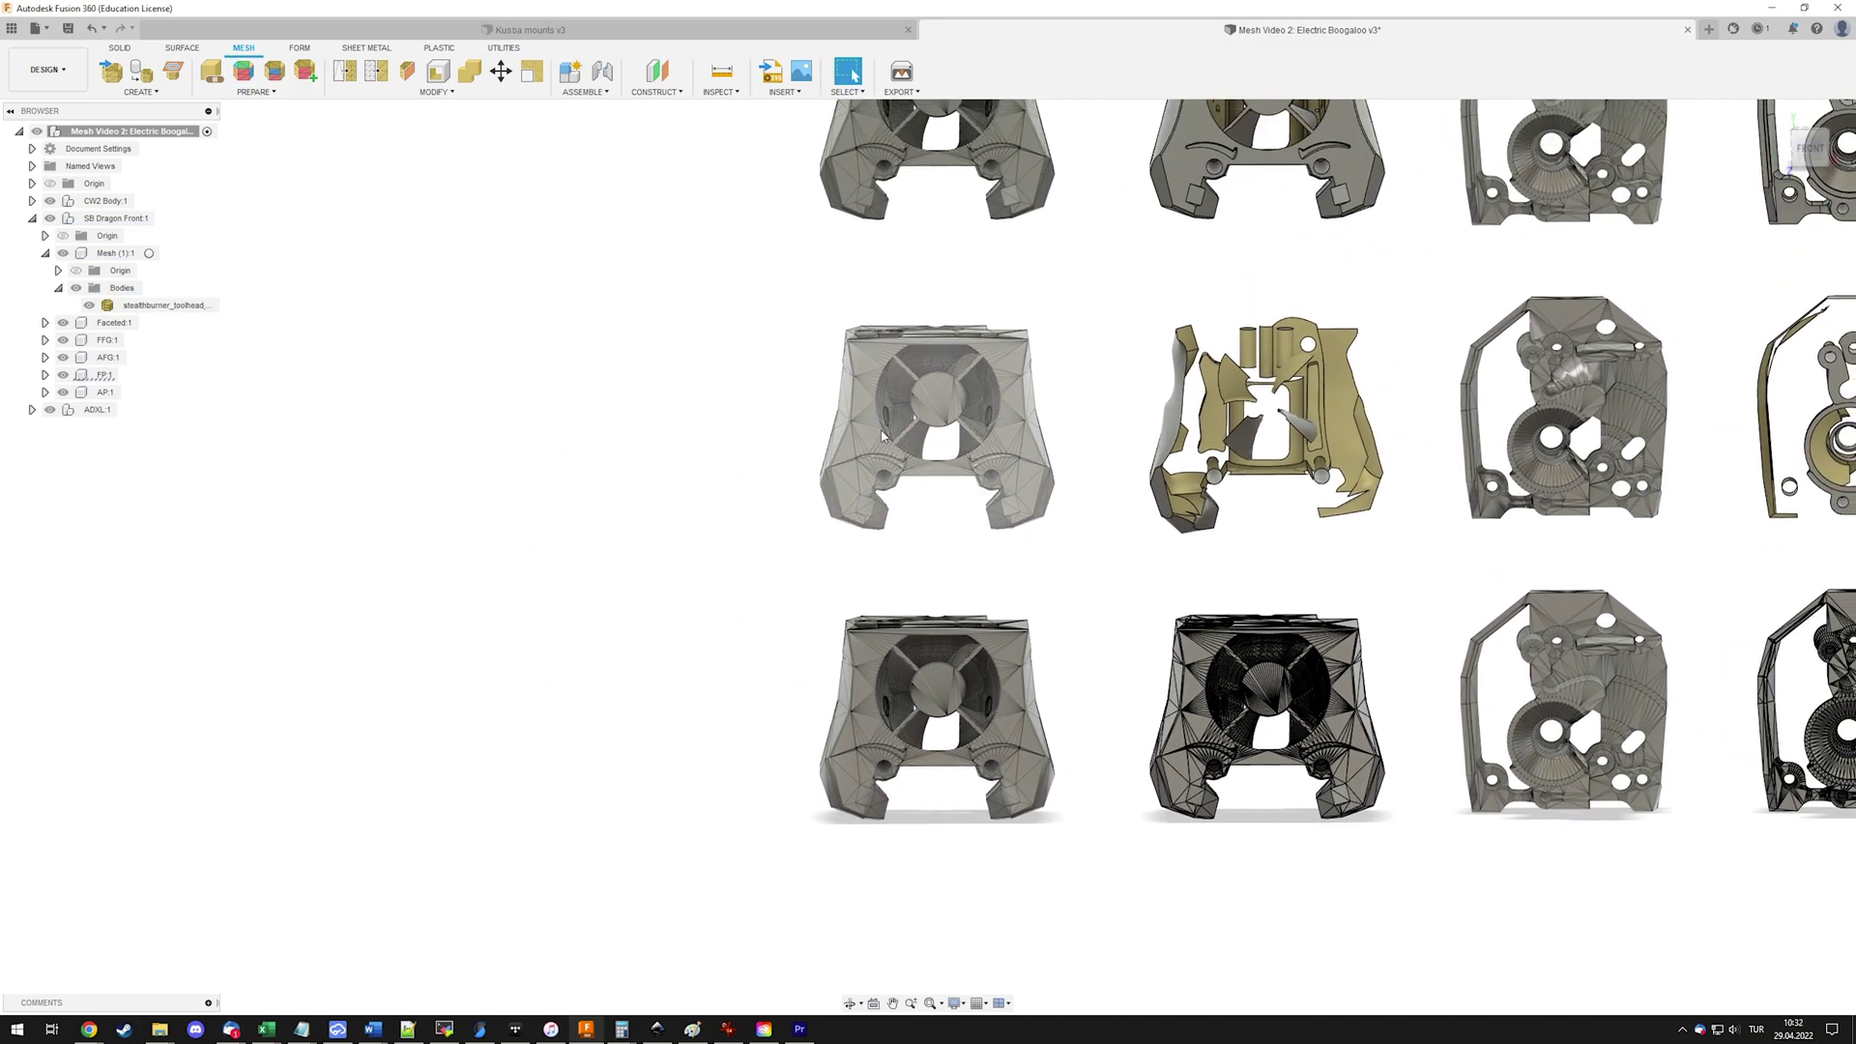
middle_click_drag(1557, 406, 1412, 566)
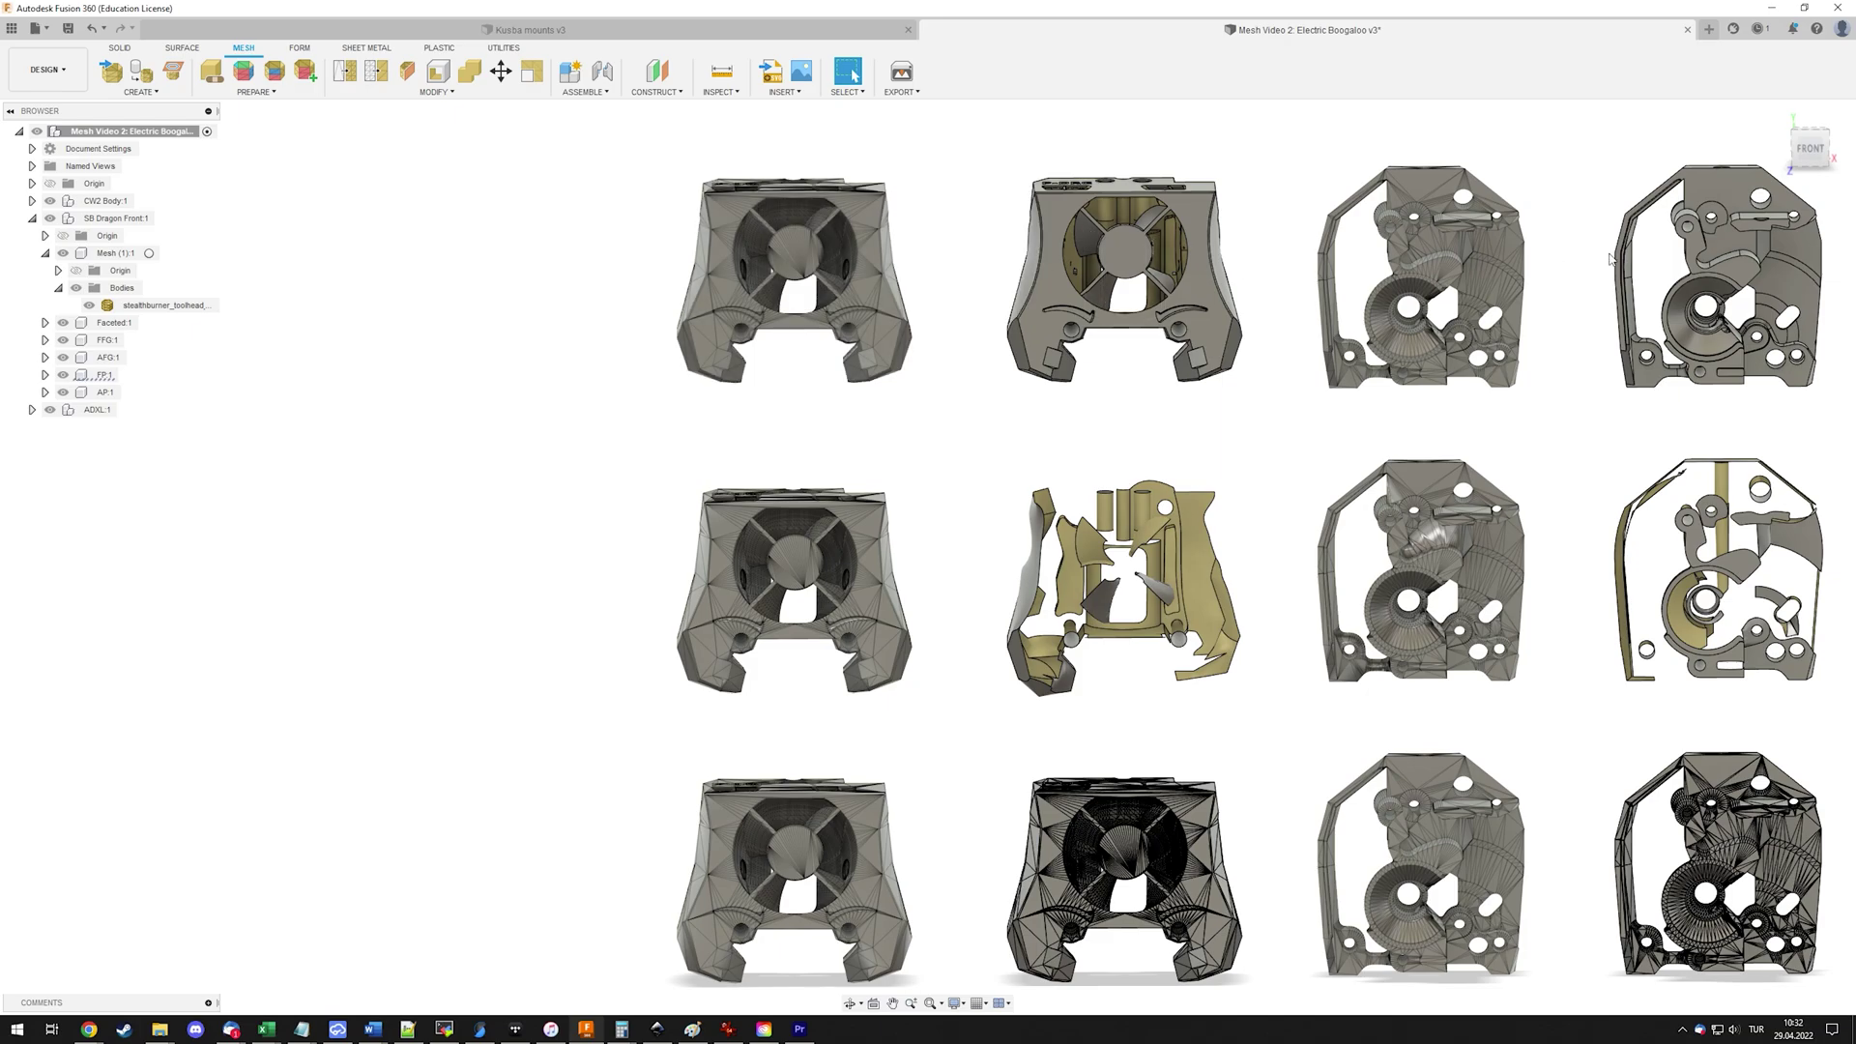
middle_click_drag(1607, 254, 1386, 249)
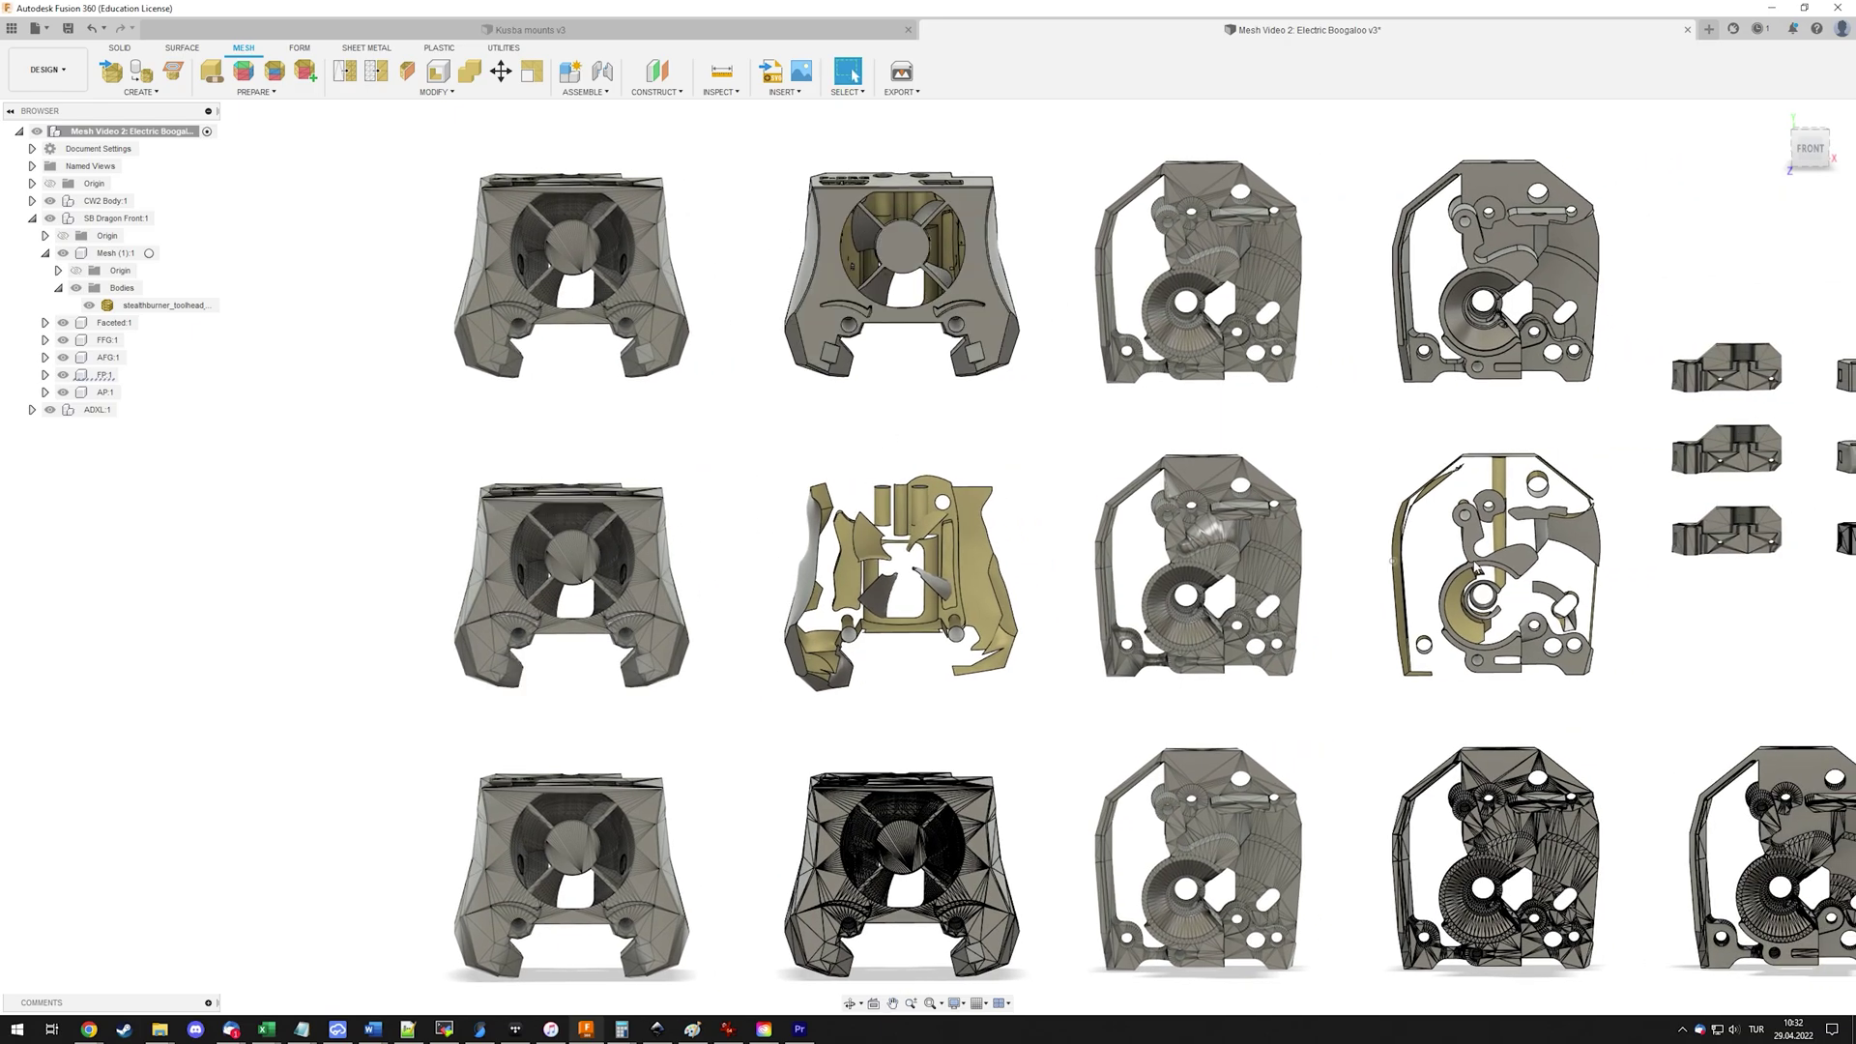
middle_click_drag(851, 542, 544, 505)
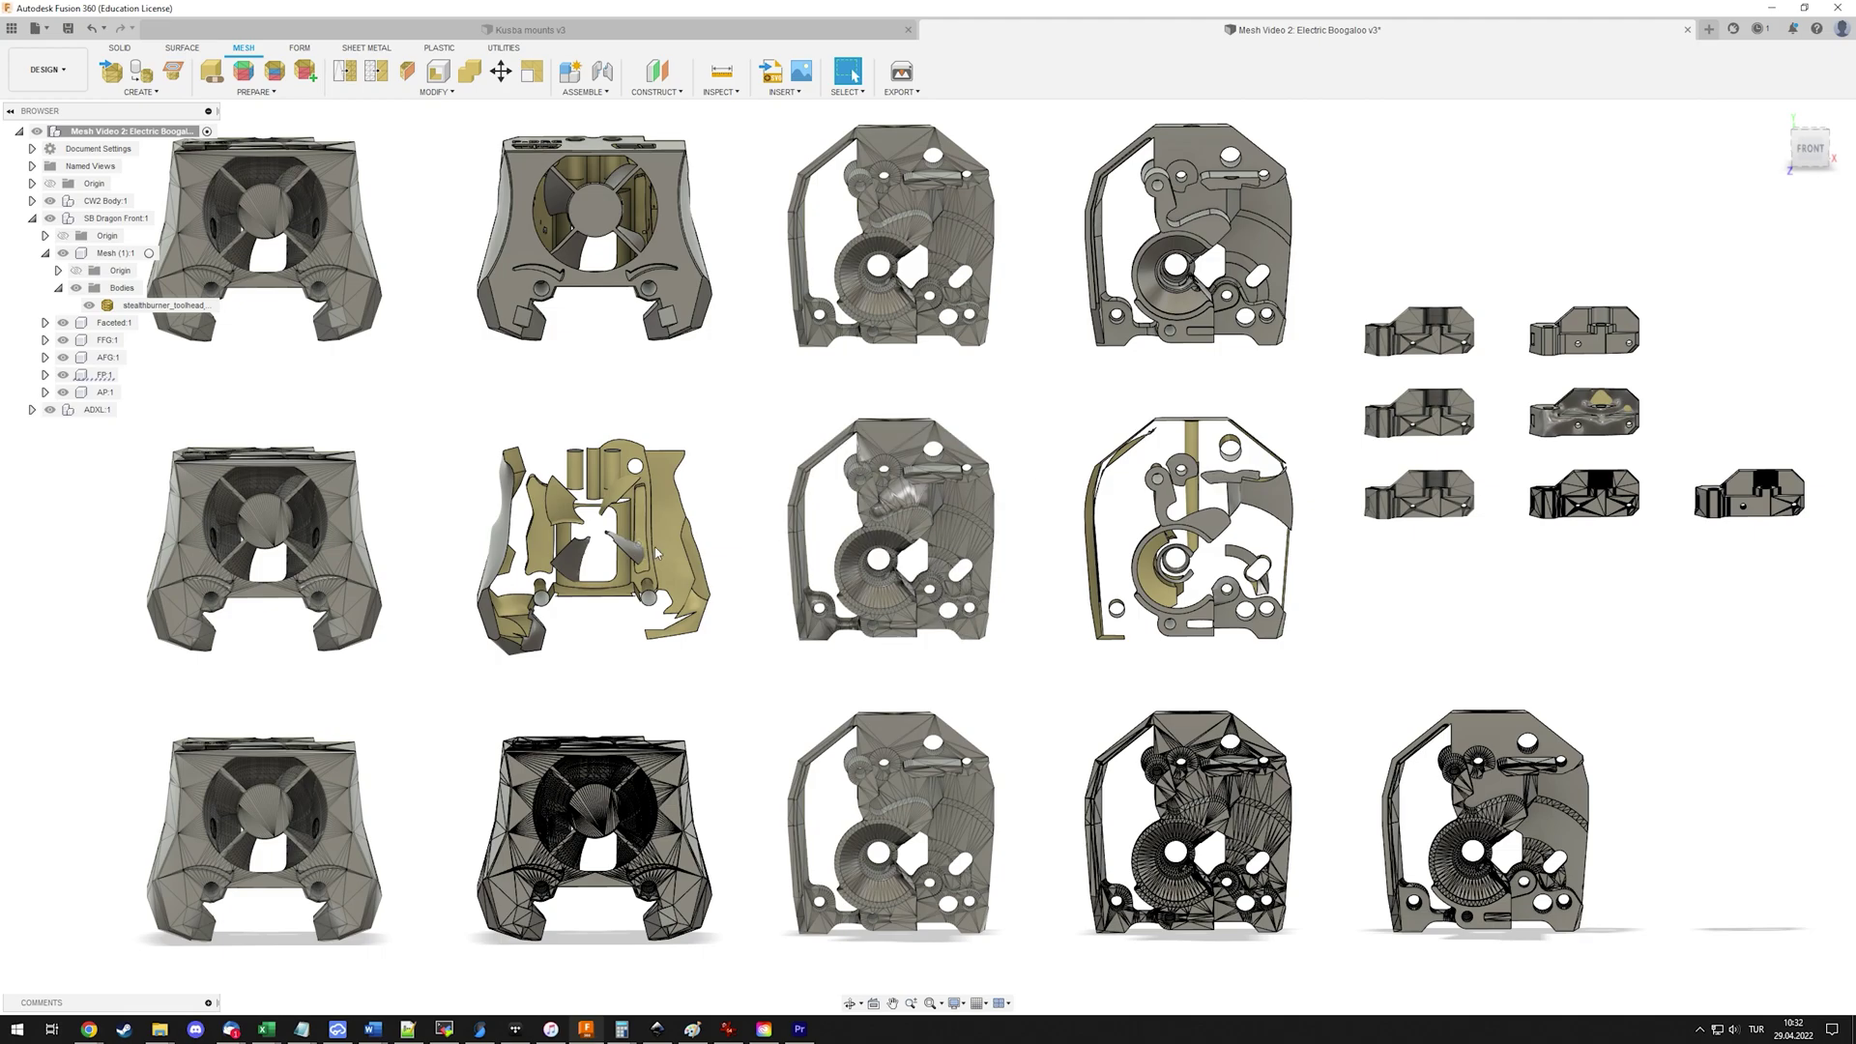
Examine the distorted middle-row small bracket up close and compare it with the surrounding conversions.
scroll(618, 560, "up", 3)
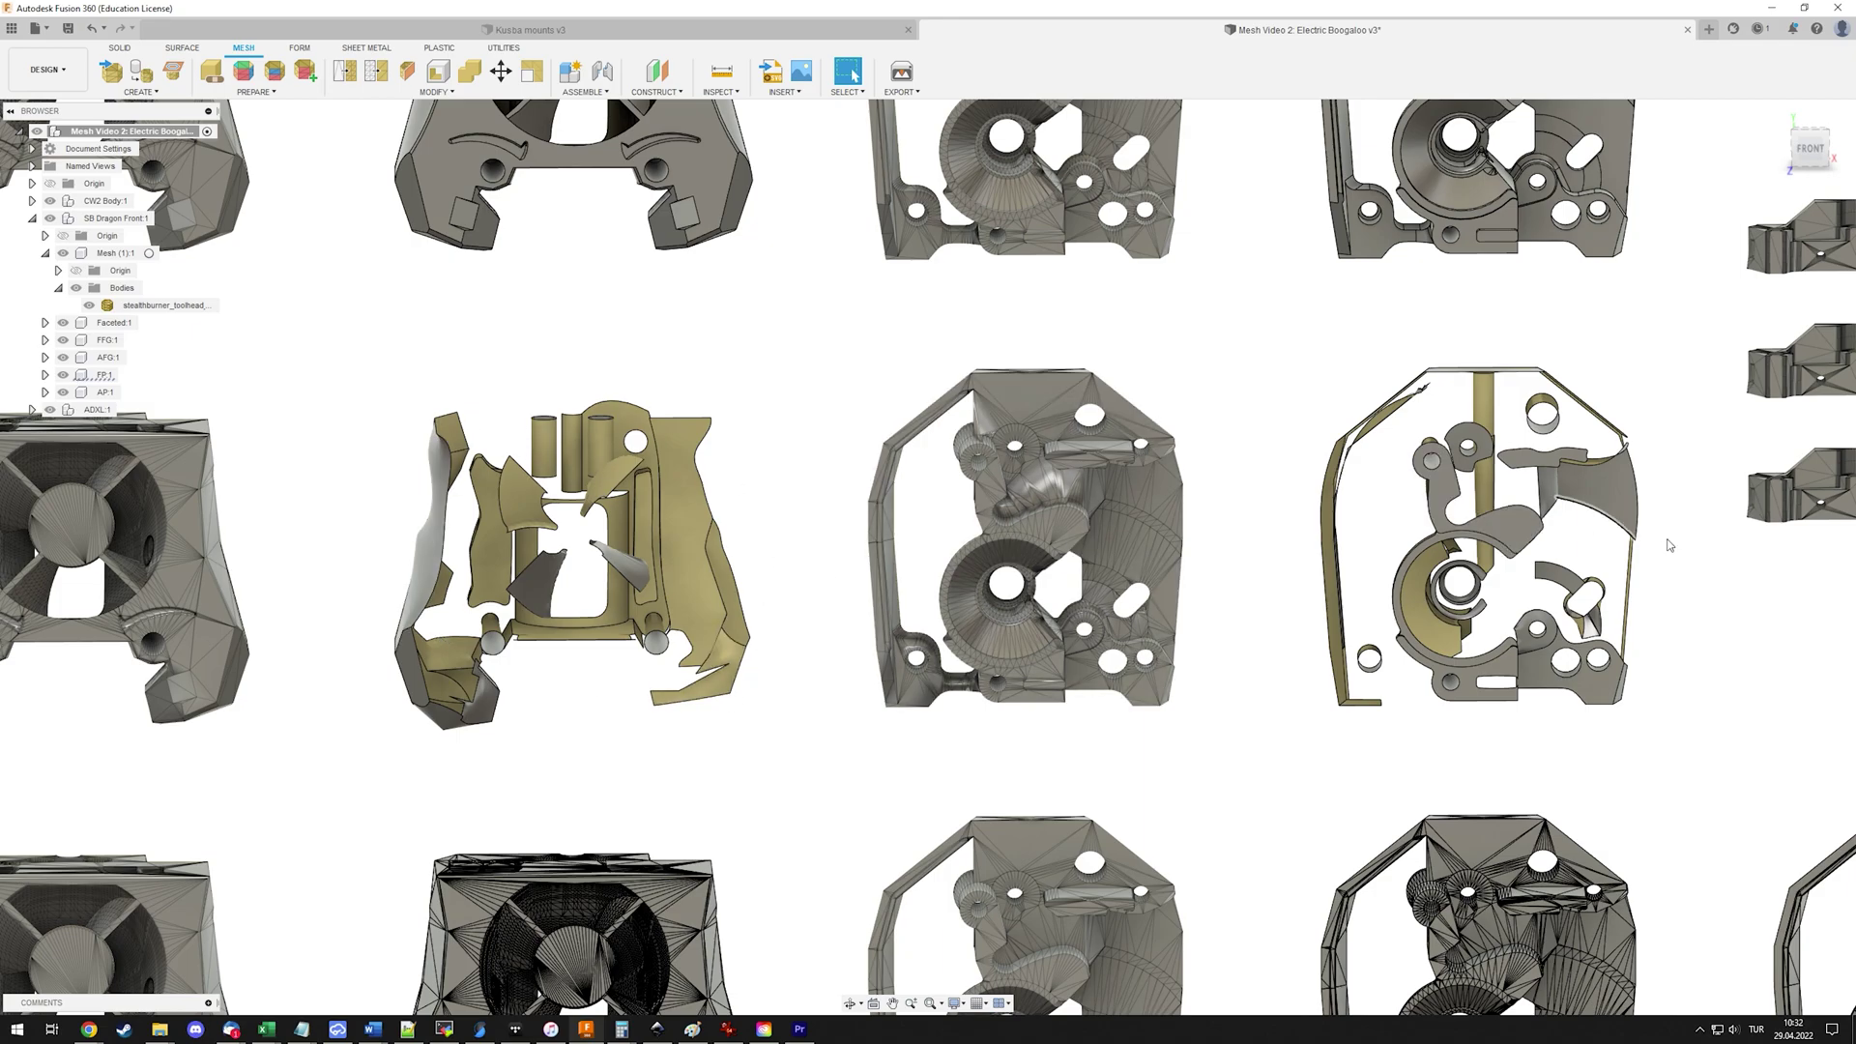
middle_click_drag(1676, 638, 522, 643)
scroll(900, 401, "up", 8)
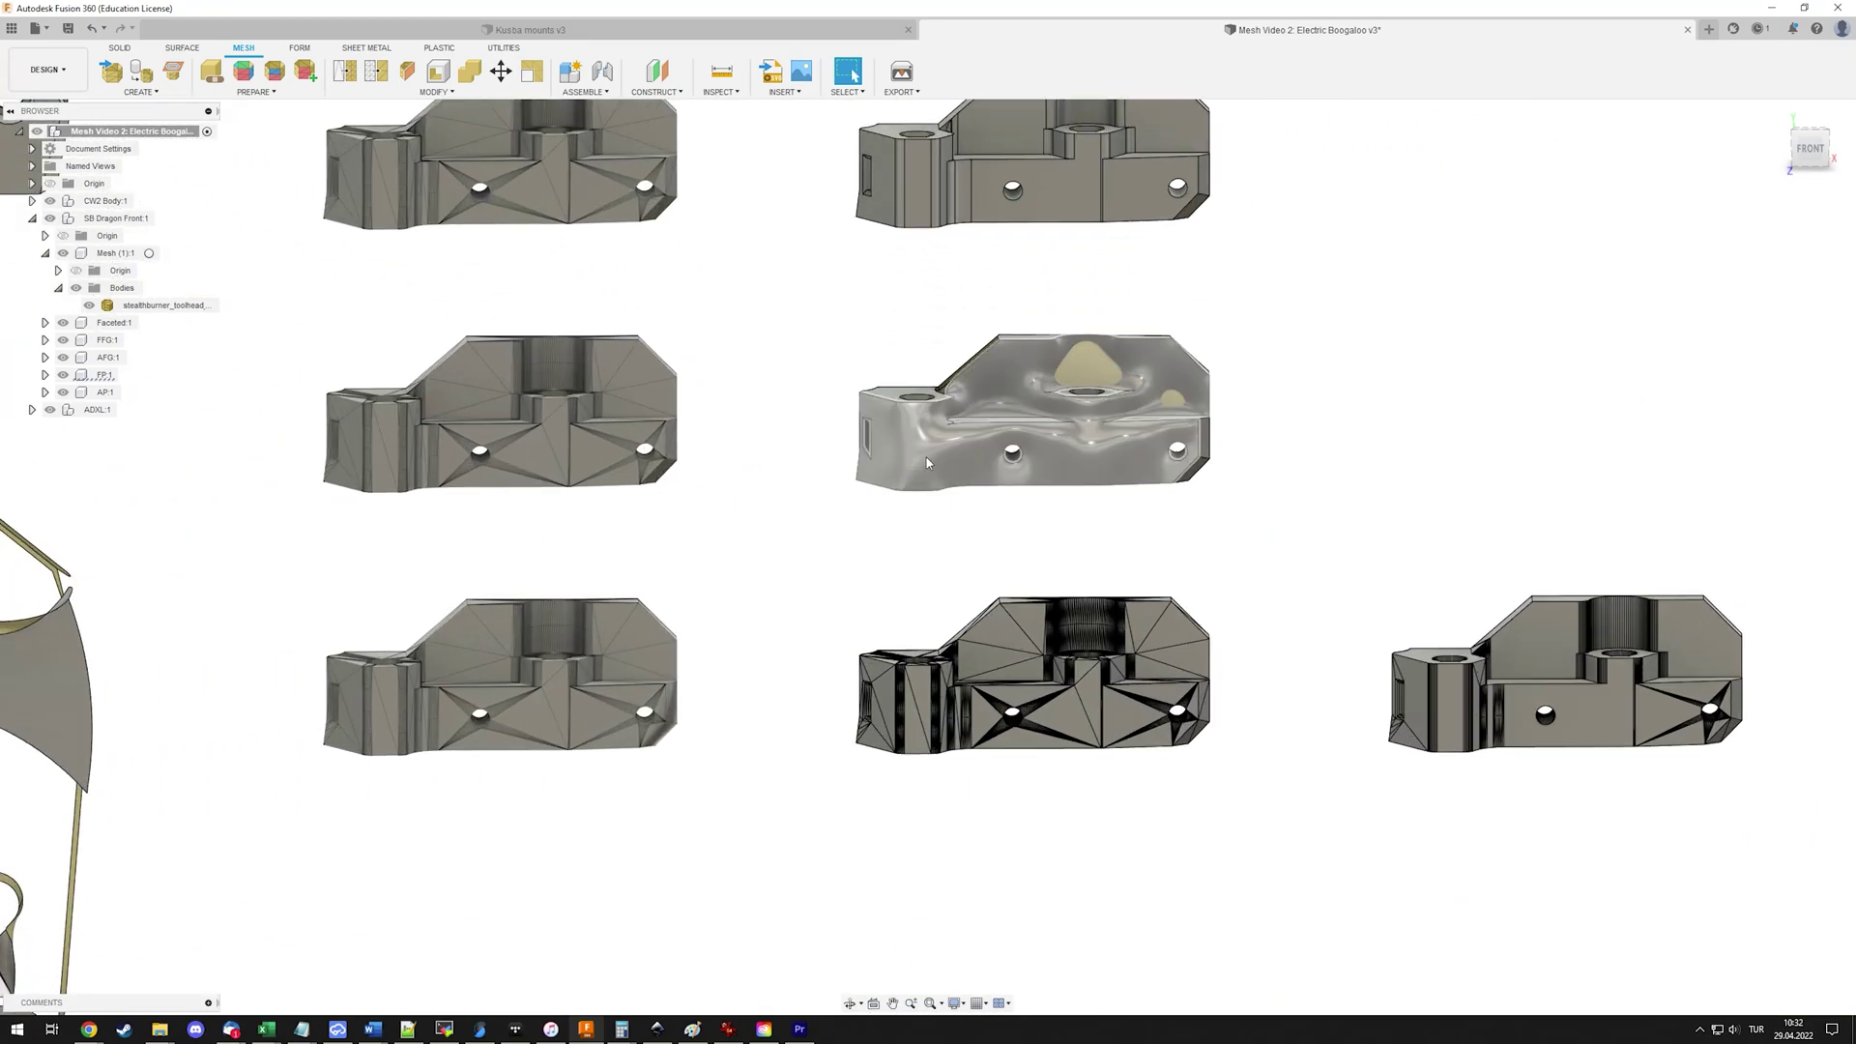
scroll(1245, 402, "up", 5)
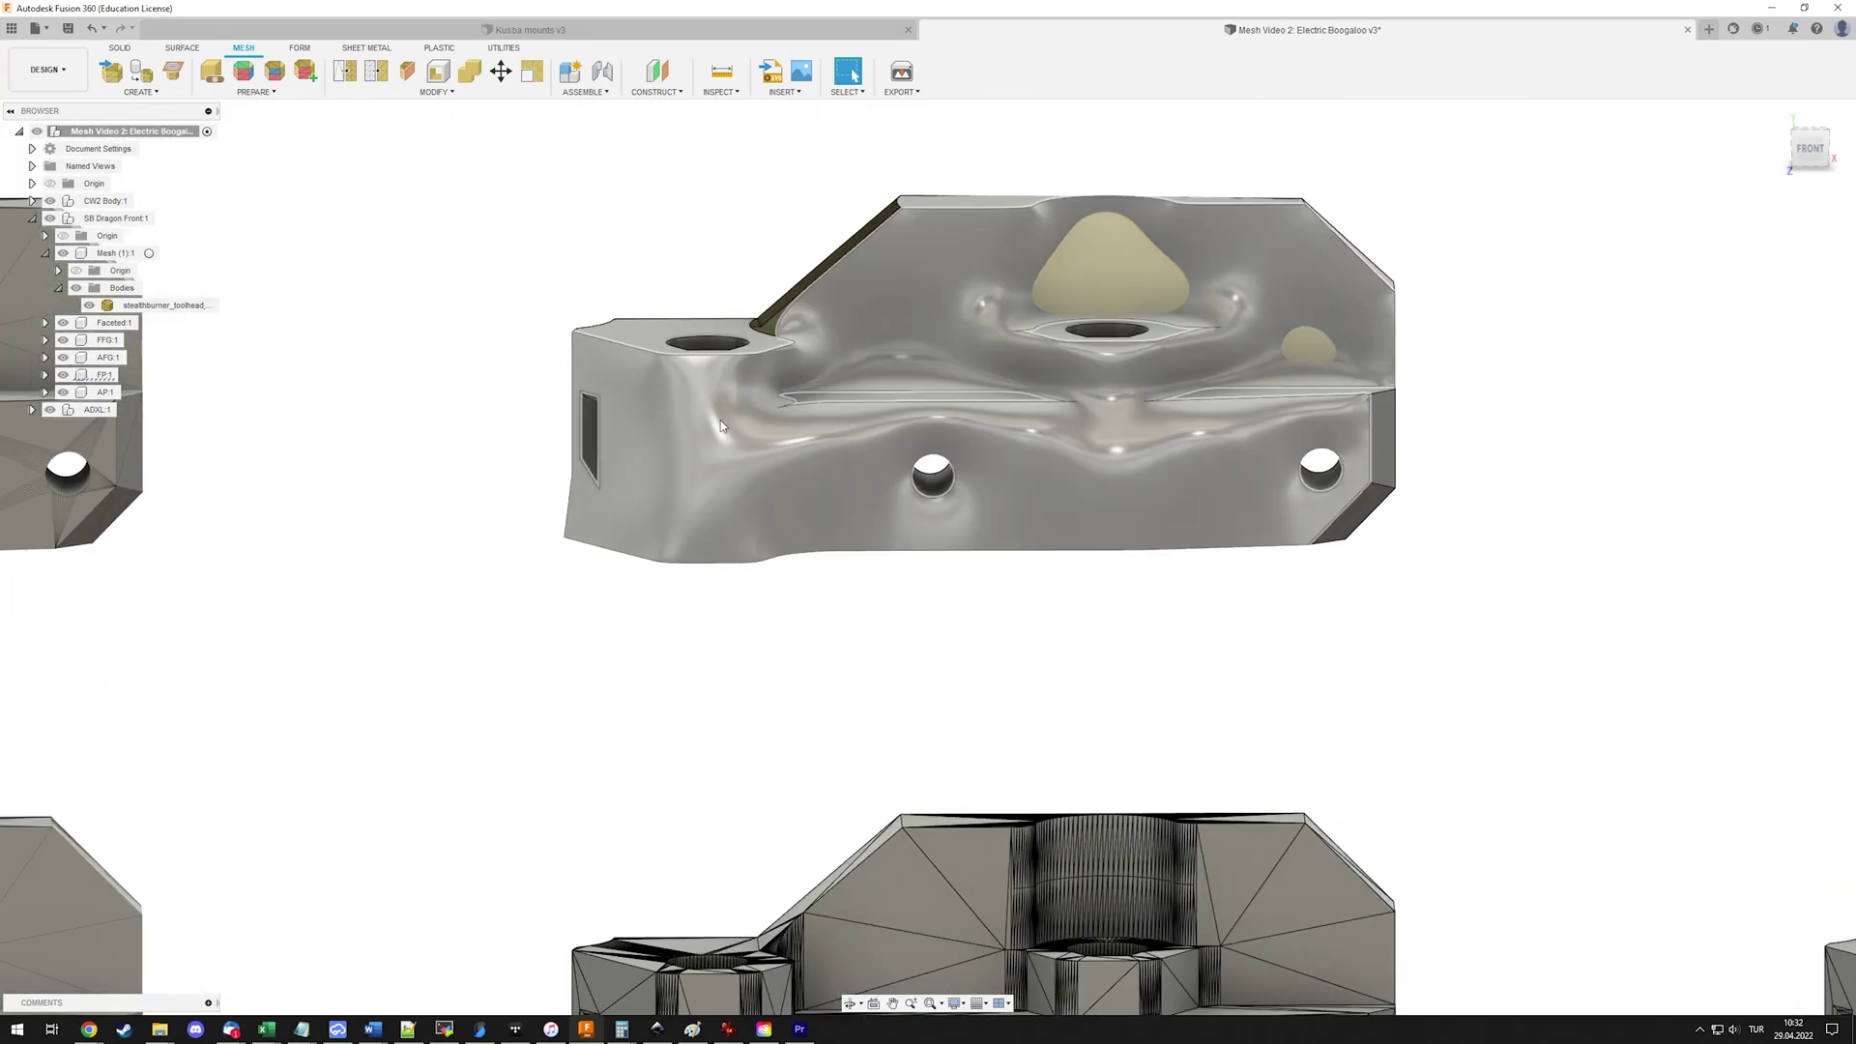
scroll(1143, 357, "down", 10)
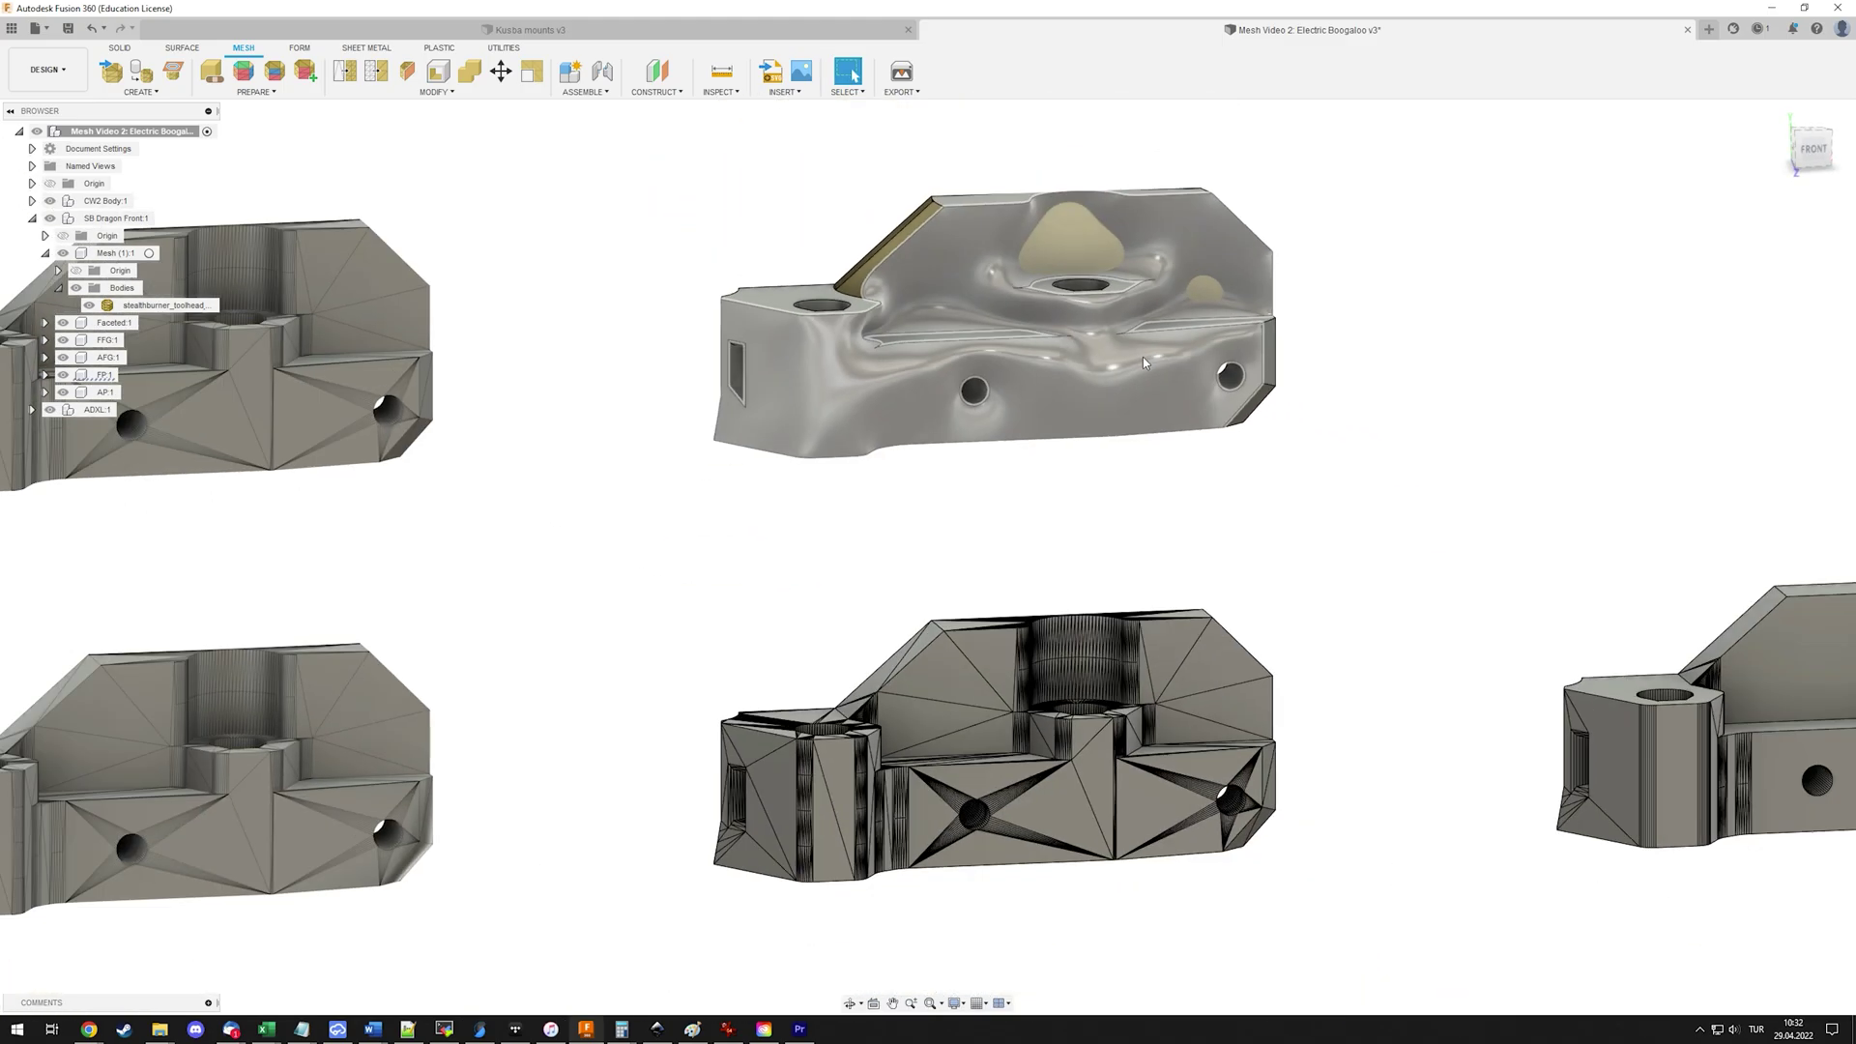
scroll(1160, 348, "down", 8)
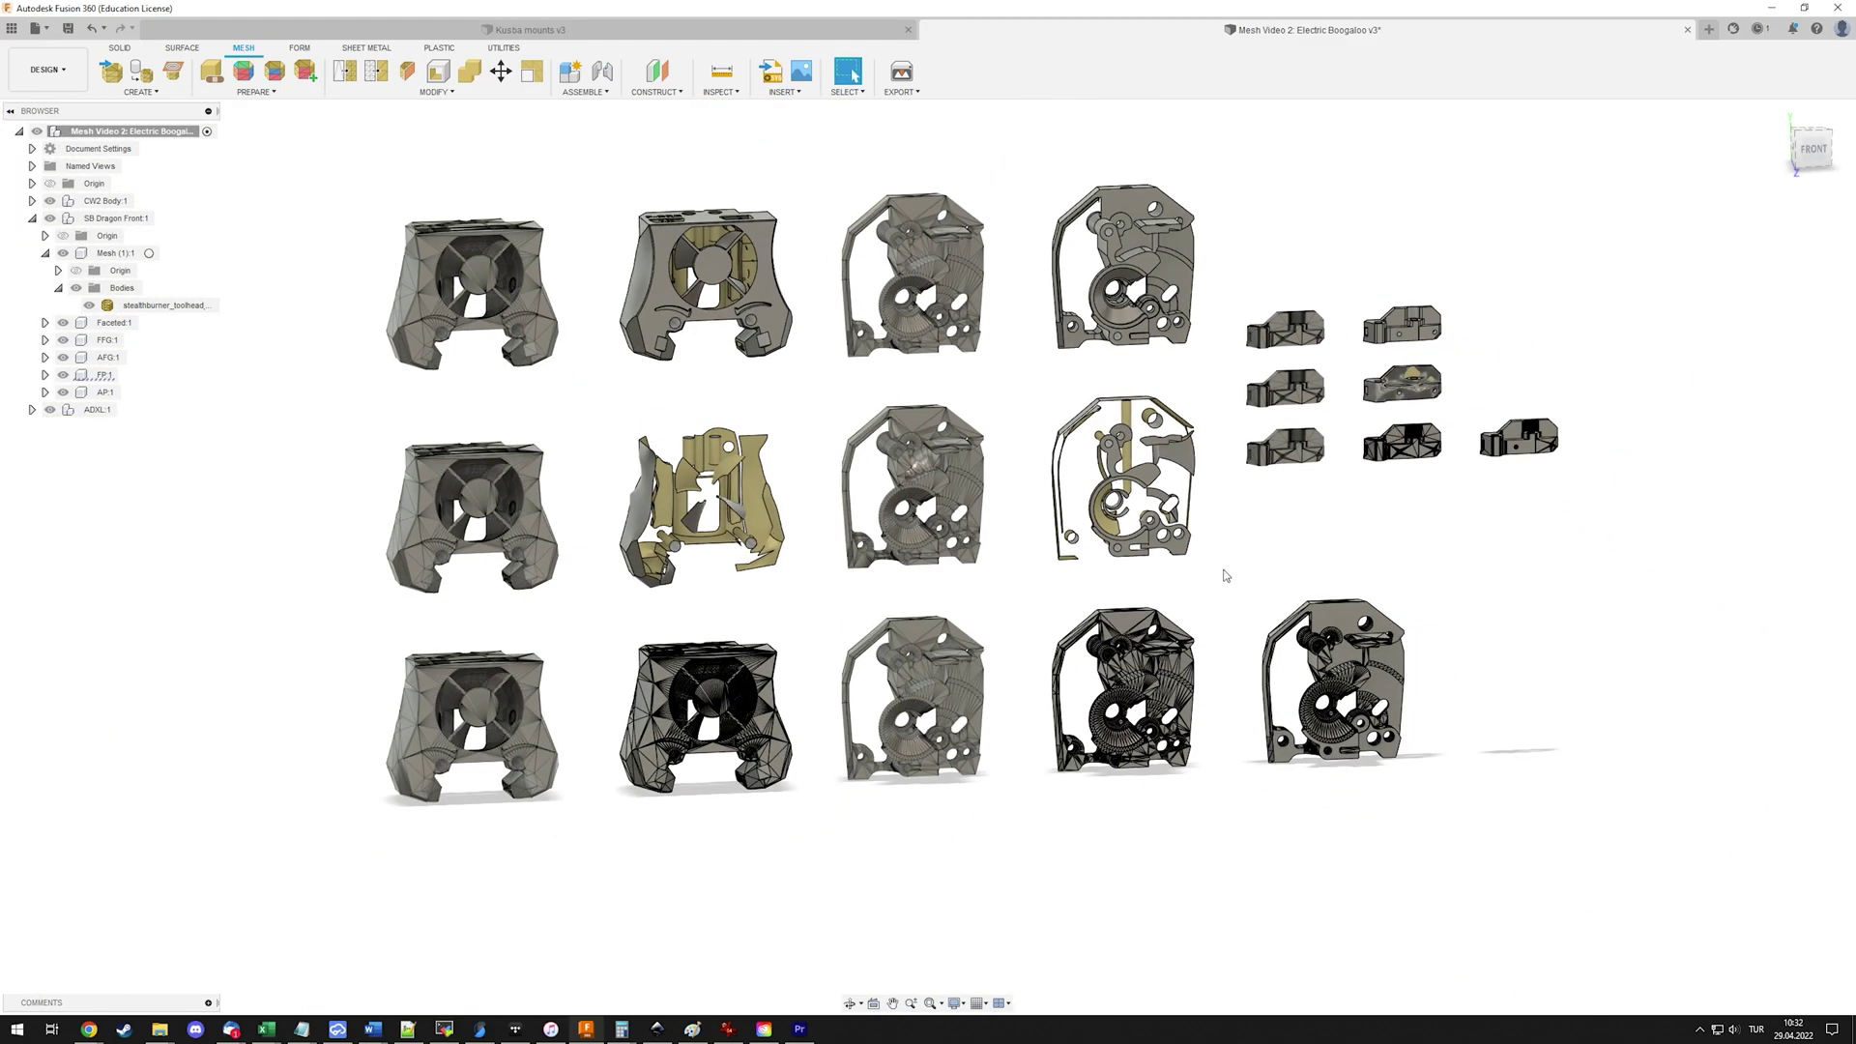
middle_click_drag(1224, 571, 1197, 580, "shift")
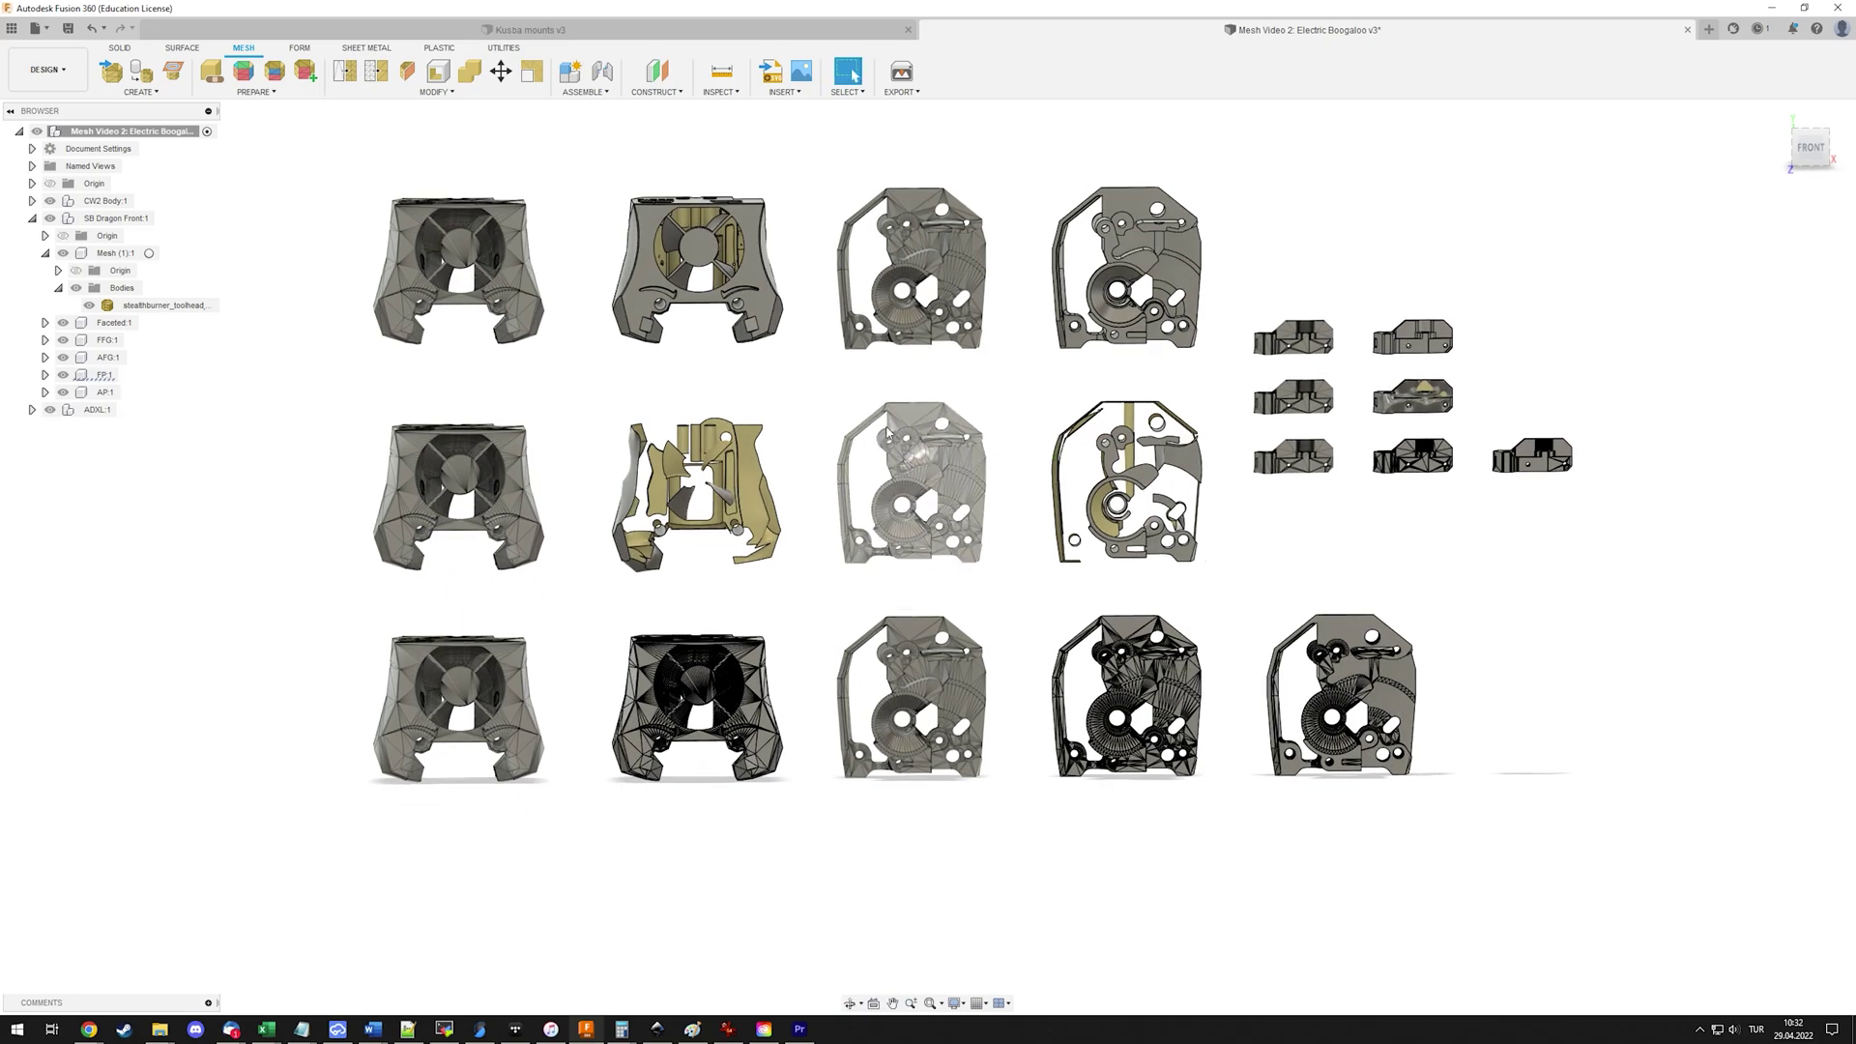
Review the Accurate face-group settings and type choices for the bottom-row toolhead front mesh, leaving the mesh as it is.
left_click(239, 73)
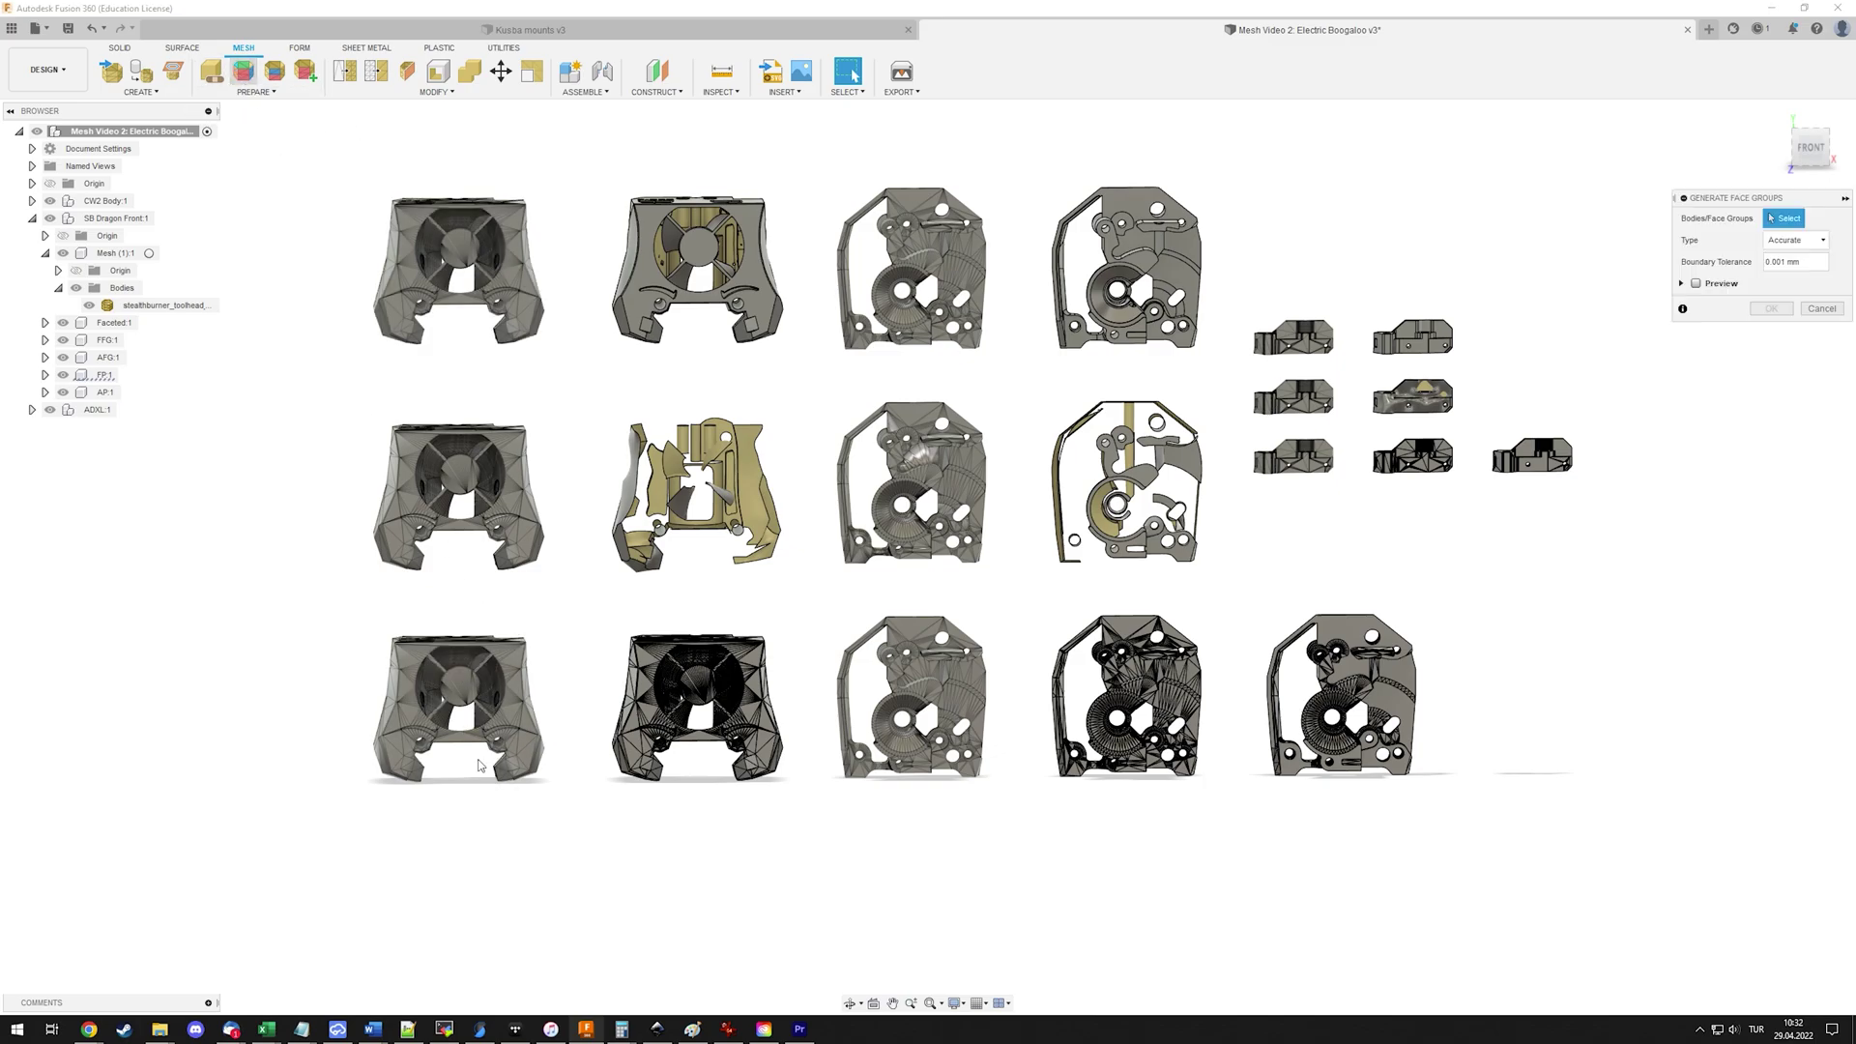
left_click(1814, 245)
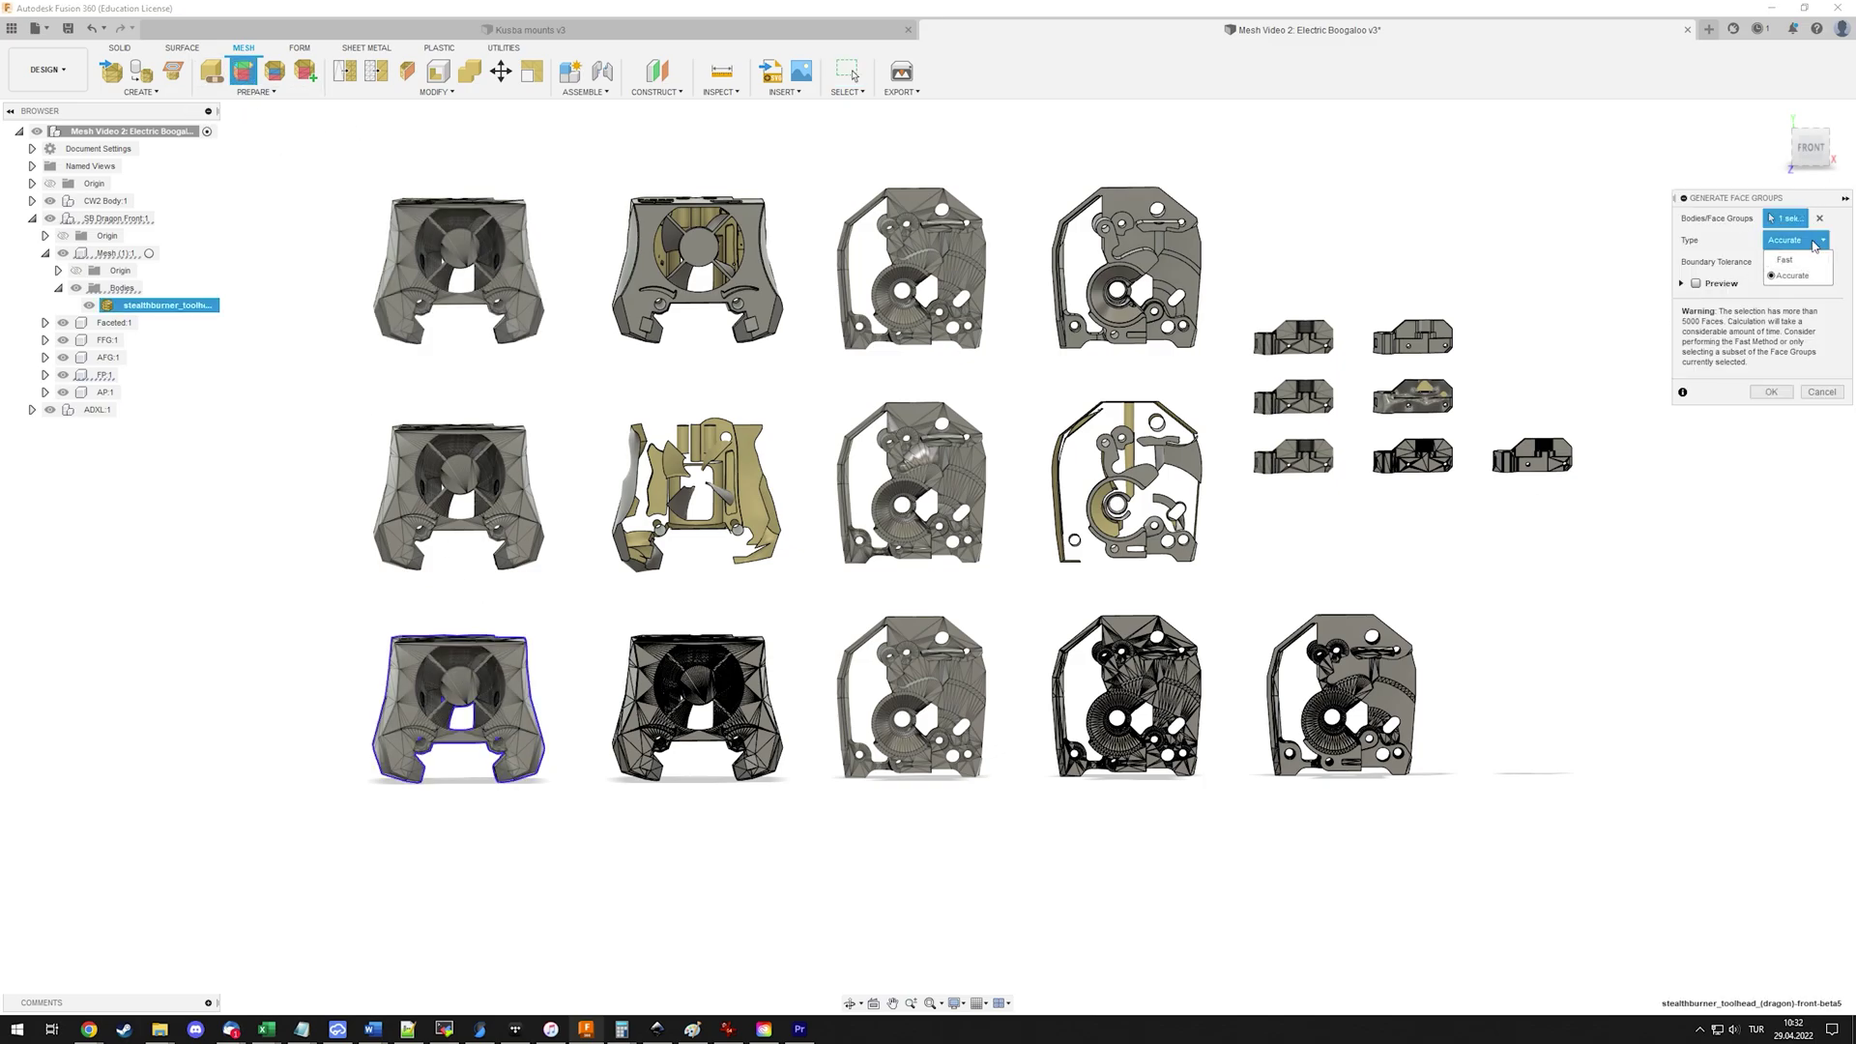
left_click(1813, 245)
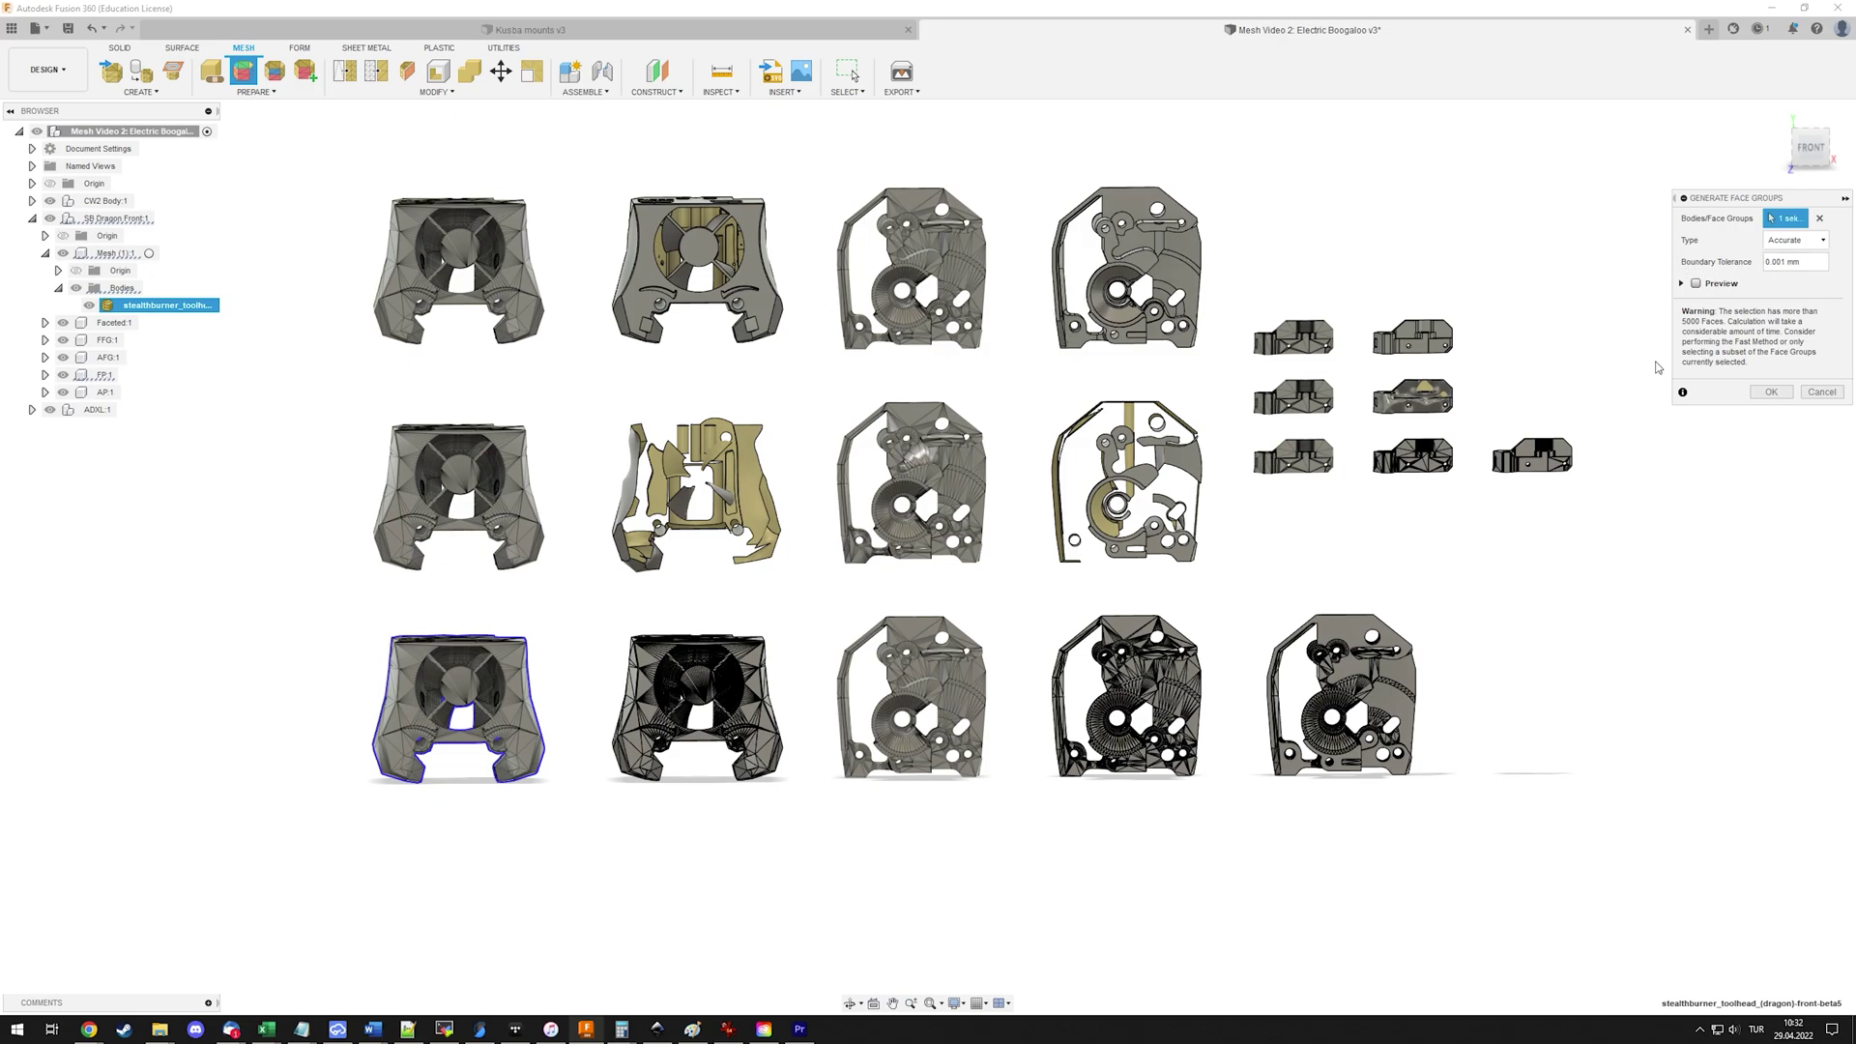
left_click(1822, 392)
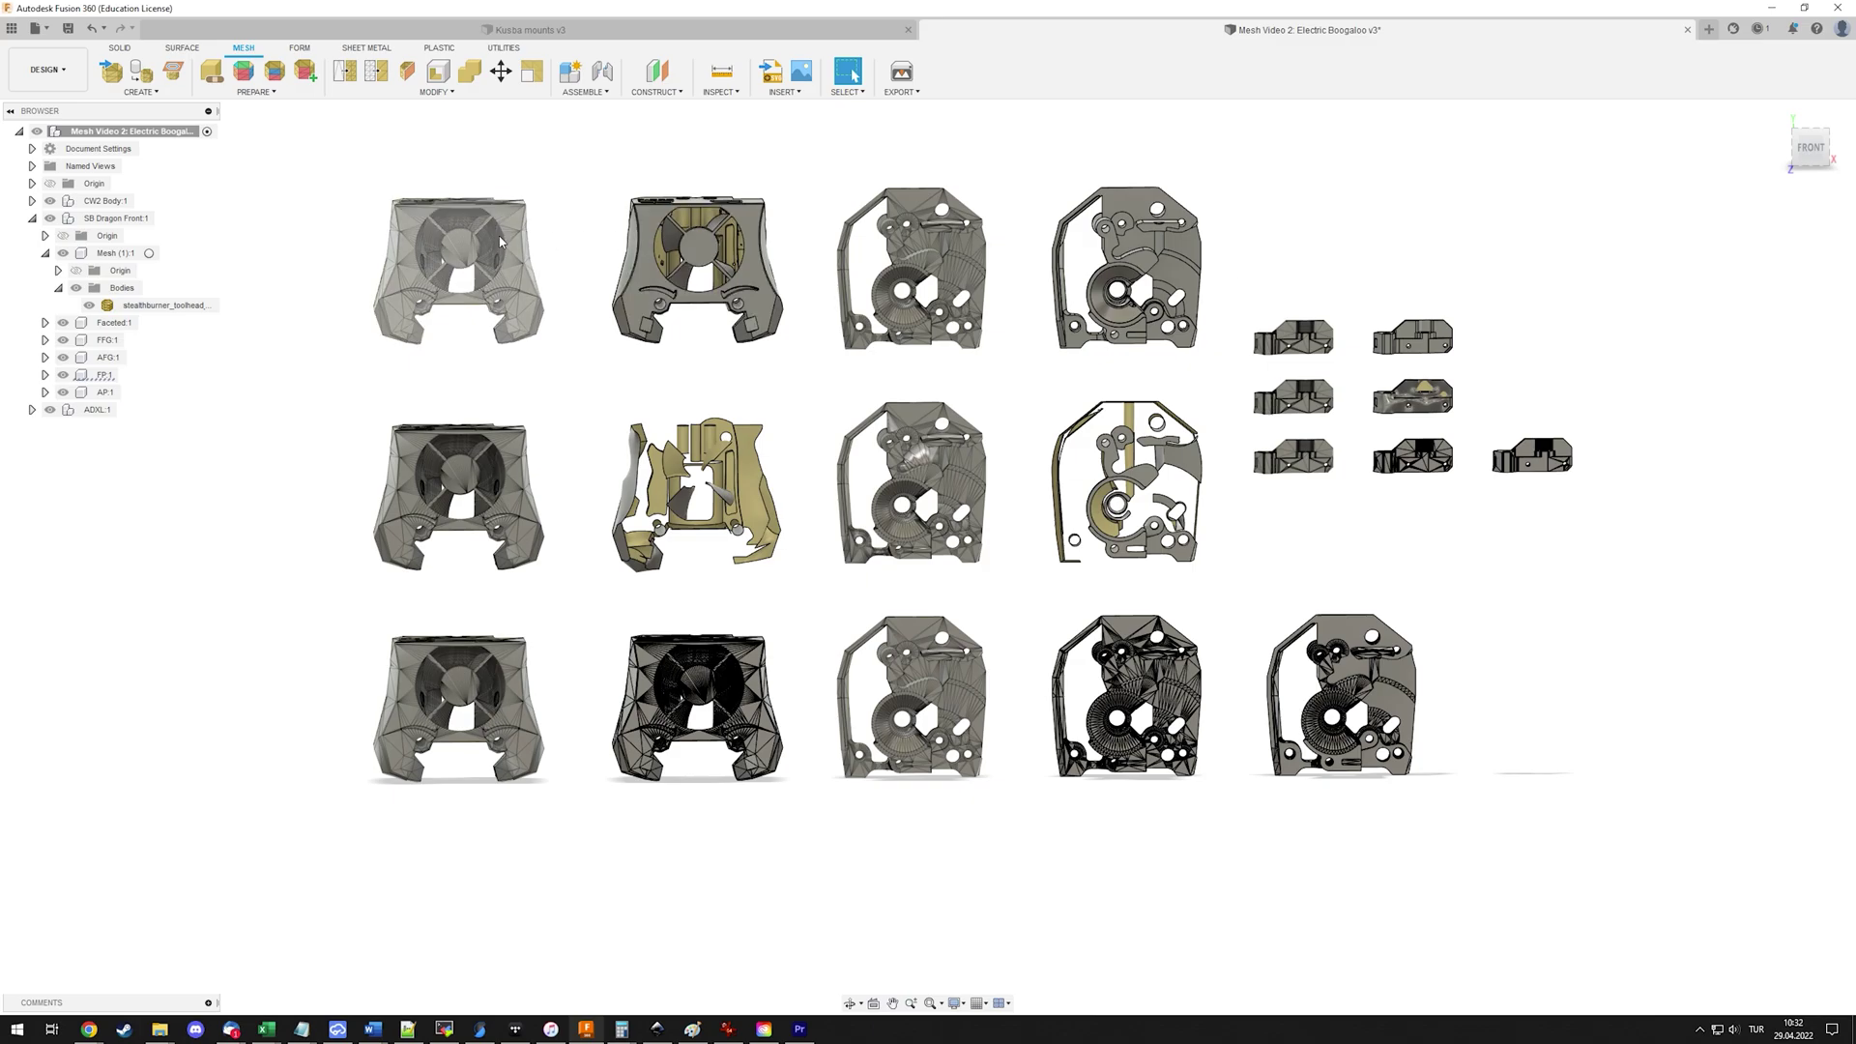
Review the Prismatic method of Convert Mesh on the top-row toolhead front mesh, without converting it.
left_click(447, 242)
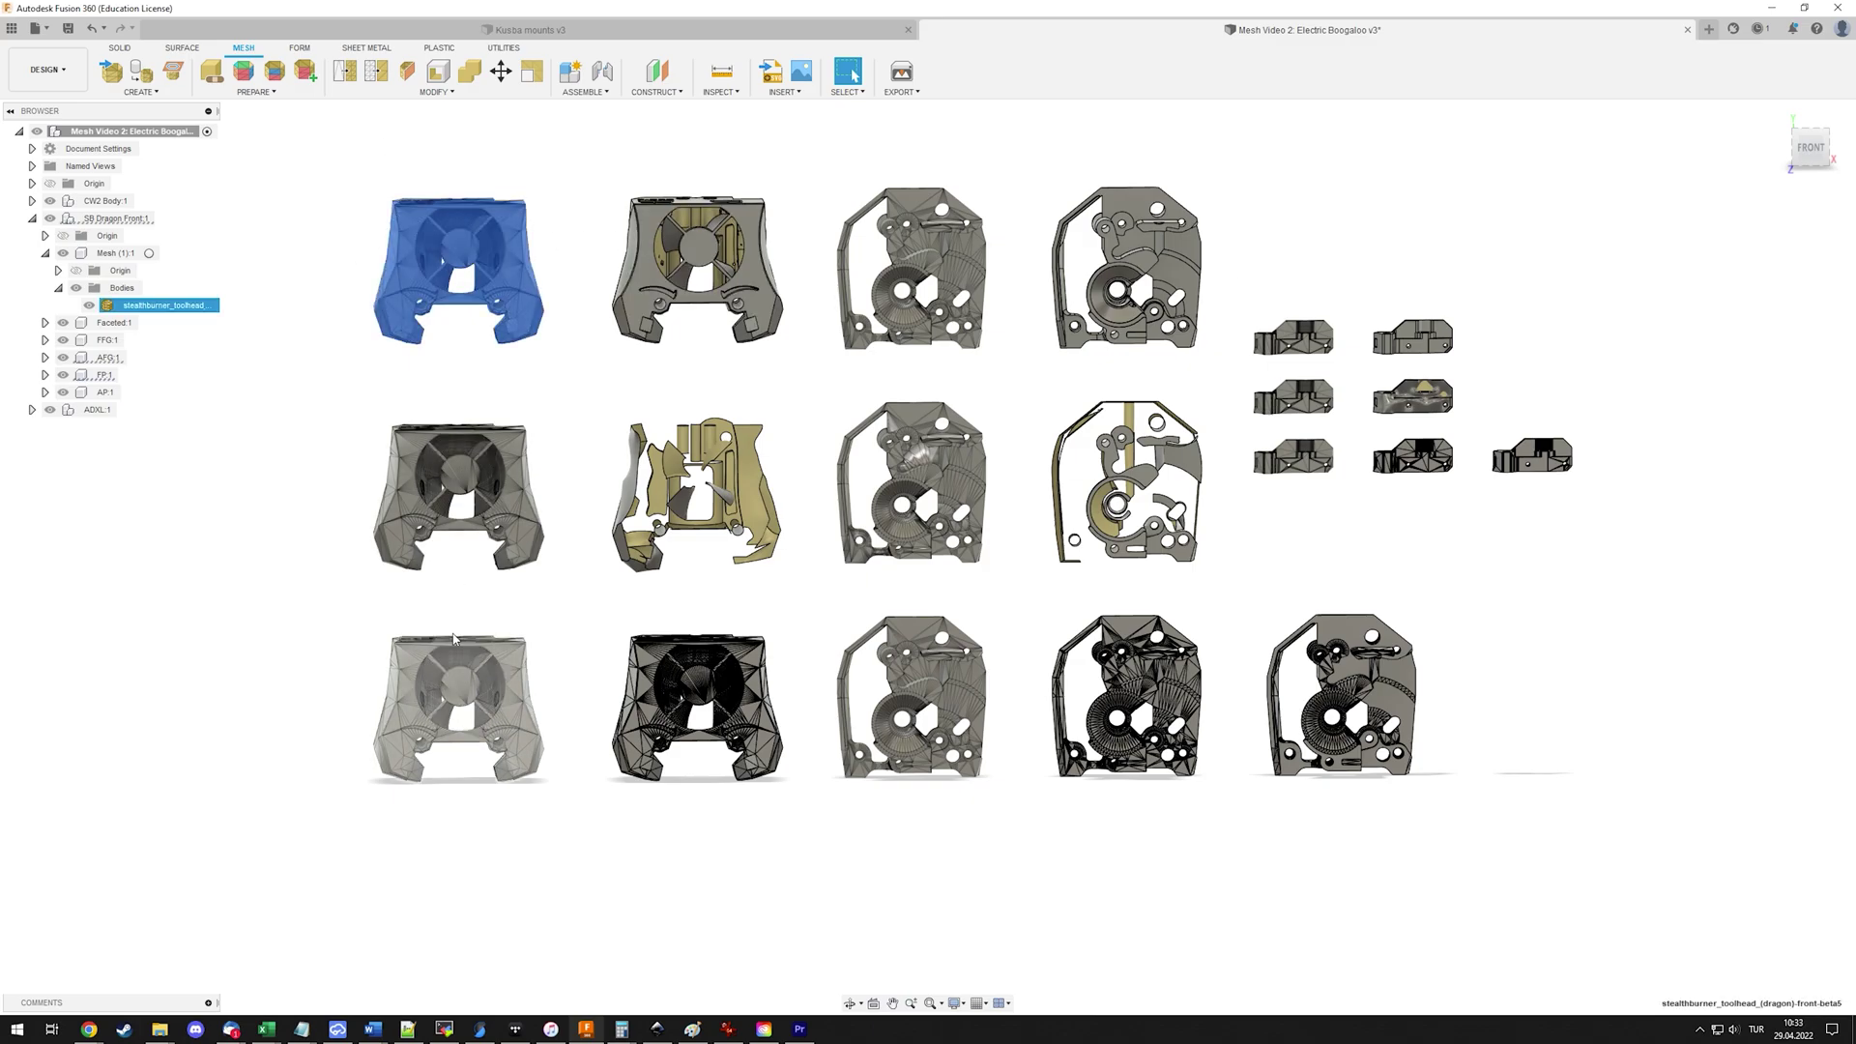
left_click(326, 498)
middle_click_drag(326, 498, 740, 513)
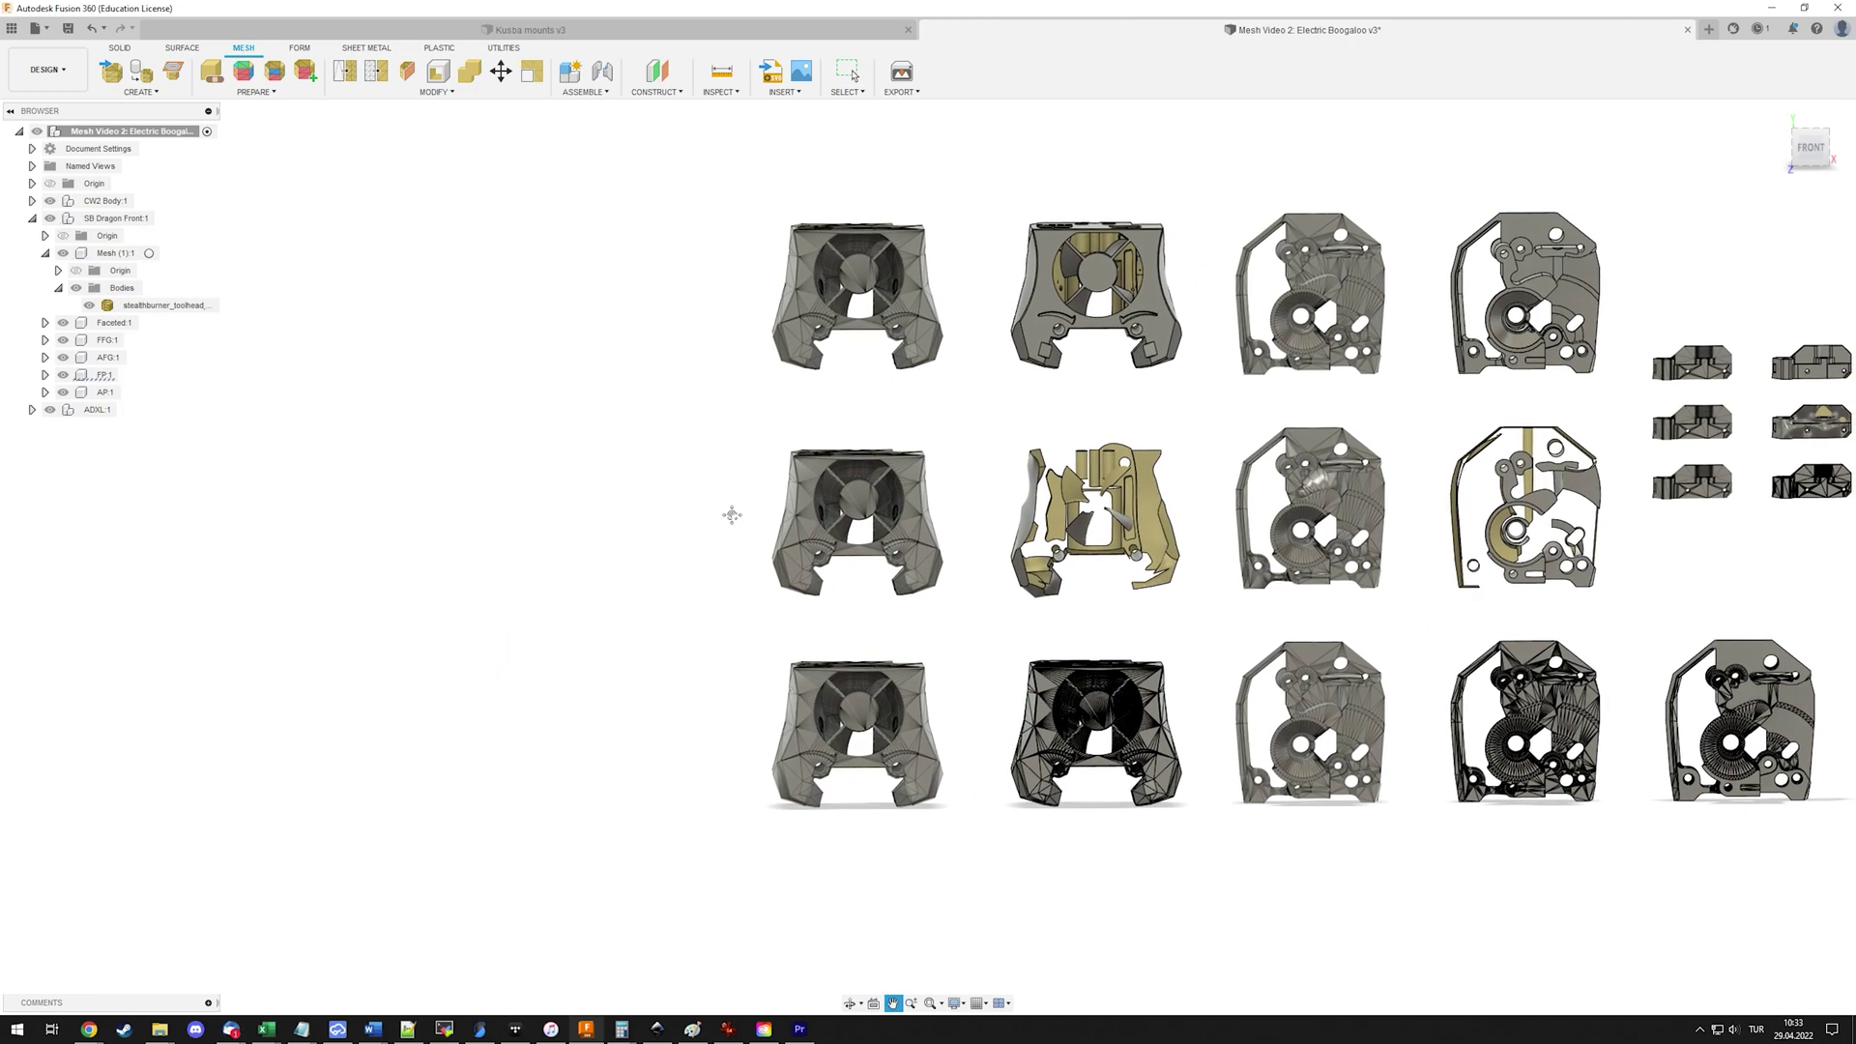
left_click(438, 92)
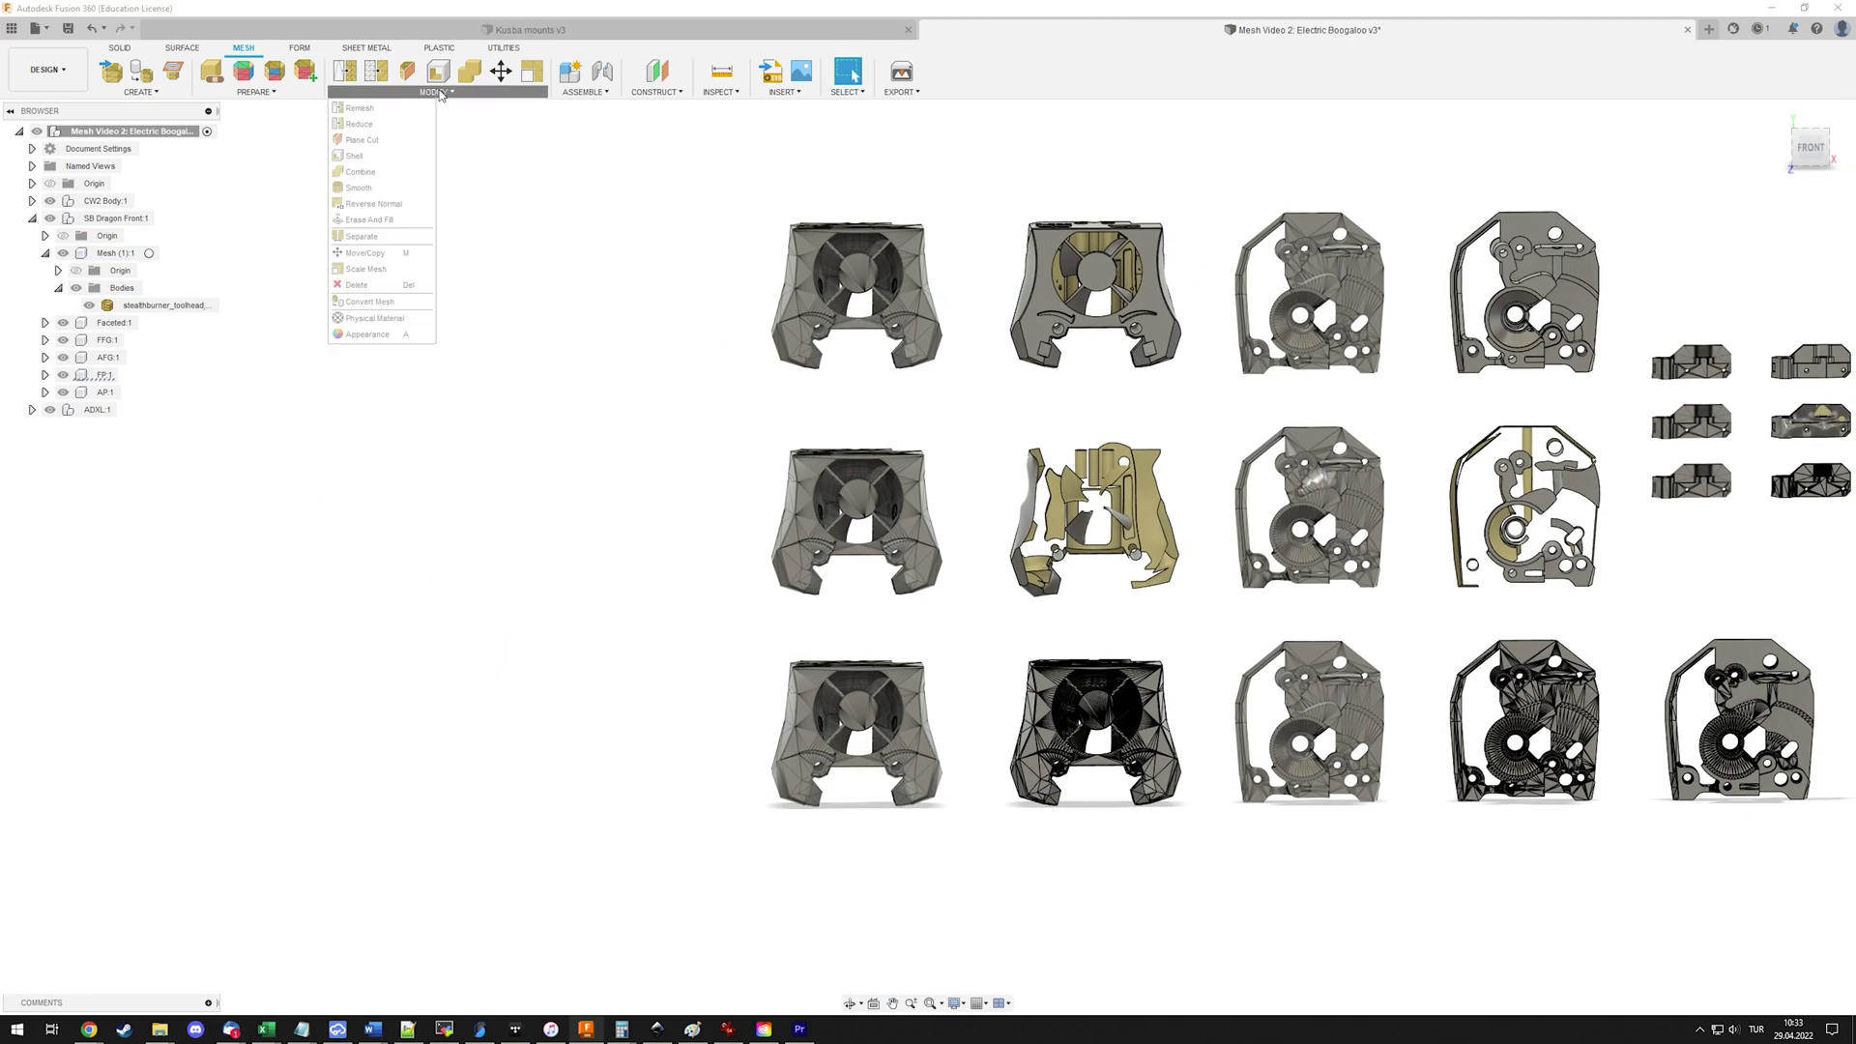
left_click(370, 302)
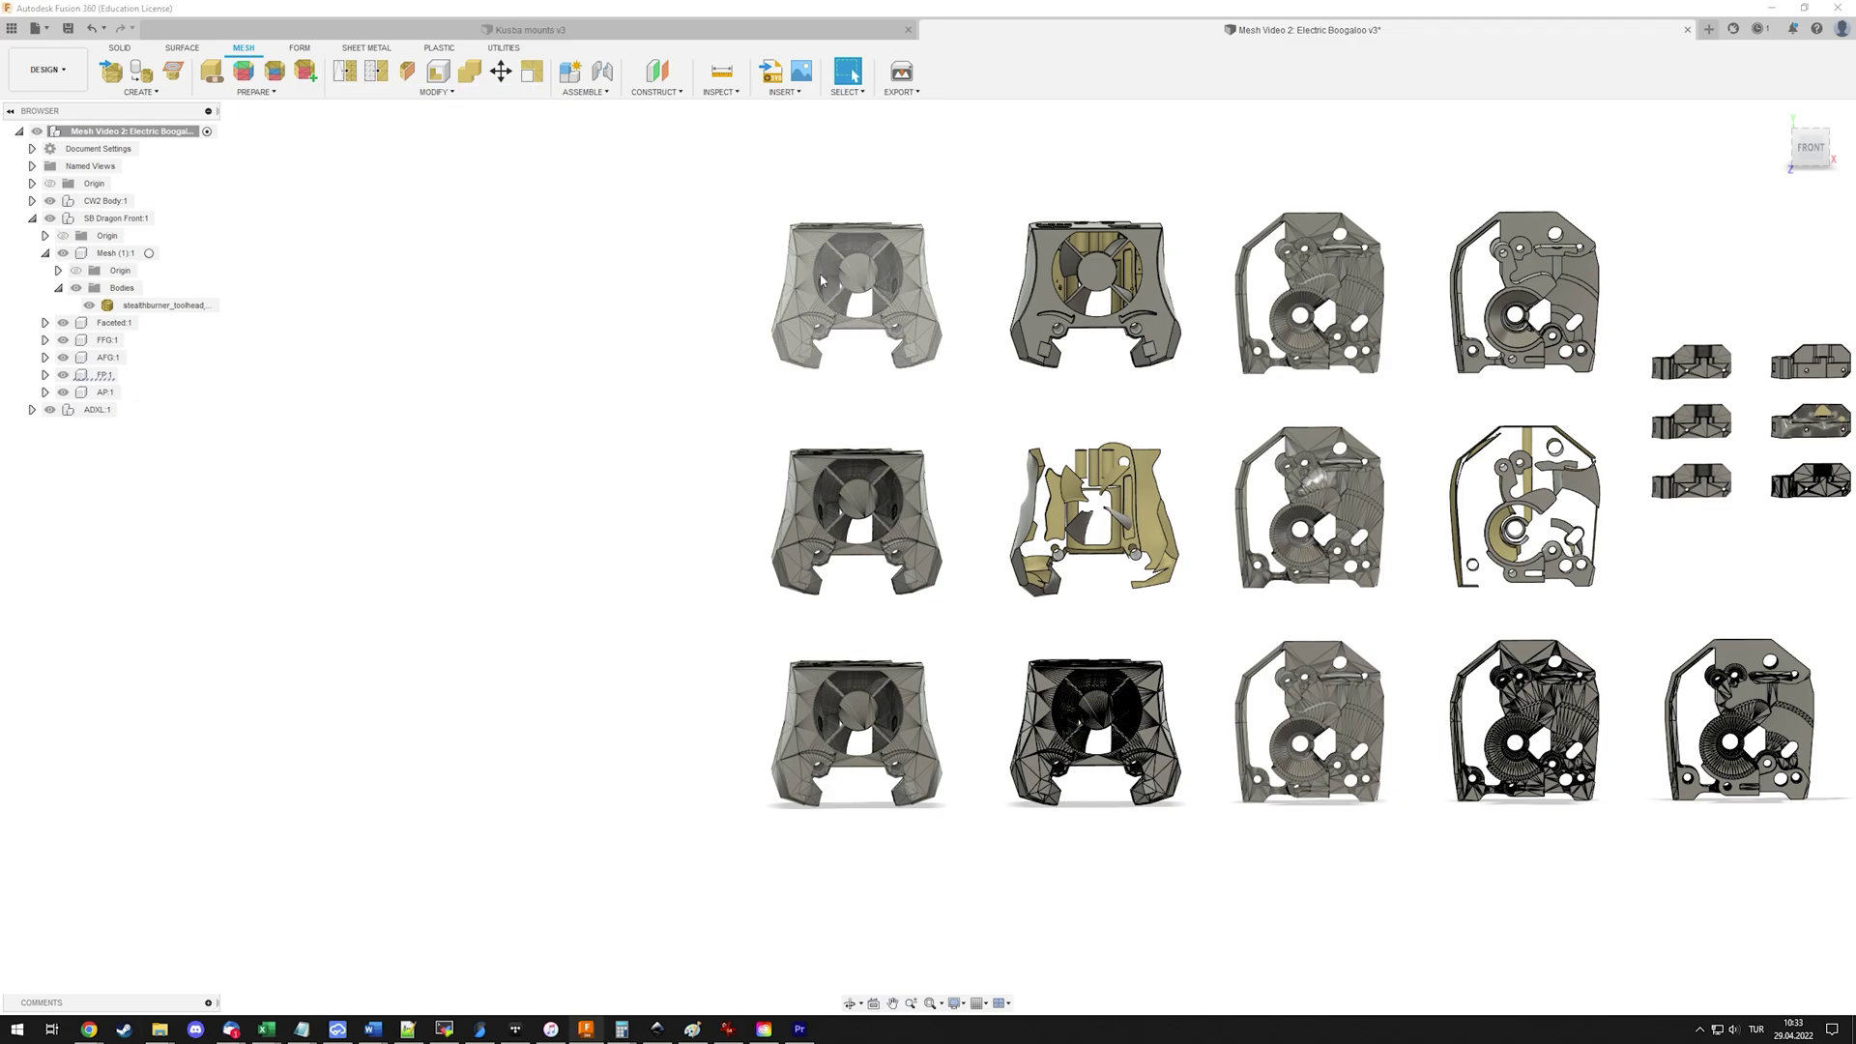
left_click(856, 280)
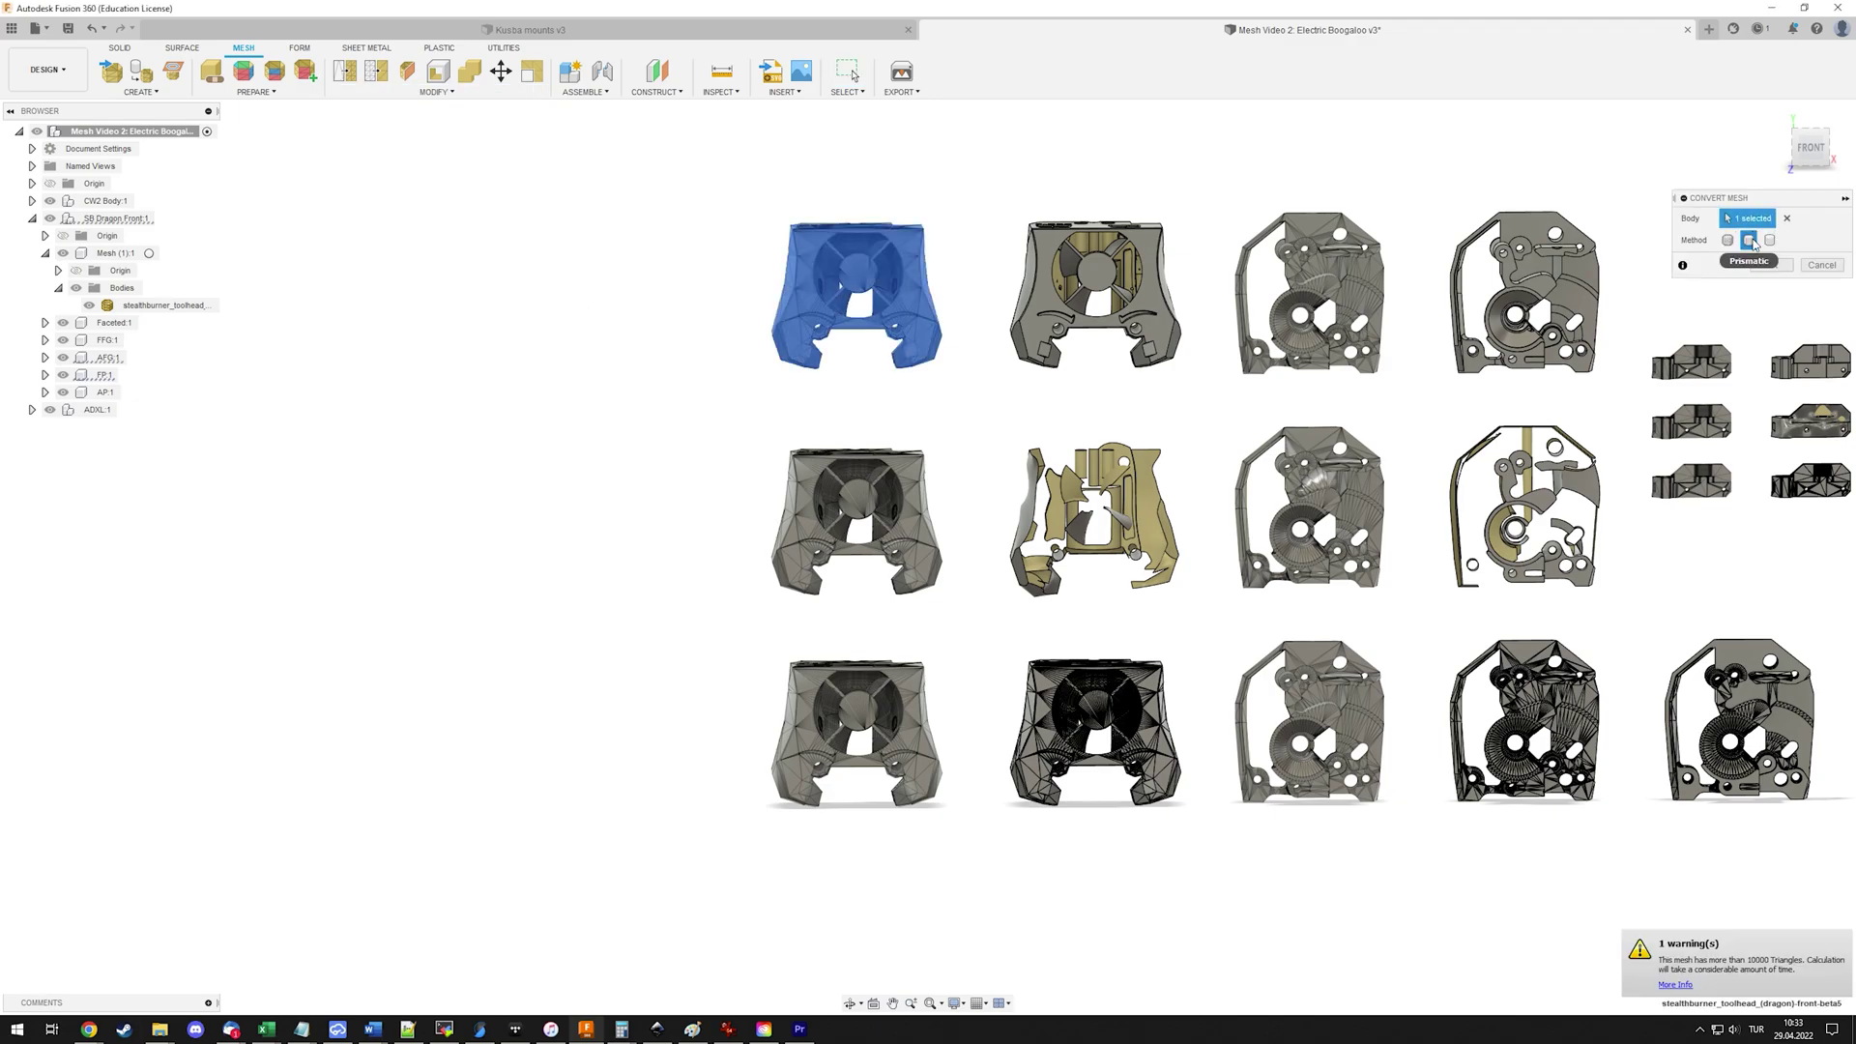
left_click(1752, 241)
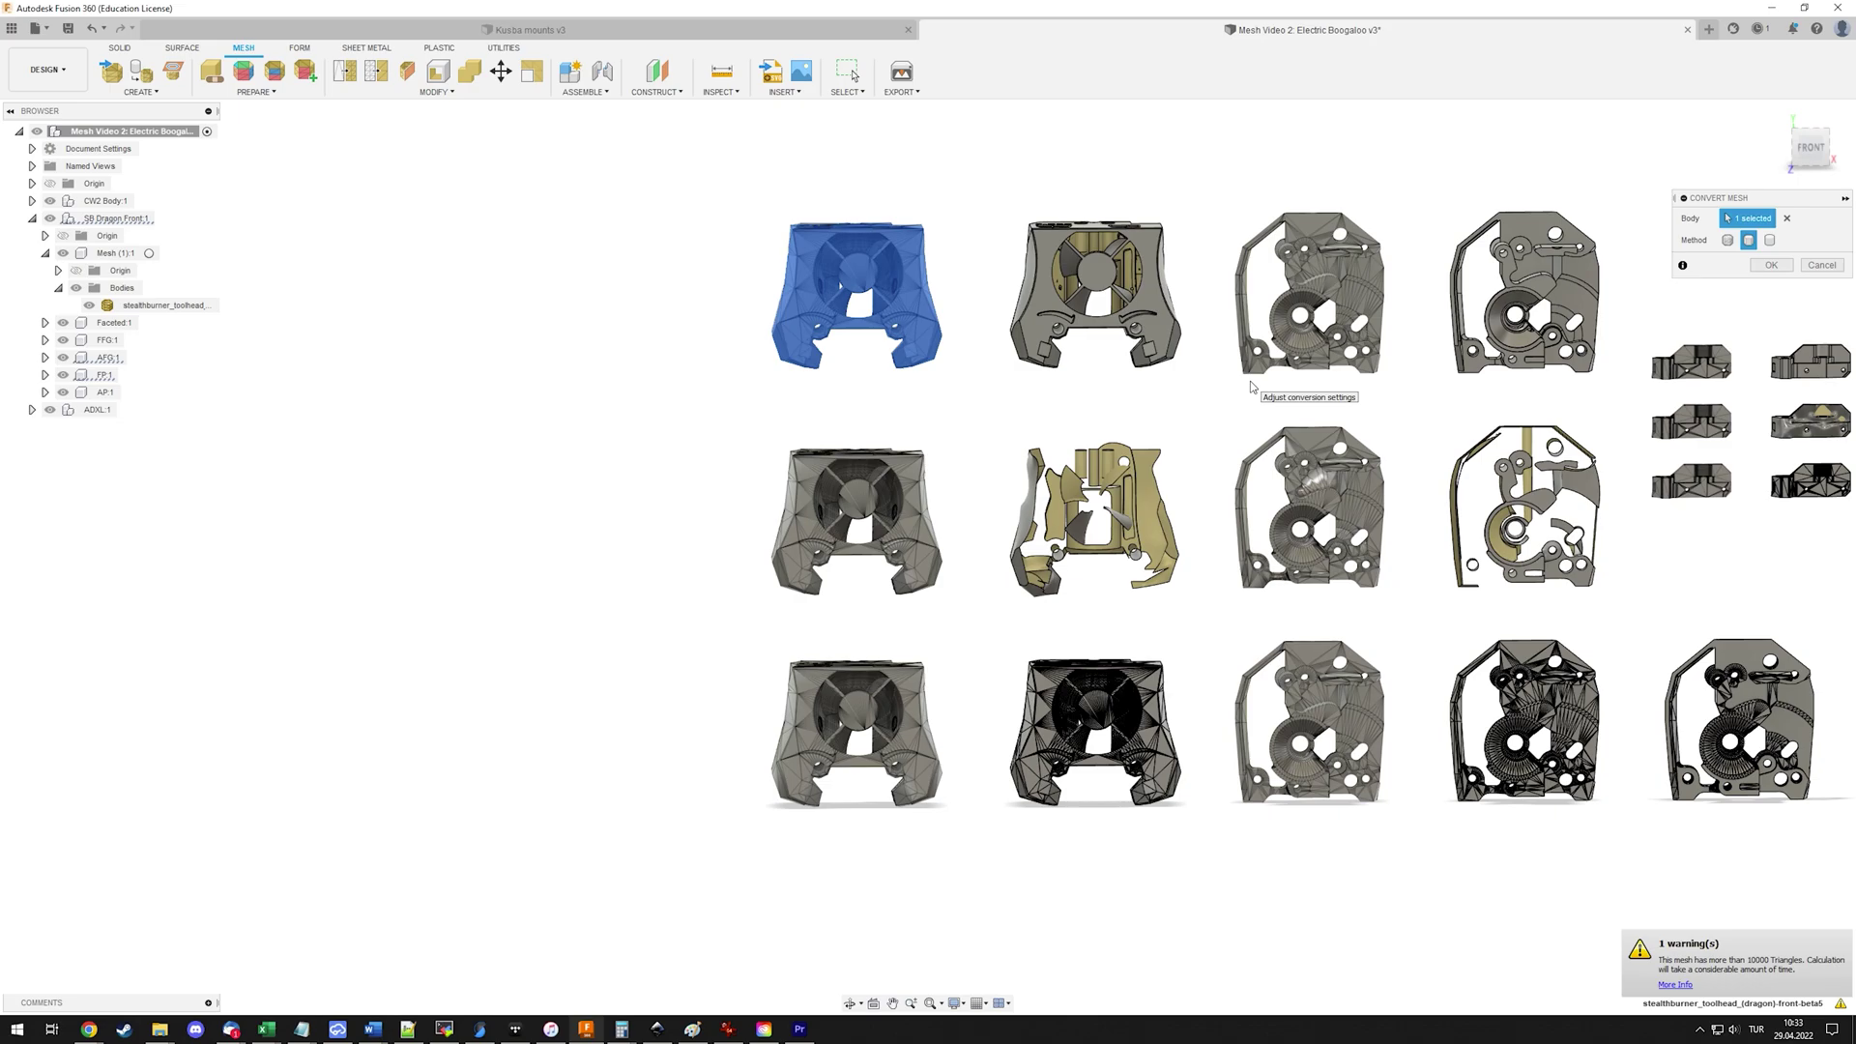
left_click(1824, 271)
Review the Organic conversion method and its resolution and accuracy options for the bottom-row toolhead front mesh, without converting it.
middle_click_drag(1719, 316, 1416, 283)
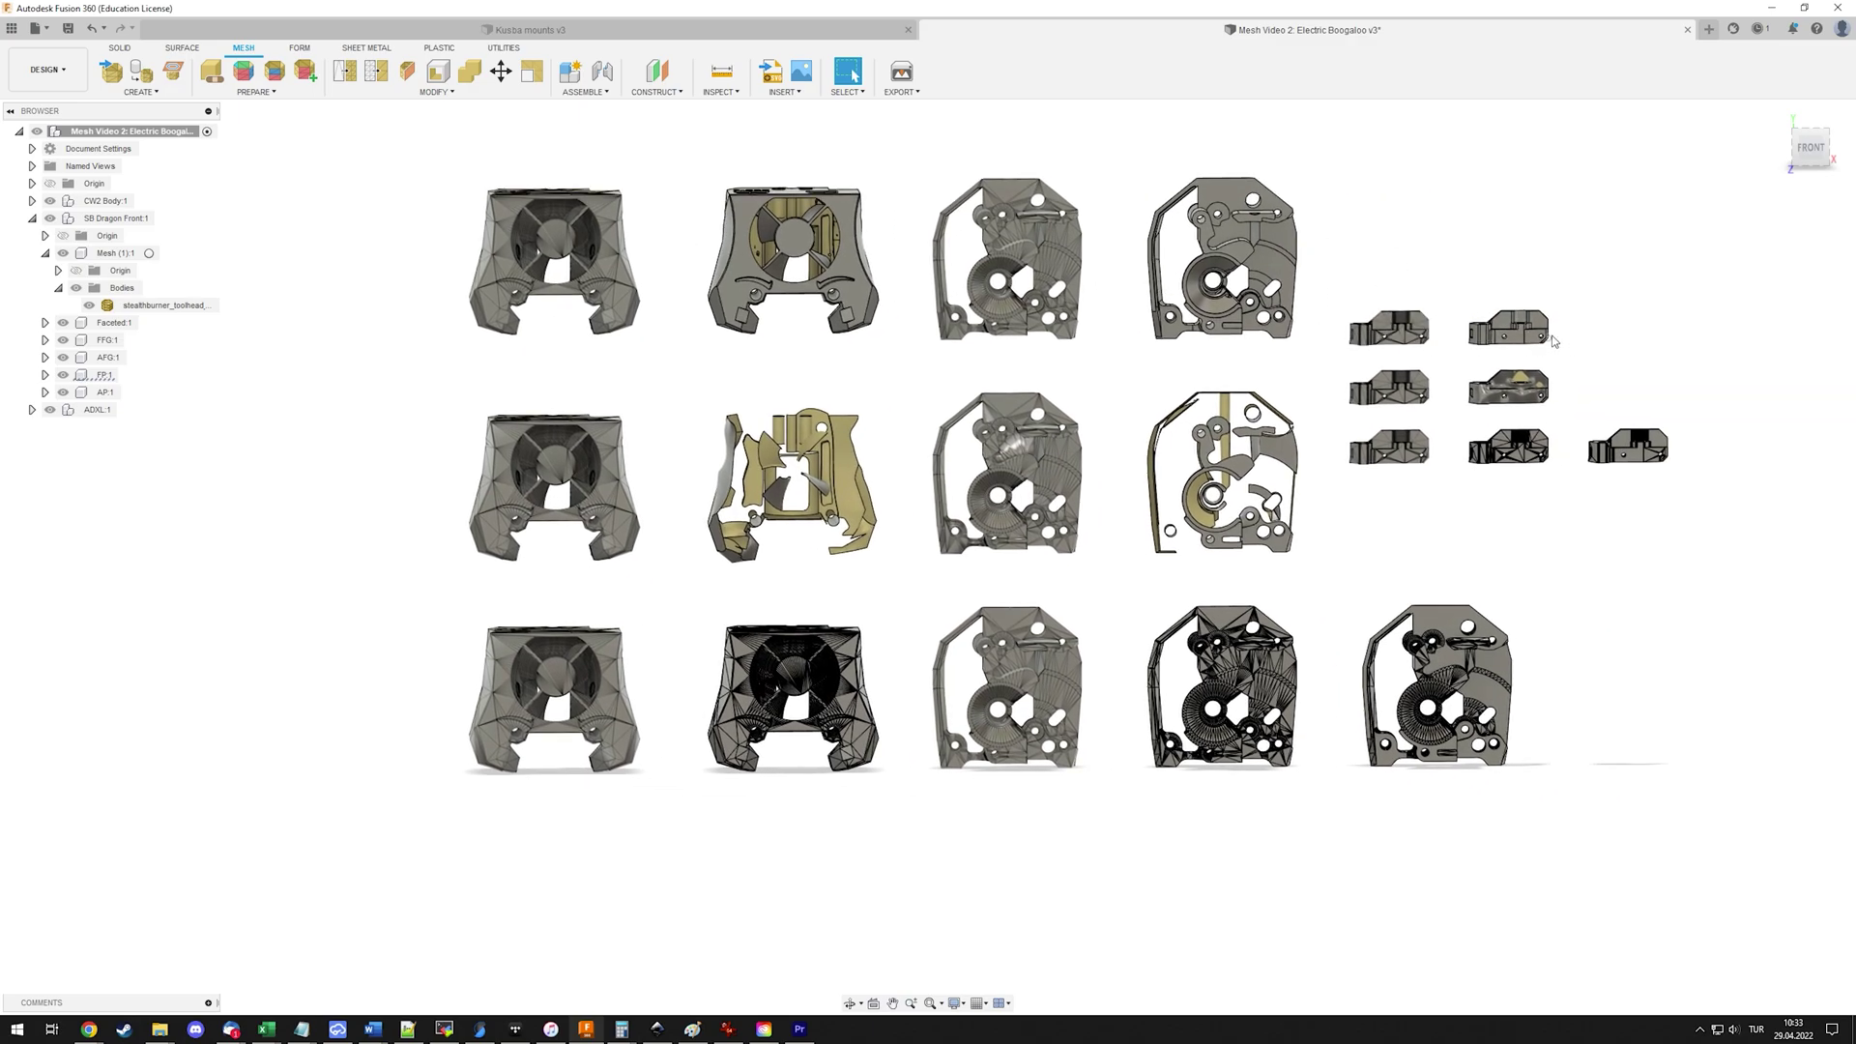
middle_click_drag(1042, 392, 1297, 448)
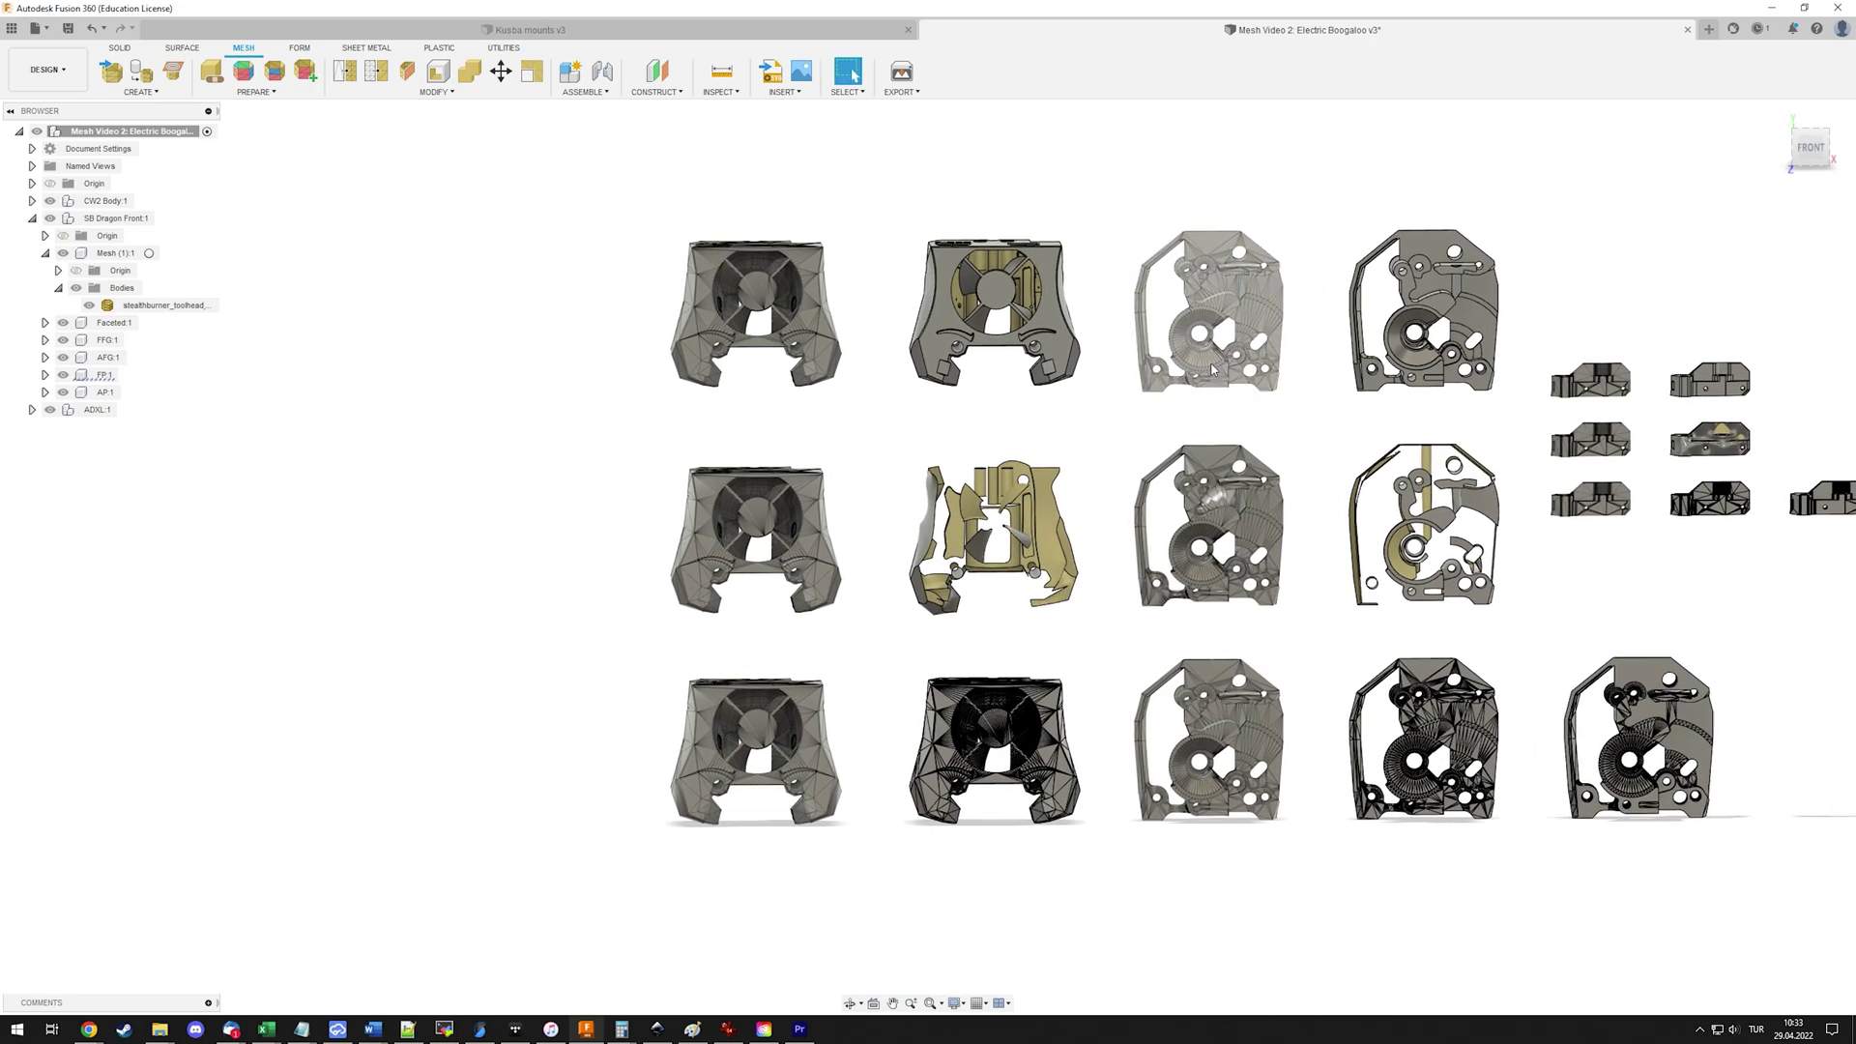
left_click(437, 92)
left_click(402, 304)
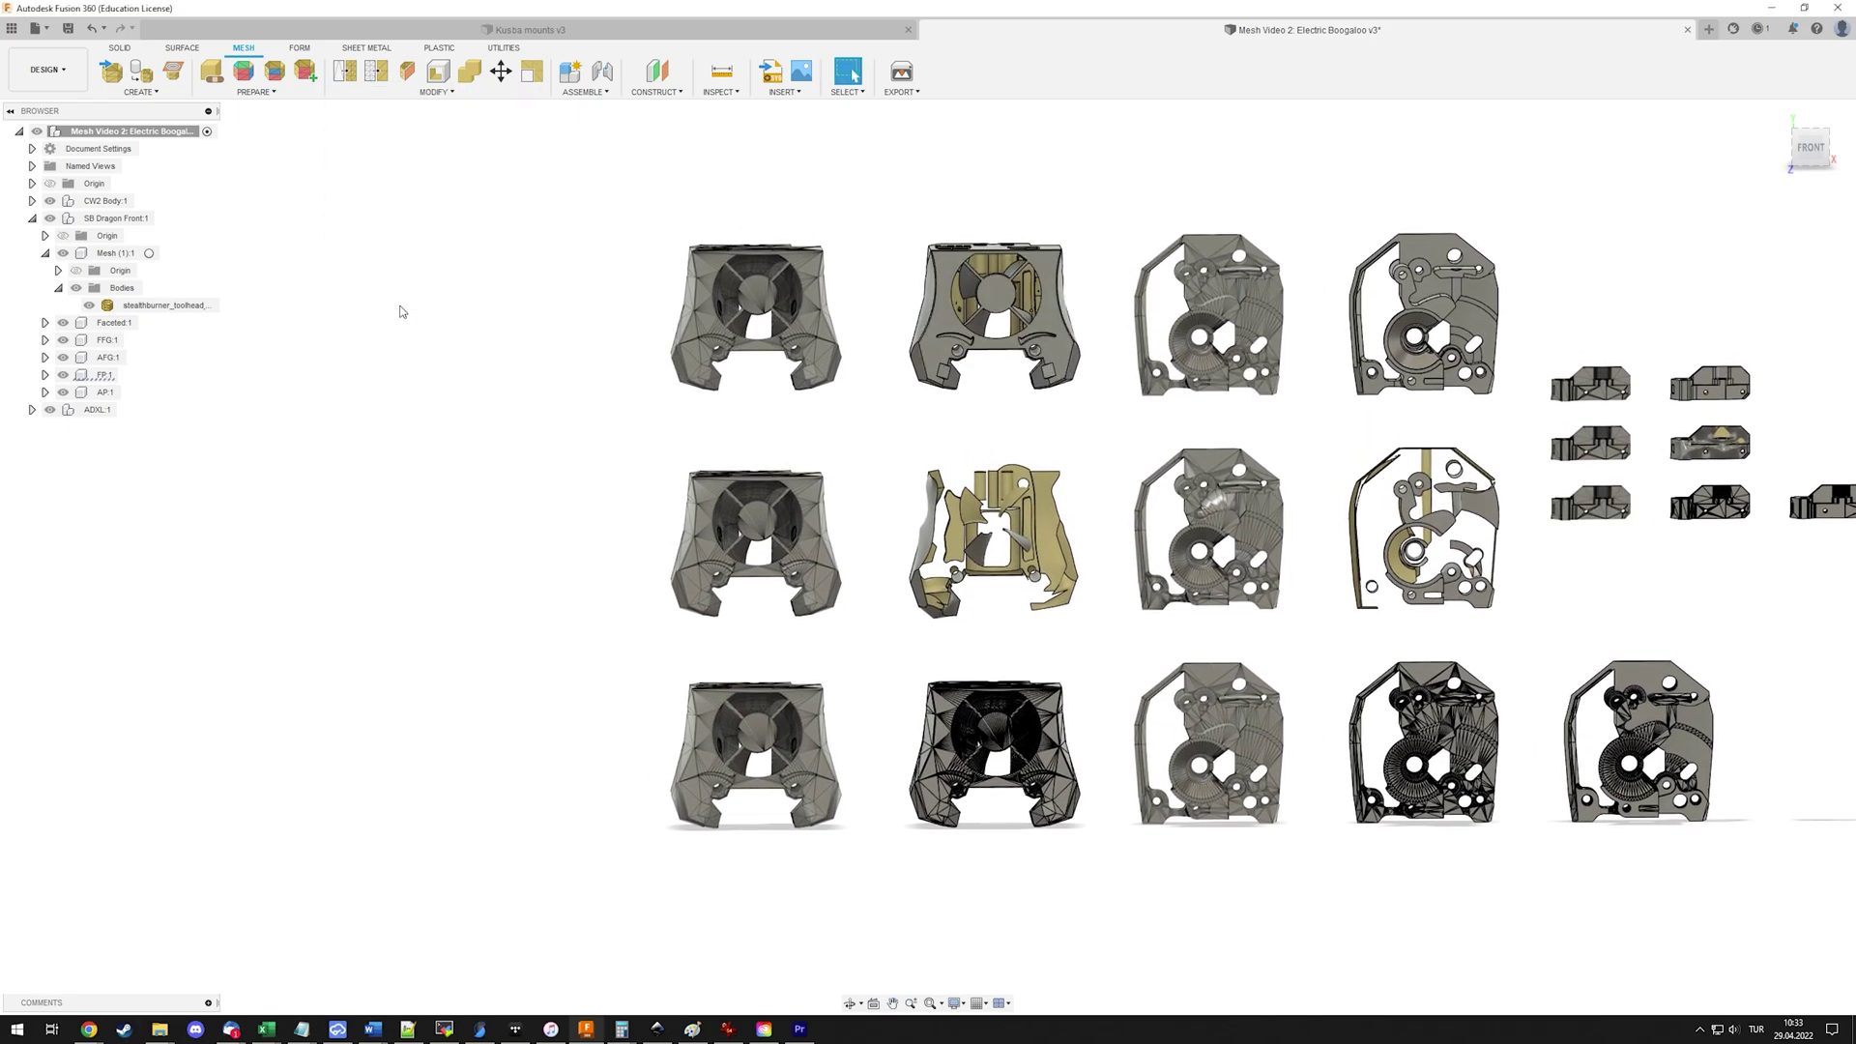
left_click(693, 718)
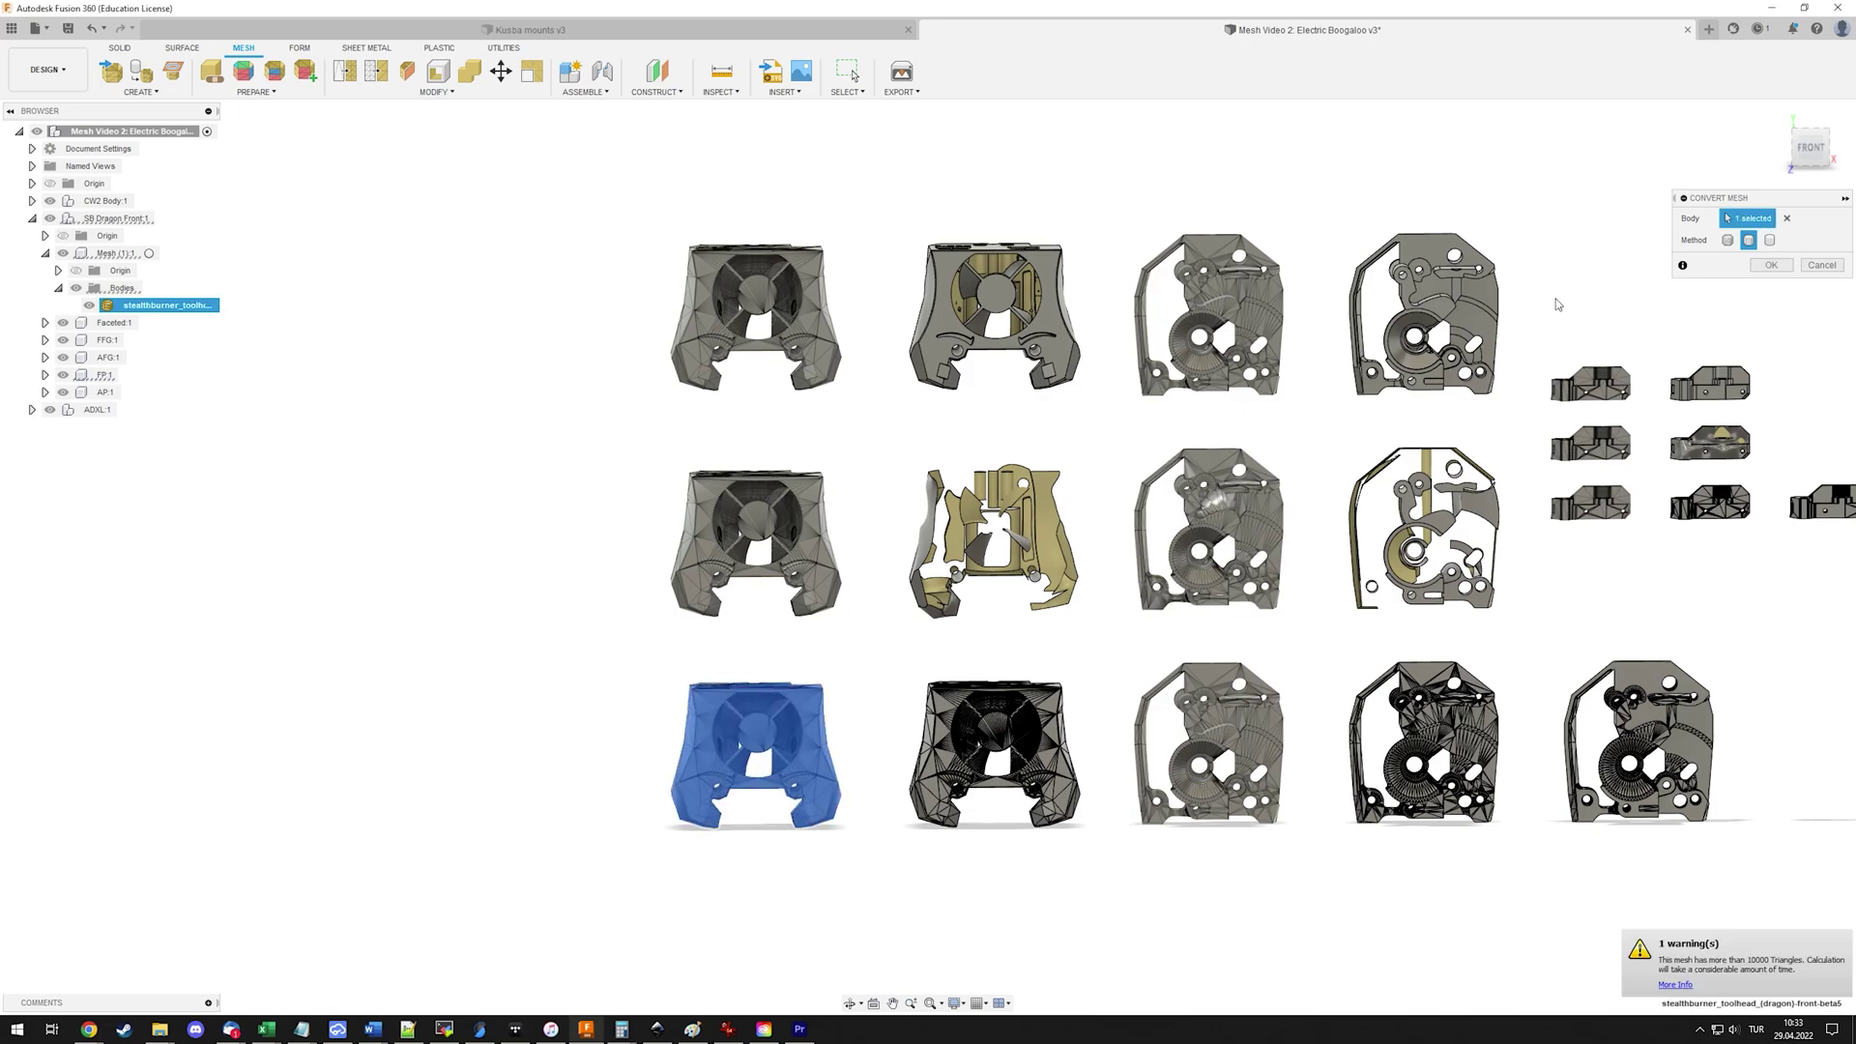
left_click(1770, 241)
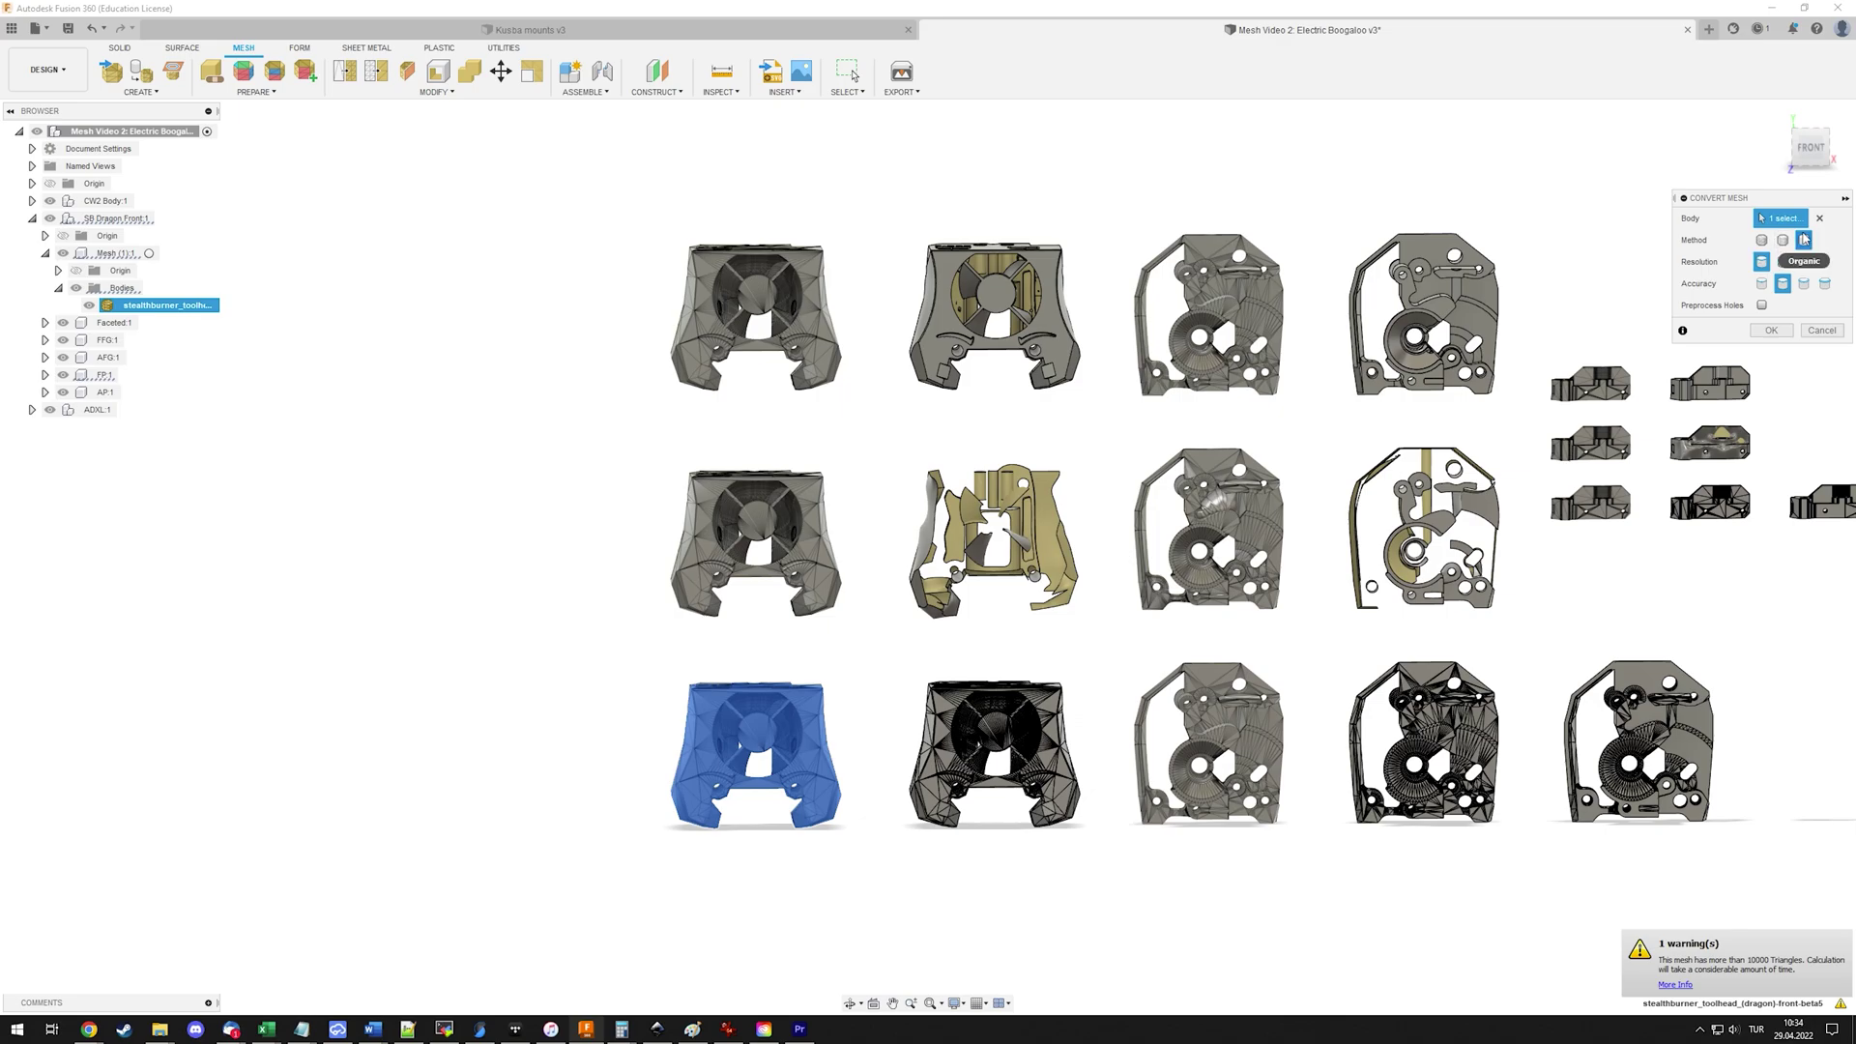
left_click(1822, 330)
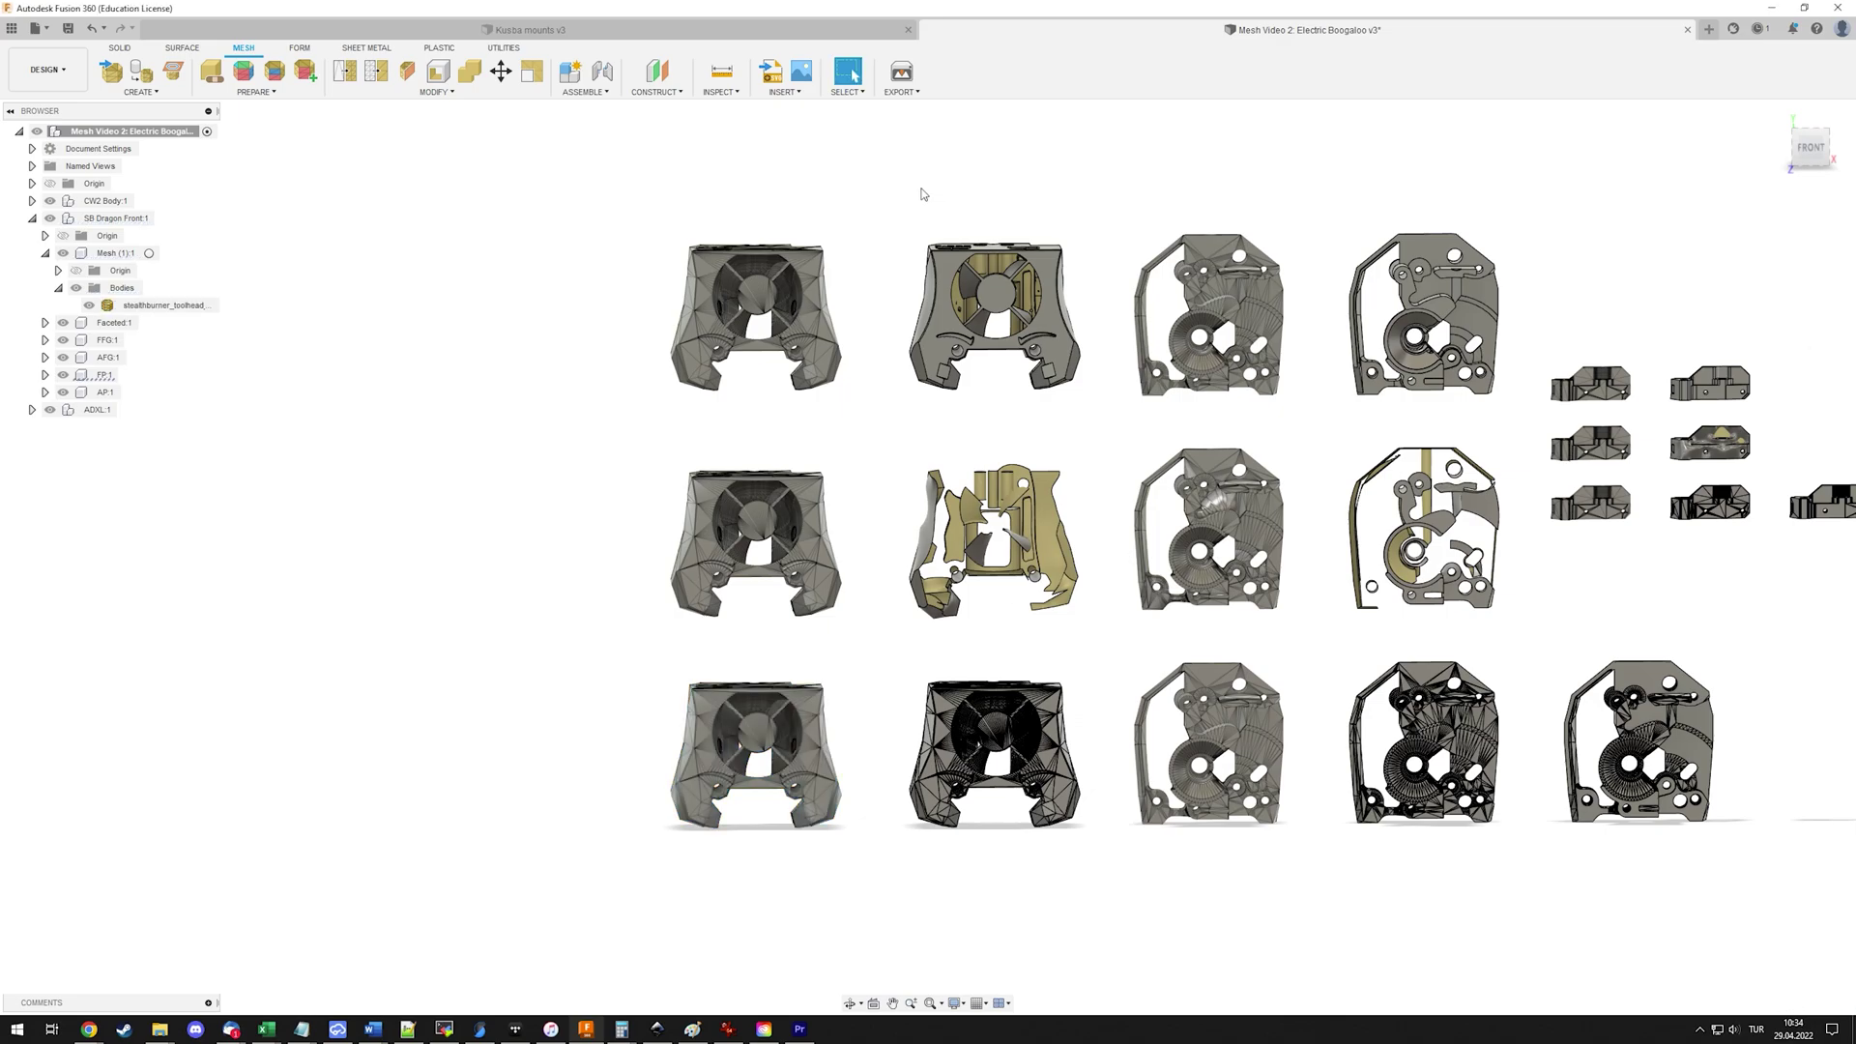
Survey the conversions once more and examine the top-row small bracket with merged flat faces up close.
middle_click_drag(1168, 858, 800, 703)
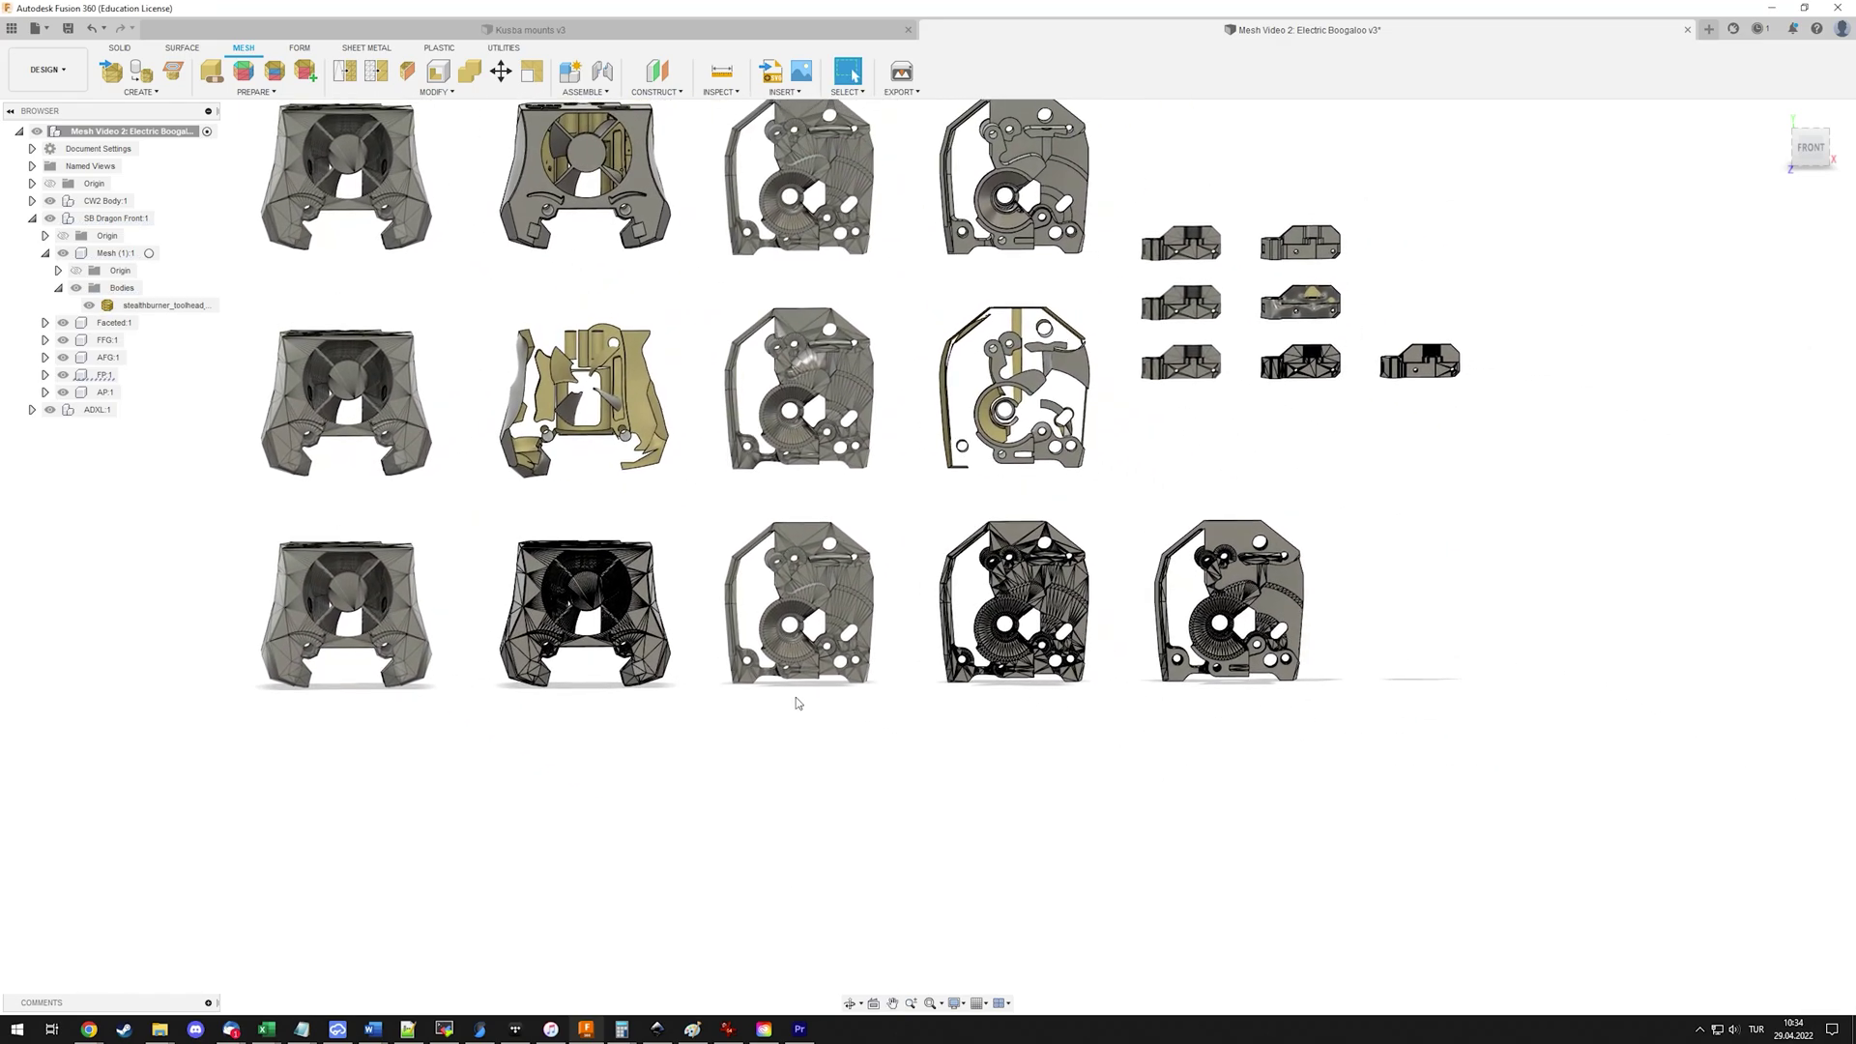
scroll(595, 676, "down", 2)
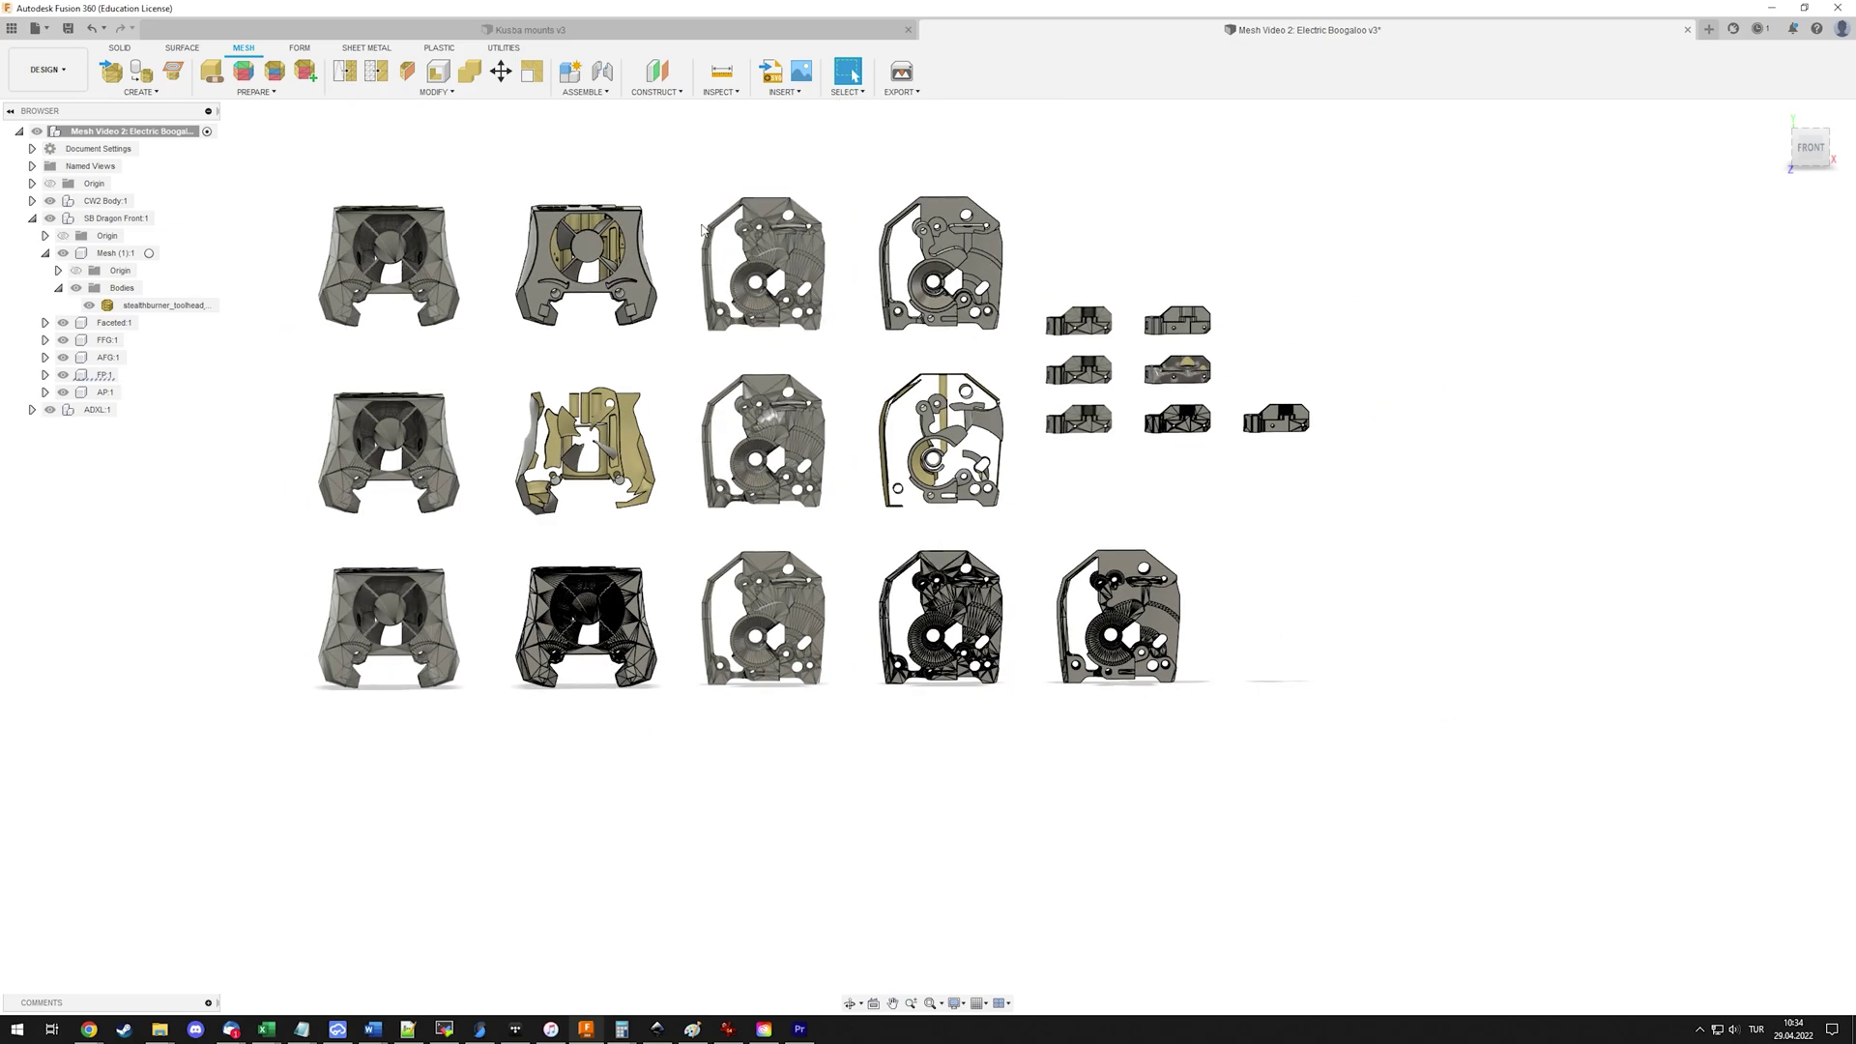
scroll(1177, 290, "up", 5)
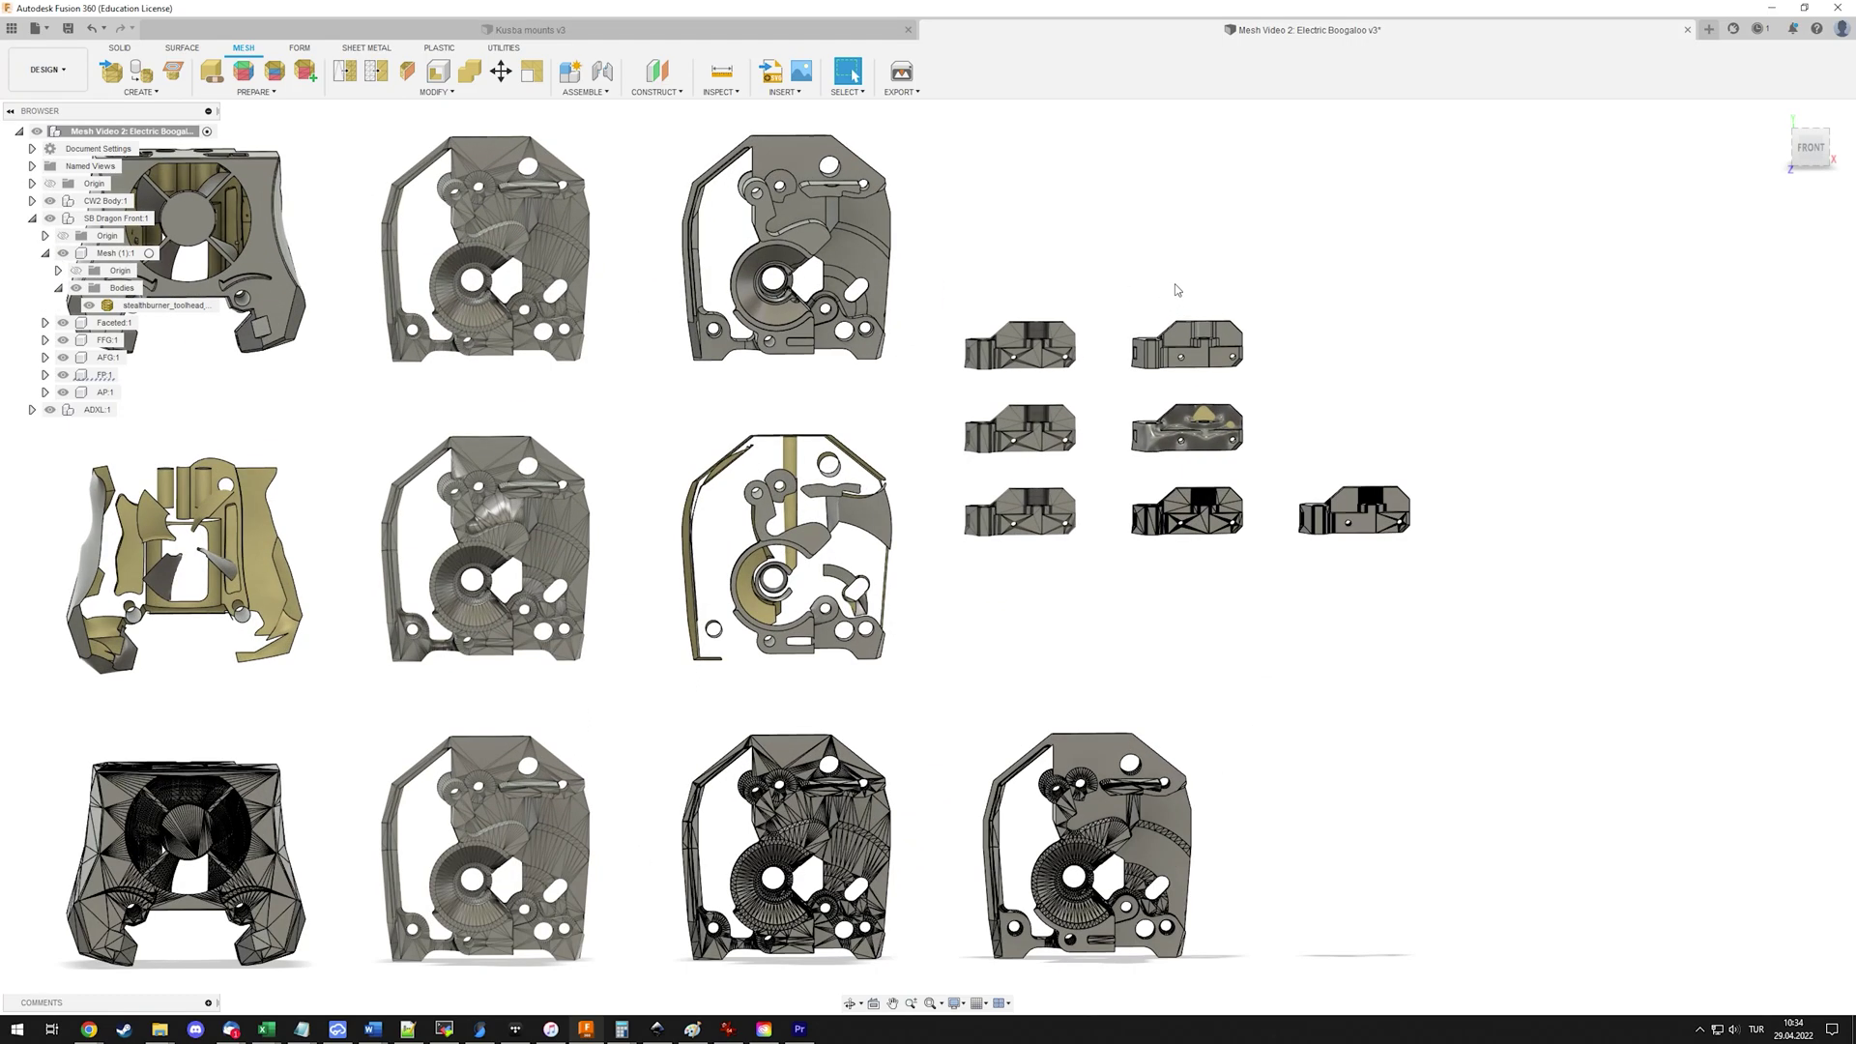
scroll(1223, 317, "up", 5)
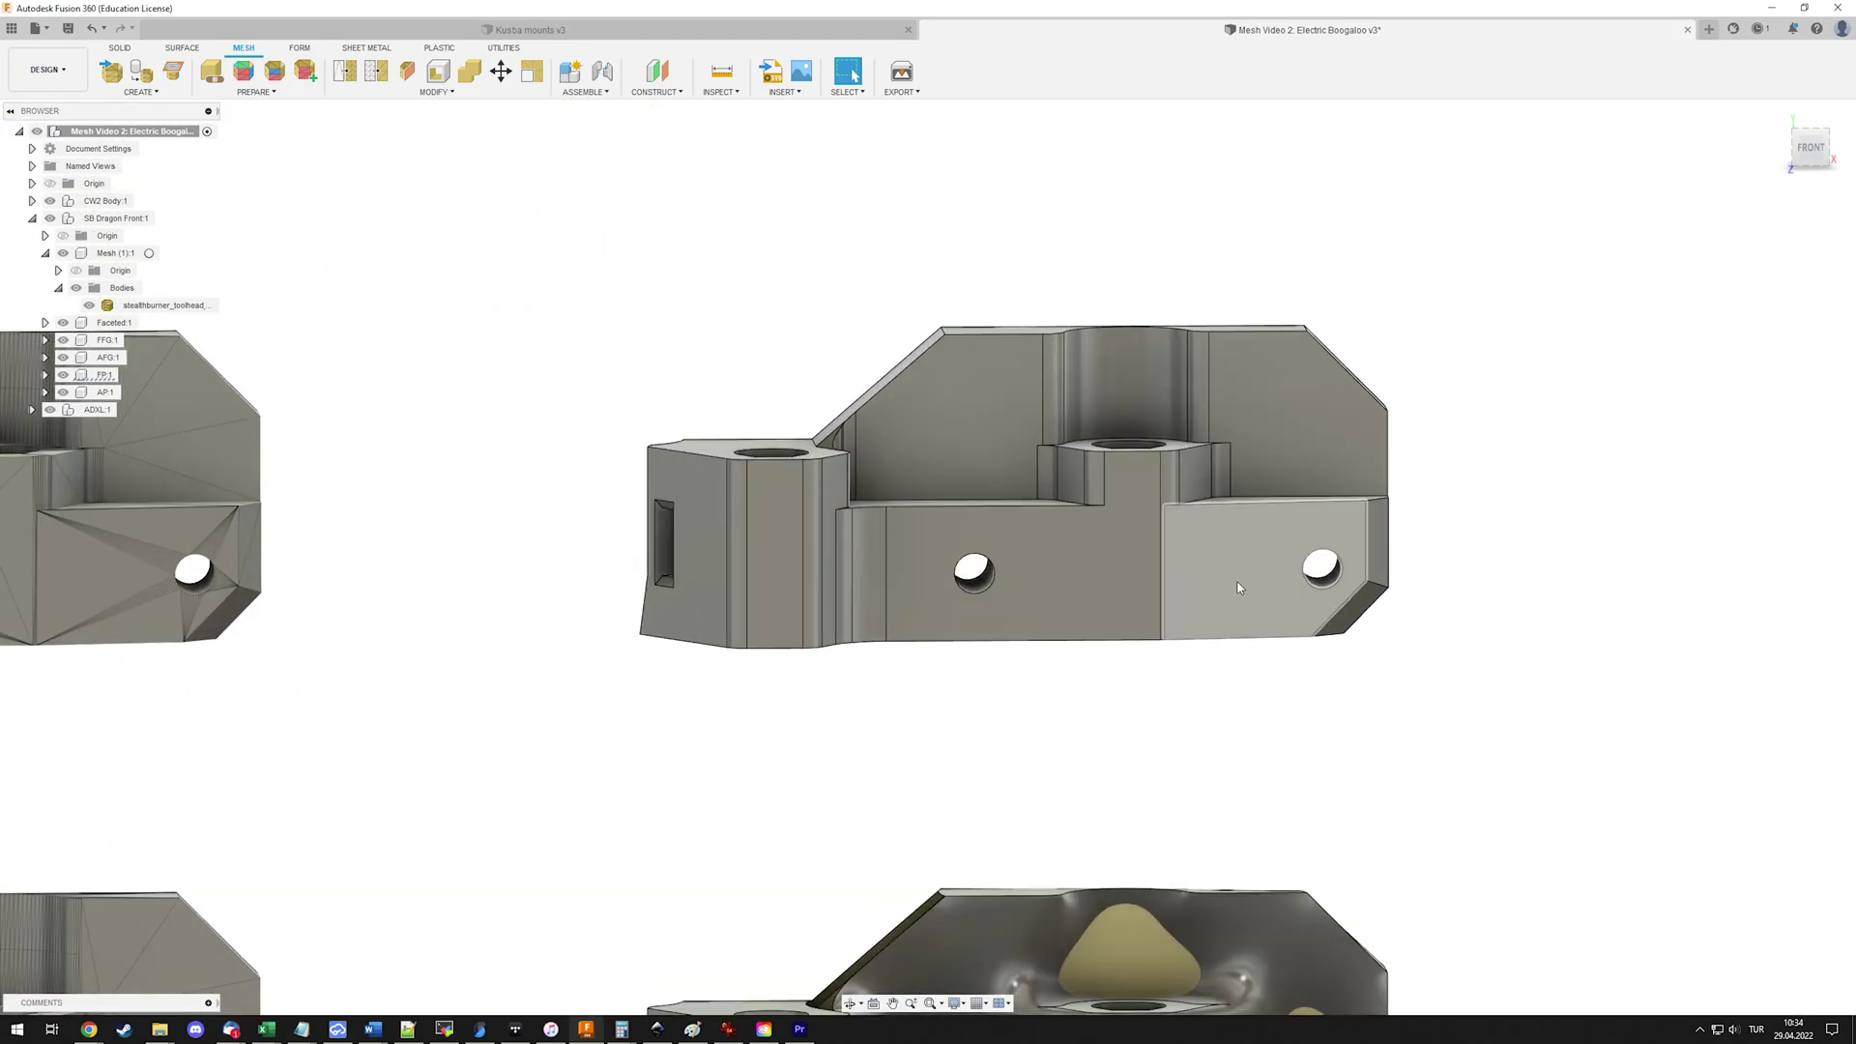
Compare the three rows of converted toolhead bodies with the small bracket conversions beside them.
scroll(1247, 609, "down", 3)
scroll(1252, 603, "down", 1)
middle_click_drag(339, 631, 825, 684)
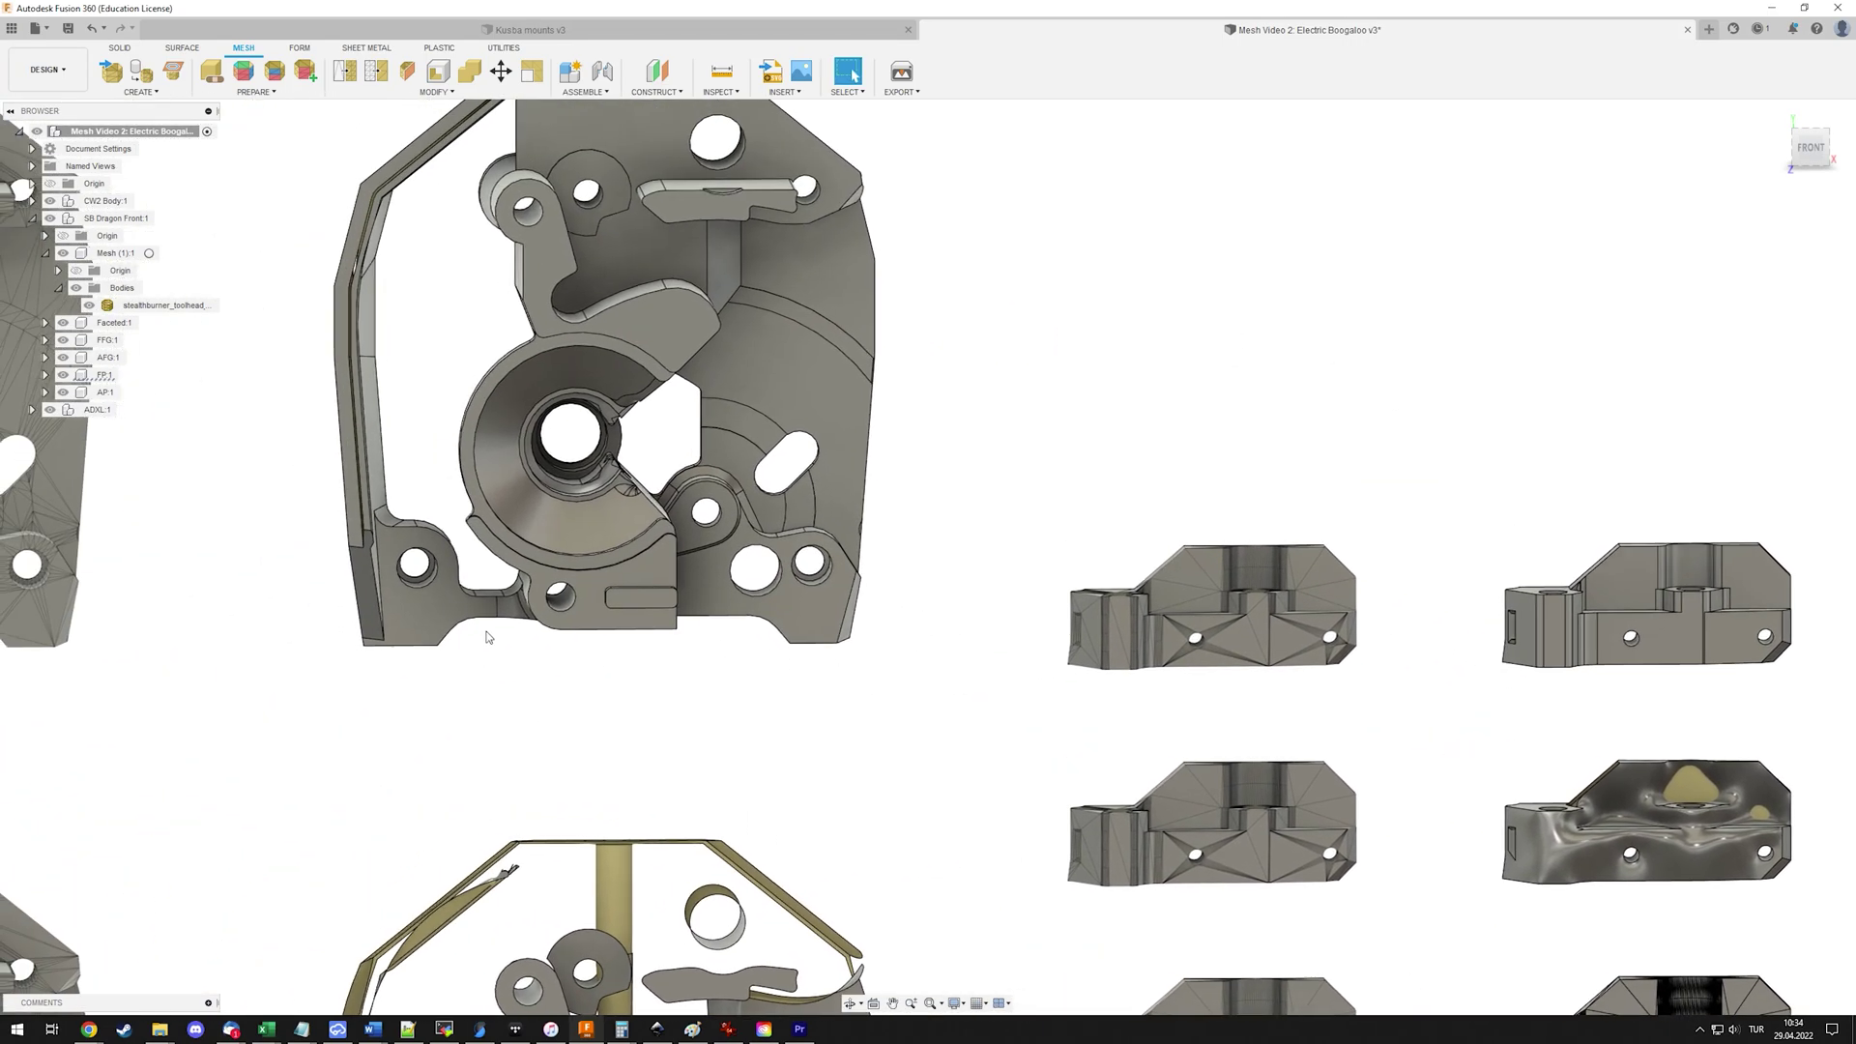
scroll(828, 531, "down", 5)
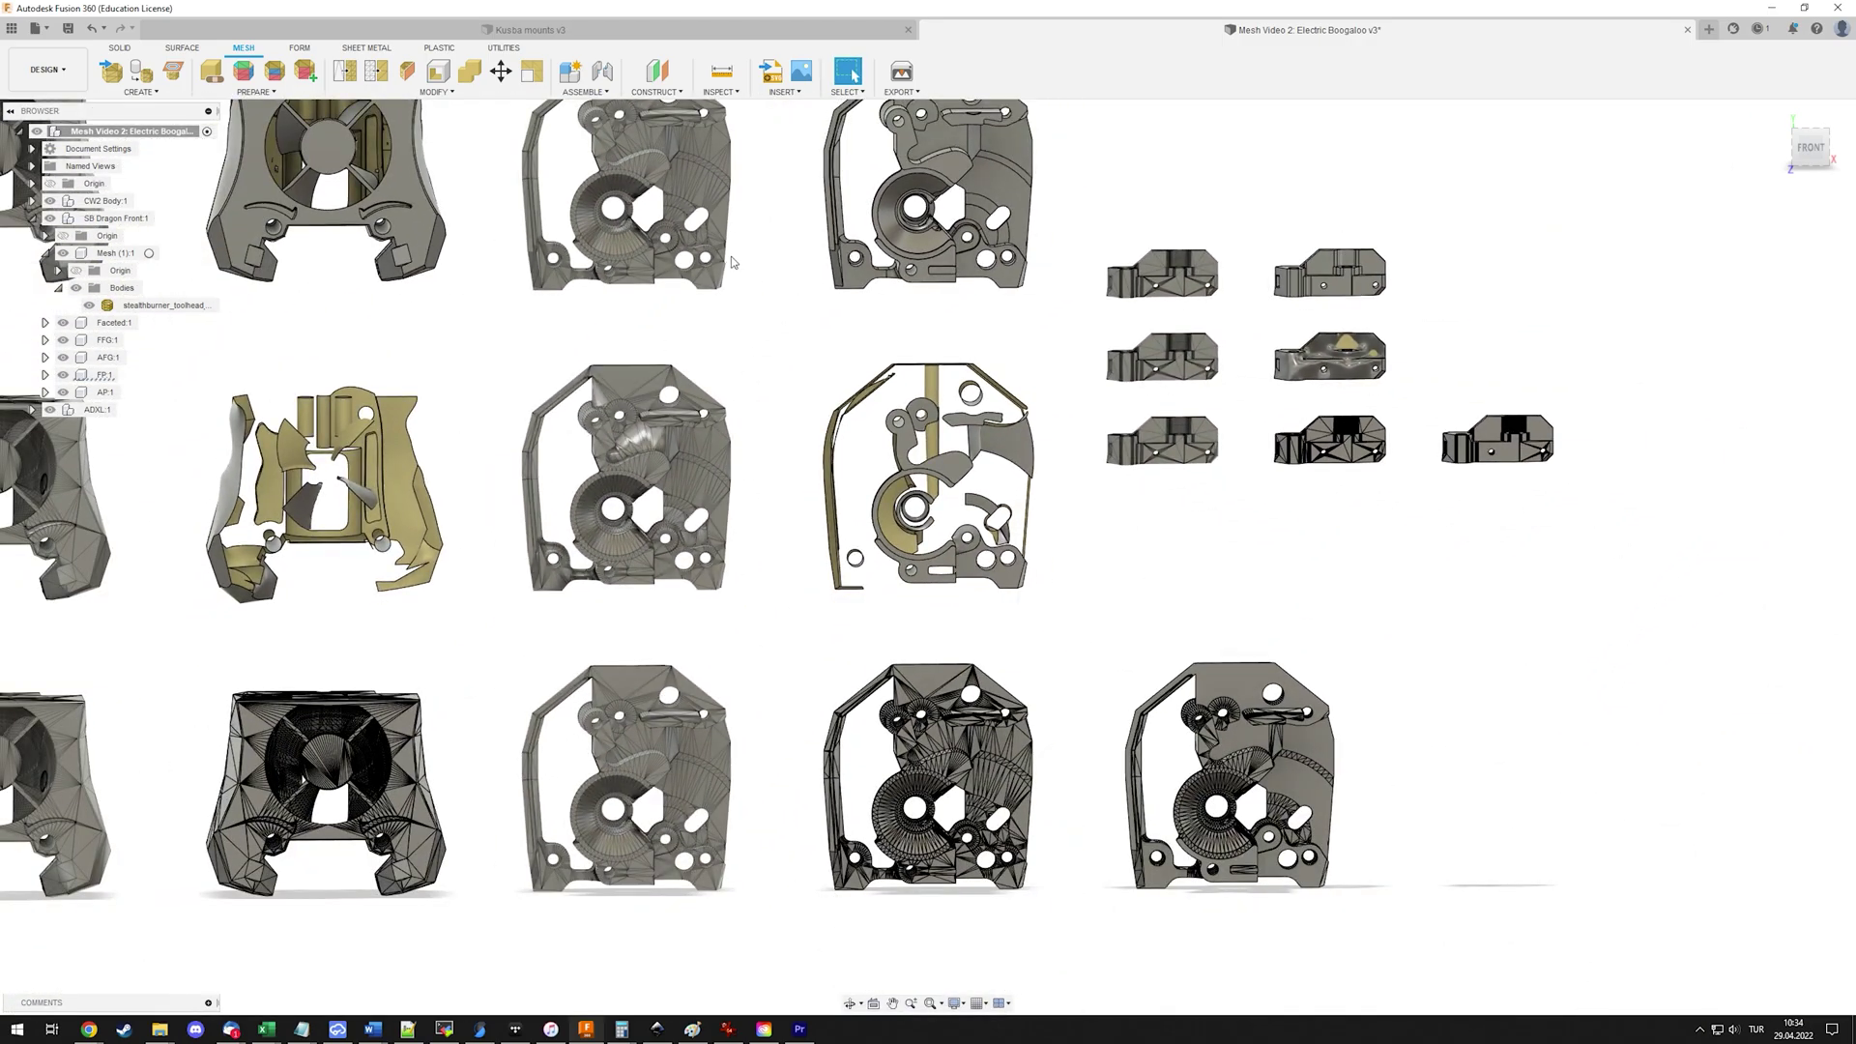
middle_click_drag(912, 508, 895, 410)
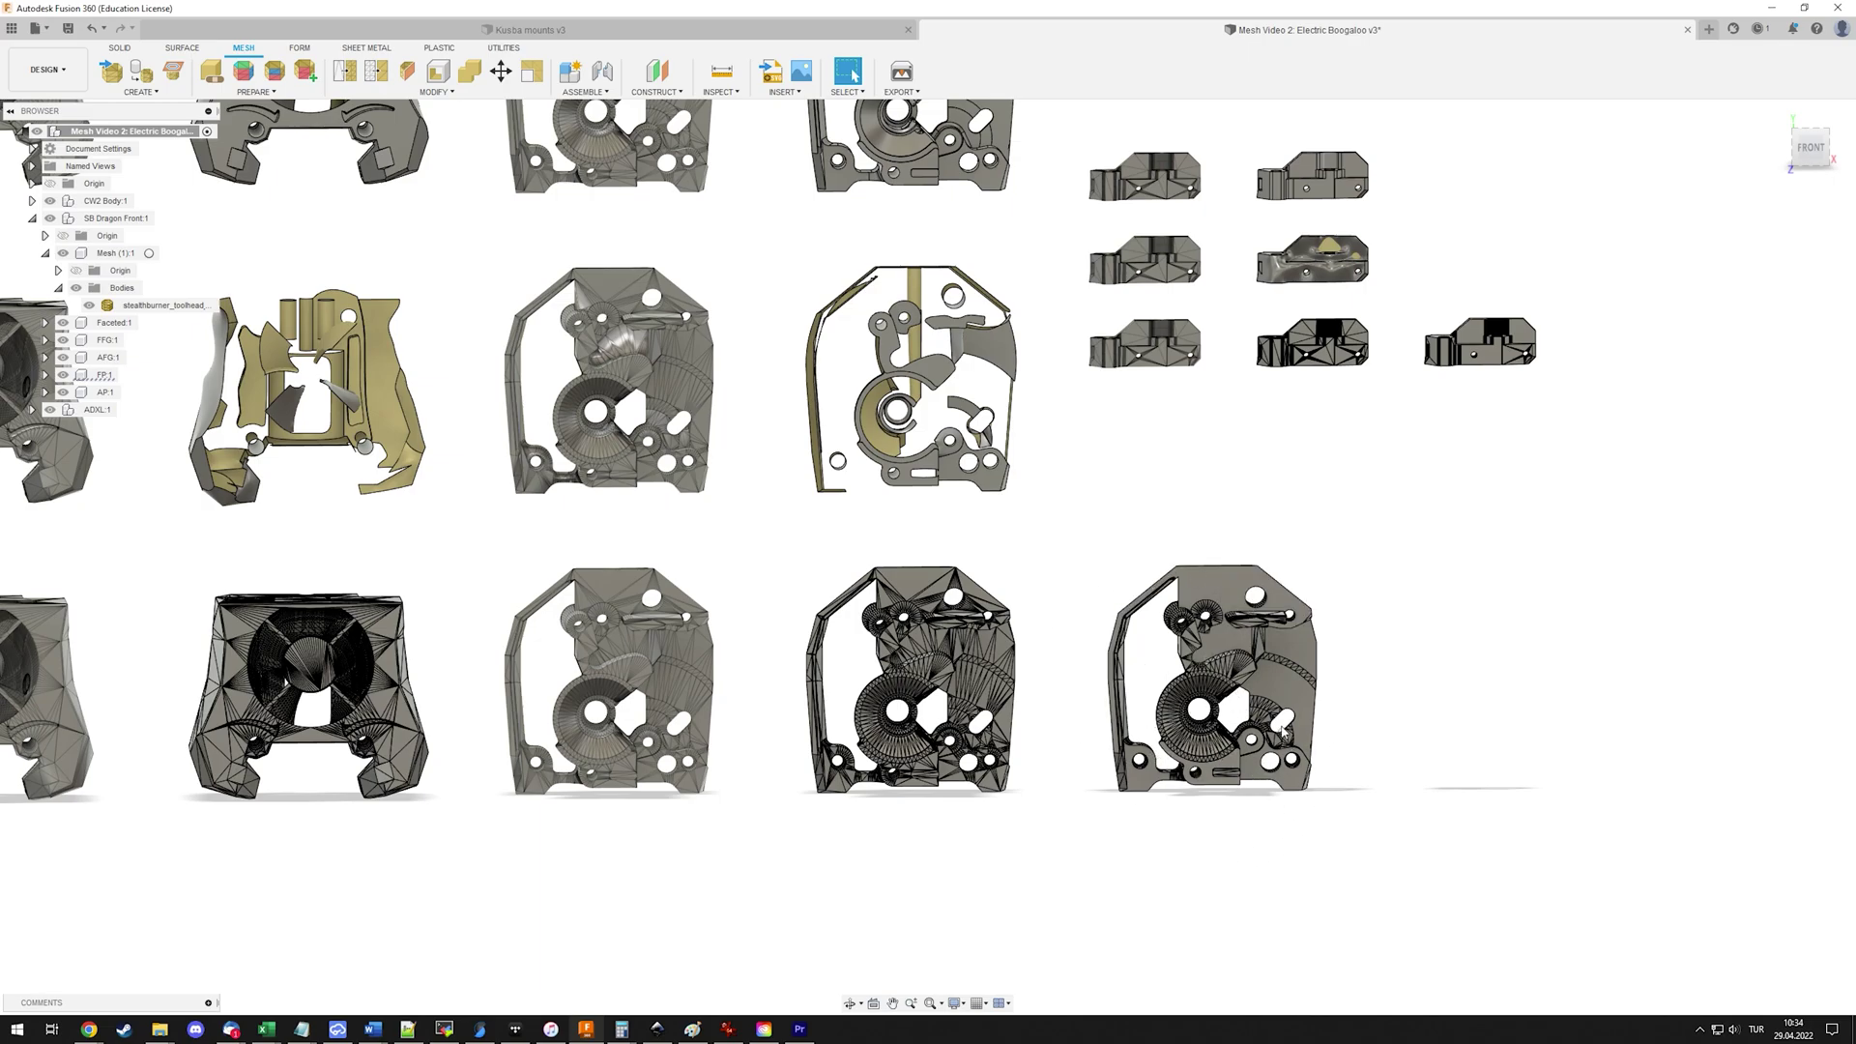
middle_click_drag(1160, 464, 1236, 620)
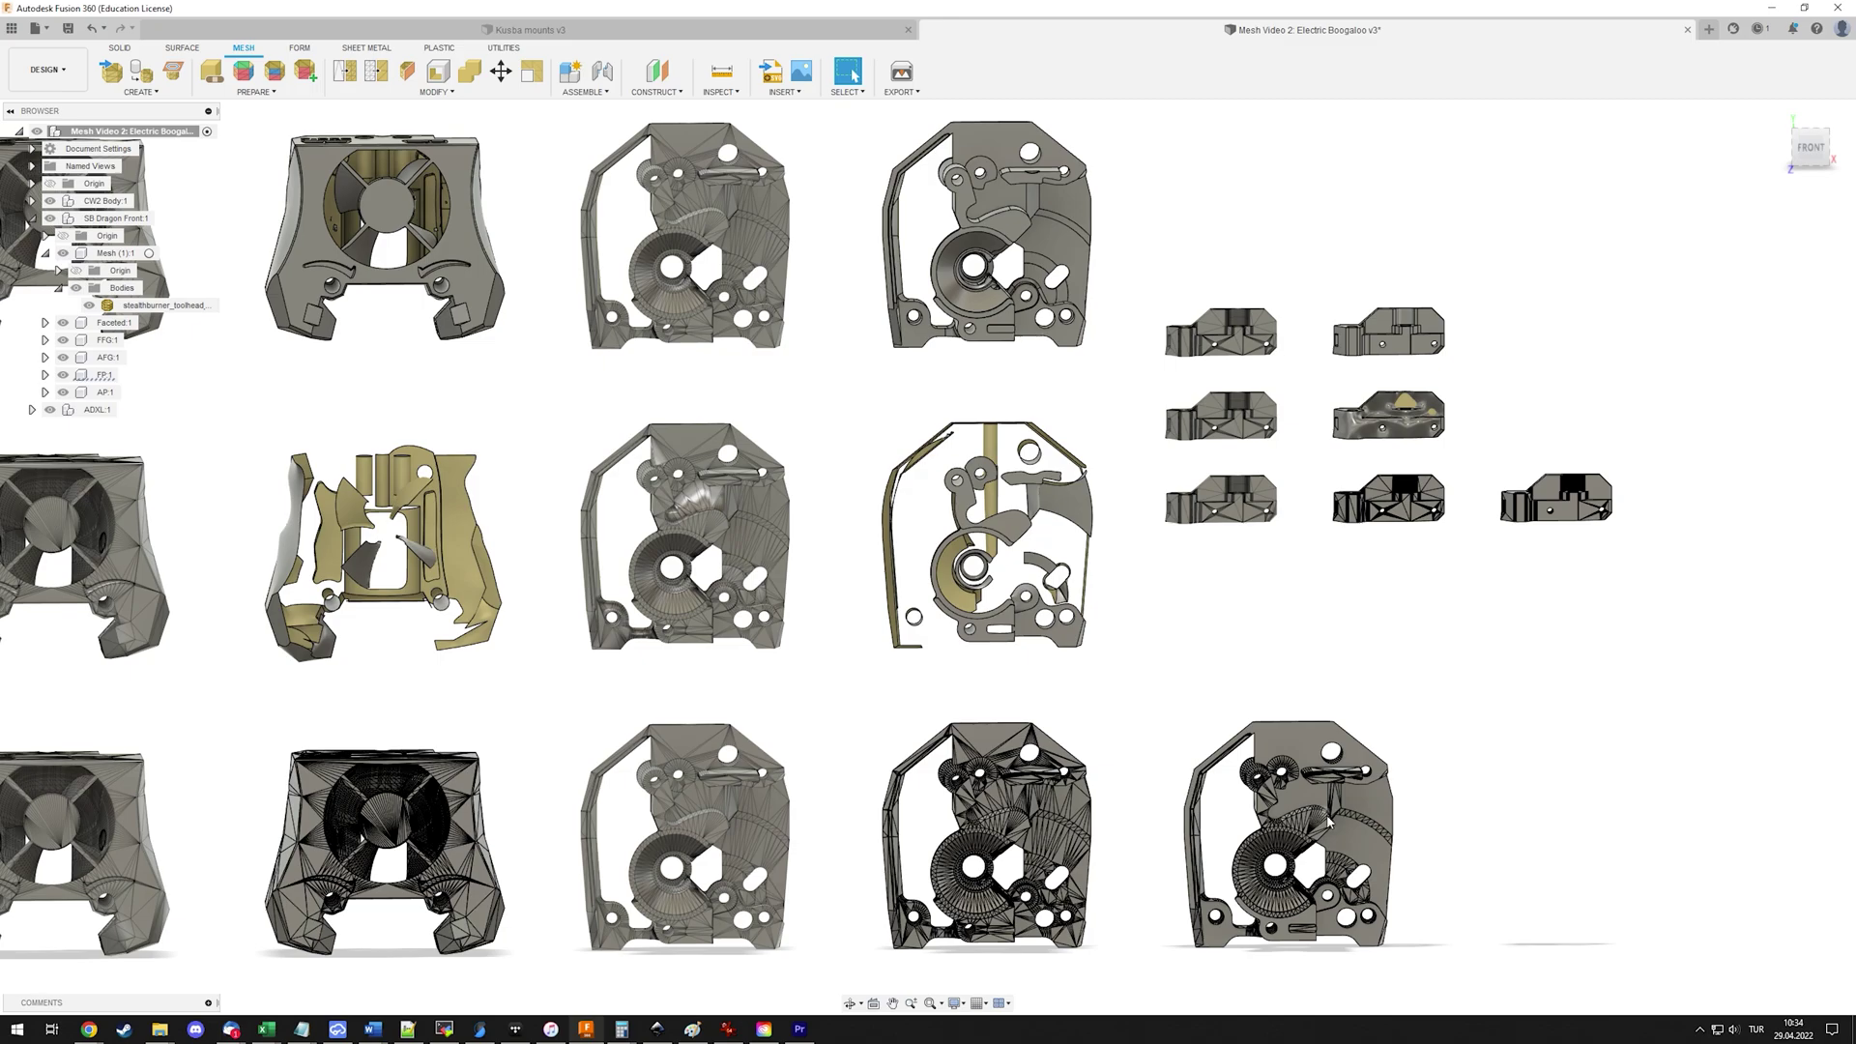
Select the circular outer edge of the conical recess on the top-row converted CW2 body and inspect the recess at an angle.
scroll(951, 277, "up", 5)
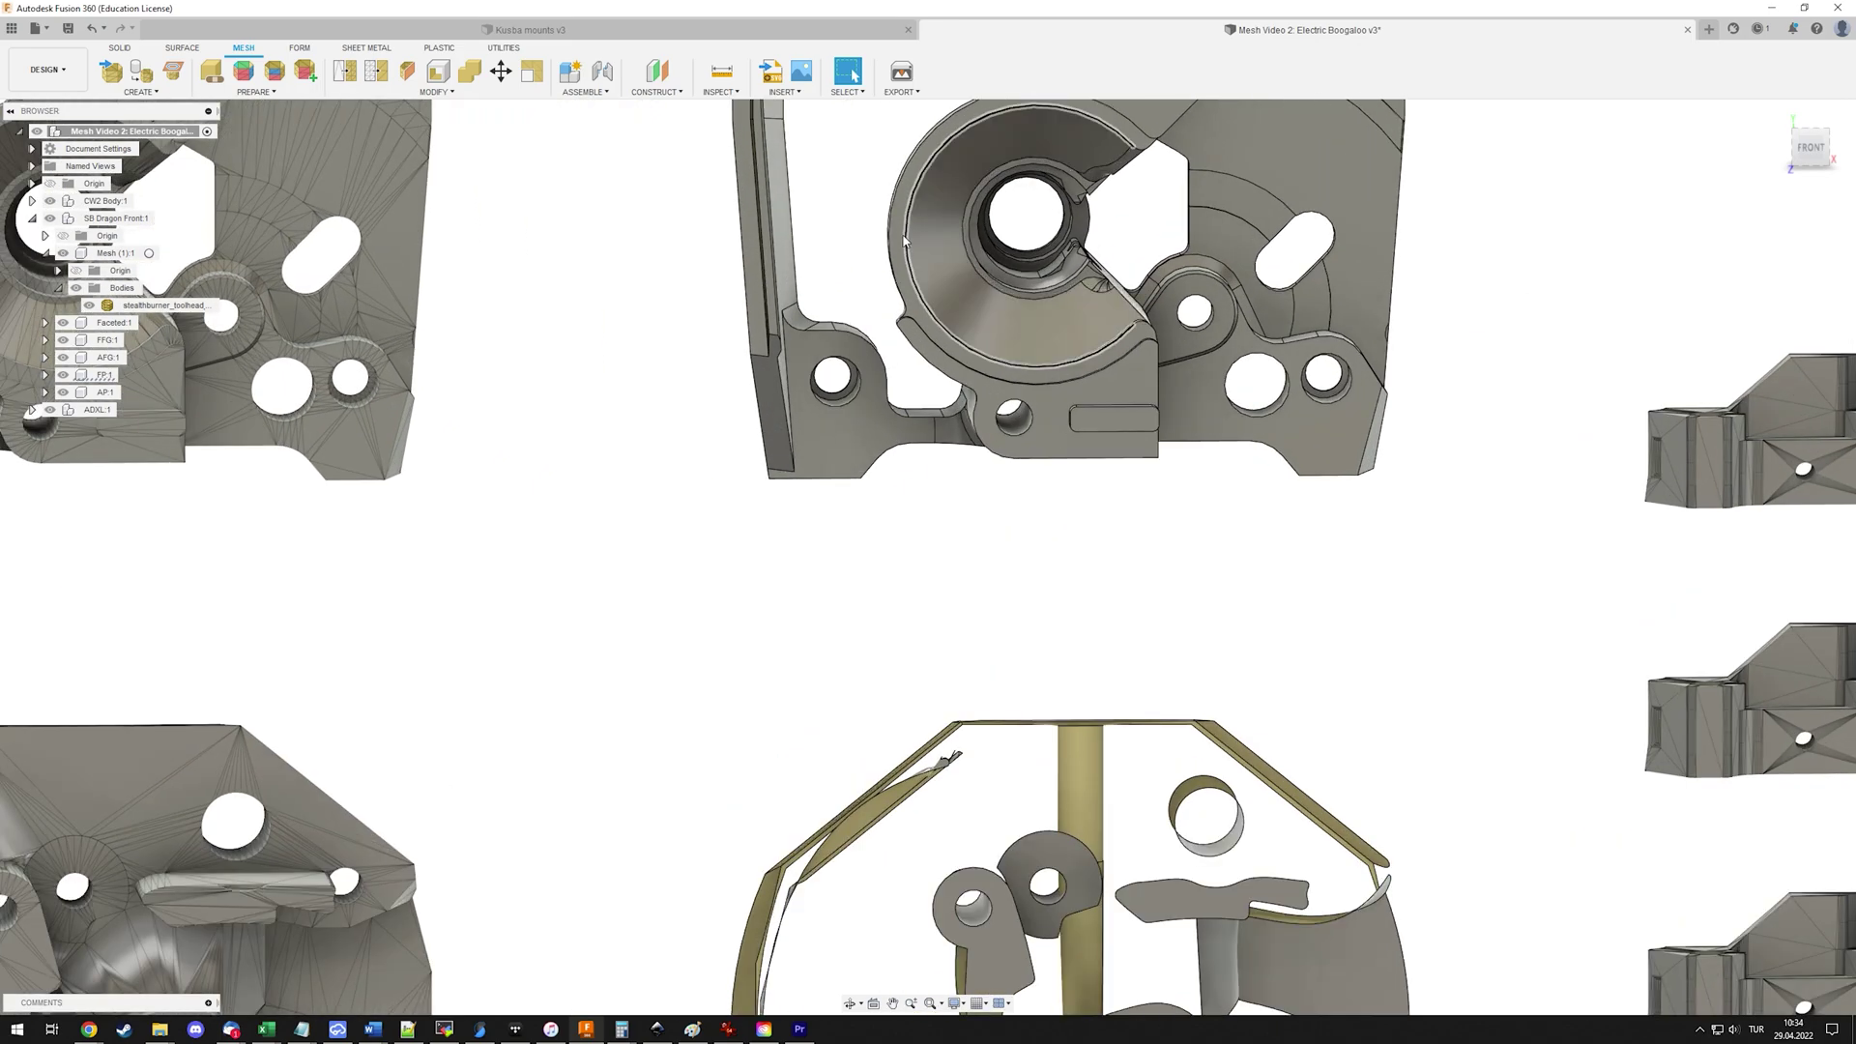
left_click(904, 240)
scroll(1160, 503, "down", 3)
scroll(1080, 433, "up", 6)
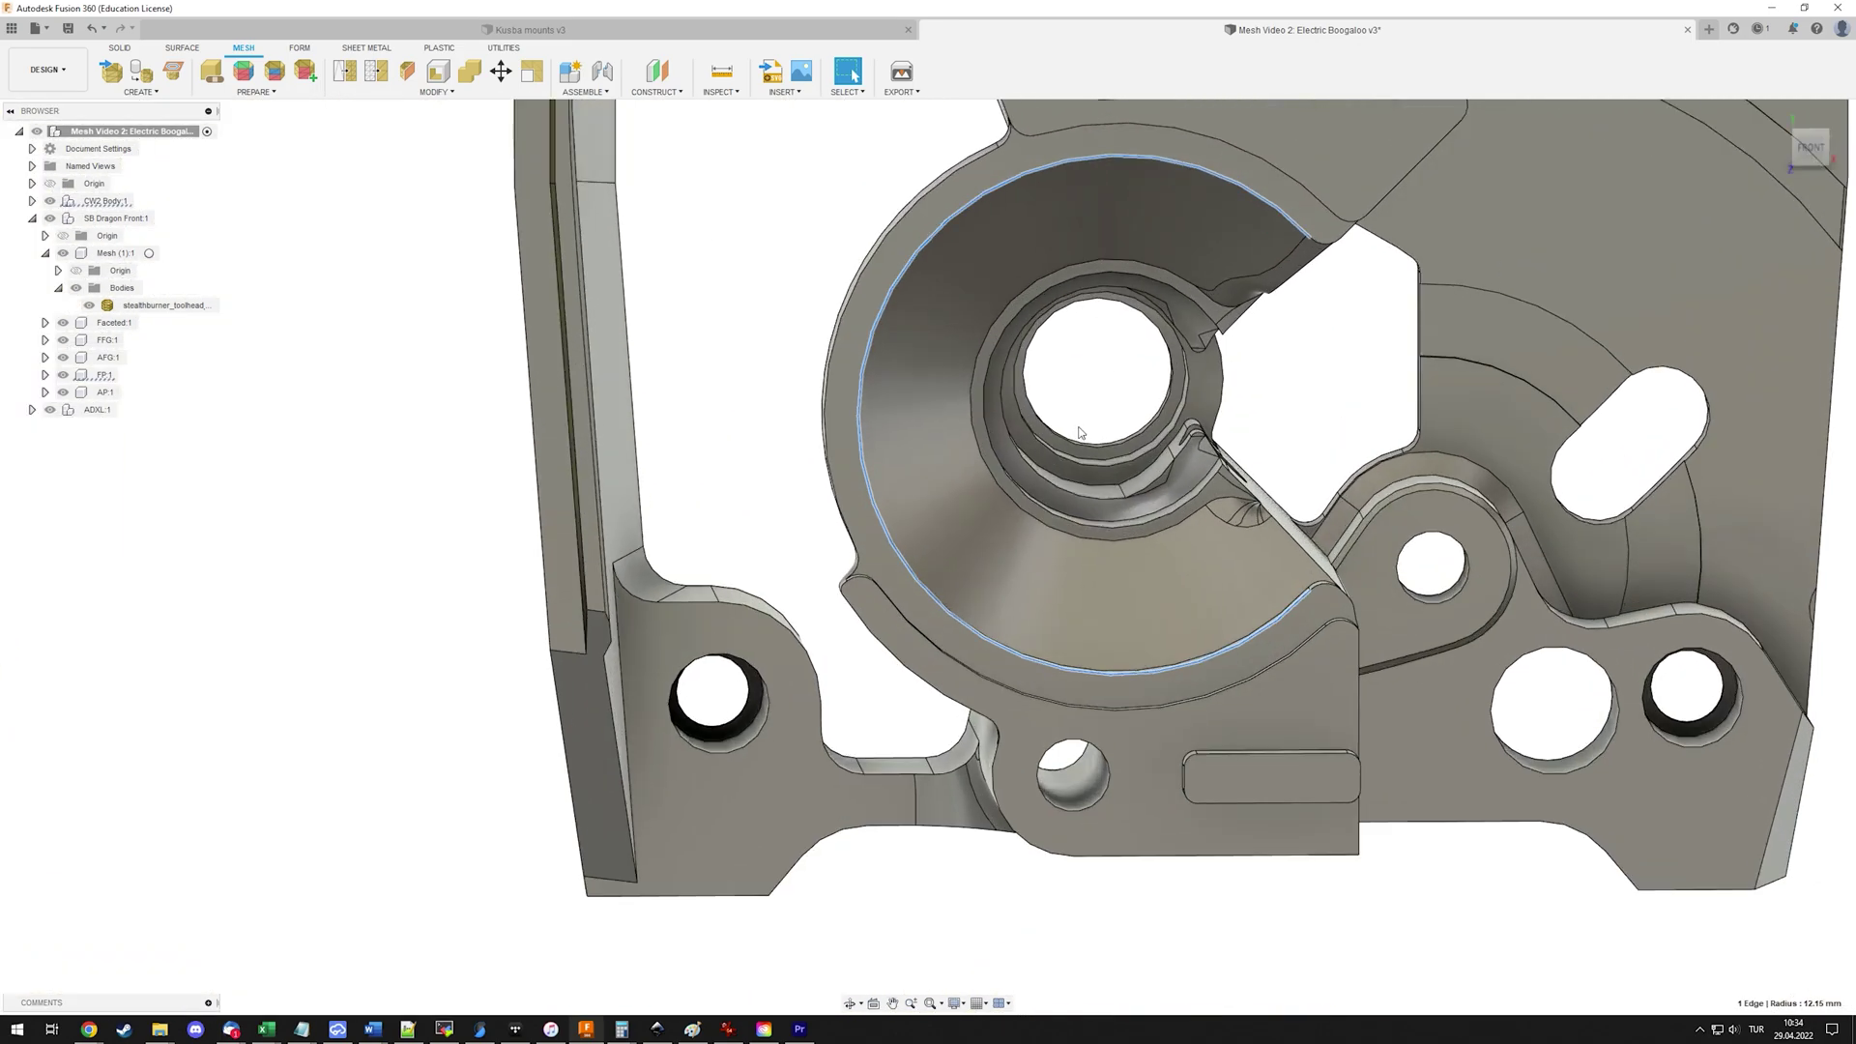
middle_click_drag(1080, 432, 1102, 391, "shift")
scroll(1015, 580, "down", 2)
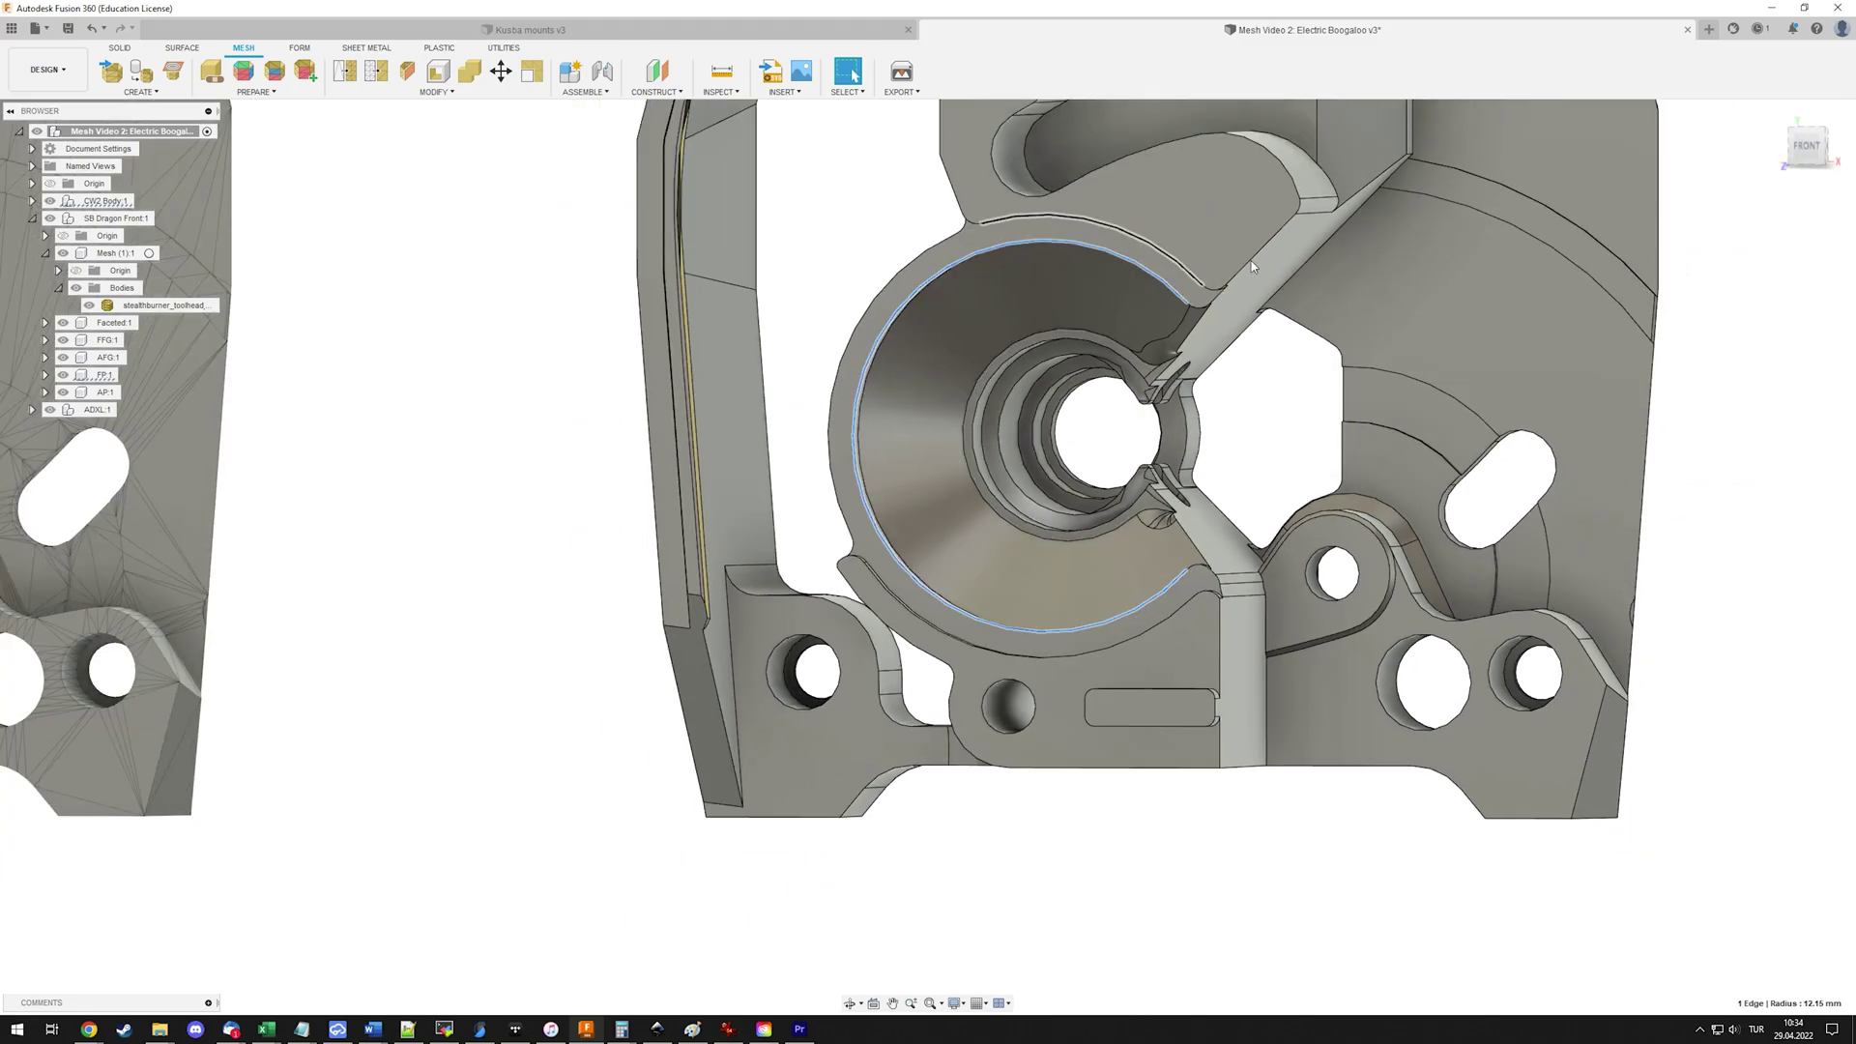
scroll(1170, 414, "down", 2)
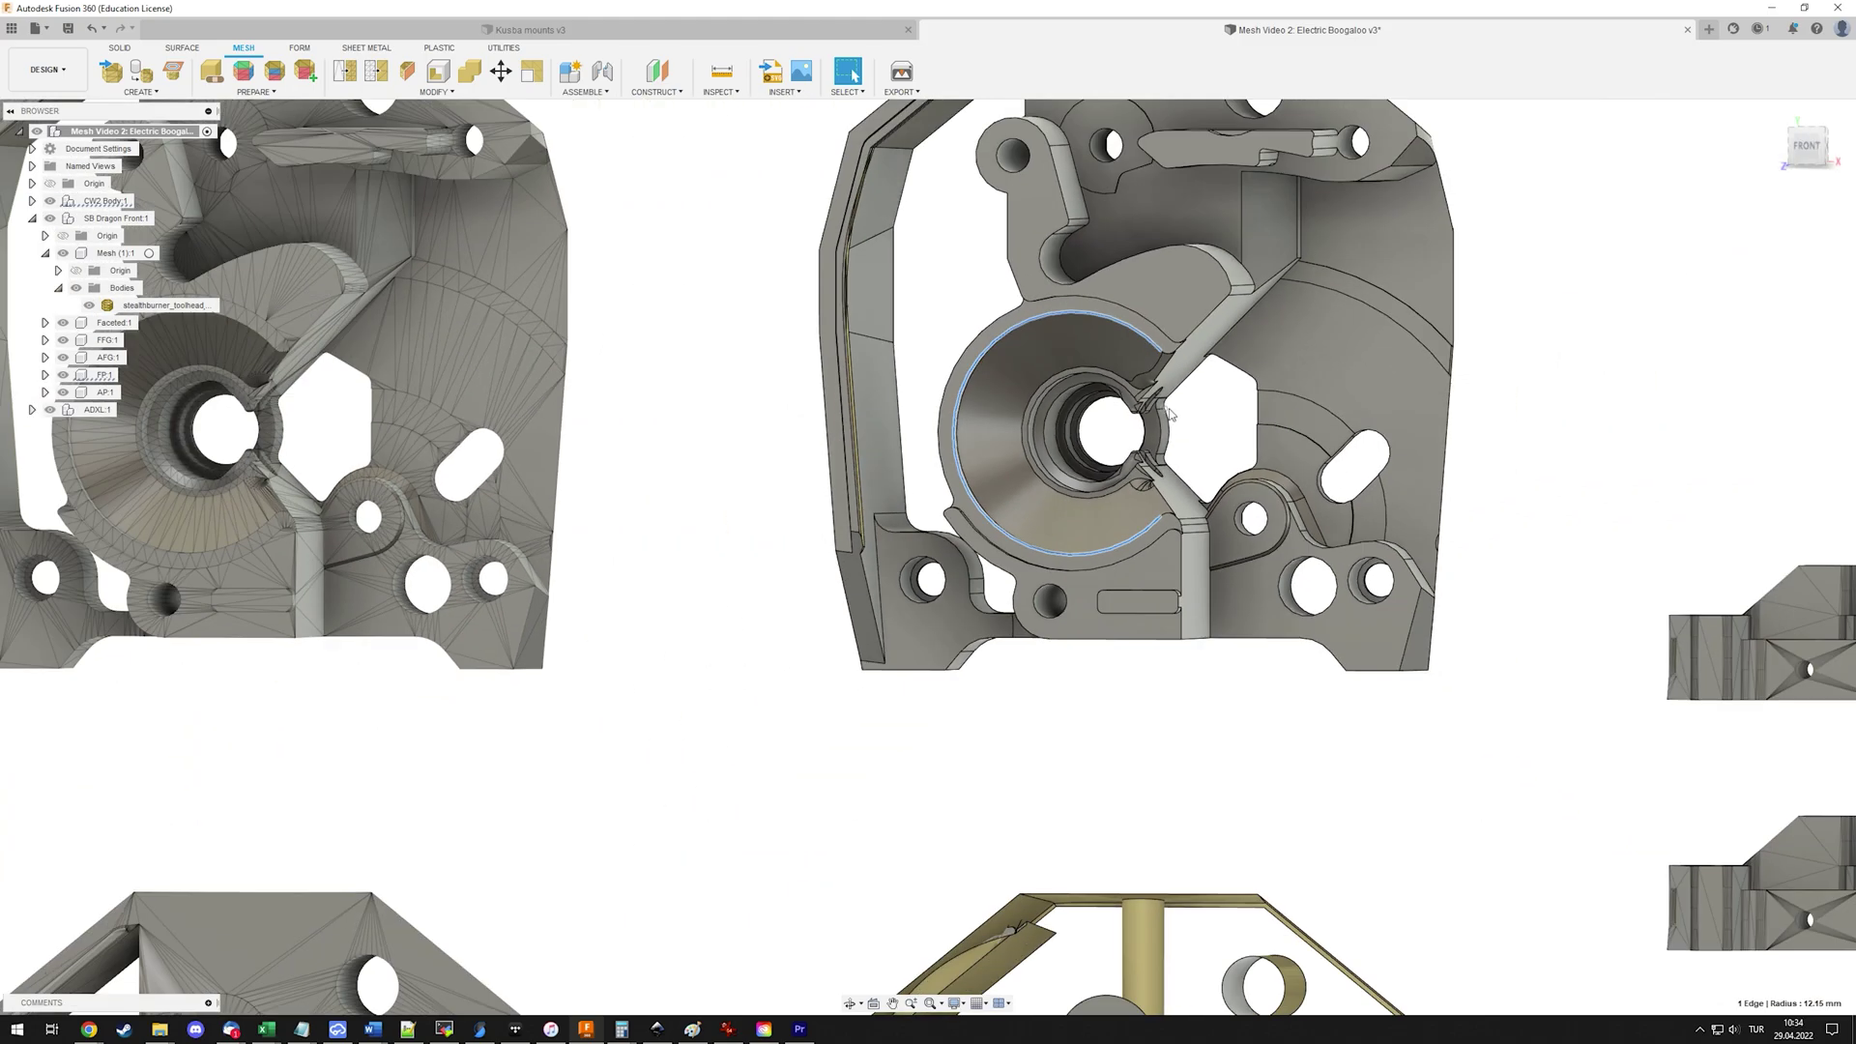
Clear the edge selection and survey all the mesh and solid conversions together from the front.
scroll(1170, 414, "down", 6)
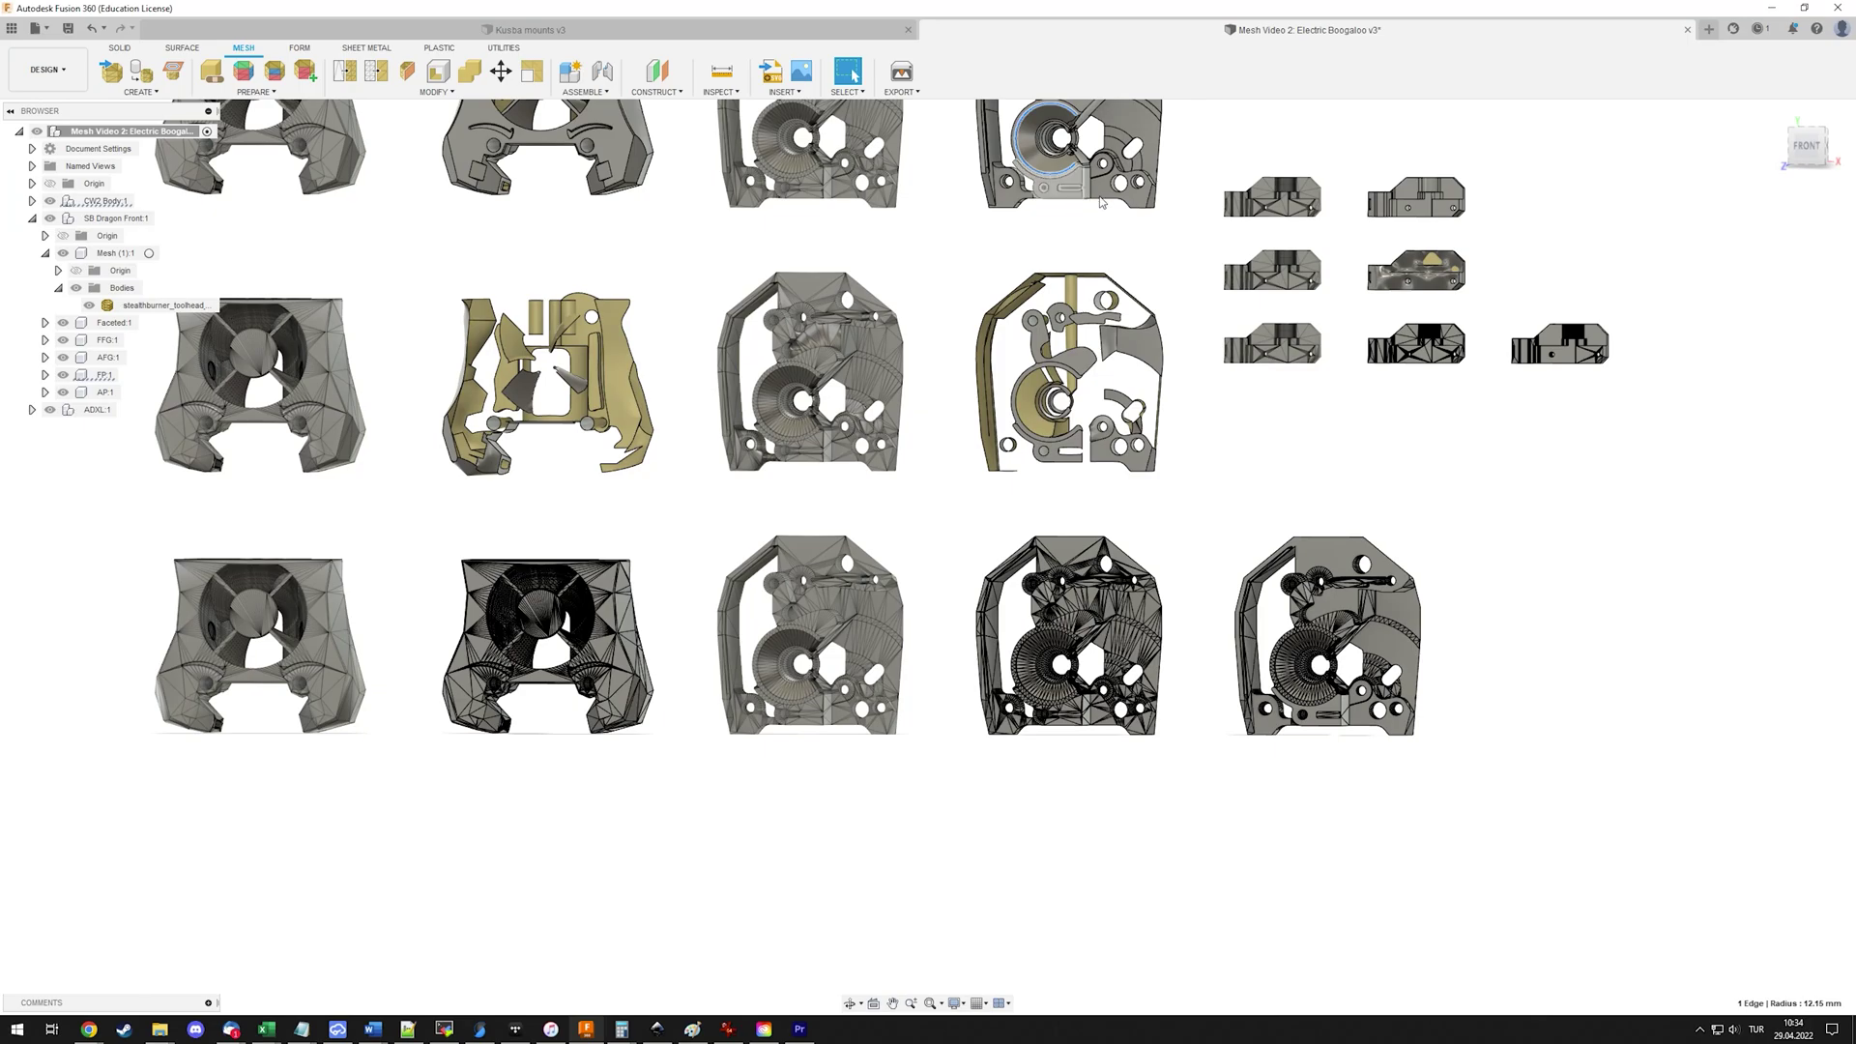
scroll(1107, 213, "down", 1)
scroll(1557, 629, "down", 2)
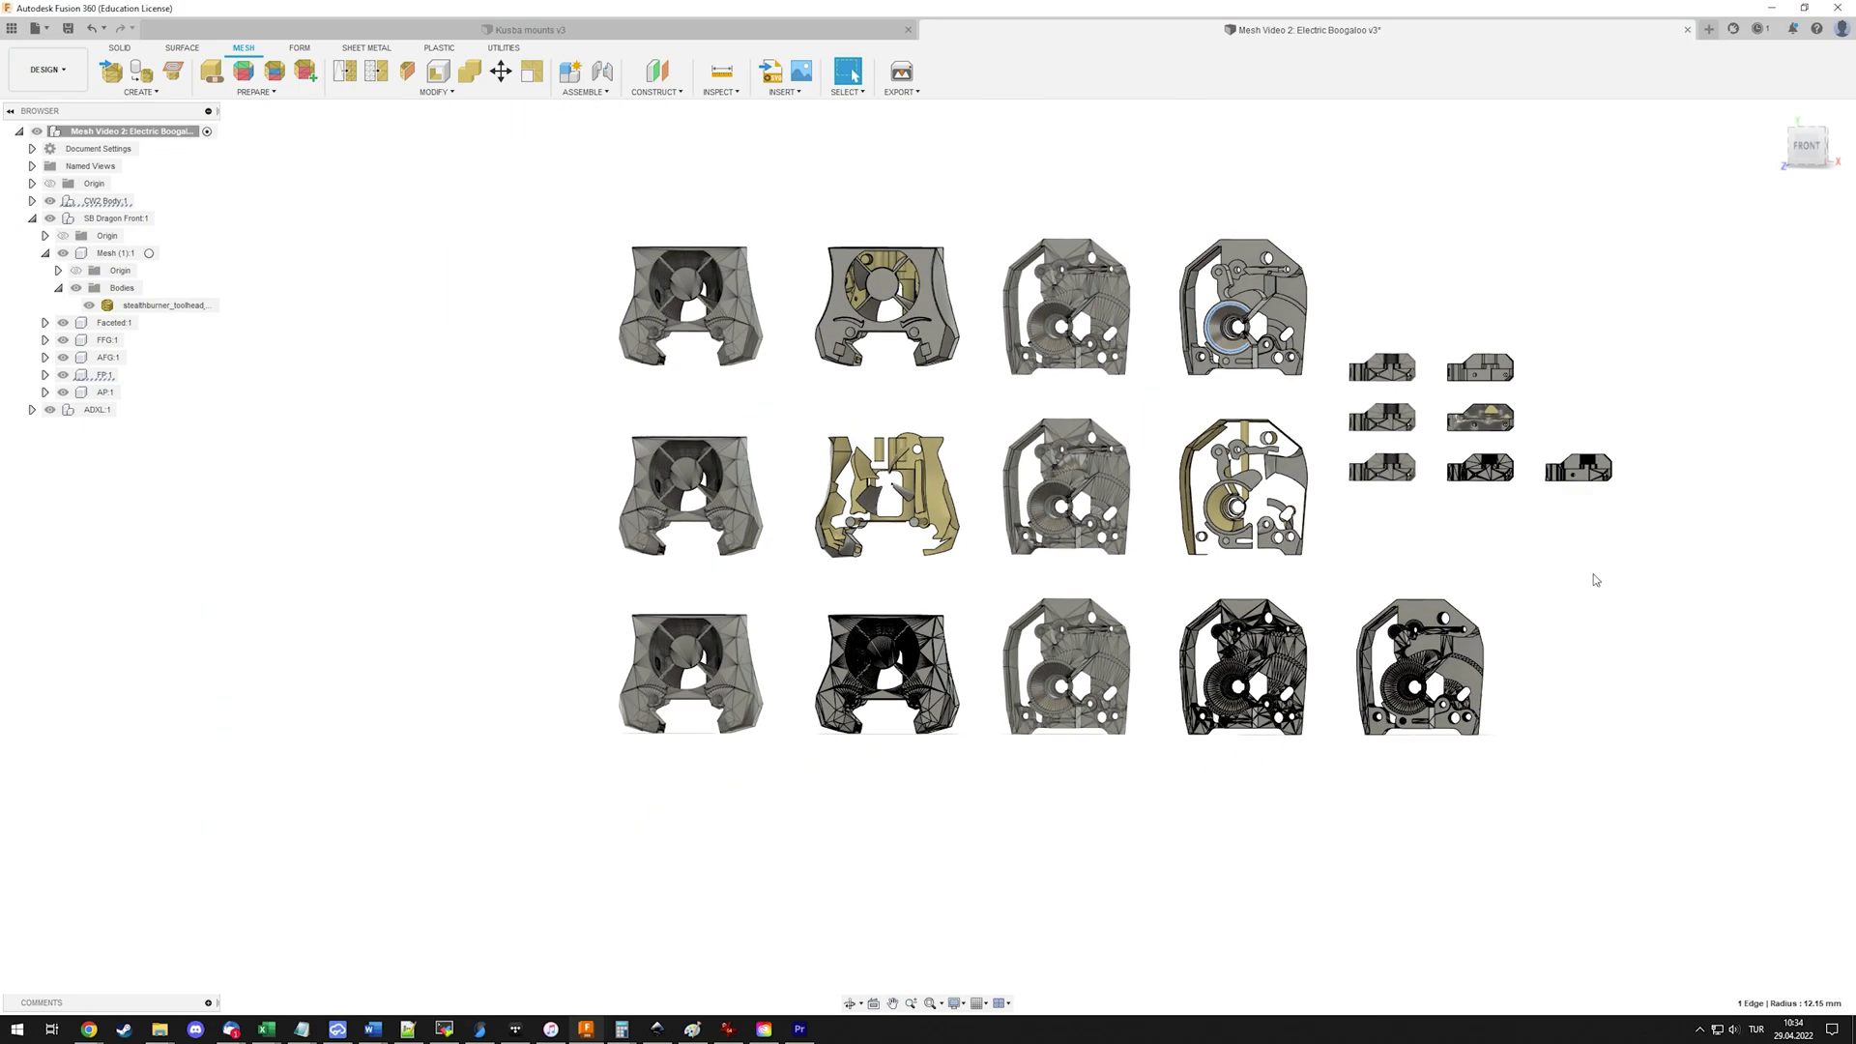
left_click(1594, 574)
middle_click_drag(1577, 563, 1512, 550)
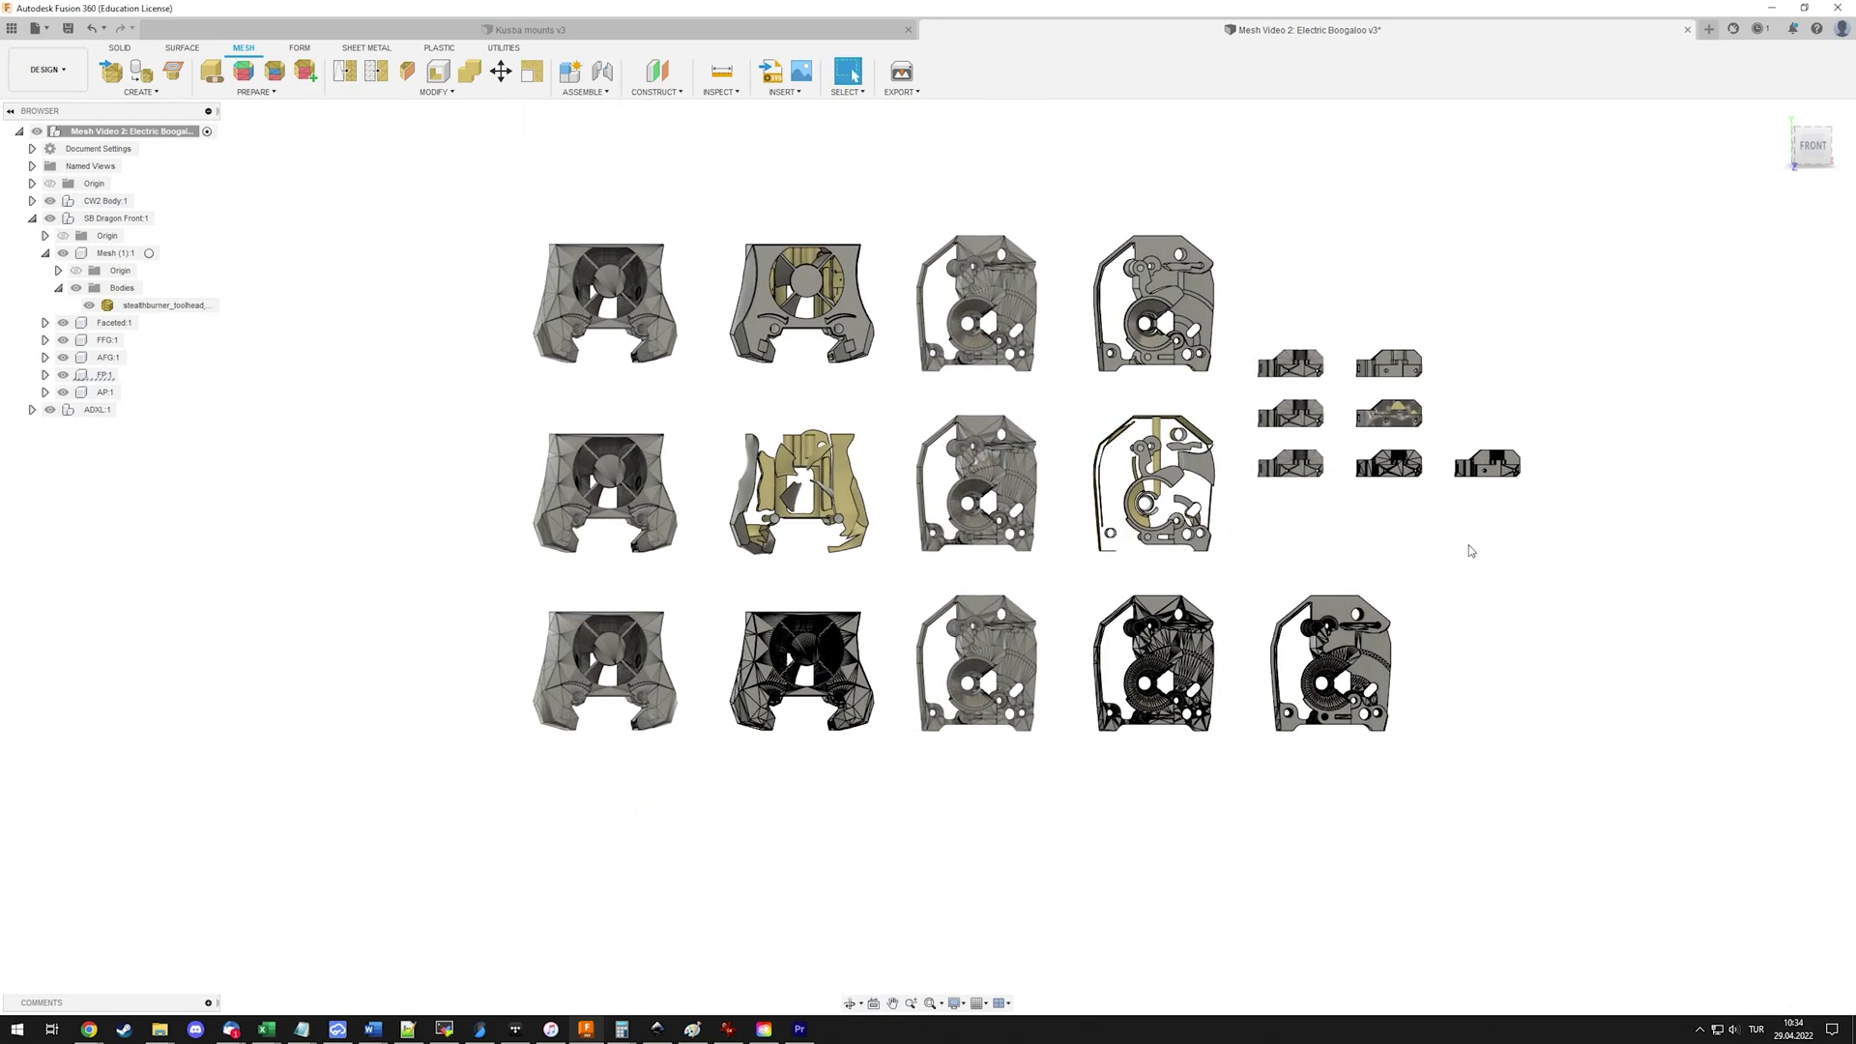